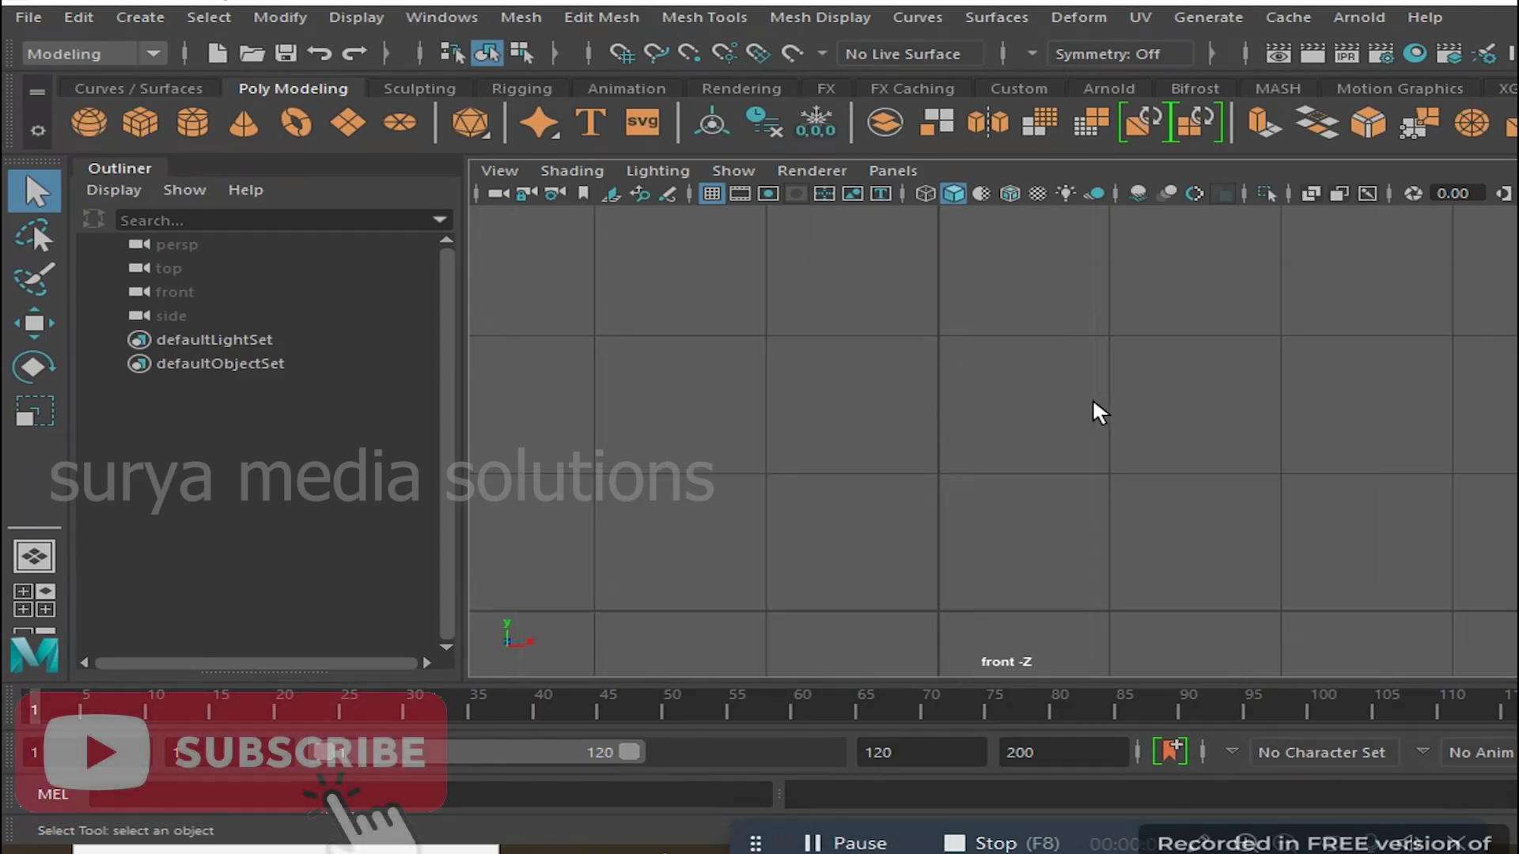
# Open the Create menu in the empty front view
pyautogui.click(140, 16)
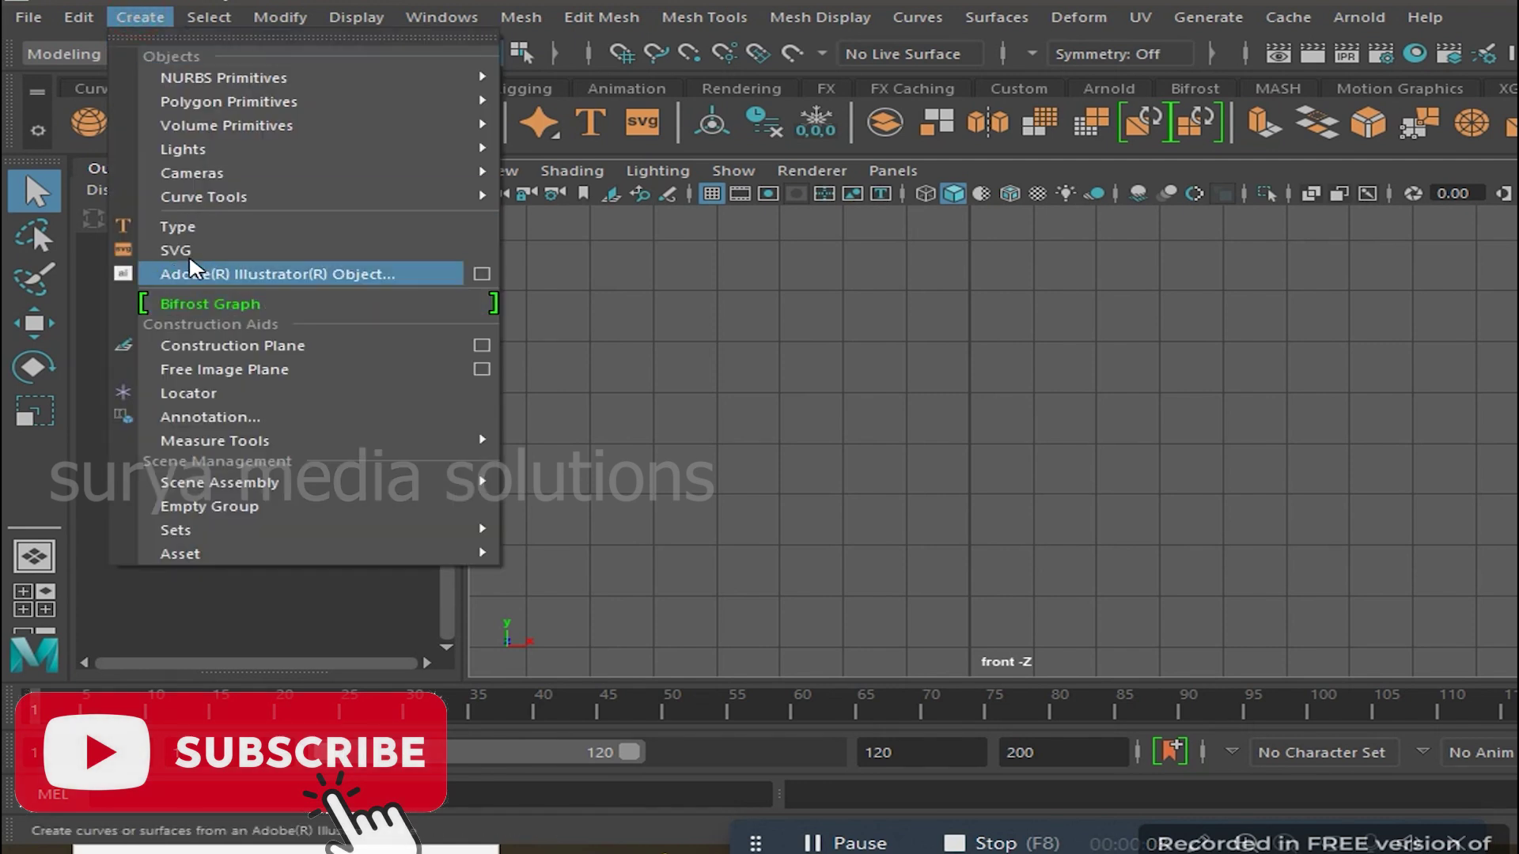
# Draw a CV curve in the front view: flat top, S-shaped sweep and short stem
pyautogui.click(670, 196)
pyautogui.scroll(2, 1071, 607)
pyautogui.scroll(2, 1043, 437)
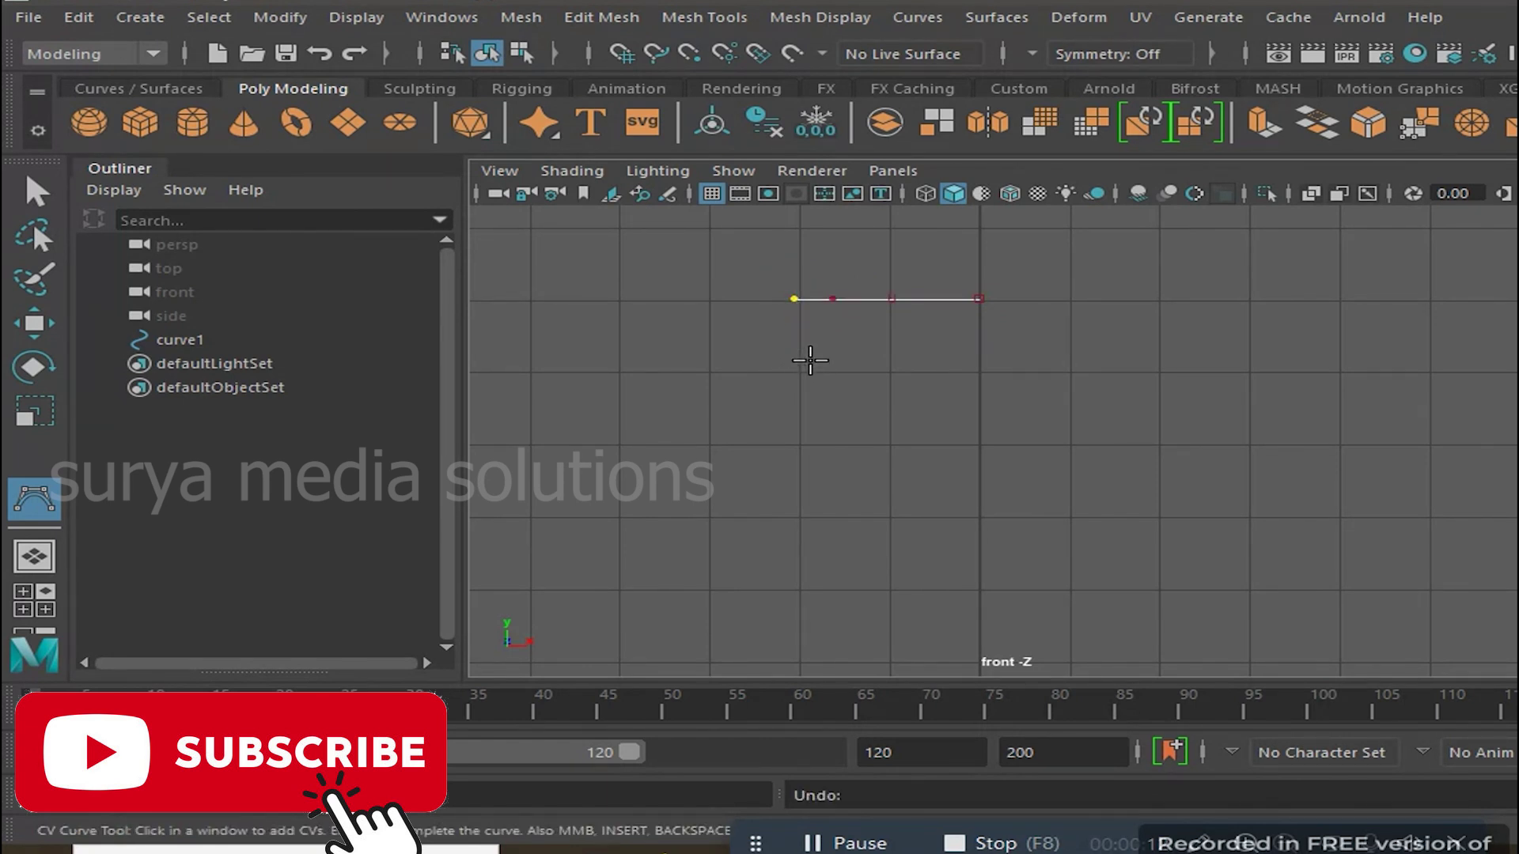
pyautogui.click(878, 436)
pyautogui.click(920, 478)
pyautogui.click(951, 493)
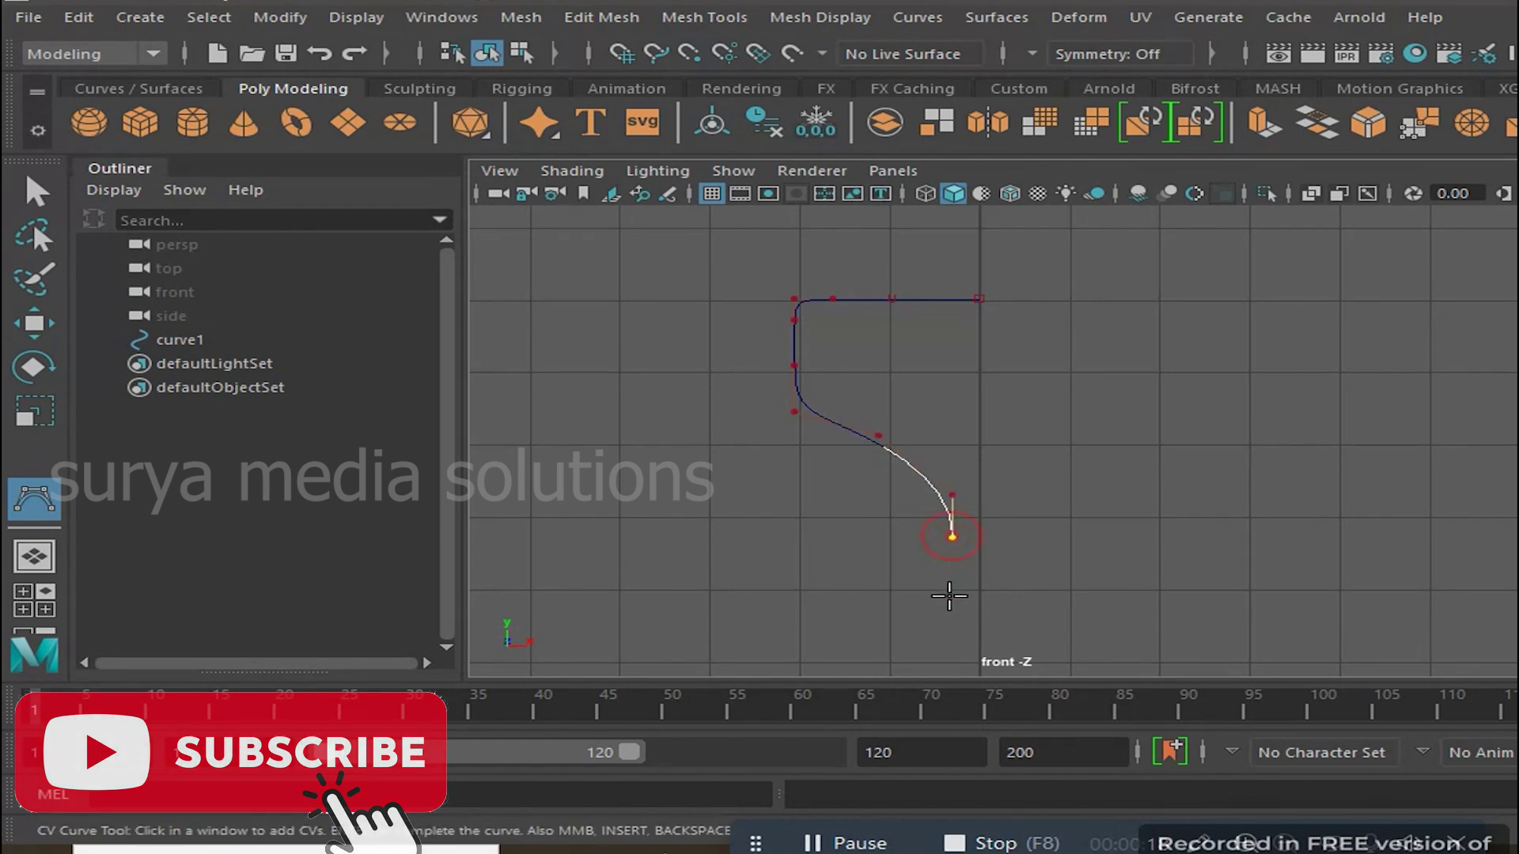
pyautogui.scroll(3, 1024, 567)
pyautogui.scroll(3, 1060, 281)
pyautogui.click(856, 413)
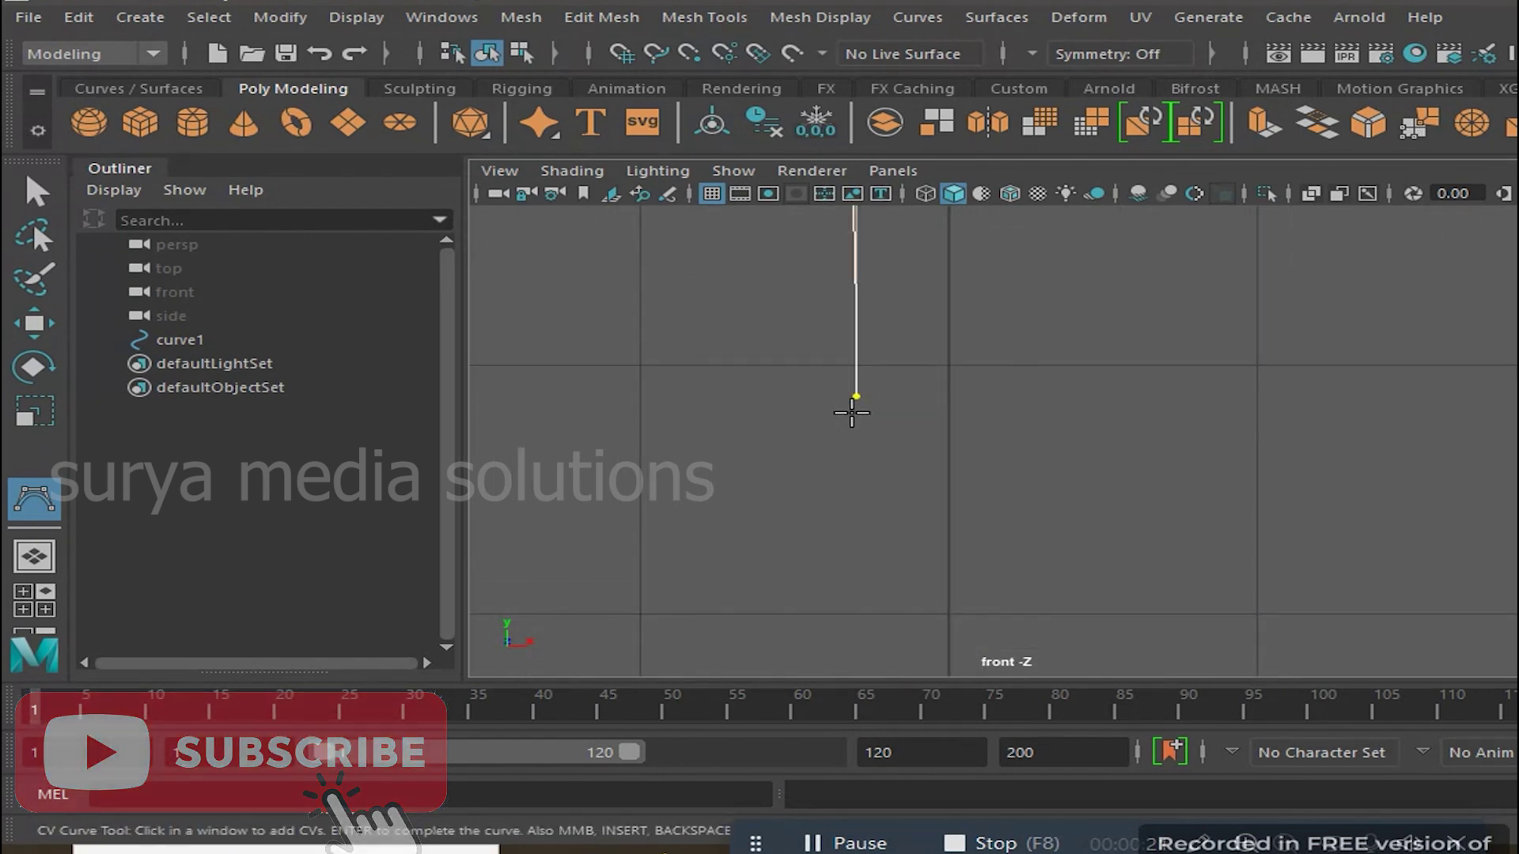
pyautogui.click(876, 415)
pyautogui.click(928, 413)
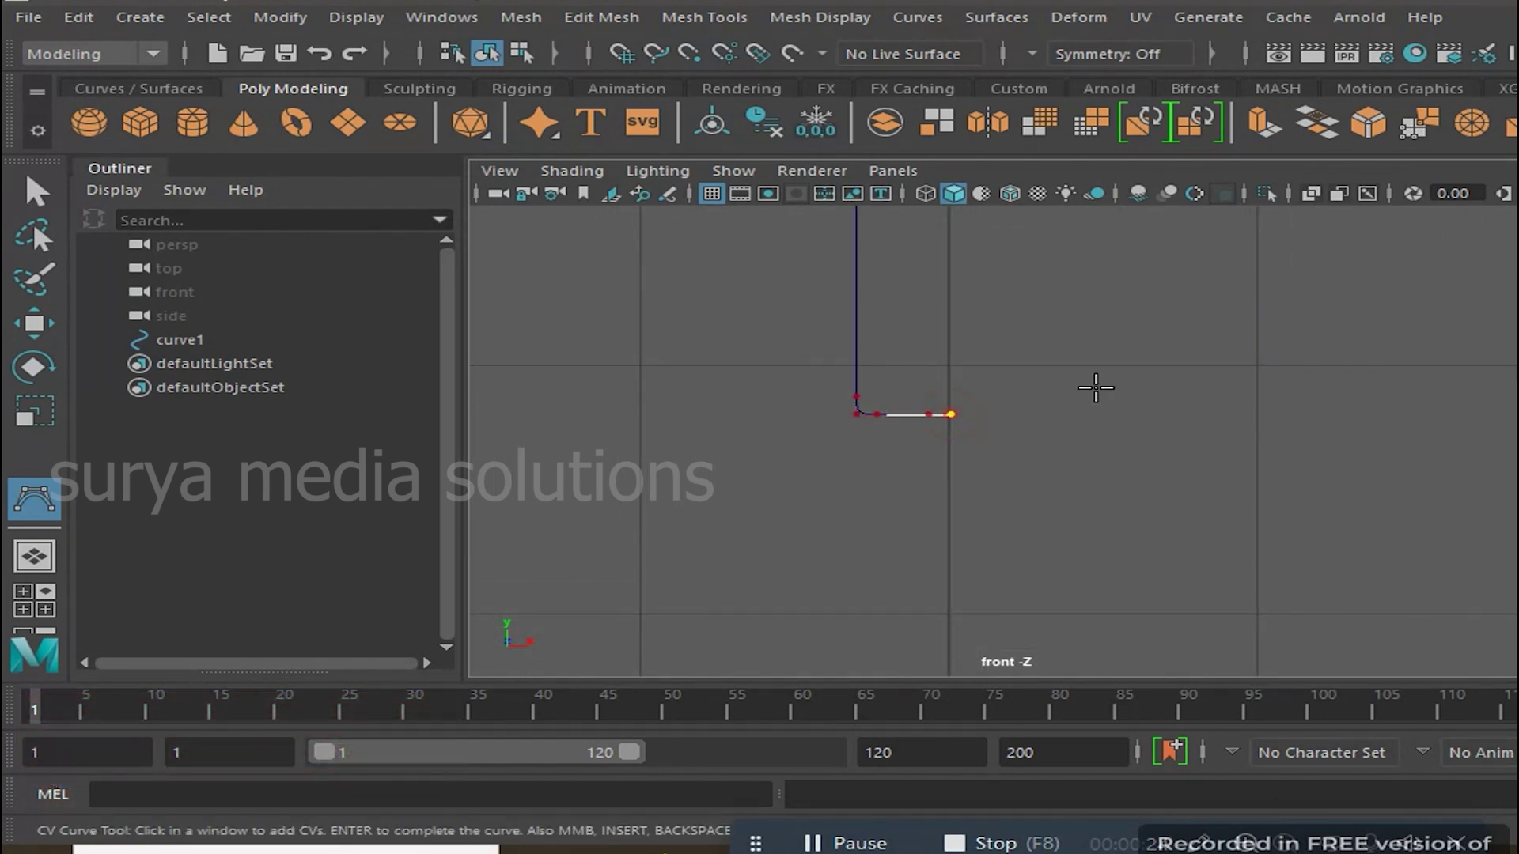
pyautogui.press('Return')
# Edit the curve's control vertices and nudge the selected CVs slightly left
pyautogui.scroll(3, 981, 364)
pyautogui.press('F8')
pyautogui.scroll(3, 546, 257)
pyautogui.press('w')
pyautogui.moveTo(743, 306); pyautogui.dragTo(732, 305)
pyautogui.scroll(-5, 866, 372)
pyautogui.keyDown('alt'); pyautogui.moveTo(867, 372); pyautogui.dragTo(834, 457, button='middle'); pyautogui.keyUp('alt')
pyautogui.scroll(-2, 874, 383)
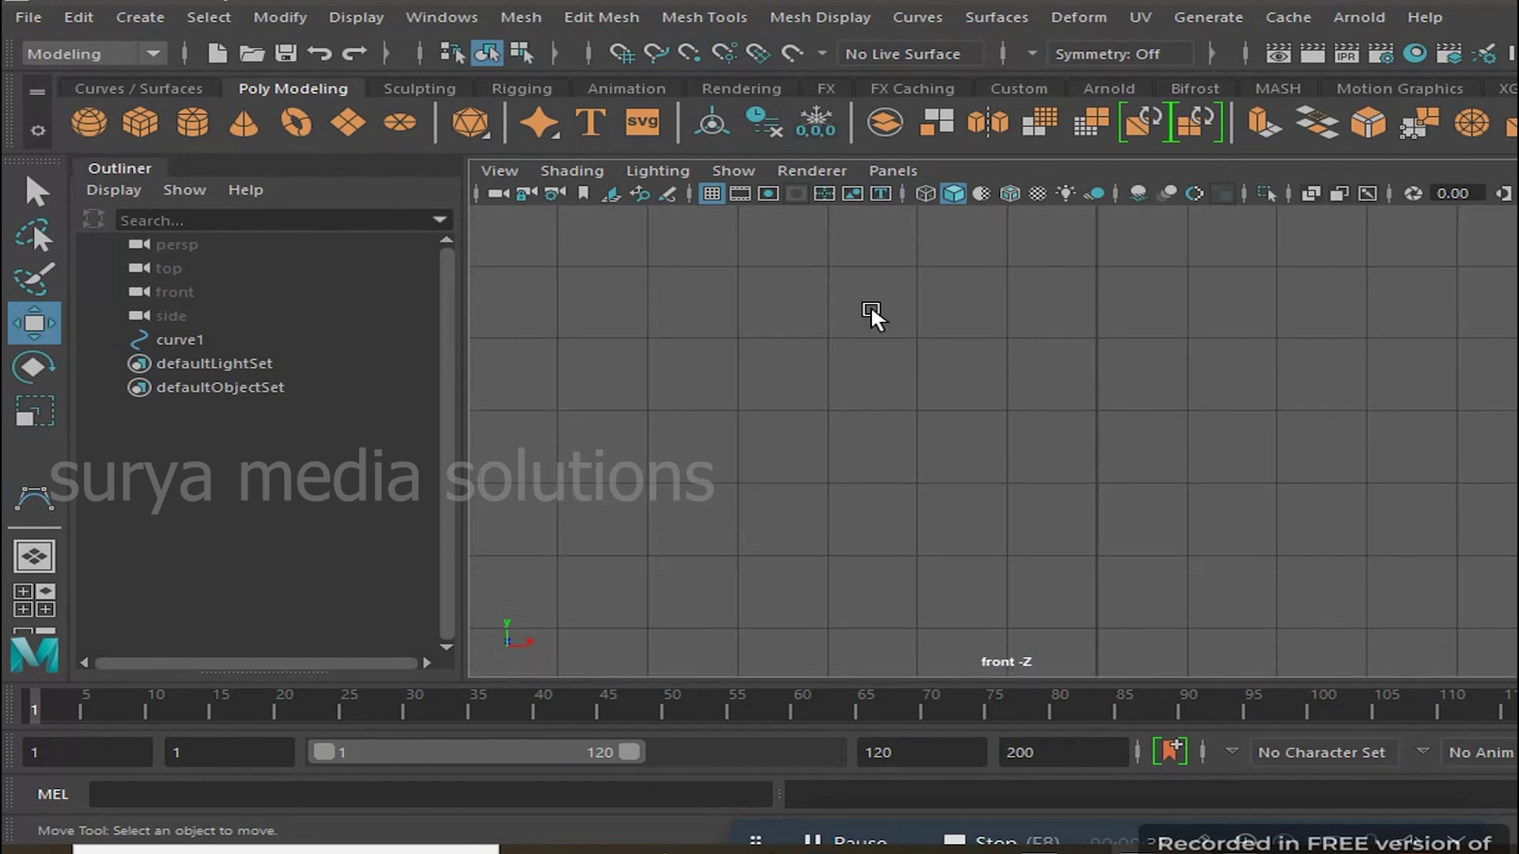
pyautogui.moveTo(939, 570)
pyautogui.keyDown('alt'); pyautogui.mouseDown(button='middle')
pyautogui.moveTo(933, 527)
pyautogui.moveTo(857, 542)
pyautogui.mouseUp(button='middle'); pyautogui.keyUp('alt')
# Maximise the front view and pick the curve's corner and flat-top control points
pyautogui.scroll(3, 935, 532)
pyautogui.scroll(1, 952, 464)
pyautogui.hotkey('ctrl', 'space')
pyautogui.scroll(-4, 814, 443)
pyautogui.scroll(2, 791, 435)
pyautogui.scroll(2, 712, 396)
pyautogui.scroll(1, 617, 396)
pyautogui.click(663, 424)
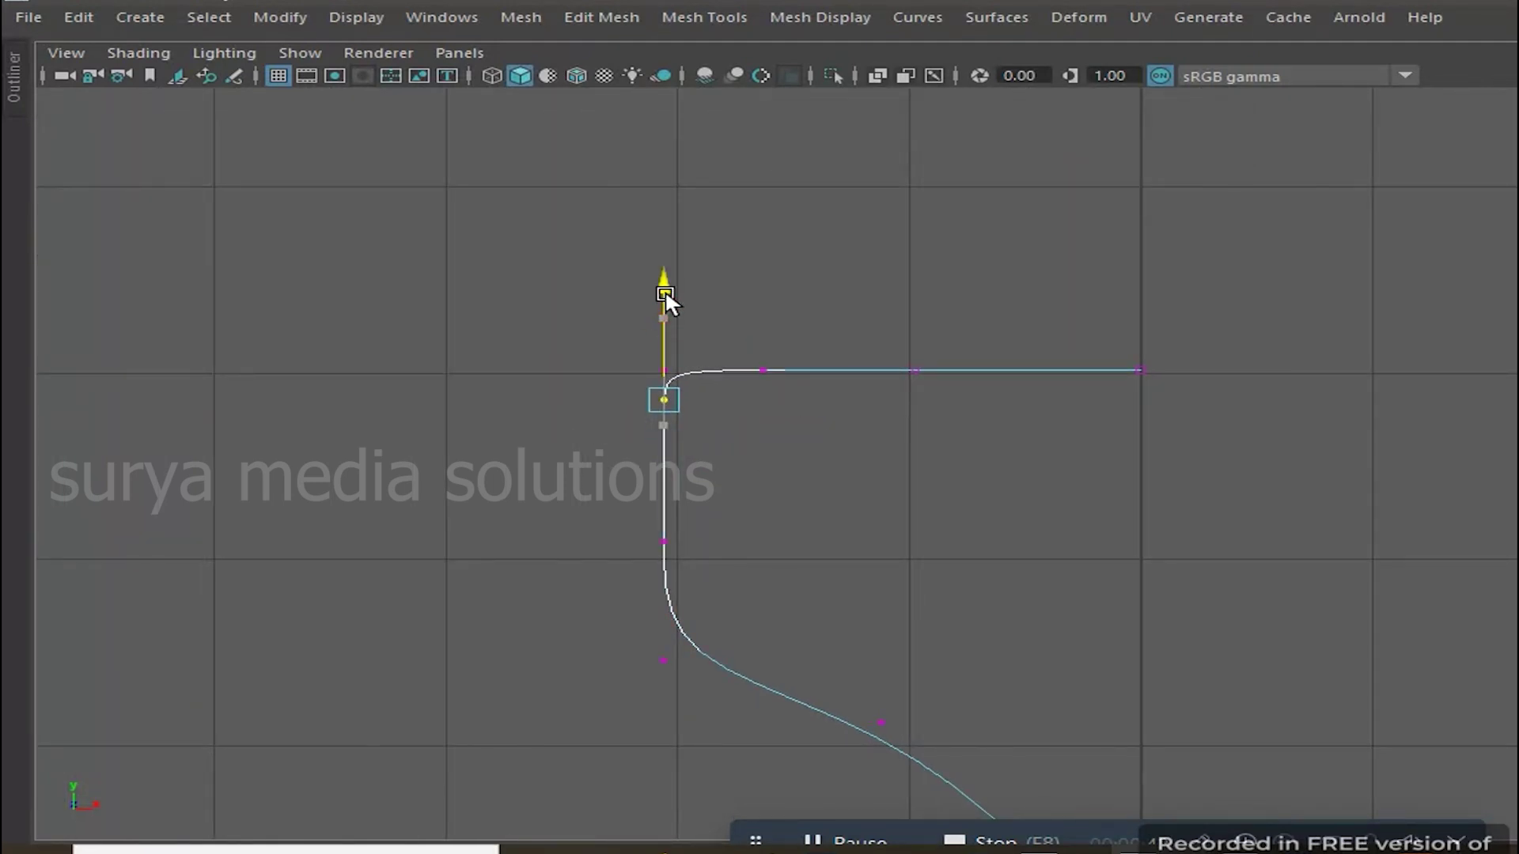
pyautogui.click(761, 370)
pyautogui.click(884, 466)
# Reframe the curve, return it to object mode and deselect it
pyautogui.scroll(1, 841, 576)
pyautogui.scroll(-3, 815, 439)
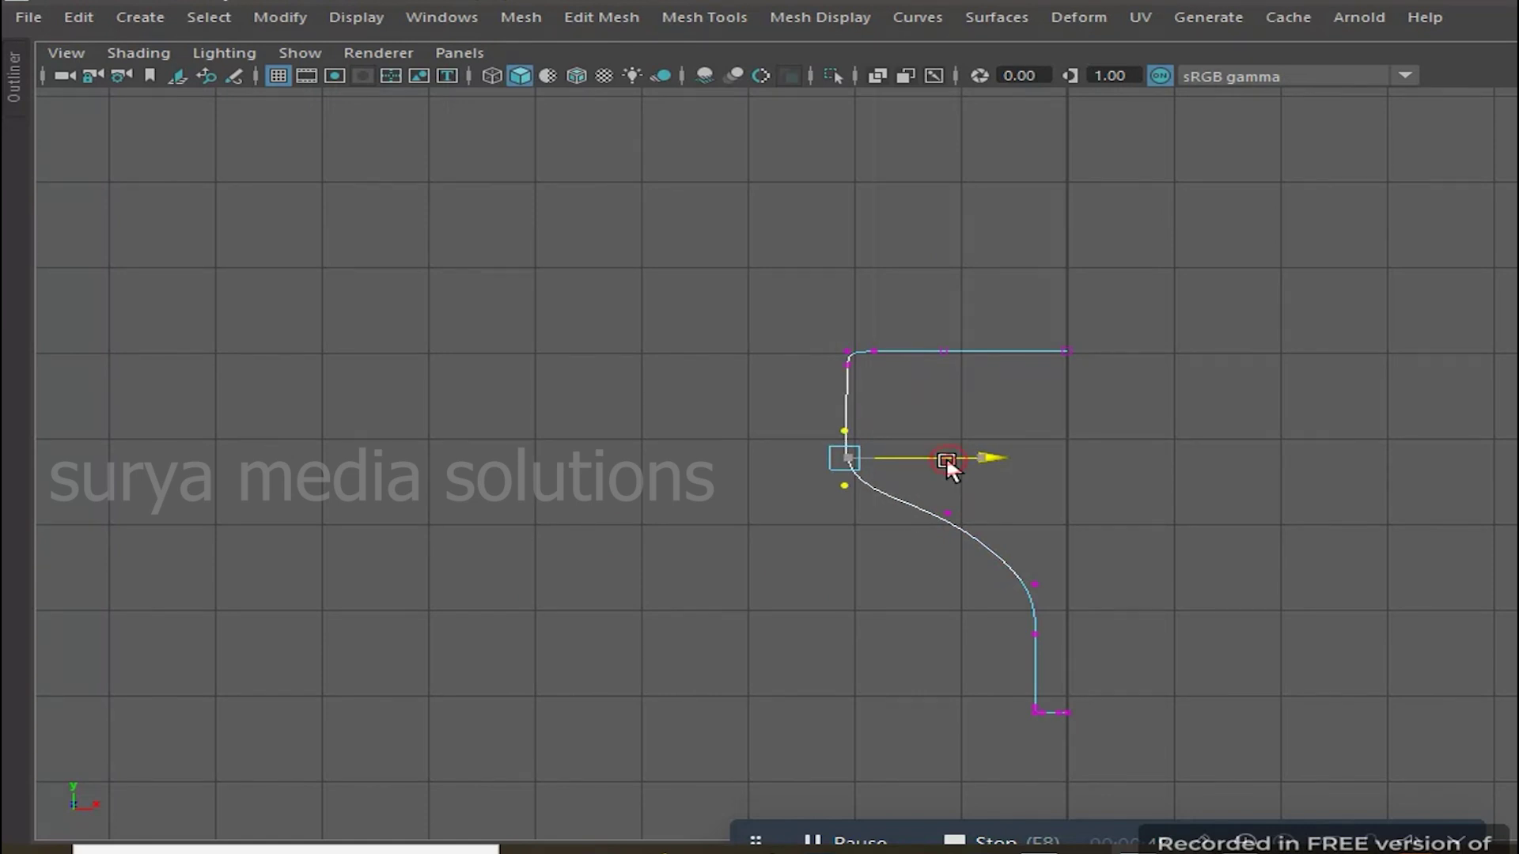
pyautogui.keyDown('alt'); pyautogui.moveTo(1139, 502); pyautogui.dragTo(1061, 420, button='middle'); pyautogui.keyUp('alt')
pyautogui.scroll(3, 960, 503)
pyautogui.scroll(-2, 889, 403)
pyautogui.moveTo(862, 281); pyautogui.dragTo(870, 427, button='right')
pyautogui.click(1204, 519)
pyautogui.scroll(-3, 1126, 488)
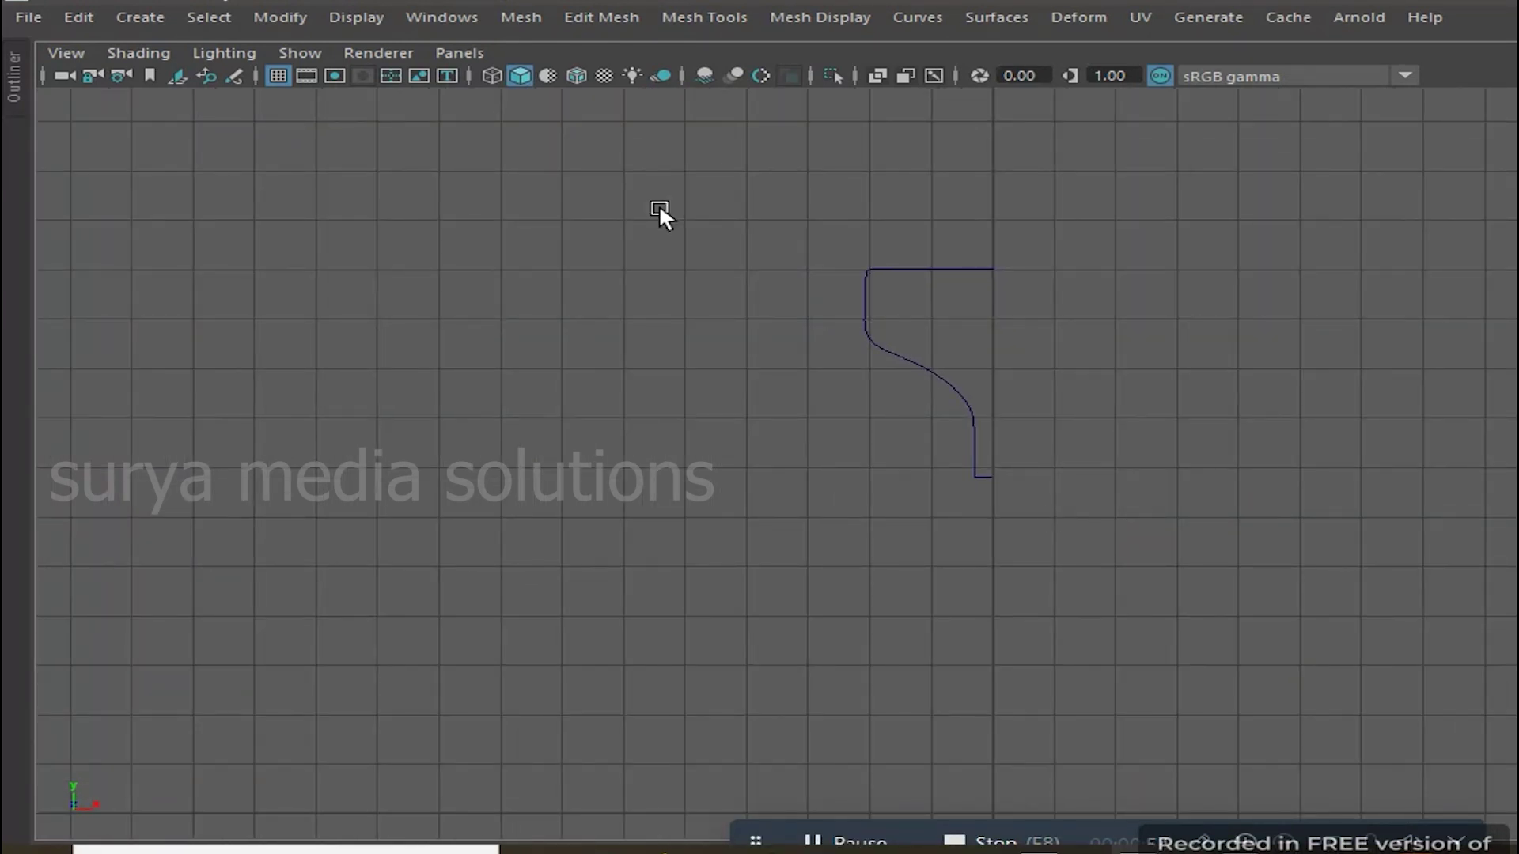
pyautogui.click(989, 25)
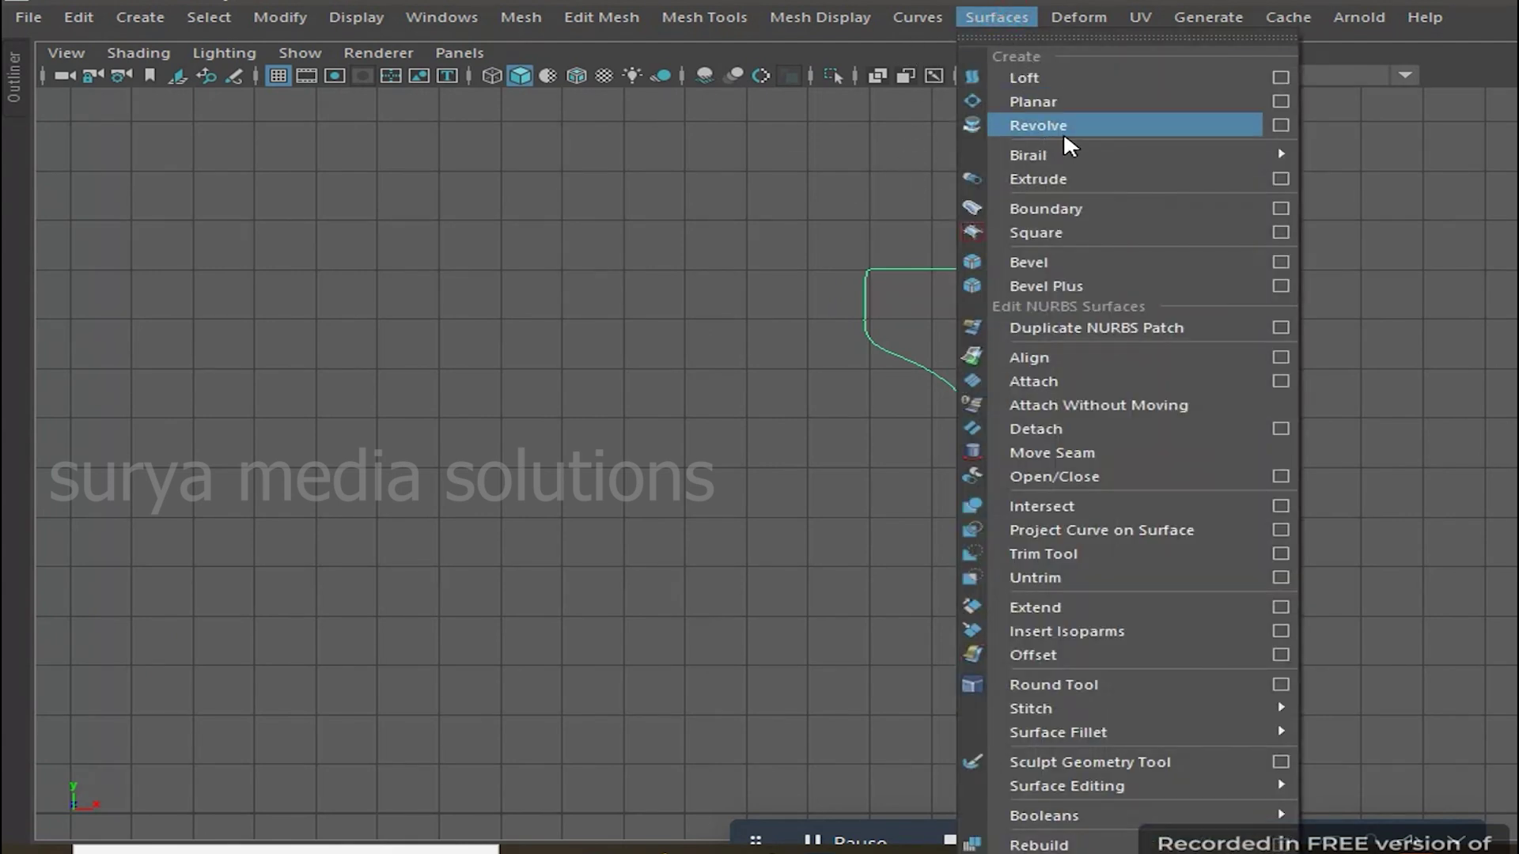
# Revolve curve1 with default settings into a 360°, 8-segment NURBS surface around Y
pyautogui.click(1280, 125)
pyautogui.click(1002, 256)
pyautogui.click(1018, 299)
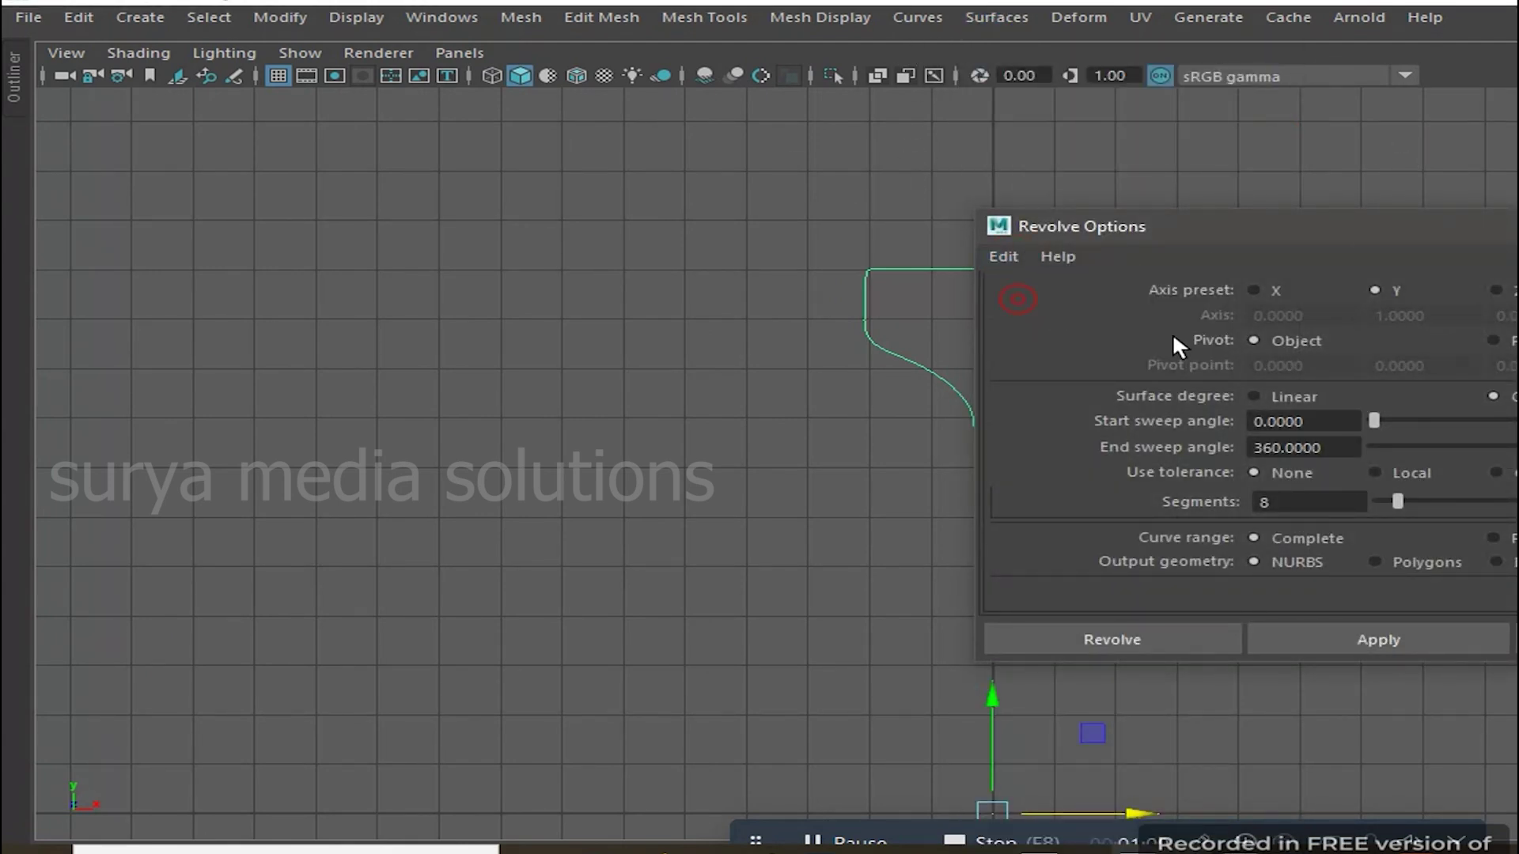
pyautogui.click(1377, 639)
pyautogui.click(1007, 334)
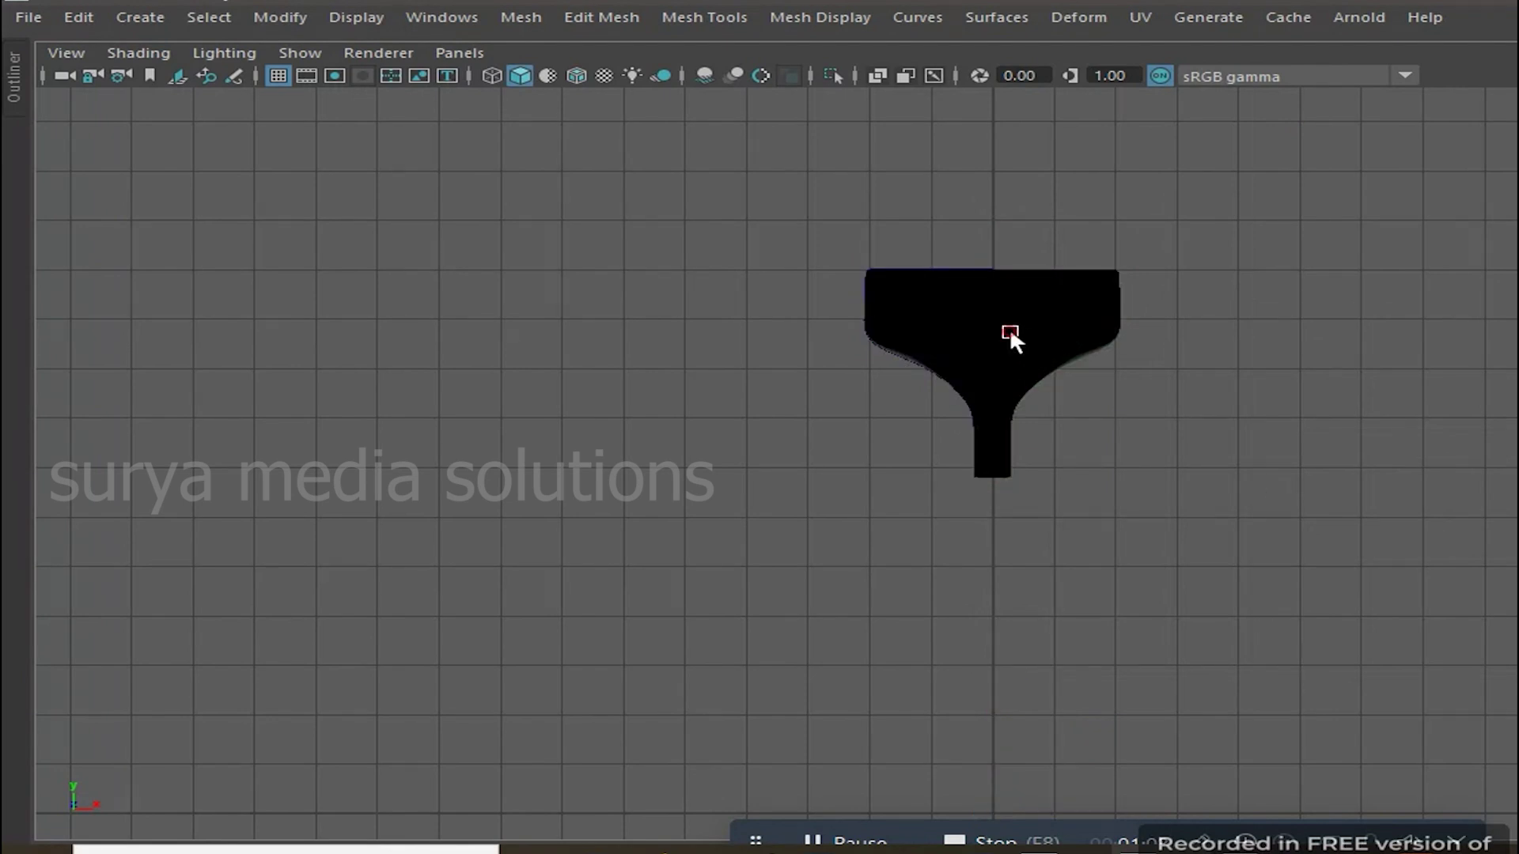
pyautogui.click(999, 16)
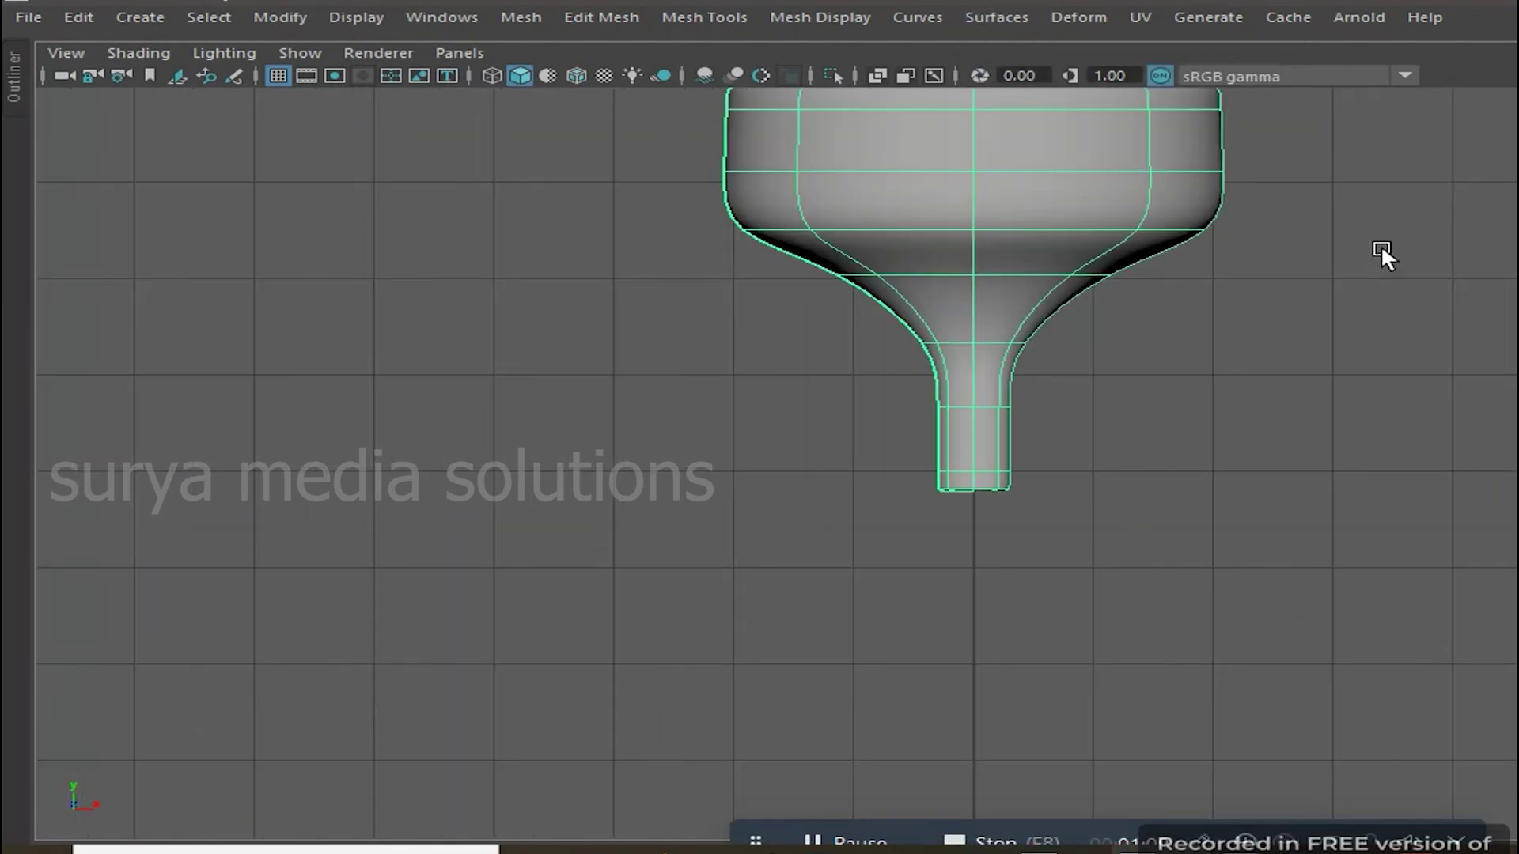
# Frame and orbit the revolved surface, then maximise the front view onto the stem
pyautogui.press('f')
pyautogui.moveTo(1075, 369)
pyautogui.keyDown('alt'); pyautogui.mouseDown()
pyautogui.moveTo(1162, 227)
pyautogui.moveTo(1053, 416)
pyautogui.mouseUp(); pyautogui.keyUp('alt')
pyautogui.press('space')
pyautogui.press('space')
pyautogui.scroll(3, 712, 340)
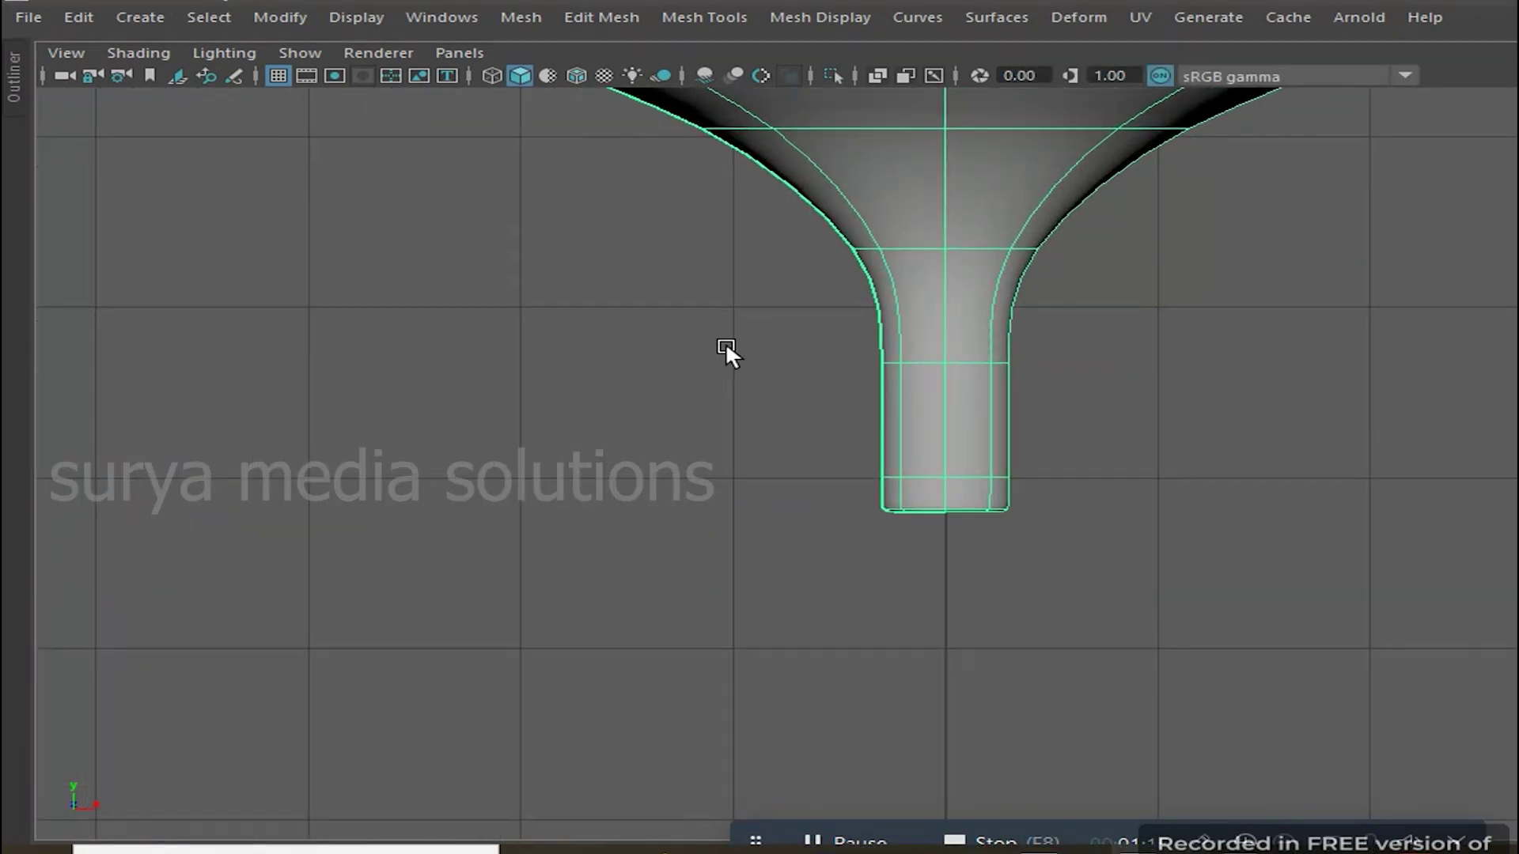
pyautogui.keyDown('alt'); pyautogui.moveTo(712, 339); pyautogui.dragTo(819, 538, button='middle'); pyautogui.keyUp('alt')
# In wireframe, move a control vertex near the top of the profile curve downward
pyautogui.press('4')
pyautogui.click(724, 338)
pyautogui.scroll(-3, 664, 340)
pyautogui.moveTo(662, 285); pyautogui.dragTo(519, 282, button='right')
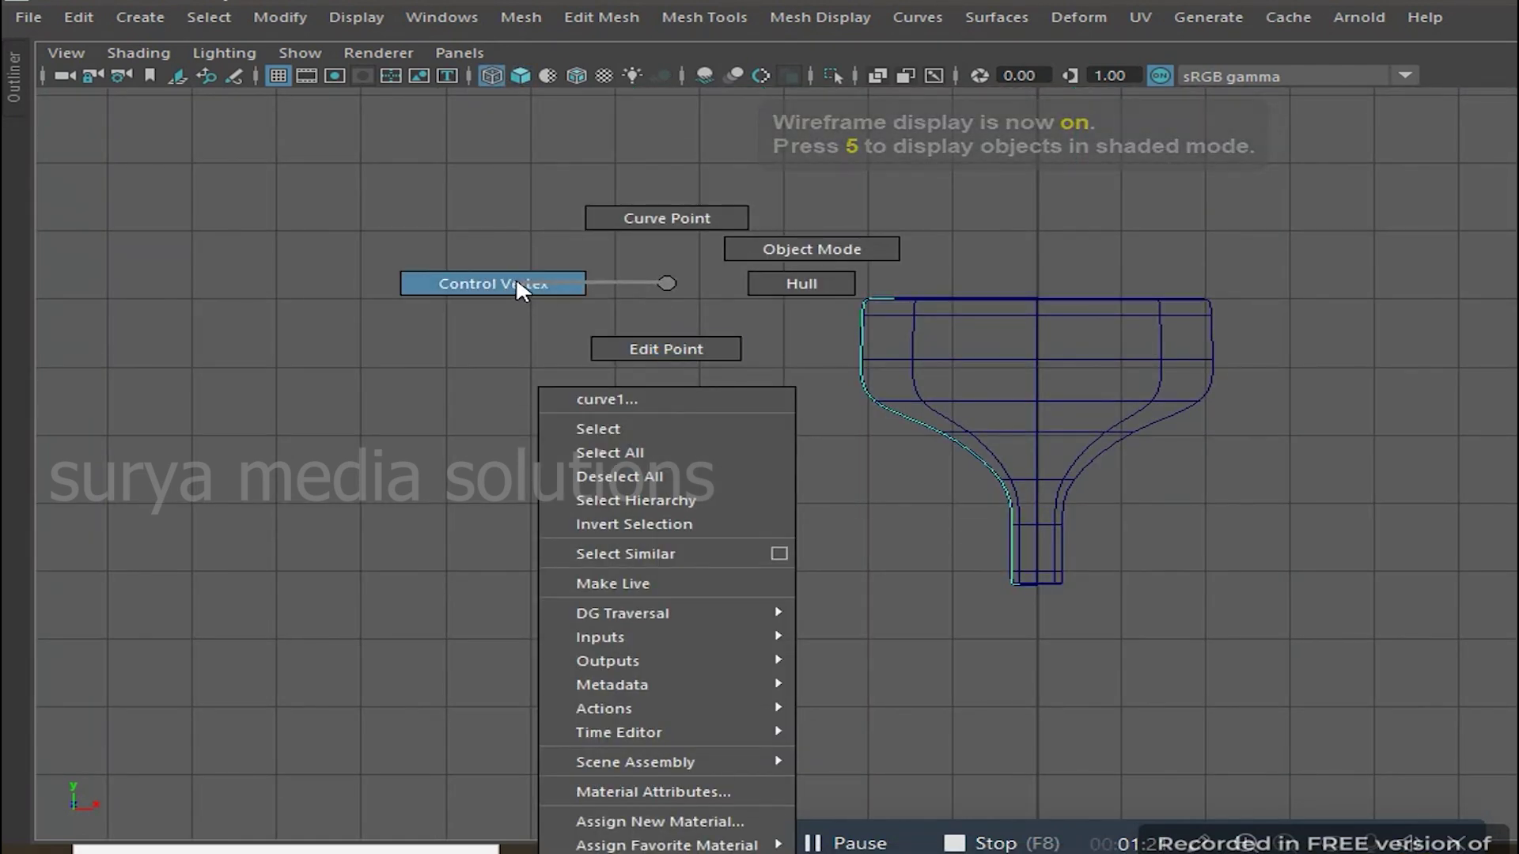
pyautogui.scroll(3, 961, 484)
pyautogui.scroll(2, 831, 484)
pyautogui.keyDown('alt'); pyautogui.moveTo(809, 458); pyautogui.dragTo(900, 577, button='middle'); pyautogui.keyUp('alt')
pyautogui.click(767, 366)
pyautogui.moveTo(769, 251); pyautogui.dragTo(768, 431)
# Select a top control vertex, return to object mode and view the funnel smooth-shaded
pyautogui.scroll(2, 531, 458)
pyautogui.keyDown('alt'); pyautogui.moveTo(818, 382); pyautogui.dragTo(905, 411, button='middle'); pyautogui.keyUp('alt')
pyautogui.click(891, 447)
pyautogui.moveTo(1196, 432)
pyautogui.mouseDown(button='right')
pyautogui.moveTo(1199, 394)
pyautogui.moveTo(1305, 269)
pyautogui.mouseUp(button='right')
pyautogui.press('5')
pyautogui.keyDown('alt'); pyautogui.moveTo(1312, 282); pyautogui.dragTo(1335, 239); pyautogui.keyUp('alt')
pyautogui.keyDown('alt'); pyautogui.moveTo(1214, 351); pyautogui.dragTo(739, 420); pyautogui.keyUp('alt')
# Delete the curve's two end control vertices to open the bowl's top
pyautogui.moveTo(393, 285); pyautogui.dragTo(256, 353, button='right')
pyautogui.scroll(3, 979, 485)
pyautogui.scroll(-1, 979, 486)
pyautogui.moveTo(943, 228); pyautogui.dragTo(1120, 378)
pyautogui.keyDown('shift'); pyautogui.moveTo(820, 424); pyautogui.dragTo(952, 492); pyautogui.keyUp('shift')
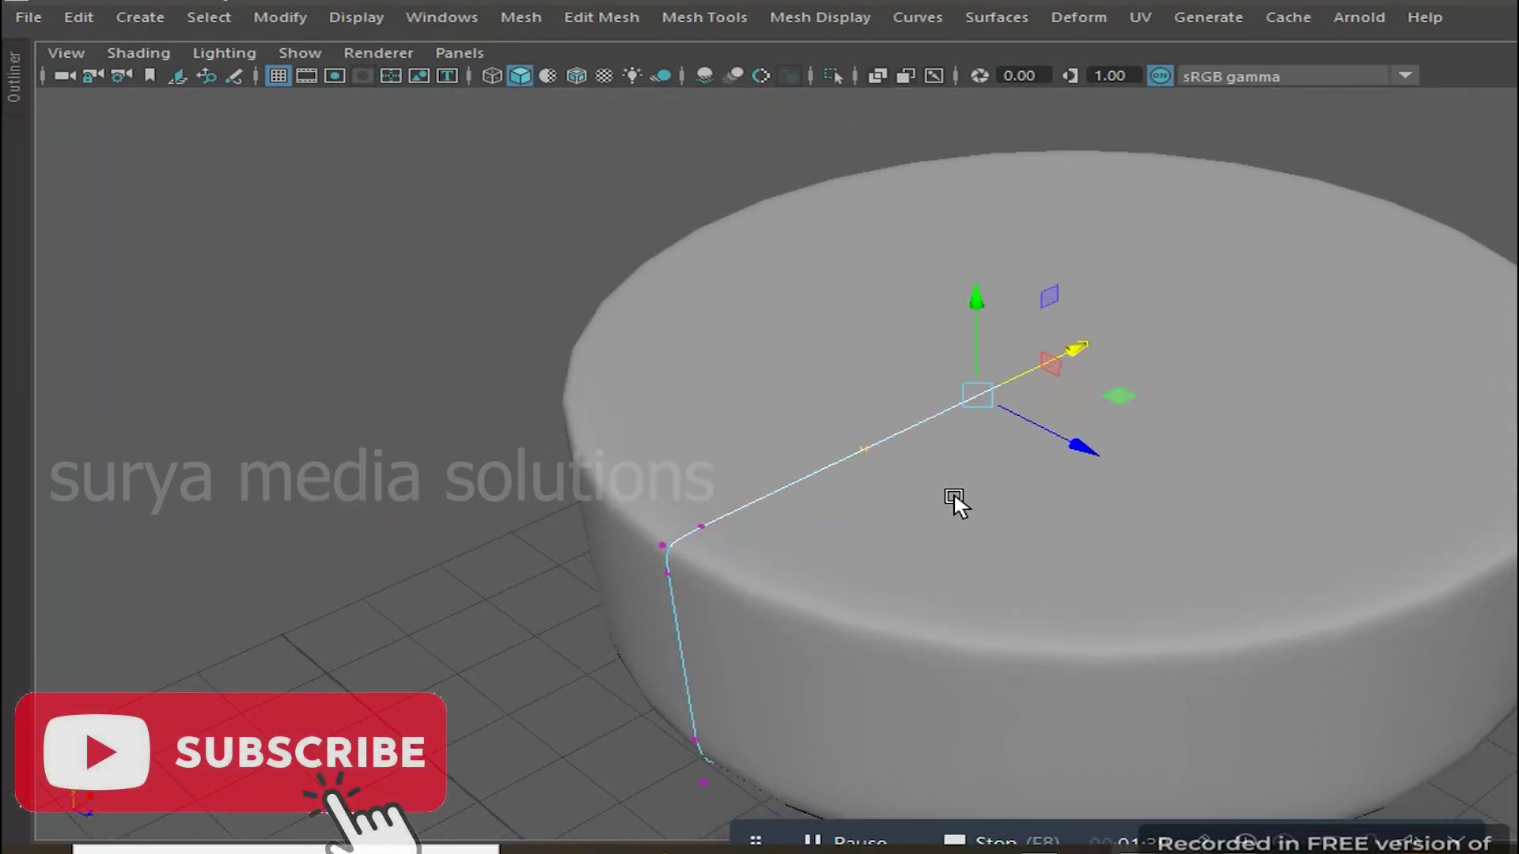
pyautogui.press('Delete')
# Delete the stem's end control vertex to open the stem and reposition its end point
pyautogui.click(701, 526)
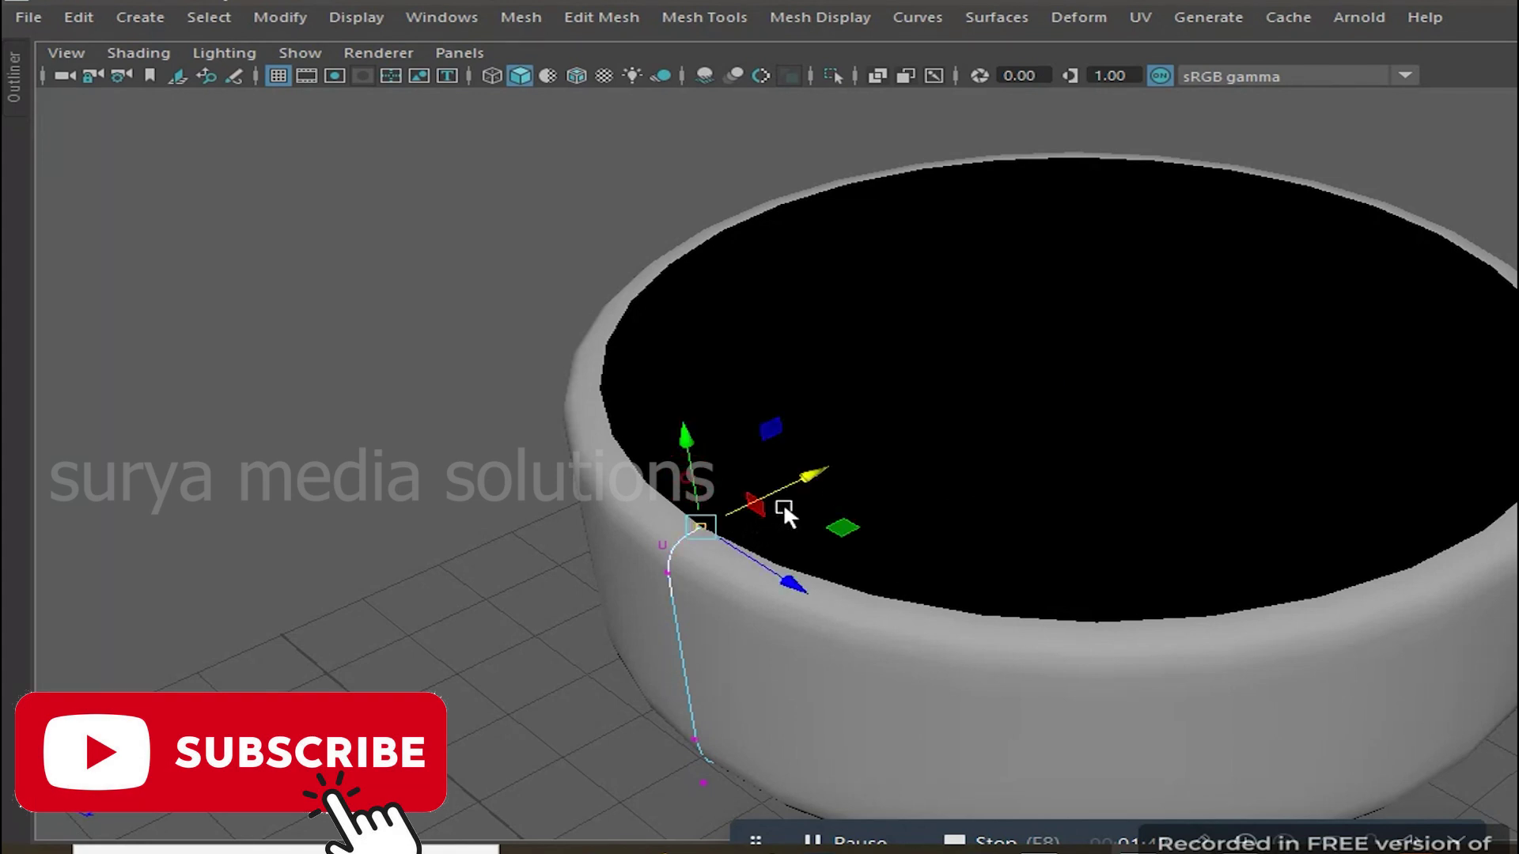
pyautogui.scroll(-1, 815, 468)
pyautogui.keyDown('alt'); pyautogui.moveTo(808, 468); pyautogui.dragTo(780, 467); pyautogui.keyUp('alt')
pyautogui.moveTo(849, 376)
pyautogui.keyDown('alt'); pyautogui.mouseDown()
pyautogui.moveTo(947, 535)
pyautogui.moveTo(1042, 566)
pyautogui.moveTo(1081, 558)
pyautogui.mouseUp(); pyautogui.keyUp('alt')
pyautogui.moveTo(999, 506); pyautogui.dragTo(998, 507)
pyautogui.press('Delete')
pyautogui.scroll(3, 870, 535)
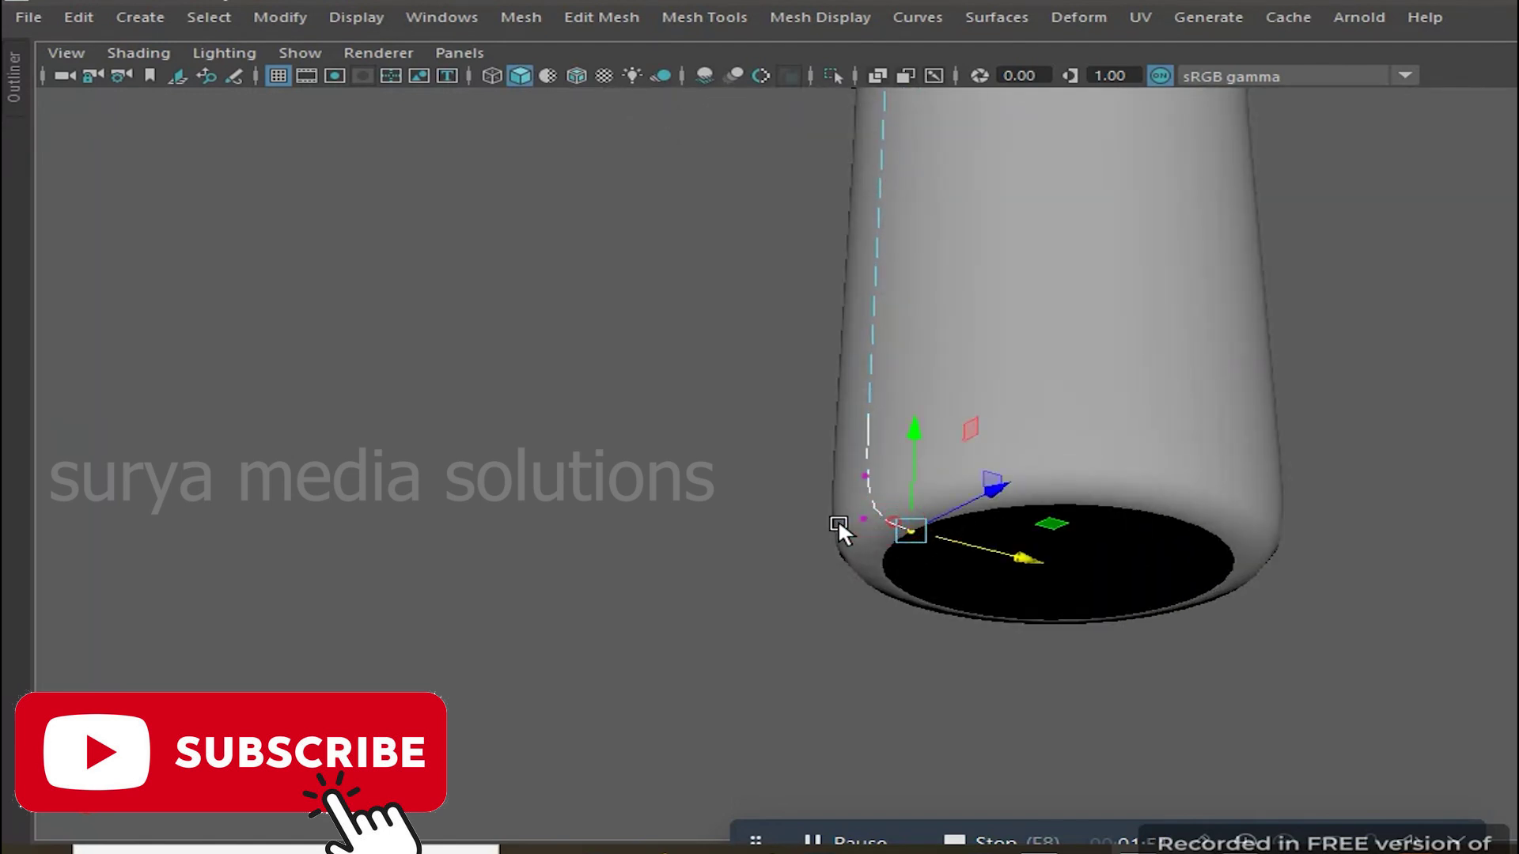
pyautogui.moveTo(950, 533)
pyautogui.mouseDown()
pyautogui.moveTo(908, 461)
pyautogui.moveTo(814, 504)
pyautogui.moveTo(847, 695)
pyautogui.moveTo(734, 548)
pyautogui.mouseUp()
# Orbit around the goblet to inspect the open bowl and its underside
pyautogui.moveTo(712, 399); pyautogui.dragTo(894, 222, button='right')
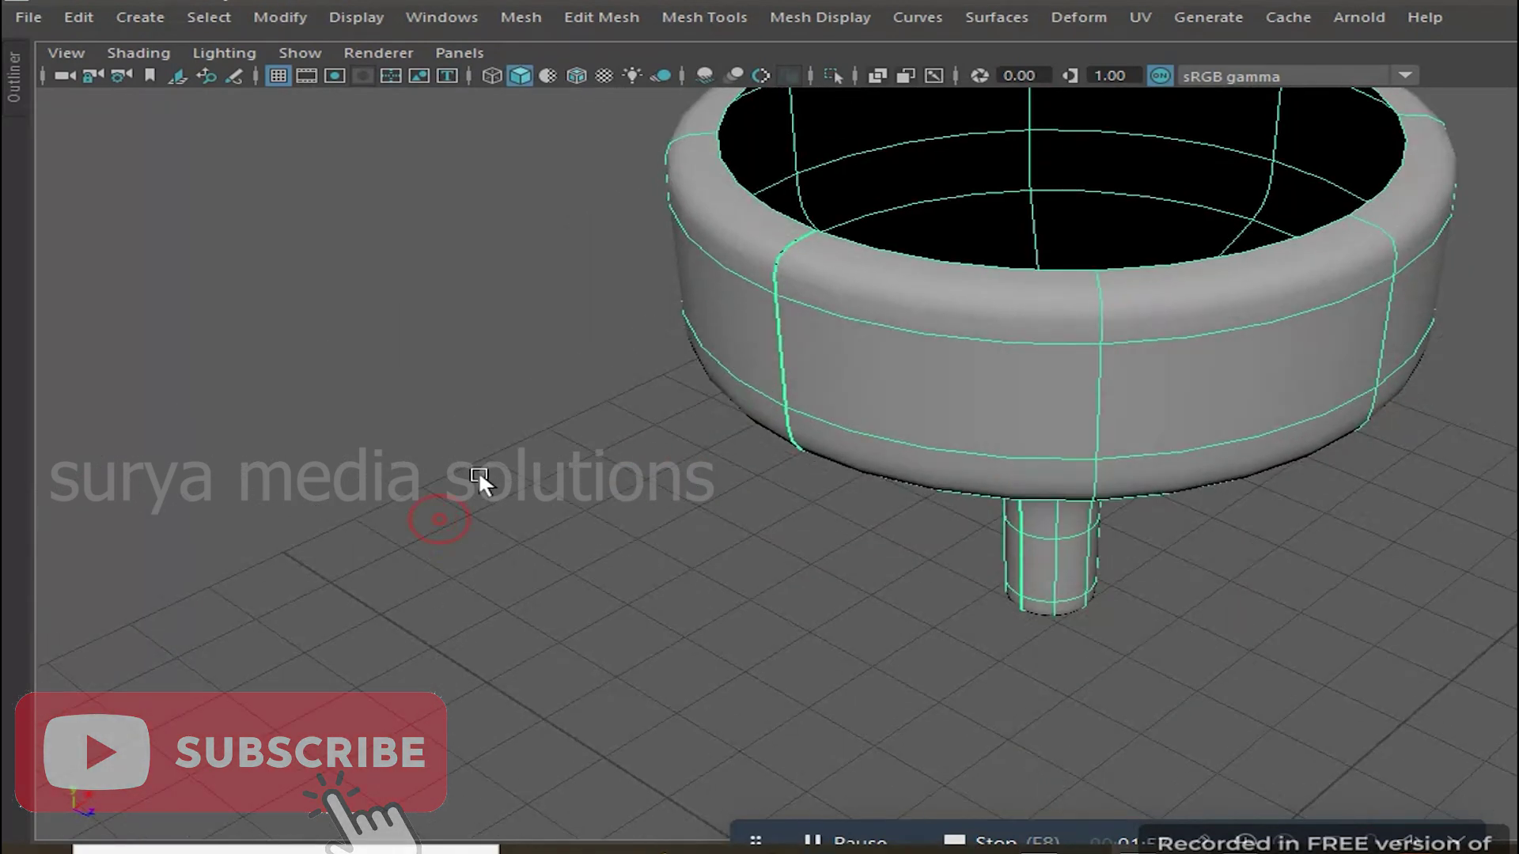
pyautogui.click(778, 358)
pyautogui.click(637, 421)
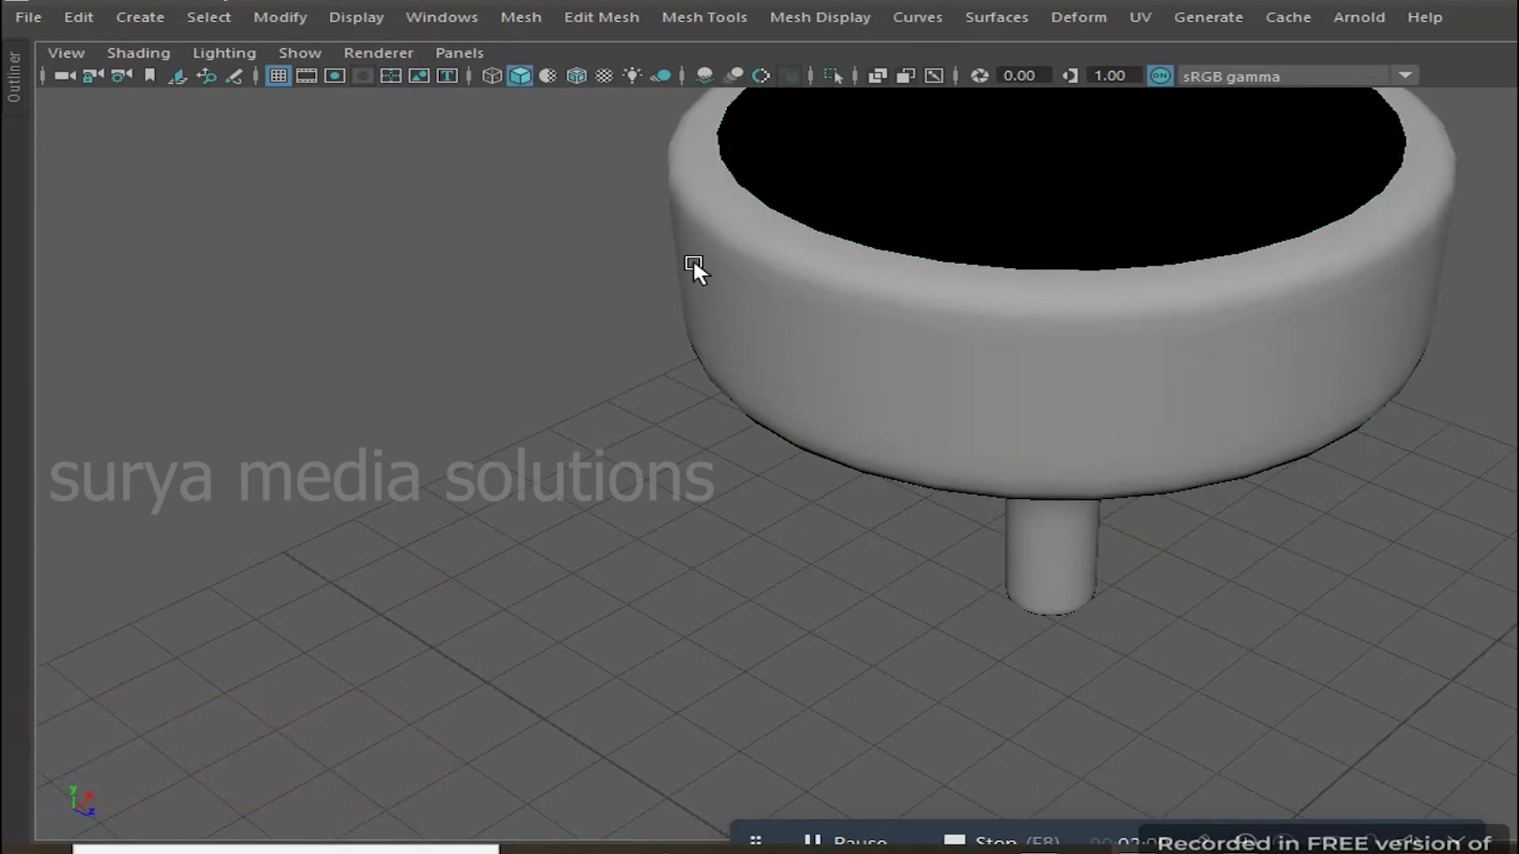
pyautogui.click(693, 269)
pyautogui.scroll(-5, 976, 414)
pyautogui.keyDown('alt'); pyautogui.moveTo(976, 414); pyautogui.dragTo(932, 501); pyautogui.keyUp('alt')
pyautogui.scroll(5, 932, 501)
pyautogui.keyDown('alt'); pyautogui.moveTo(936, 553); pyautogui.dragTo(900, 443); pyautogui.keyUp('alt')
pyautogui.click(899, 441)
# In the wireframe front view, shift the selected curve points slightly left
pyautogui.press('4')
pyautogui.scroll(3, 934, 434)
pyautogui.scroll(2, 766, 308)
pyautogui.scroll(2, 1061, 356)
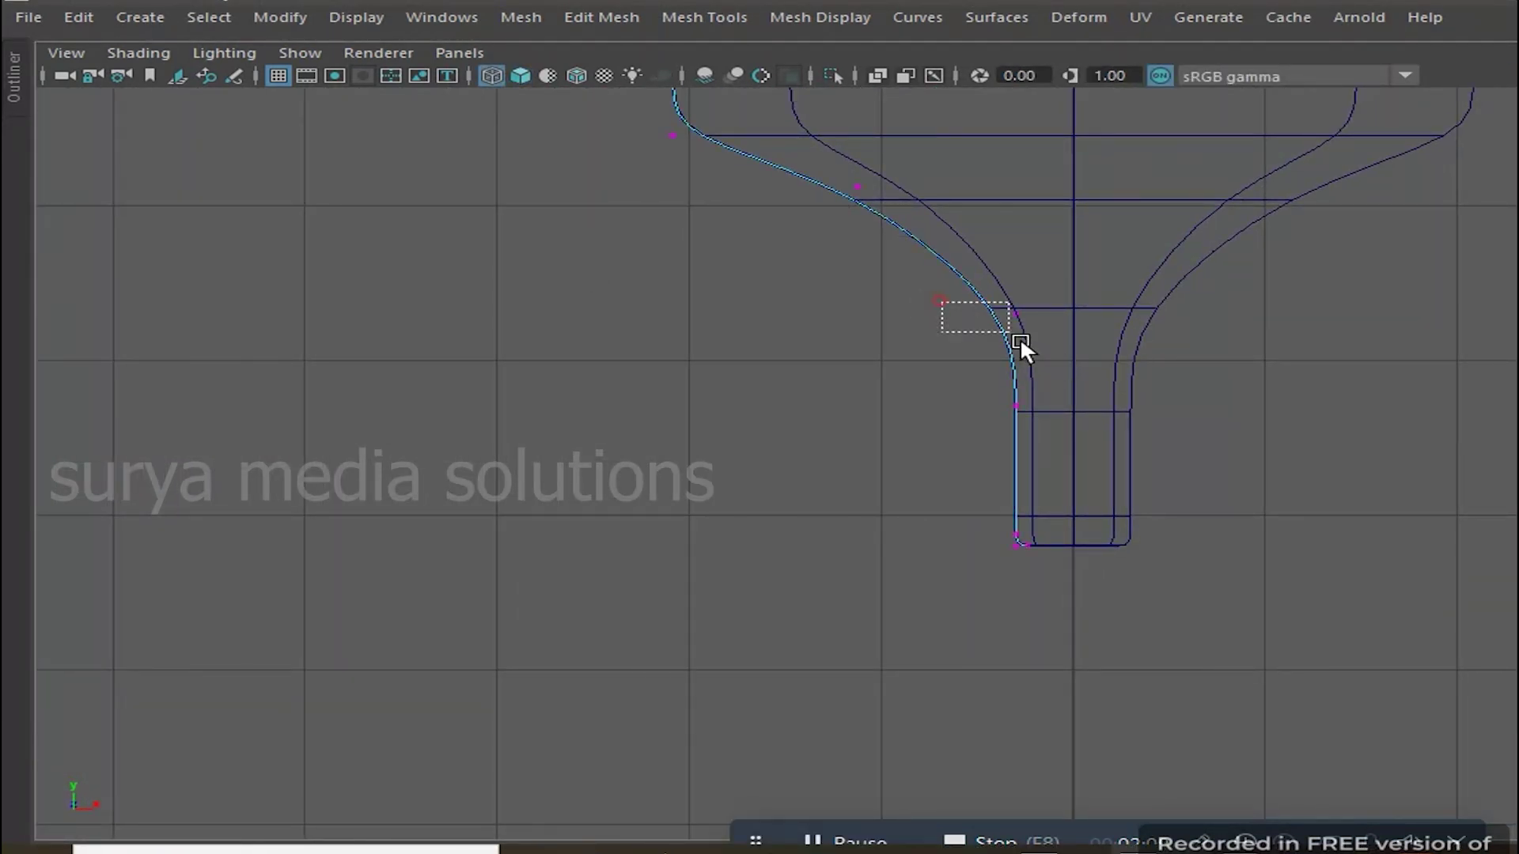
pyautogui.moveTo(1155, 431); pyautogui.dragTo(1125, 426)
pyautogui.click(880, 567)
# Return the curve to object mode and select the goblet surface in the shaded view
pyautogui.press('space')
pyautogui.press('space')
pyautogui.moveTo(686, 283); pyautogui.dragTo(680, 380, button='right')
pyautogui.click(667, 424)
pyautogui.click(815, 261)
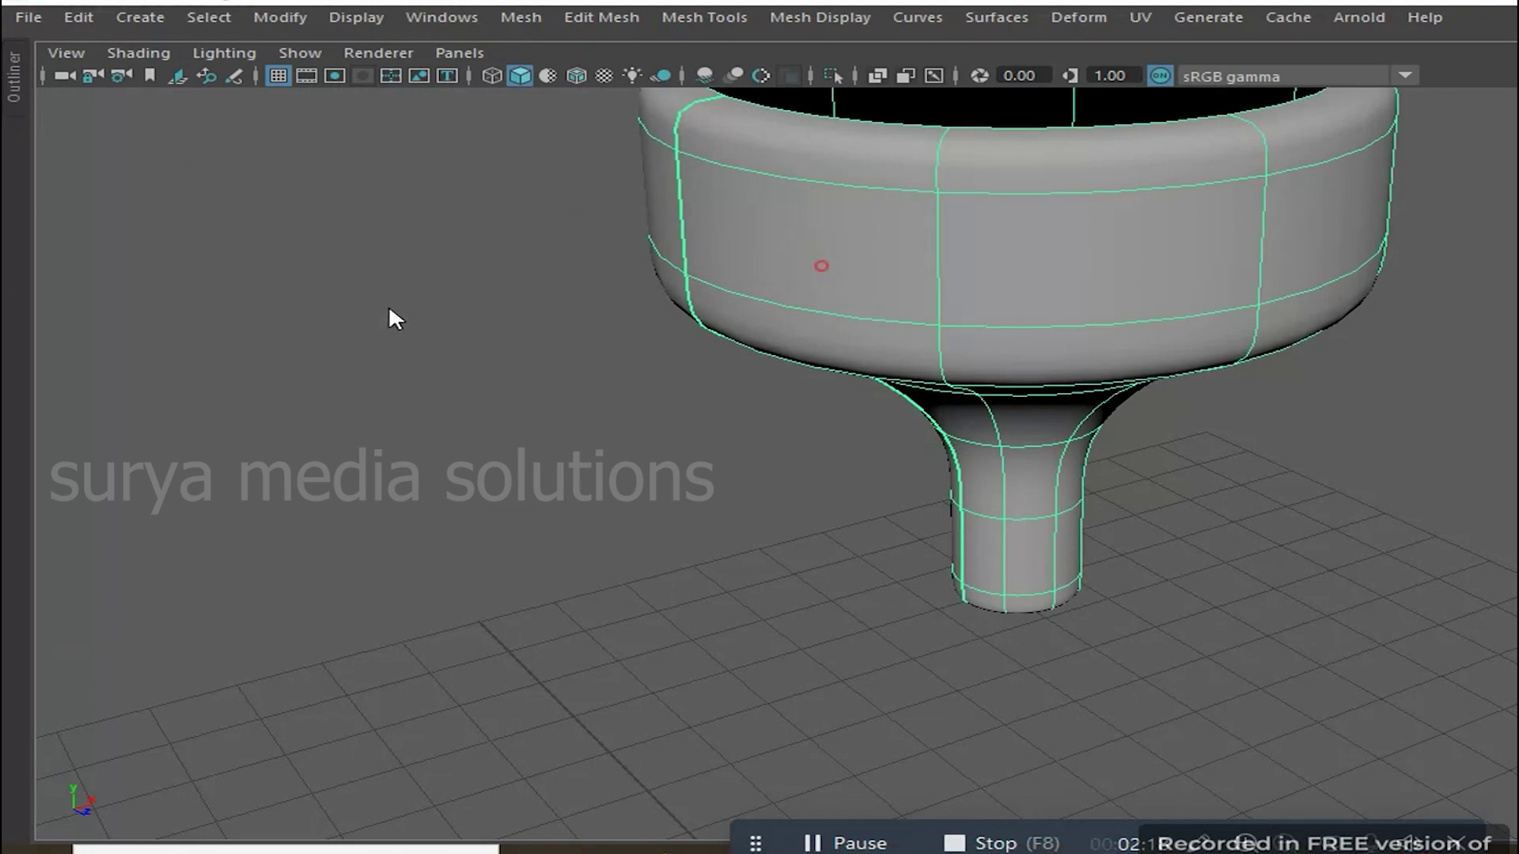
pyautogui.press('space')
pyautogui.press('space')
pyautogui.scroll(3, 668, 363)
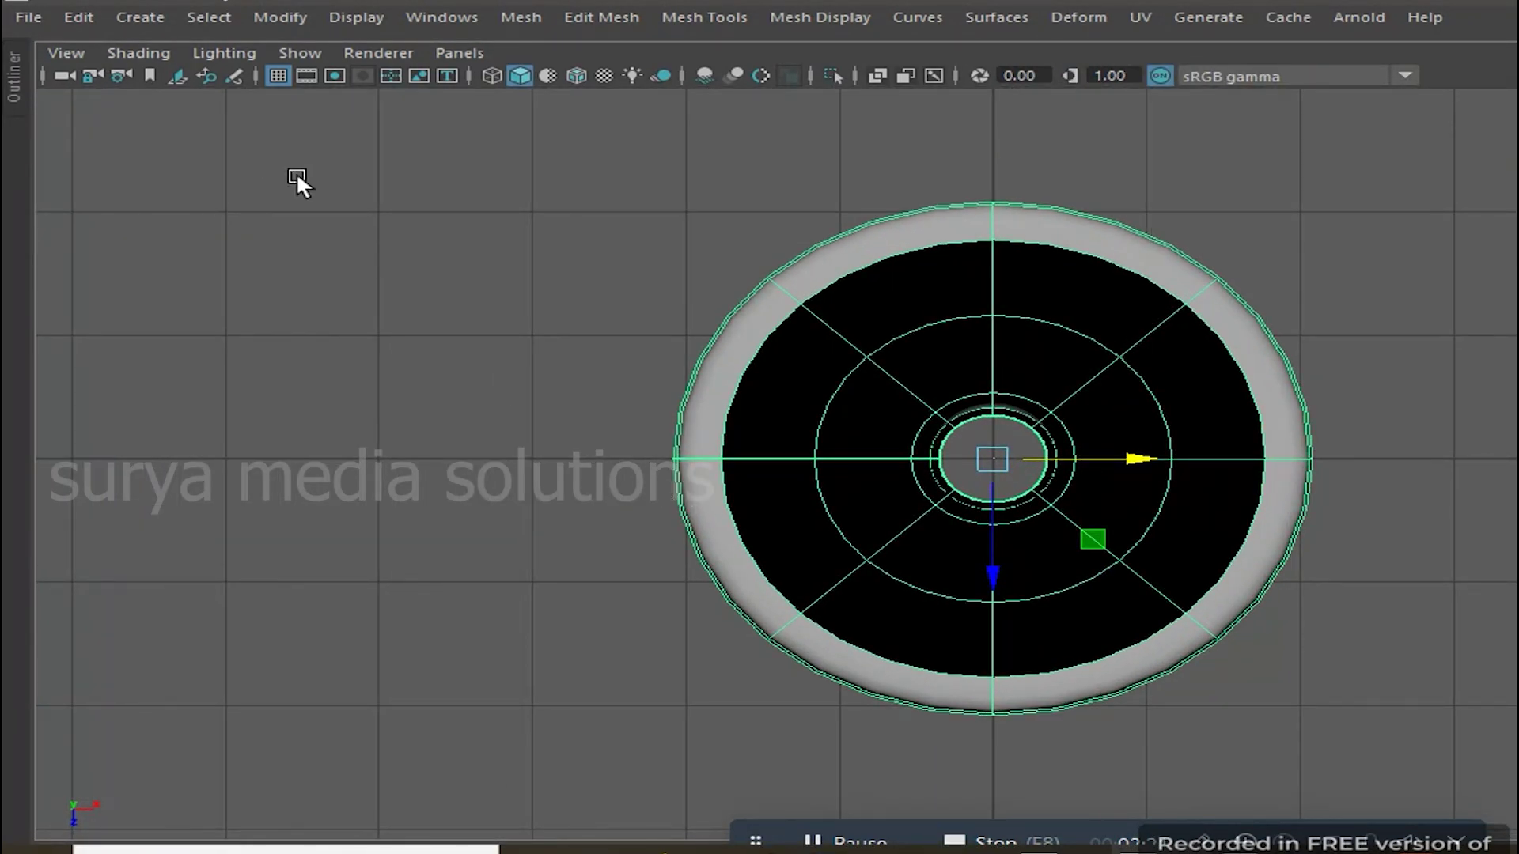
# Create a new NURBS circle for the bottom of the stem
pyautogui.hotkey('ctrl', 'space')
pyautogui.click(138, 89)
pyautogui.click(87, 123)
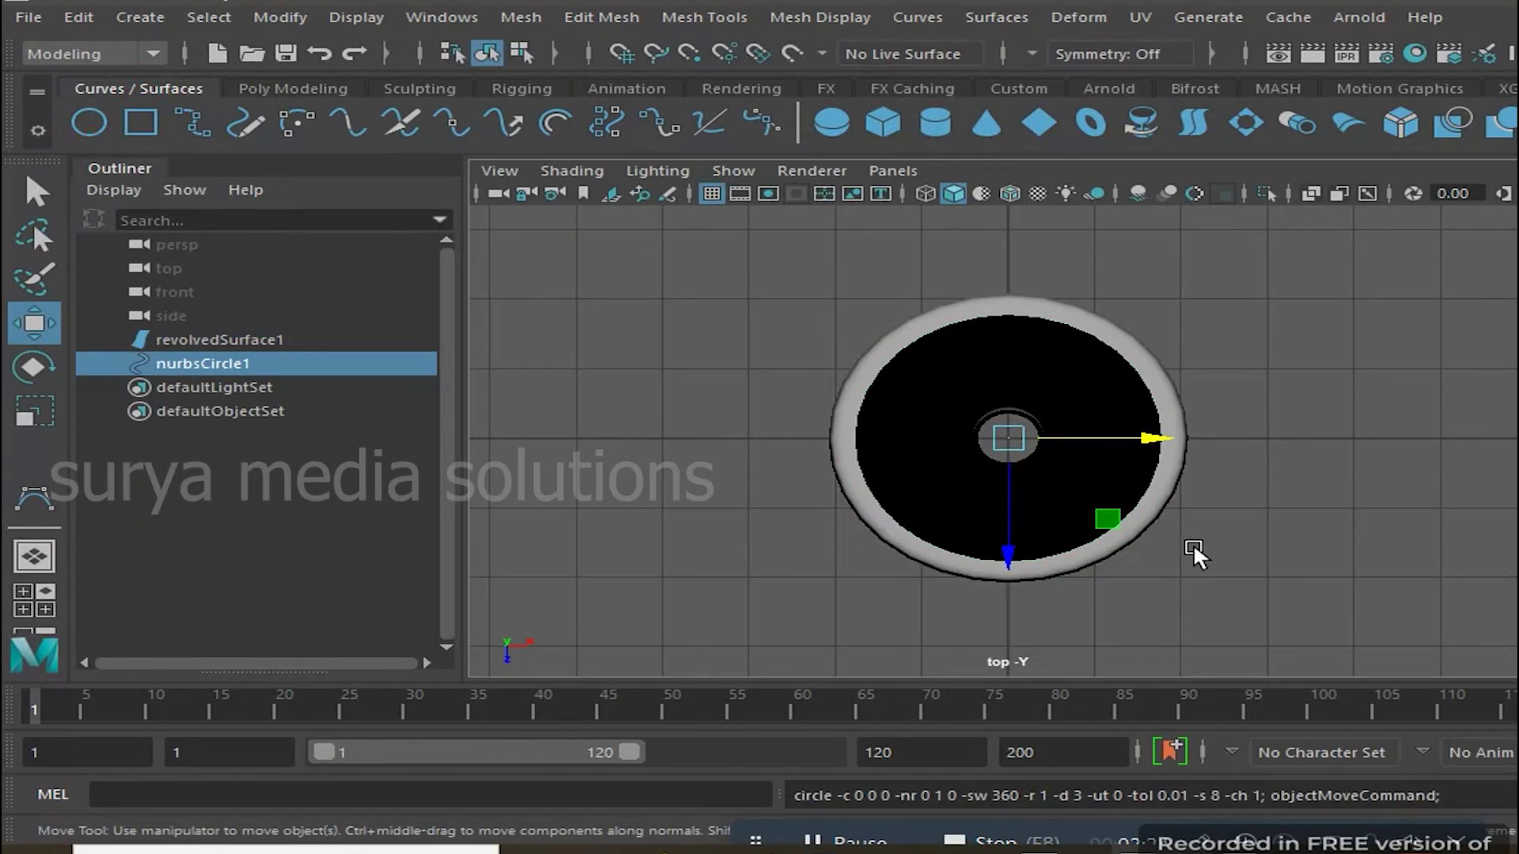
pyautogui.scroll(4, 1190, 543)
pyautogui.hotkey('ctrl', 'space')
pyautogui.scroll(-5, 1174, 529)
pyautogui.press('space')
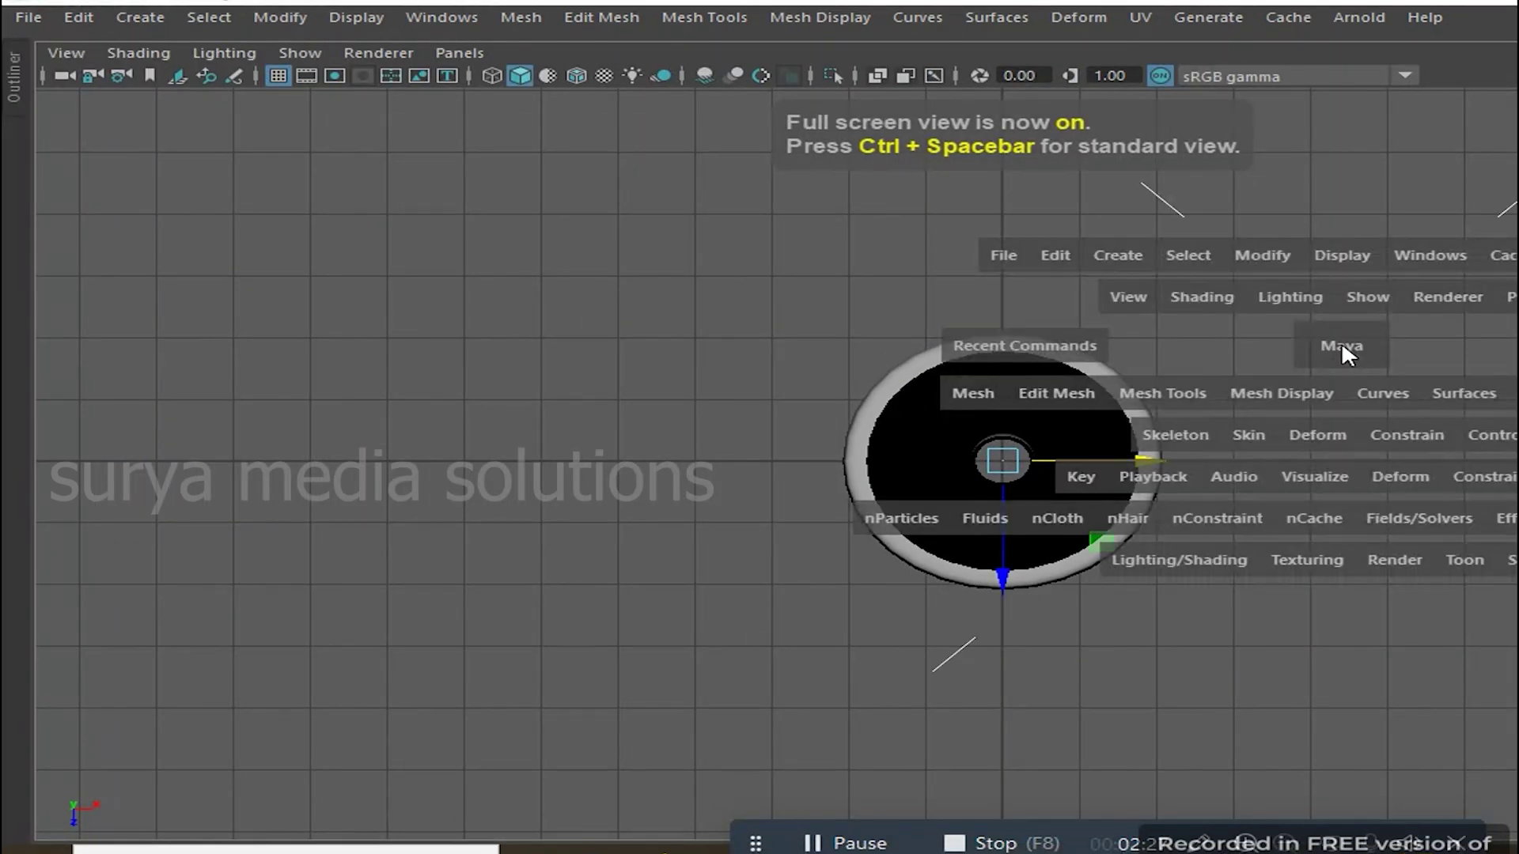
pyautogui.press('space')
pyautogui.scroll(-3, 1175, 415)
pyautogui.scroll(-3, 1166, 498)
# Move the circle onto the stem, adjusting its height in the front view, then view it wireframe
pyautogui.moveTo(1027, 383); pyautogui.dragTo(1025, 395, button='middle')
pyautogui.press('space')
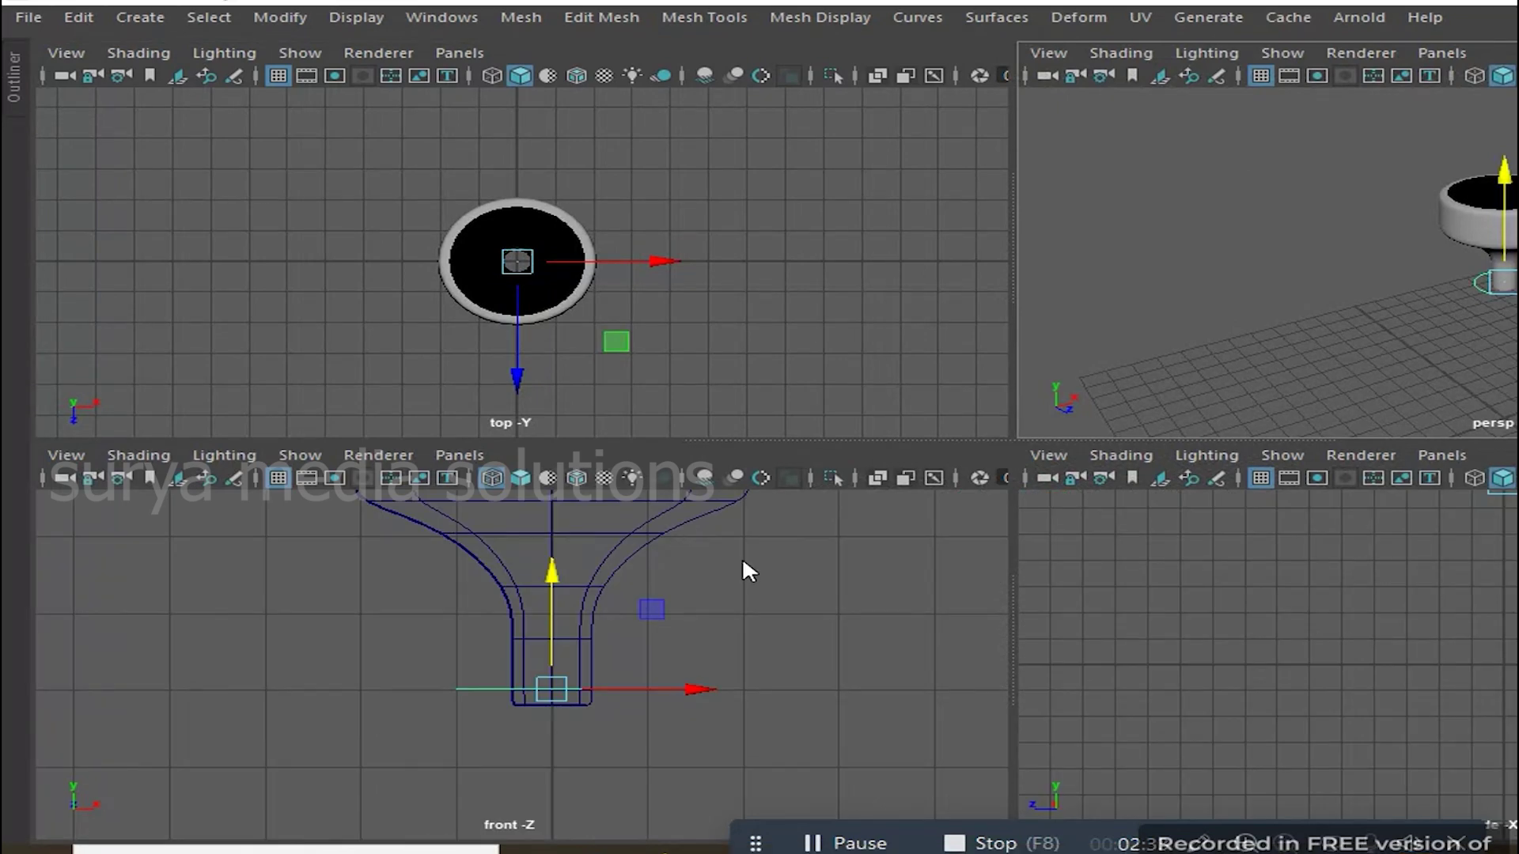
pyautogui.press('space')
pyautogui.moveTo(1074, 391); pyautogui.dragTo(1073, 421)
pyautogui.press('space')
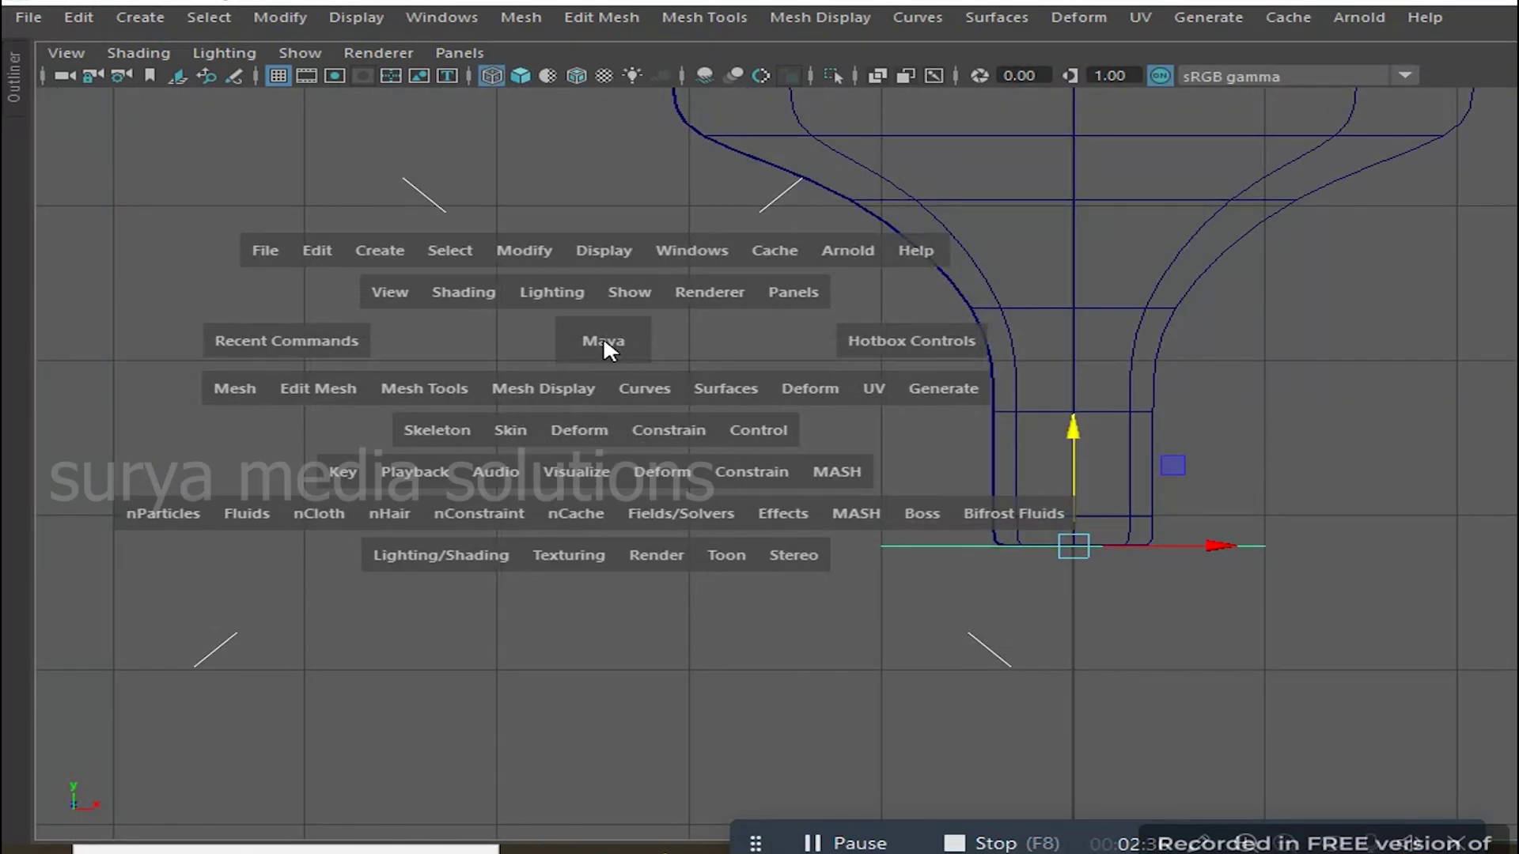
pyautogui.press('space')
pyautogui.scroll(5, 1092, 487)
pyautogui.scroll(3, 1092, 494)
pyautogui.press('4')
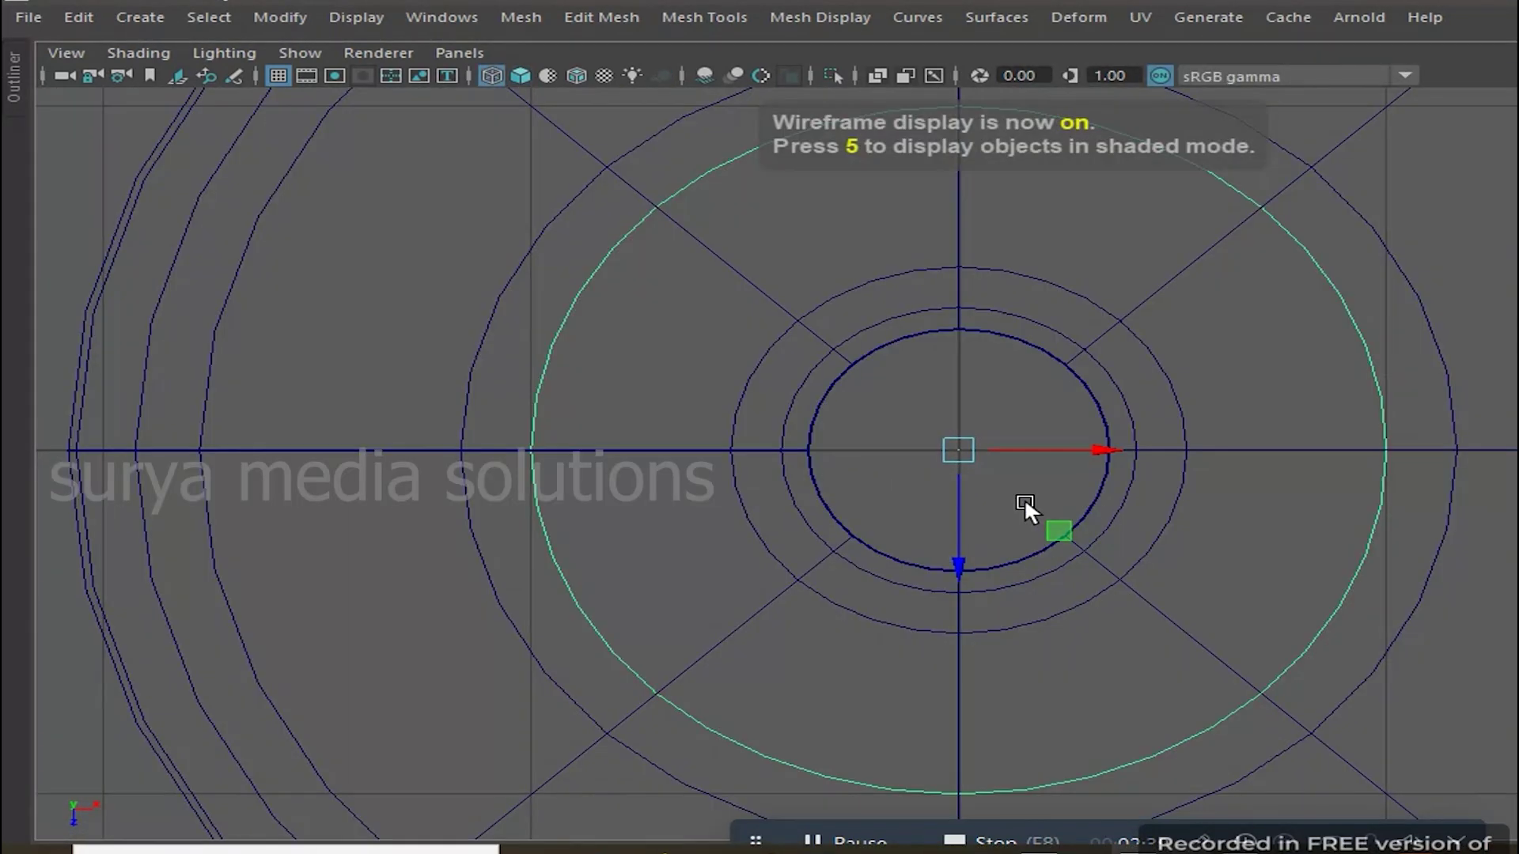
pyautogui.scroll(-1, 863, 415)
# Shrink the circle to the stem's inner ring and raise it along Y beneath the funnel
pyautogui.moveTo(862, 415); pyautogui.dragTo(527, 343, button='middle')
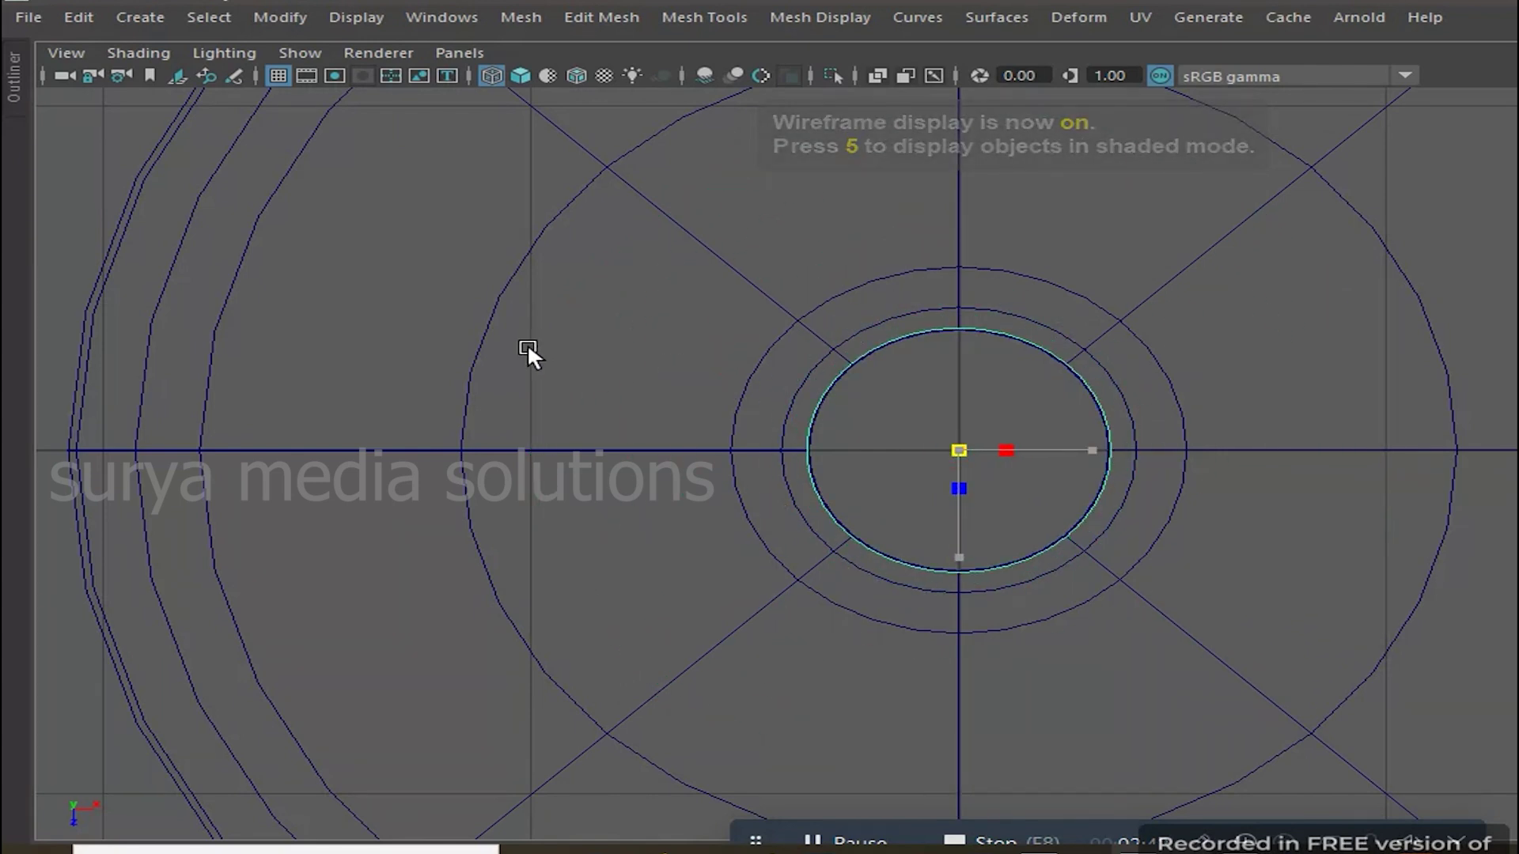
pyautogui.press('w')
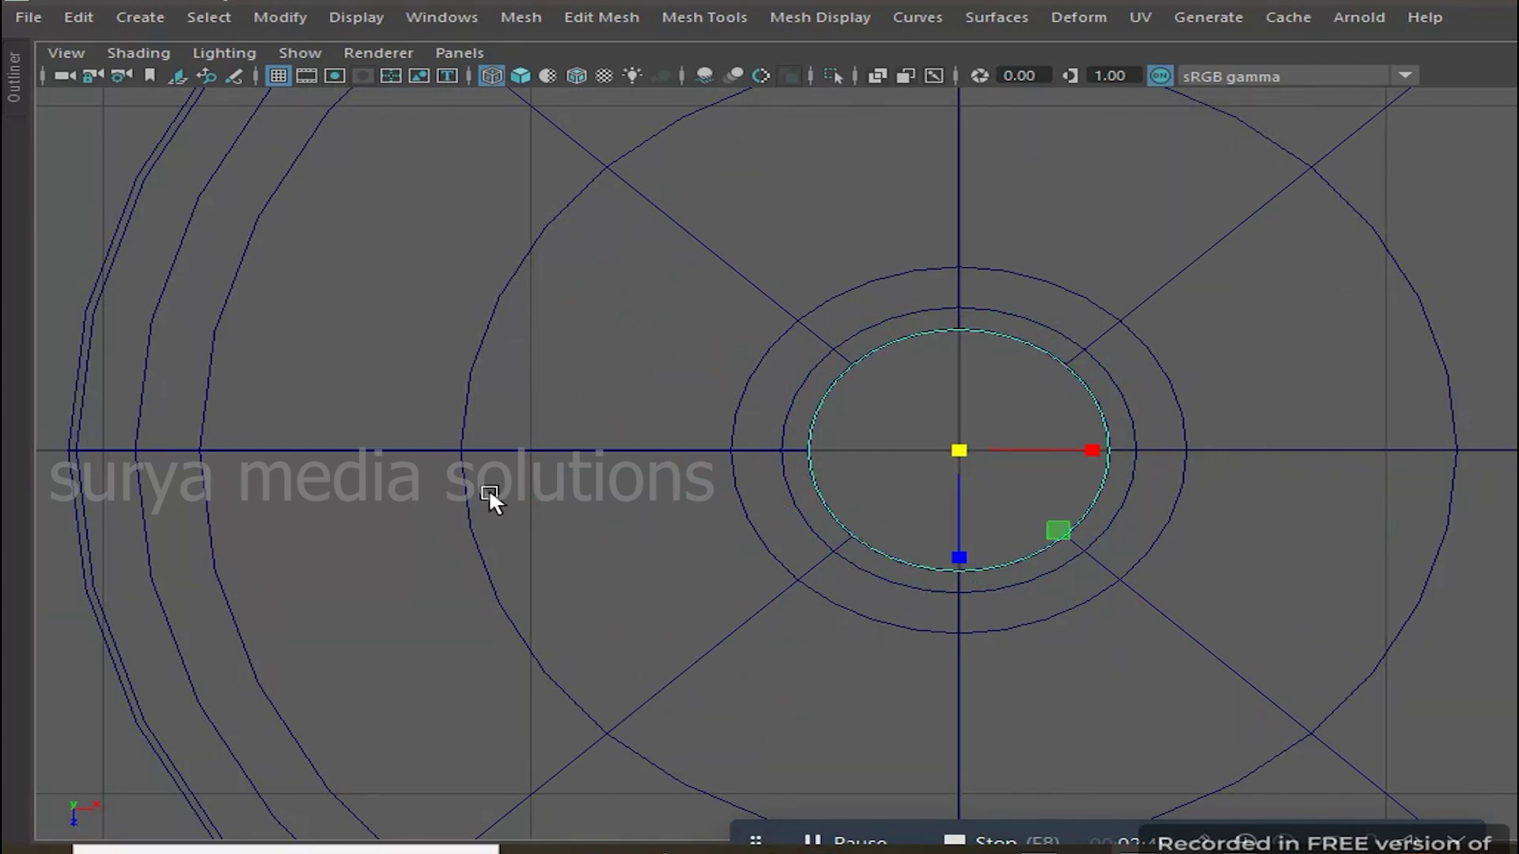
pyautogui.moveTo(487, 487); pyautogui.dragTo(490, 470)
pyautogui.scroll(2, 1136, 529)
pyautogui.click(1108, 597)
pyautogui.scroll(-5, 917, 526)
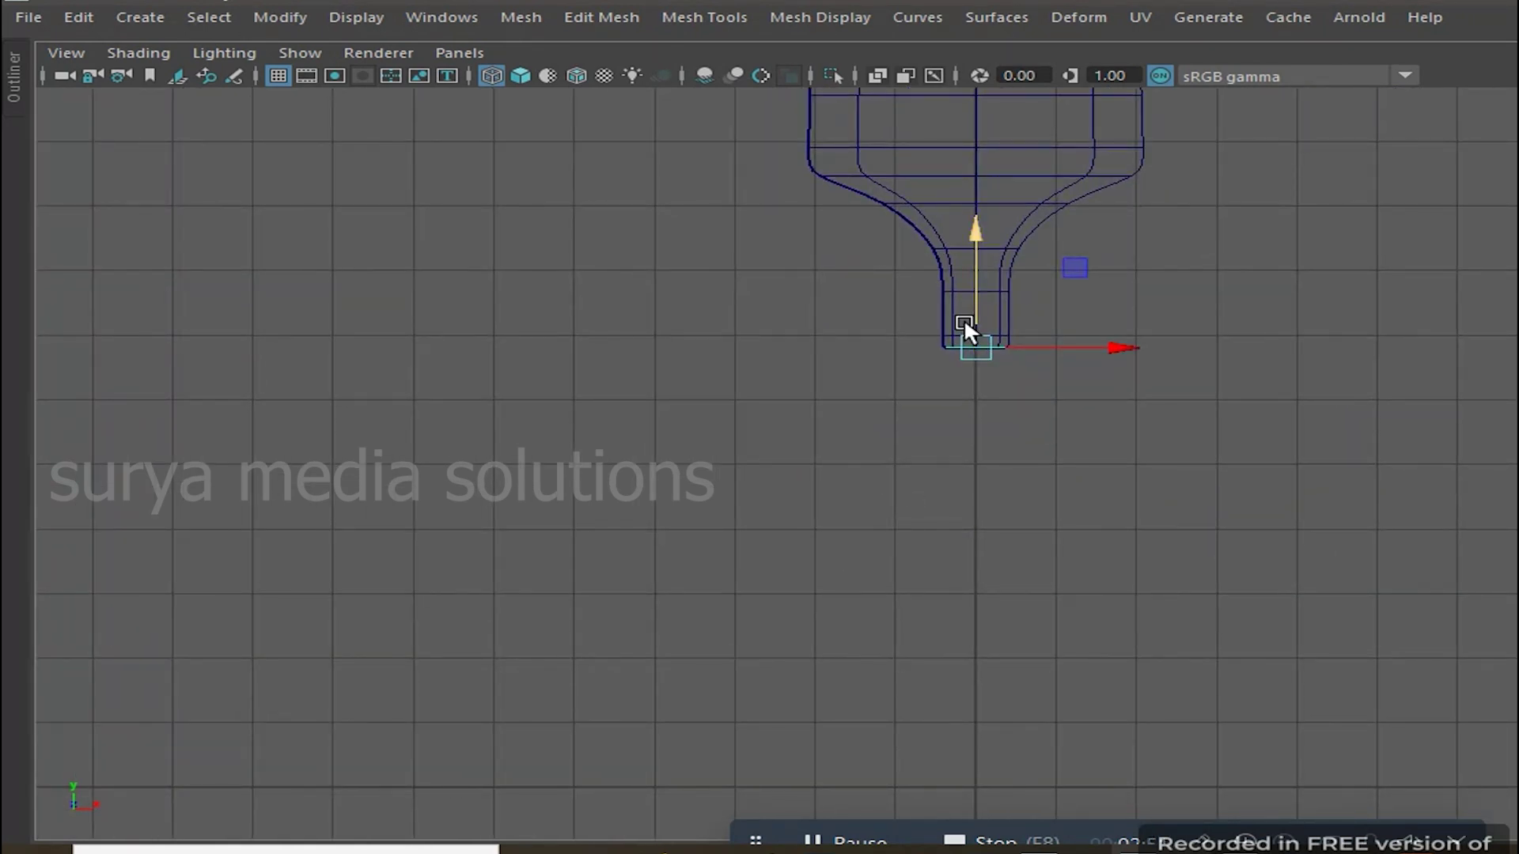
pyautogui.moveTo(976, 237); pyautogui.dragTo(964, 716)
pyautogui.moveTo(970, 581); pyautogui.dragTo(970, 553)
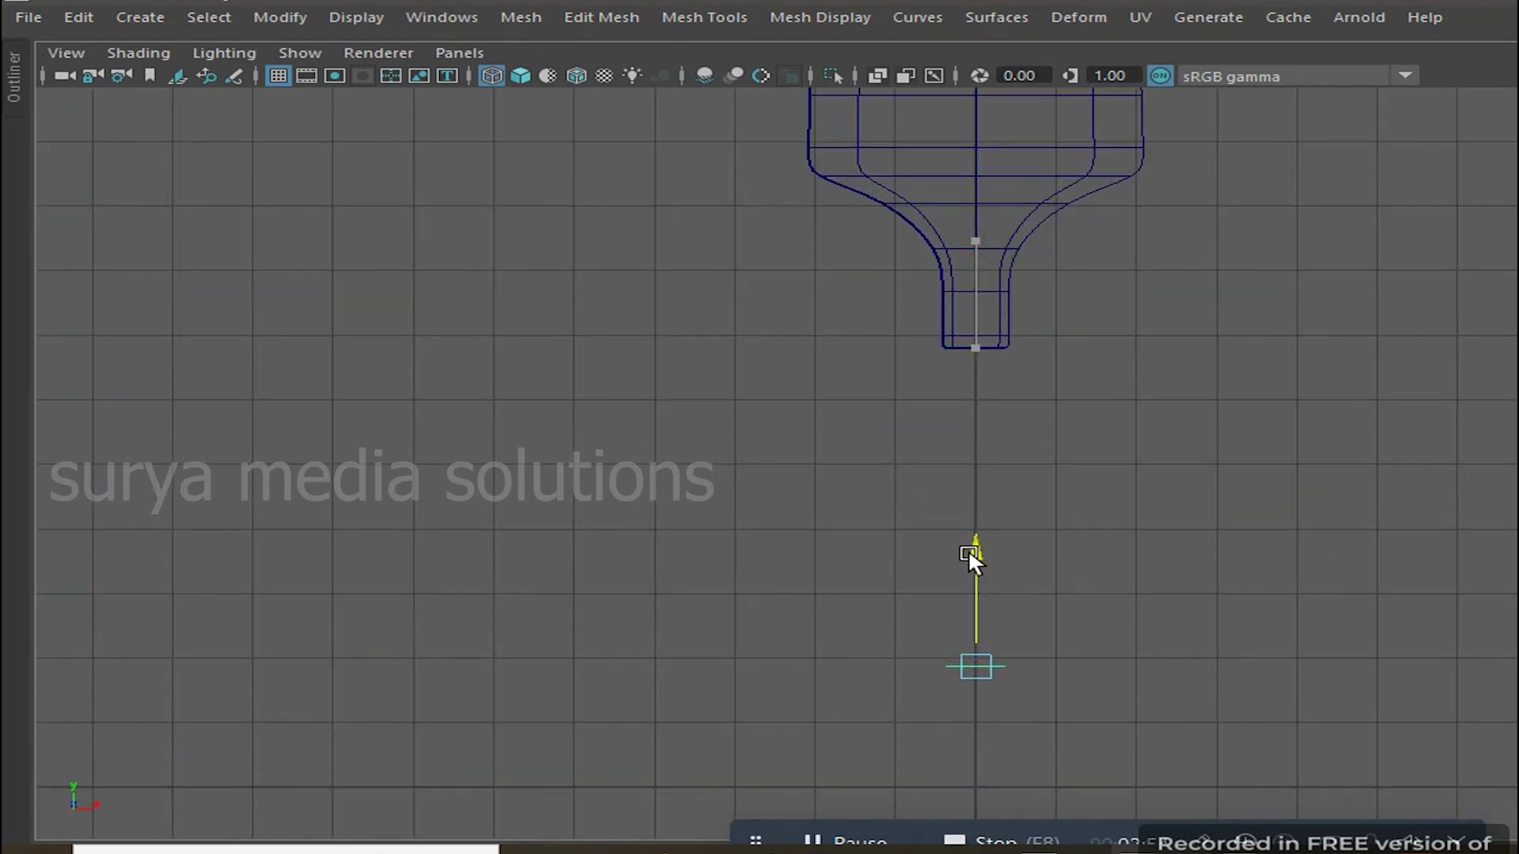
# Orbit the shaded perspective view beneath the funnel to inspect the stem's bottom
pyautogui.scroll(3, 1095, 566)
pyautogui.scroll(1, 899, 518)
pyautogui.keyDown('alt'); pyautogui.moveTo(1002, 428); pyautogui.dragTo(1030, 476, button='middle'); pyautogui.keyUp('alt')
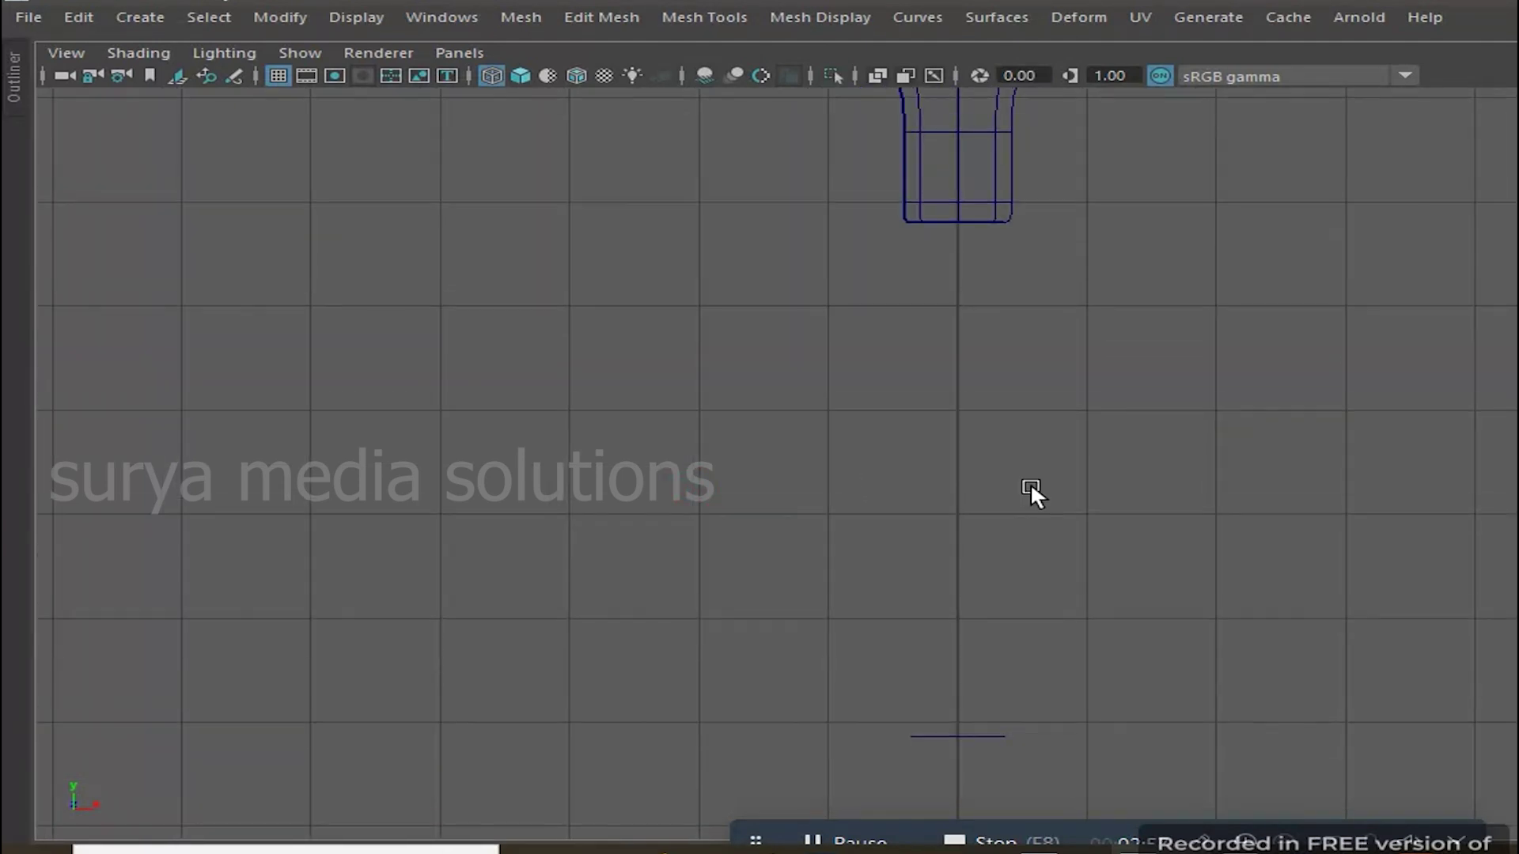
pyautogui.press('5')
pyautogui.keyDown('alt'); pyautogui.moveTo(1288, 305); pyautogui.dragTo(1102, 546, button='right'); pyautogui.keyUp('alt')
pyautogui.moveTo(1102, 546)
pyautogui.keyDown('alt'); pyautogui.mouseDown()
pyautogui.moveTo(1064, 298)
pyautogui.moveTo(1037, 321)
pyautogui.mouseUp(); pyautogui.keyUp('alt')
pyautogui.keyDown('alt'); pyautogui.moveTo(924, 250); pyautogui.dragTo(1004, 237); pyautogui.keyUp('alt')
pyautogui.keyDown('alt'); pyautogui.moveTo(1003, 237); pyautogui.dragTo(1061, 644, button='right'); pyautogui.keyUp('alt')
pyautogui.keyDown('alt'); pyautogui.moveTo(1060, 644); pyautogui.dragTo(546, 234); pyautogui.keyUp('alt')
pyautogui.click(464, 12)
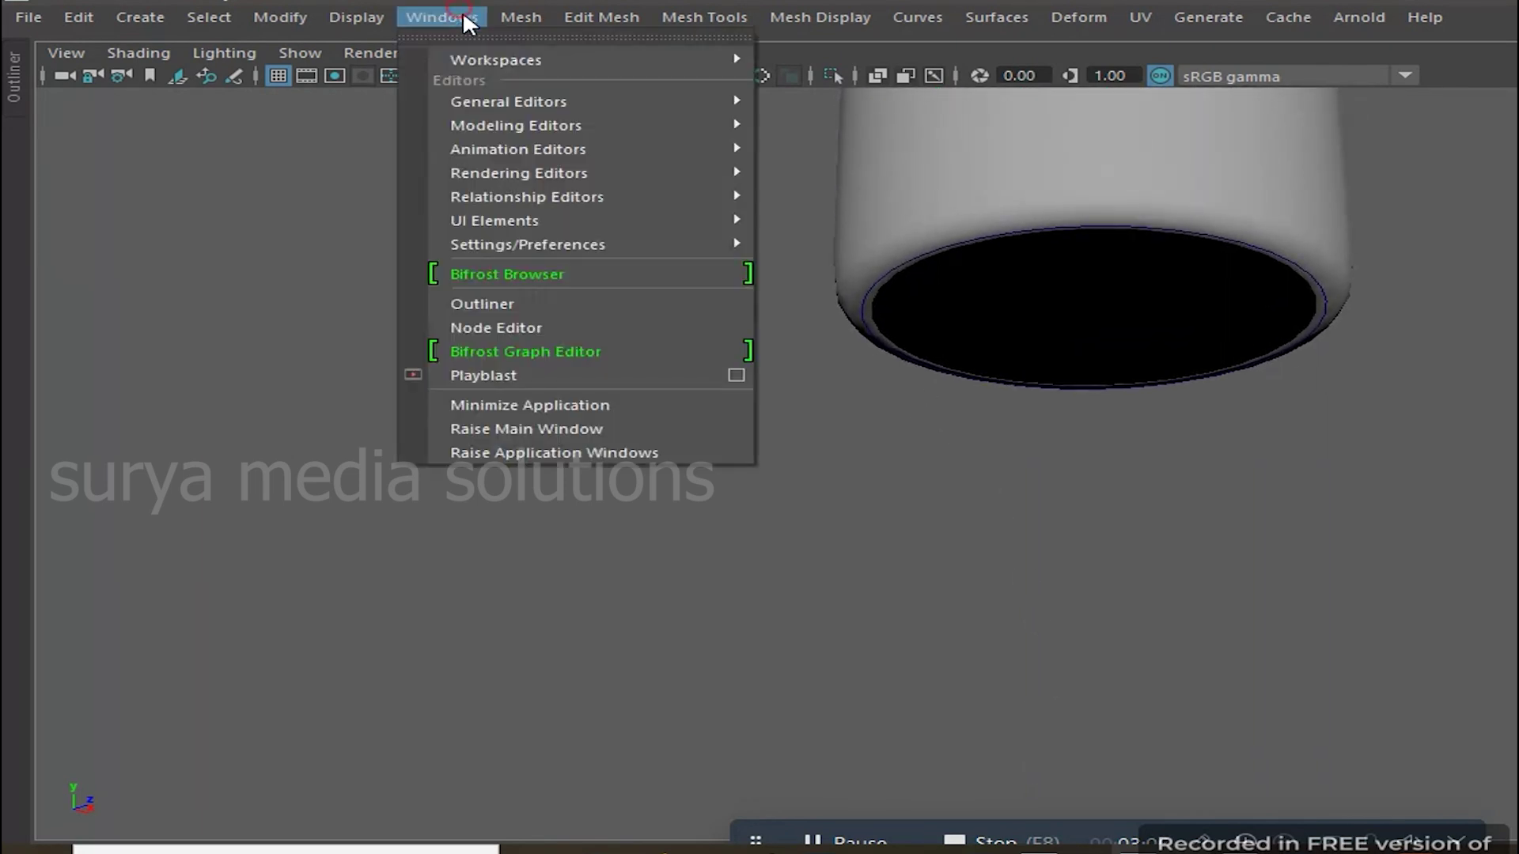
# Select both circles in the Outliner and loft them into a stem surface
pyautogui.click(500, 302)
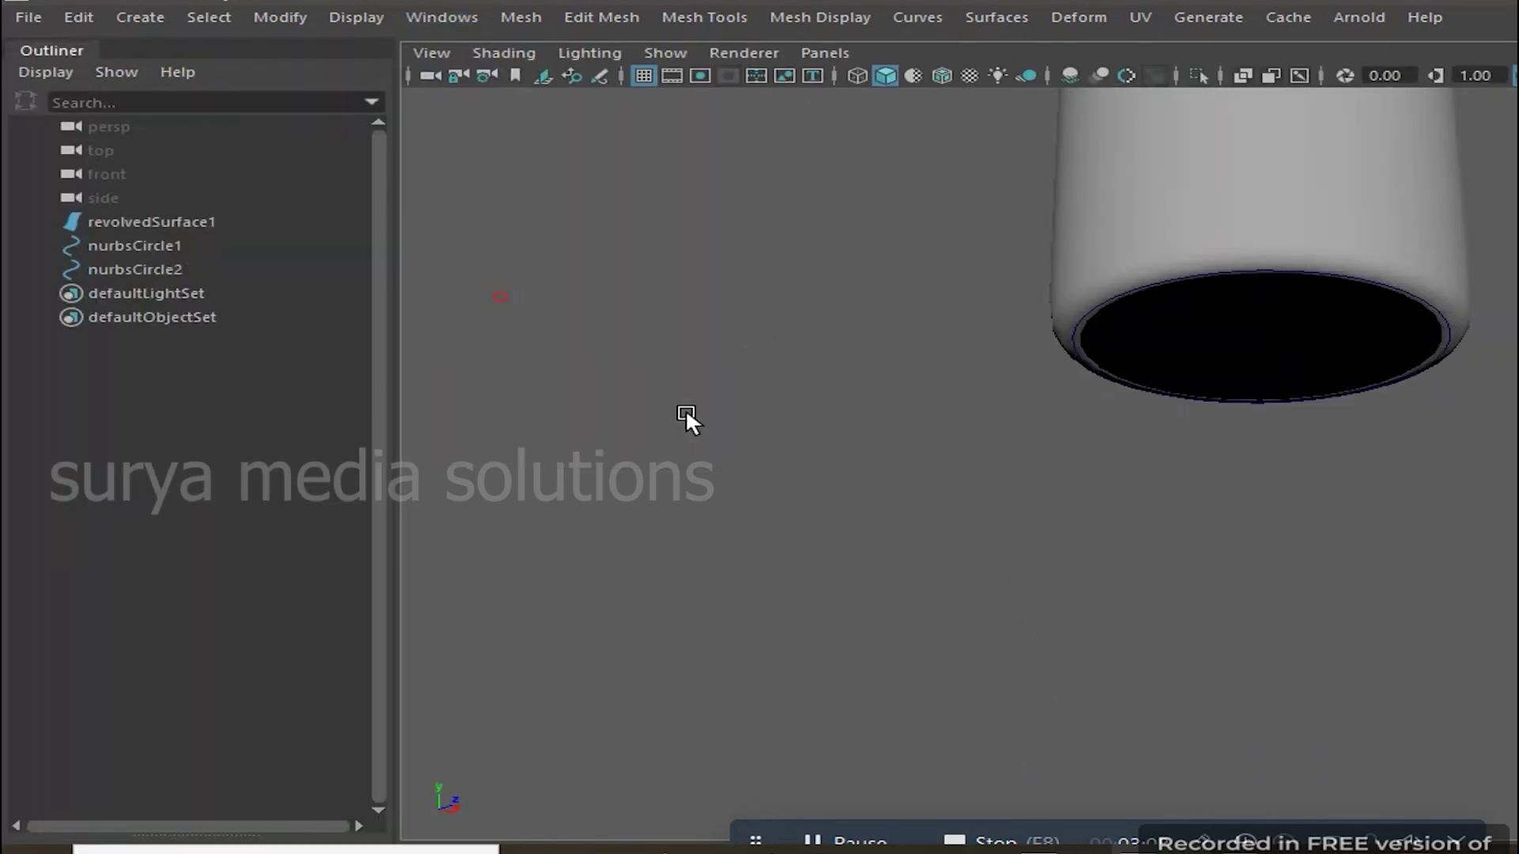
pyautogui.click(168, 251)
pyautogui.keyDown('alt'); pyautogui.moveTo(1227, 514); pyautogui.dragTo(1118, 542, button='right'); pyautogui.keyUp('alt')
pyautogui.keyDown('alt'); pyautogui.moveTo(1119, 543); pyautogui.dragTo(1211, 606); pyautogui.keyUp('alt')
pyautogui.scroll(3, 1209, 597)
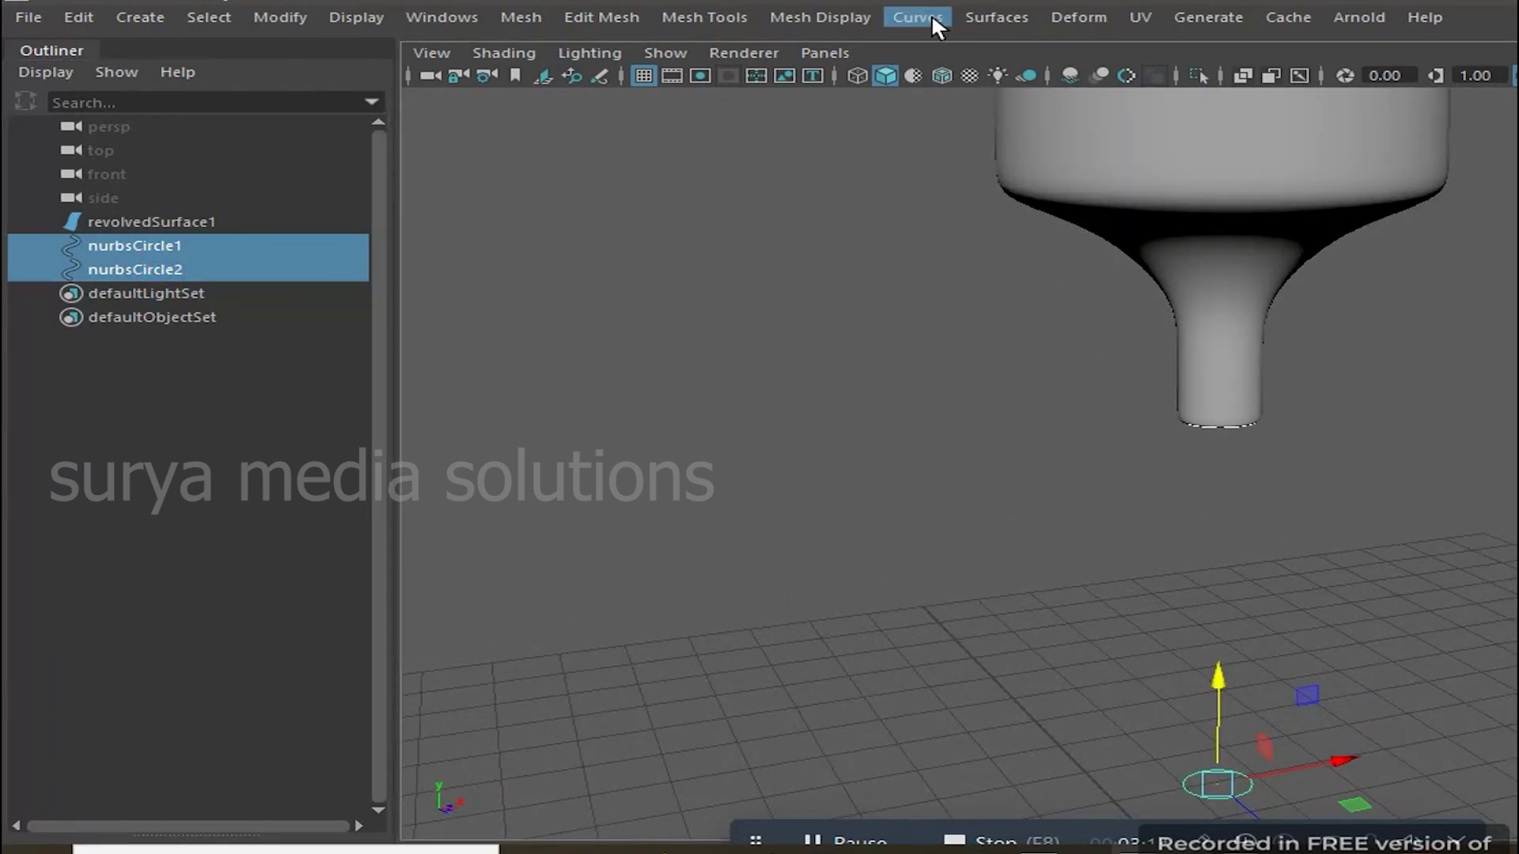
pyautogui.click(995, 17)
pyautogui.click(1035, 69)
# Reverse the lofted surface's direction so it shades grey
pyautogui.moveTo(1507, 581); pyautogui.dragTo(949, 518)
pyautogui.click(995, 16)
pyautogui.click(1112, 817)
pyautogui.click(1303, 506)
pyautogui.scroll(3, 1303, 506)
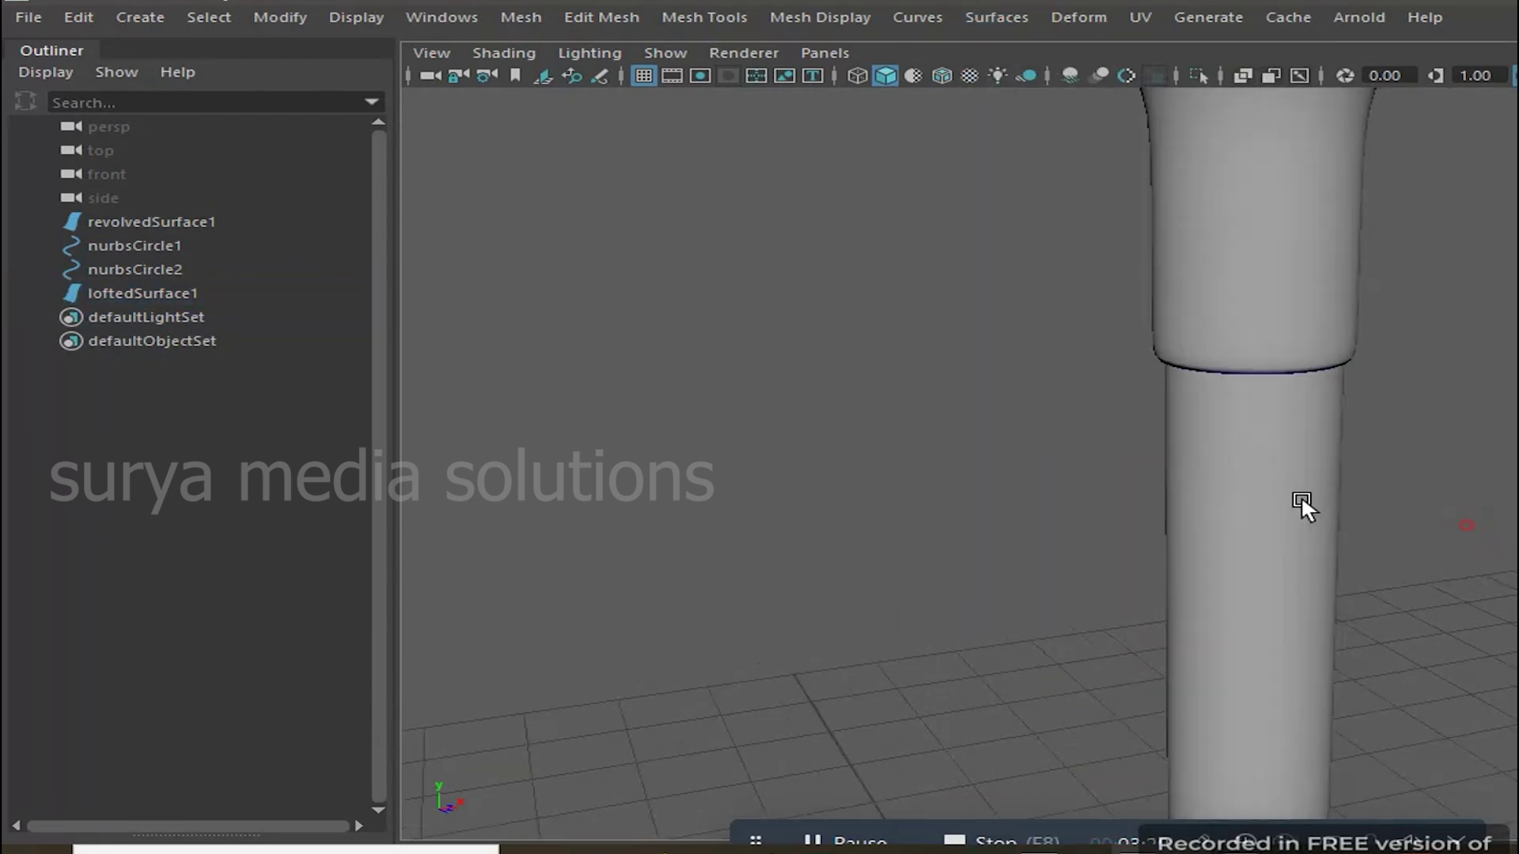
# Select nurbsCircle1 and inspect it in the enlarged front view
pyautogui.click(87, 242)
pyautogui.press('space')
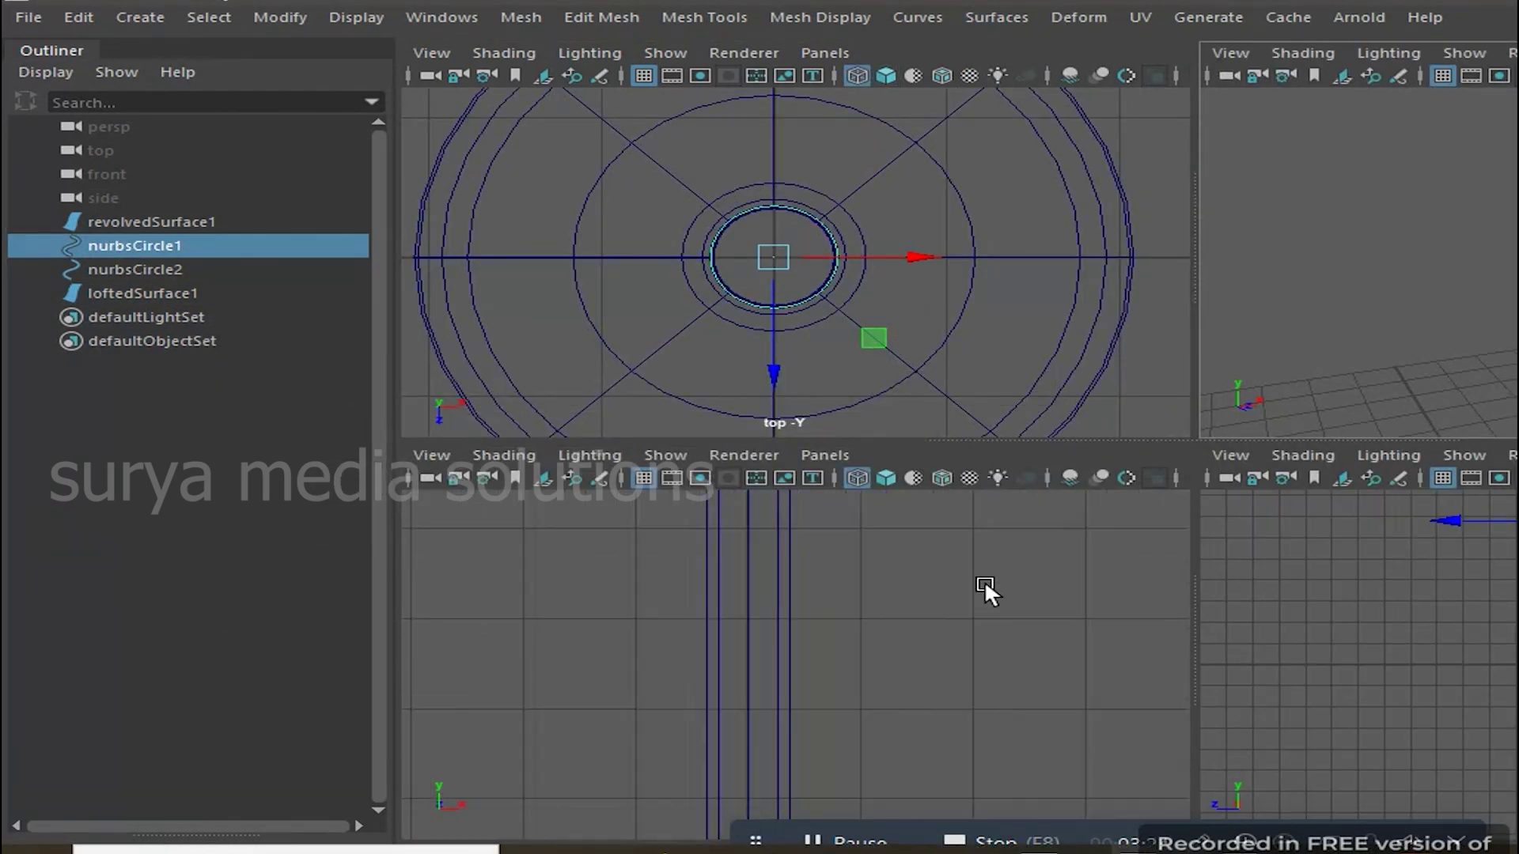
pyautogui.press('space')
pyautogui.scroll(-3, 1241, 468)
pyautogui.scroll(3, 1194, 394)
pyautogui.scroll(2, 1195, 394)
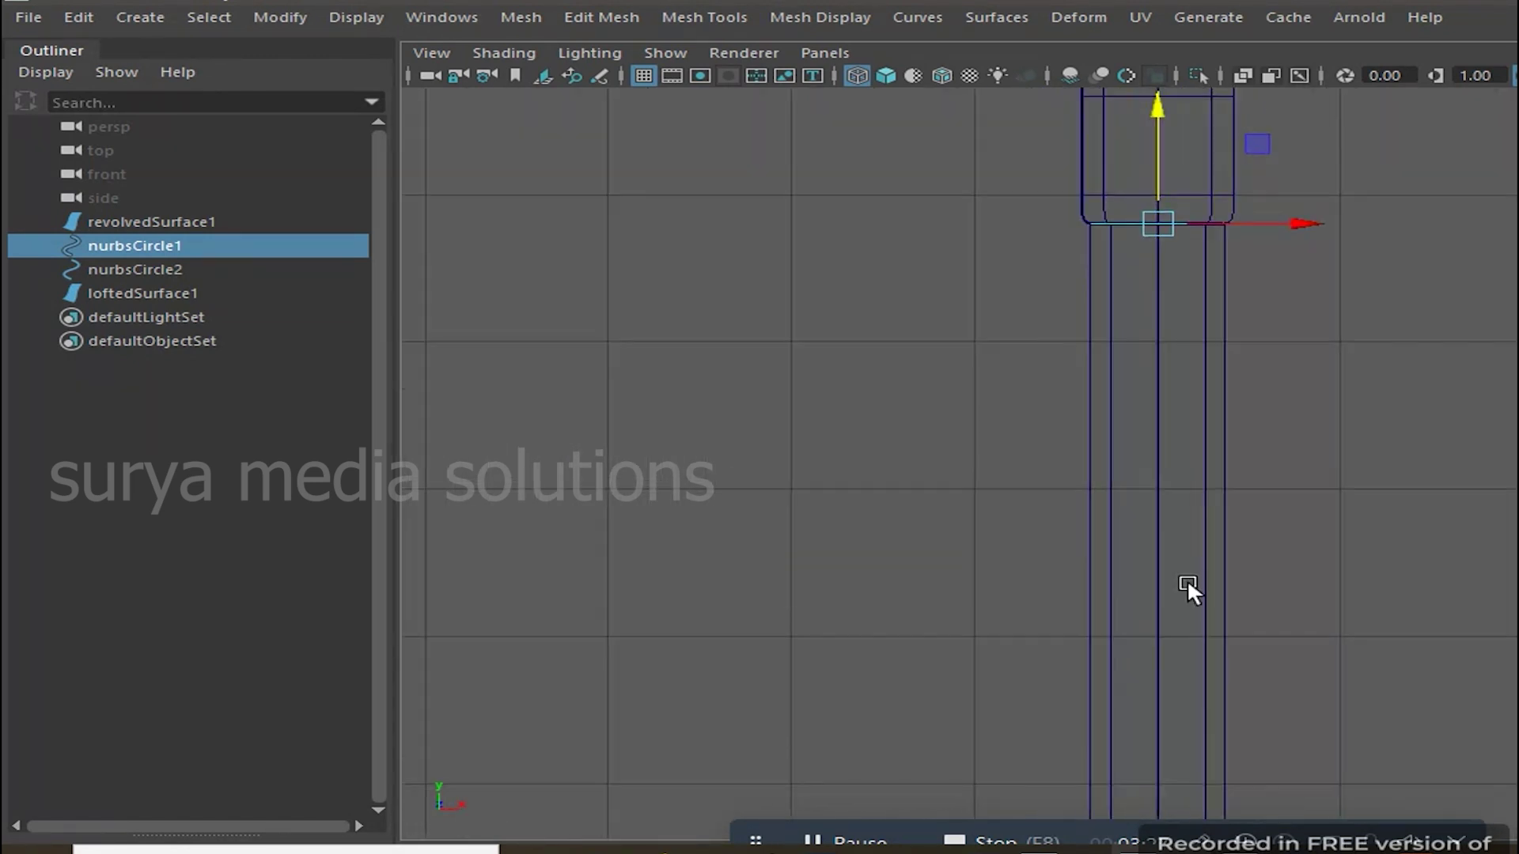
pyautogui.scroll(2, 1169, 327)
pyautogui.scroll(-10, 1297, 473)
pyautogui.scroll(2, 1249, 397)
pyautogui.scroll(1, 1345, 333)
pyautogui.click(1462, 273)
# Delete the leftover nurbsCircle1 and nurbsCircle2
pyautogui.press('space')
pyautogui.press('space')
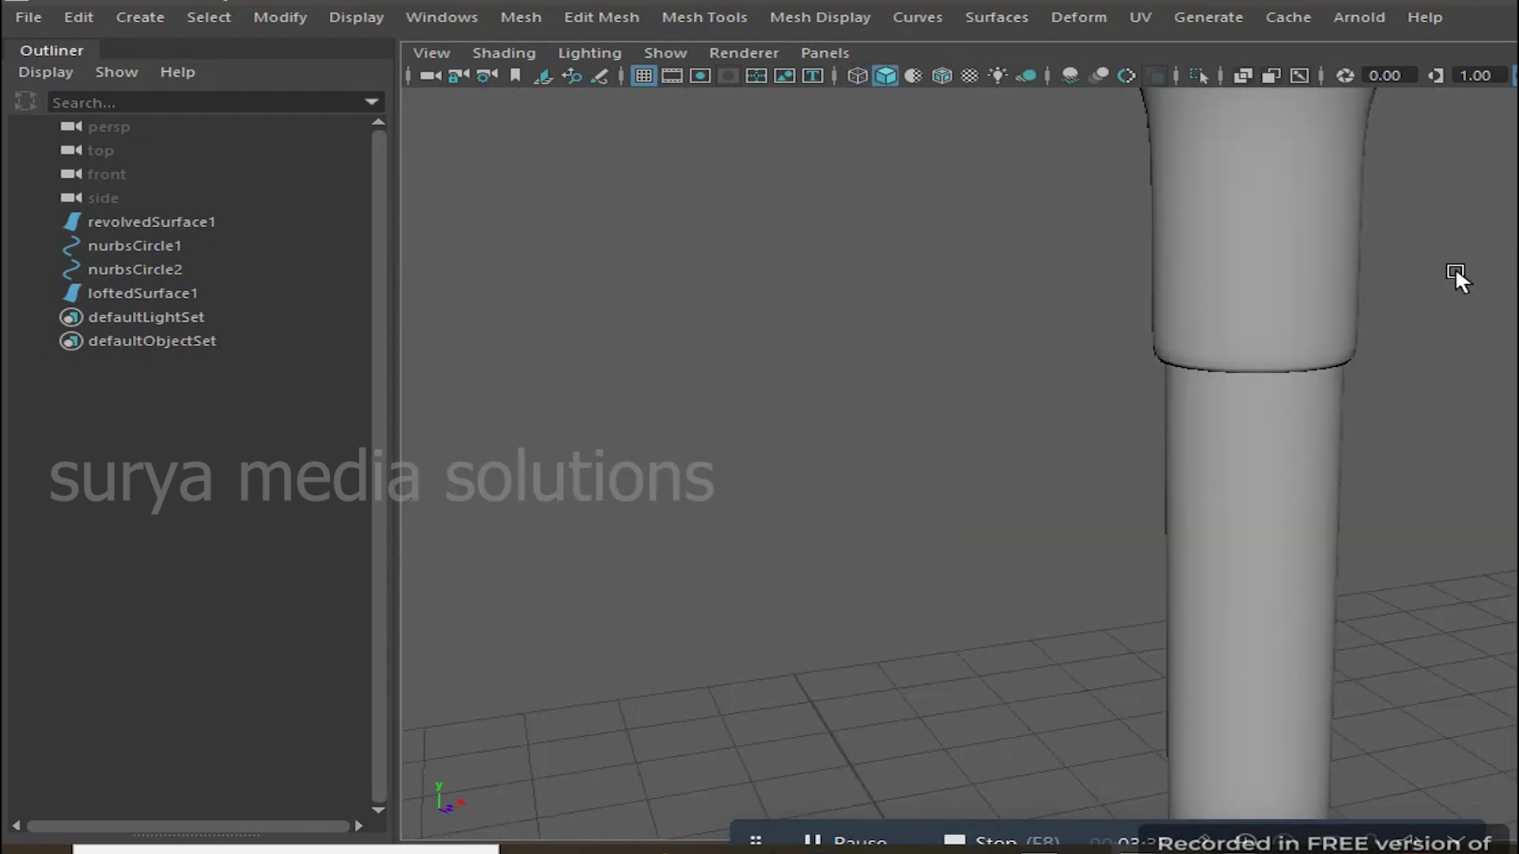
pyautogui.scroll(-5, 1392, 356)
pyautogui.moveTo(1290, 427)
pyautogui.keyDown('alt'); pyautogui.mouseDown()
pyautogui.moveTo(1293, 390)
pyautogui.moveTo(1258, 474)
pyautogui.mouseUp(); pyautogui.keyUp('alt')
pyautogui.moveTo(163, 251); pyautogui.dragTo(173, 266)
pyautogui.press('Delete')
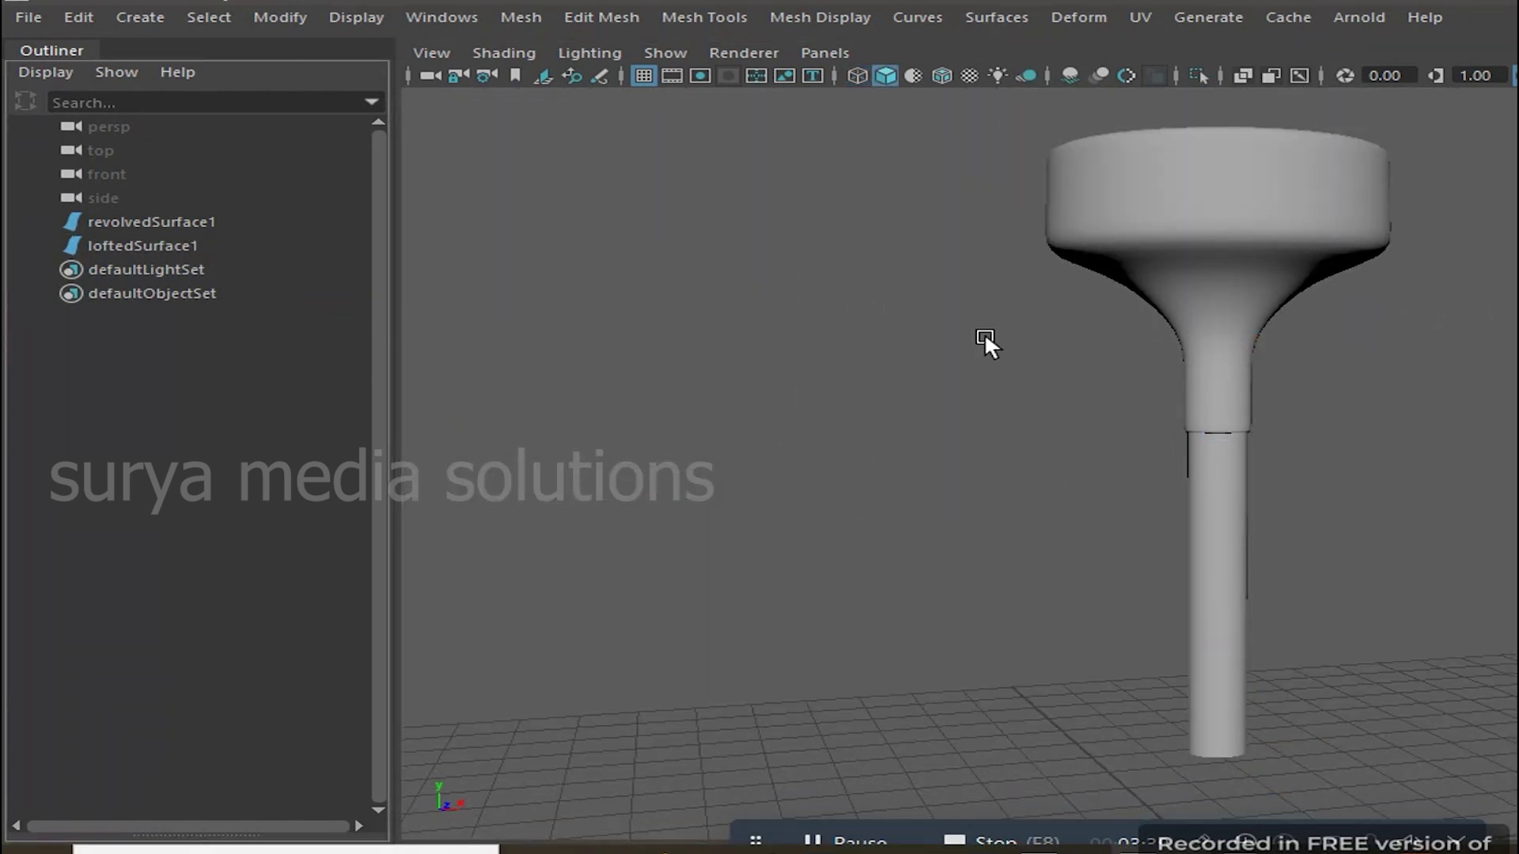
# Select only revolvedSurface1, the funnel, and frame it in the front view
pyautogui.moveTo(985, 339); pyautogui.dragTo(1265, 514)
pyautogui.scroll(-4, 1329, 551)
pyautogui.scroll(-3, 1049, 567)
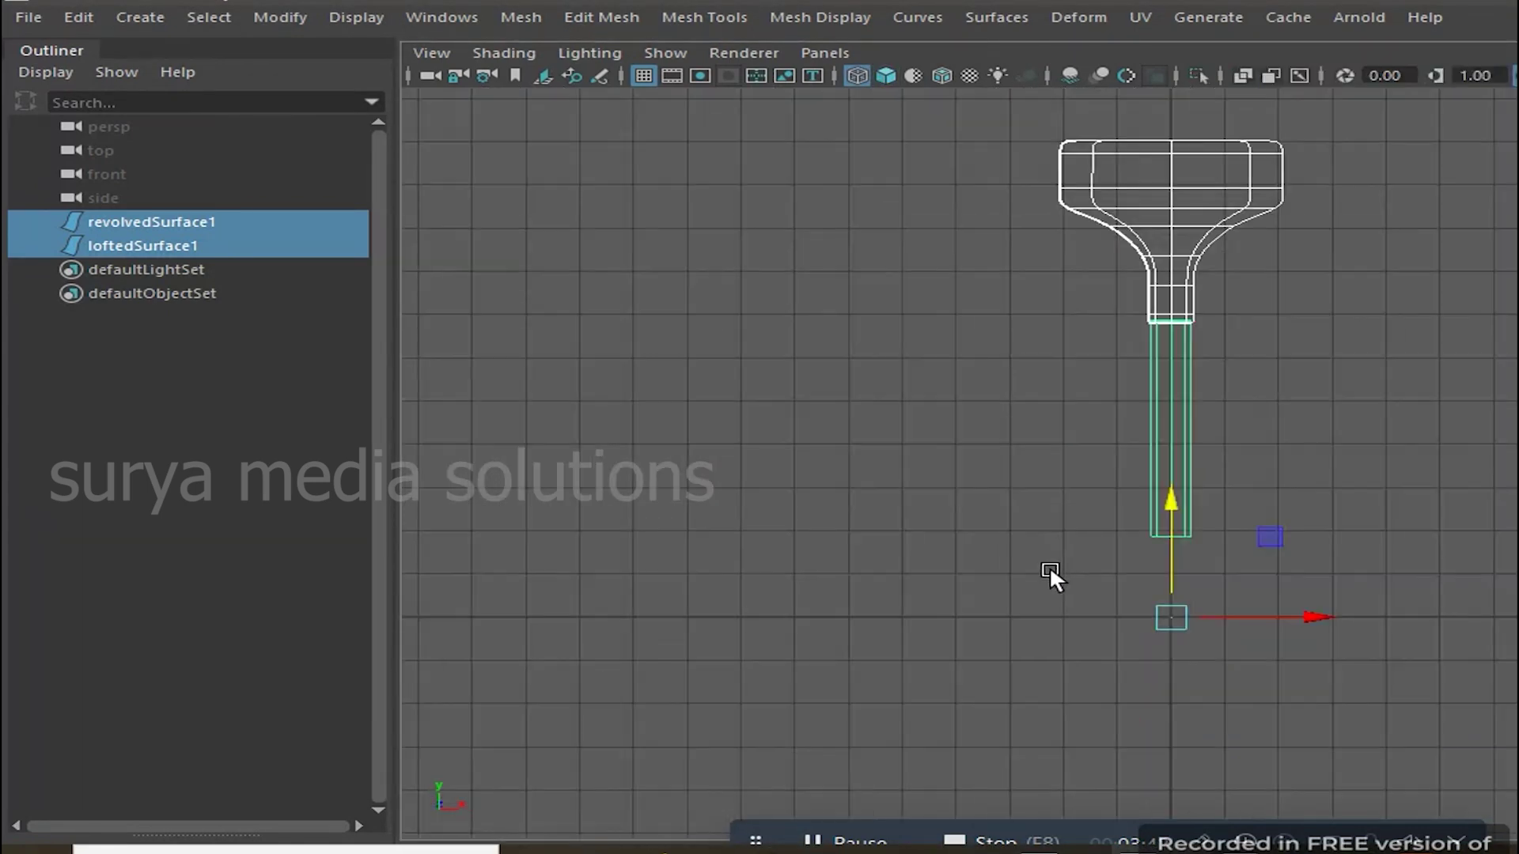
pyautogui.click(963, 182)
pyautogui.moveTo(963, 182); pyautogui.dragTo(1266, 237)
pyautogui.scroll(3, 1411, 269)
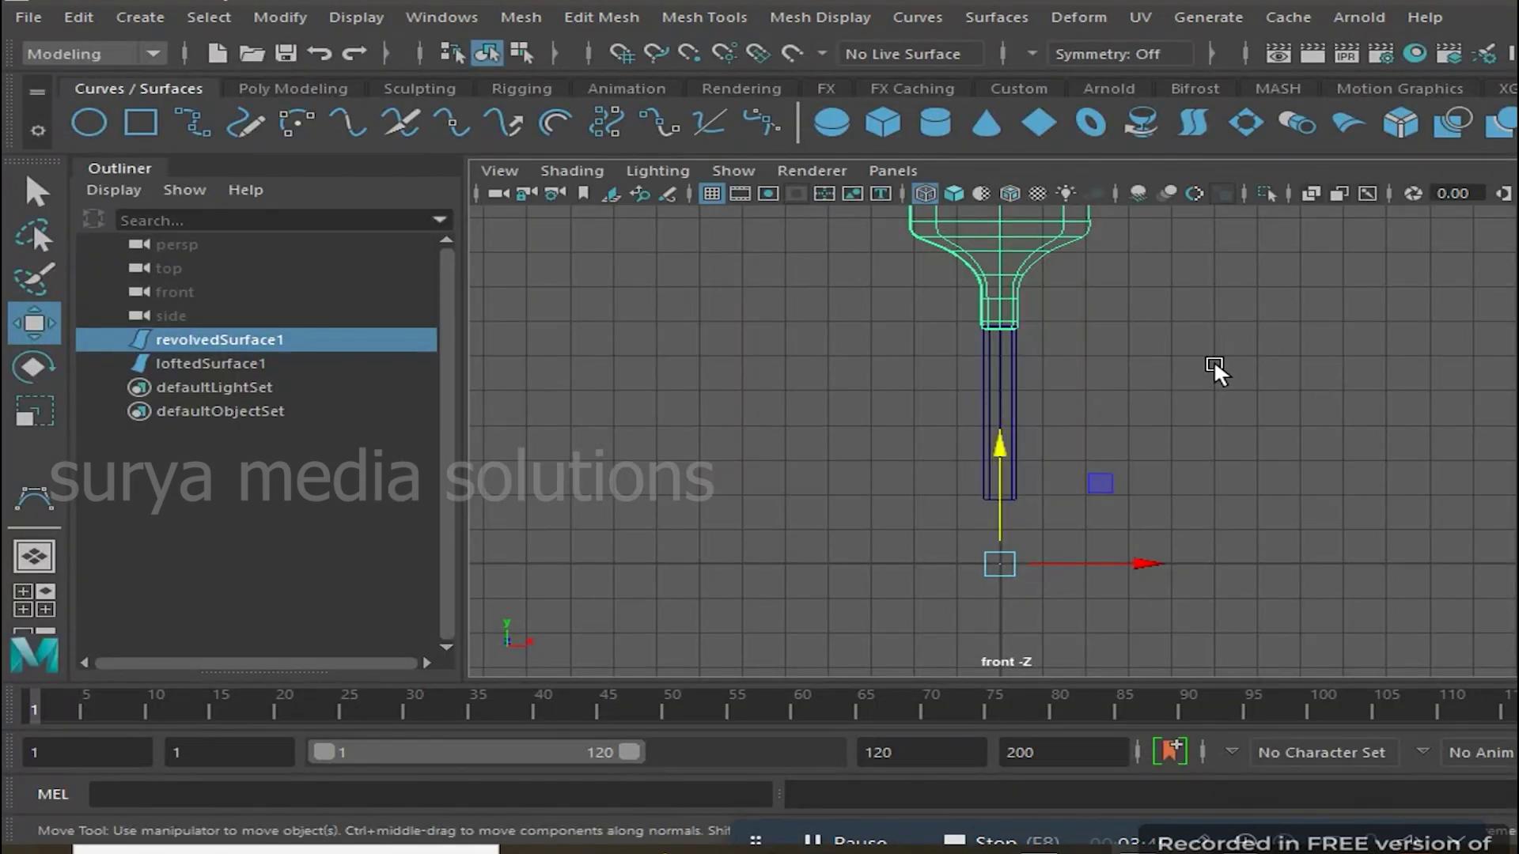
pyautogui.scroll(2, 1099, 372)
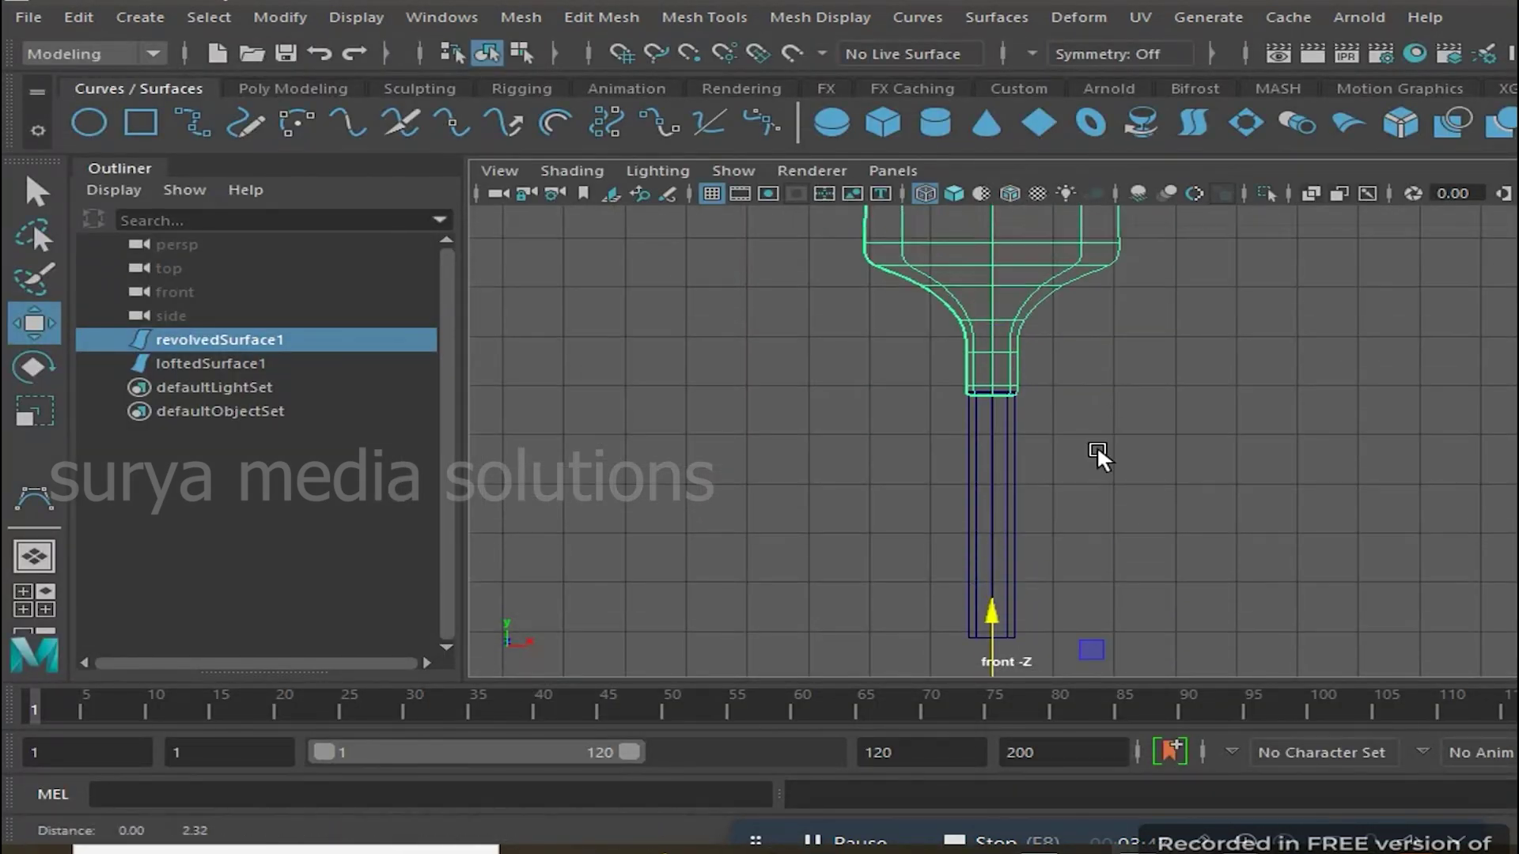
# Freeze the funnel's transformations, duplicate it, and move the copy below the stem
pyautogui.click(338, 90)
pyautogui.click(814, 125)
pyautogui.scroll(-3, 1183, 390)
pyautogui.scroll(2, 1183, 390)
pyautogui.hotkey('ctrl', 'd')
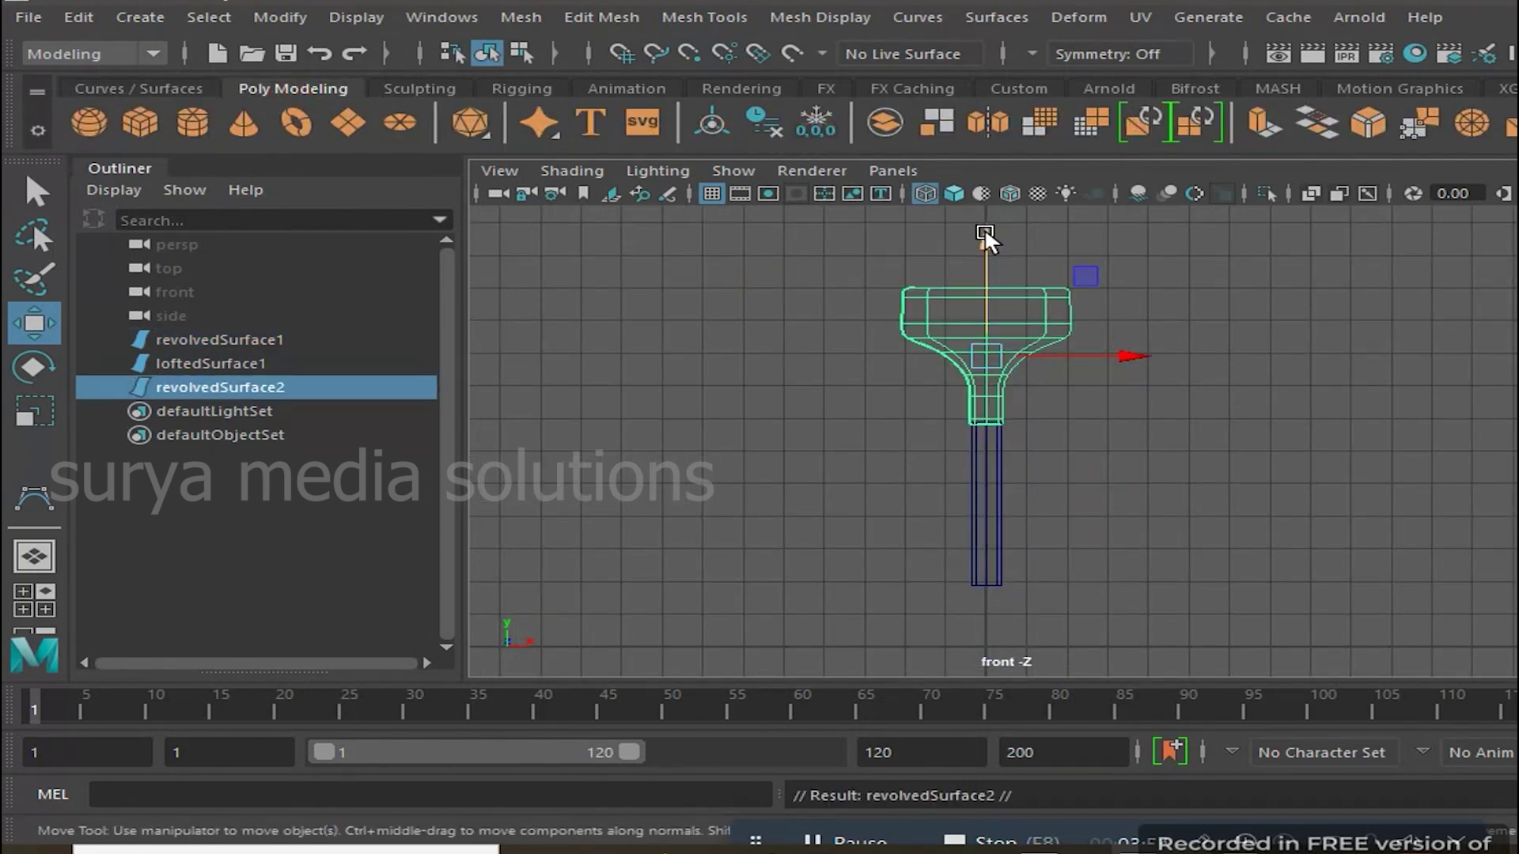
pyautogui.moveTo(984, 230); pyautogui.dragTo(971, 533)
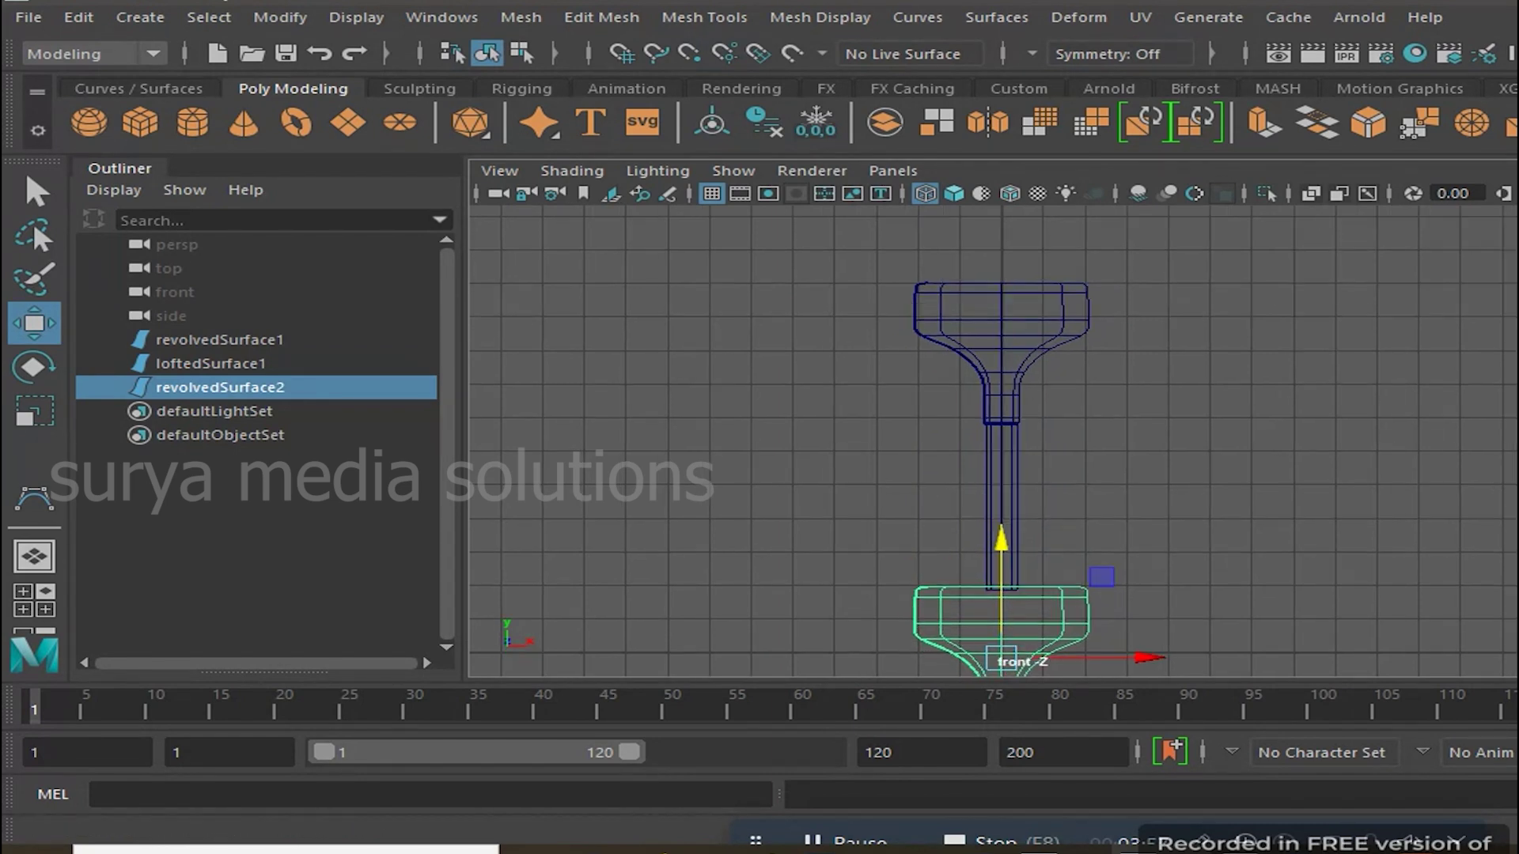
# Rotate the duplicate about 180° so it sits upside down as the base
pyautogui.press('e')
pyautogui.press('space')
pyautogui.press('space')
pyautogui.press('f')
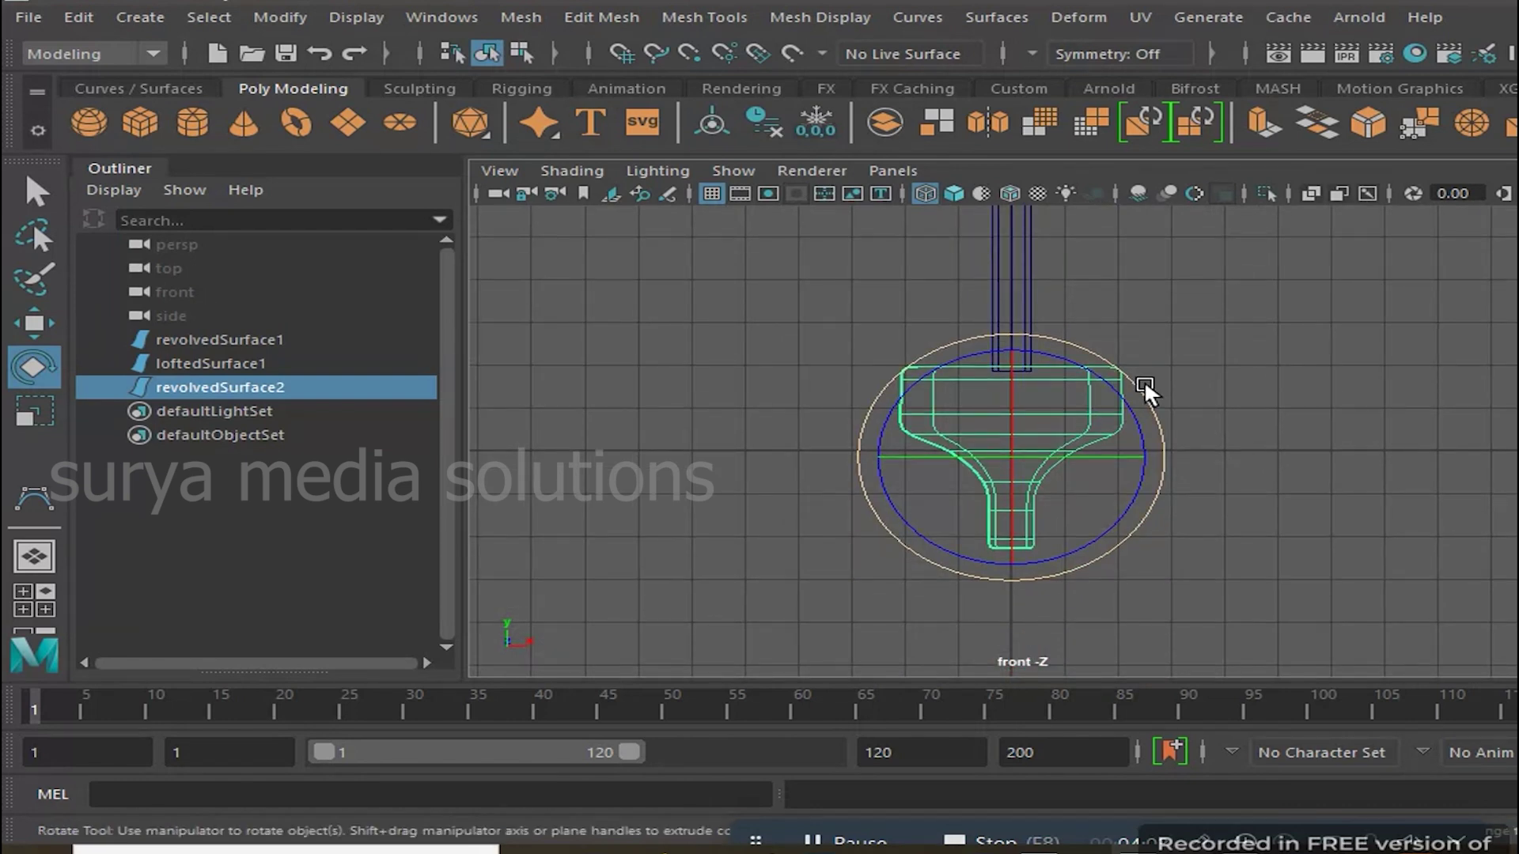
pyautogui.moveTo(1117, 404)
pyautogui.mouseDown()
pyautogui.moveTo(737, 619)
pyautogui.moveTo(696, 599)
pyautogui.mouseUp()
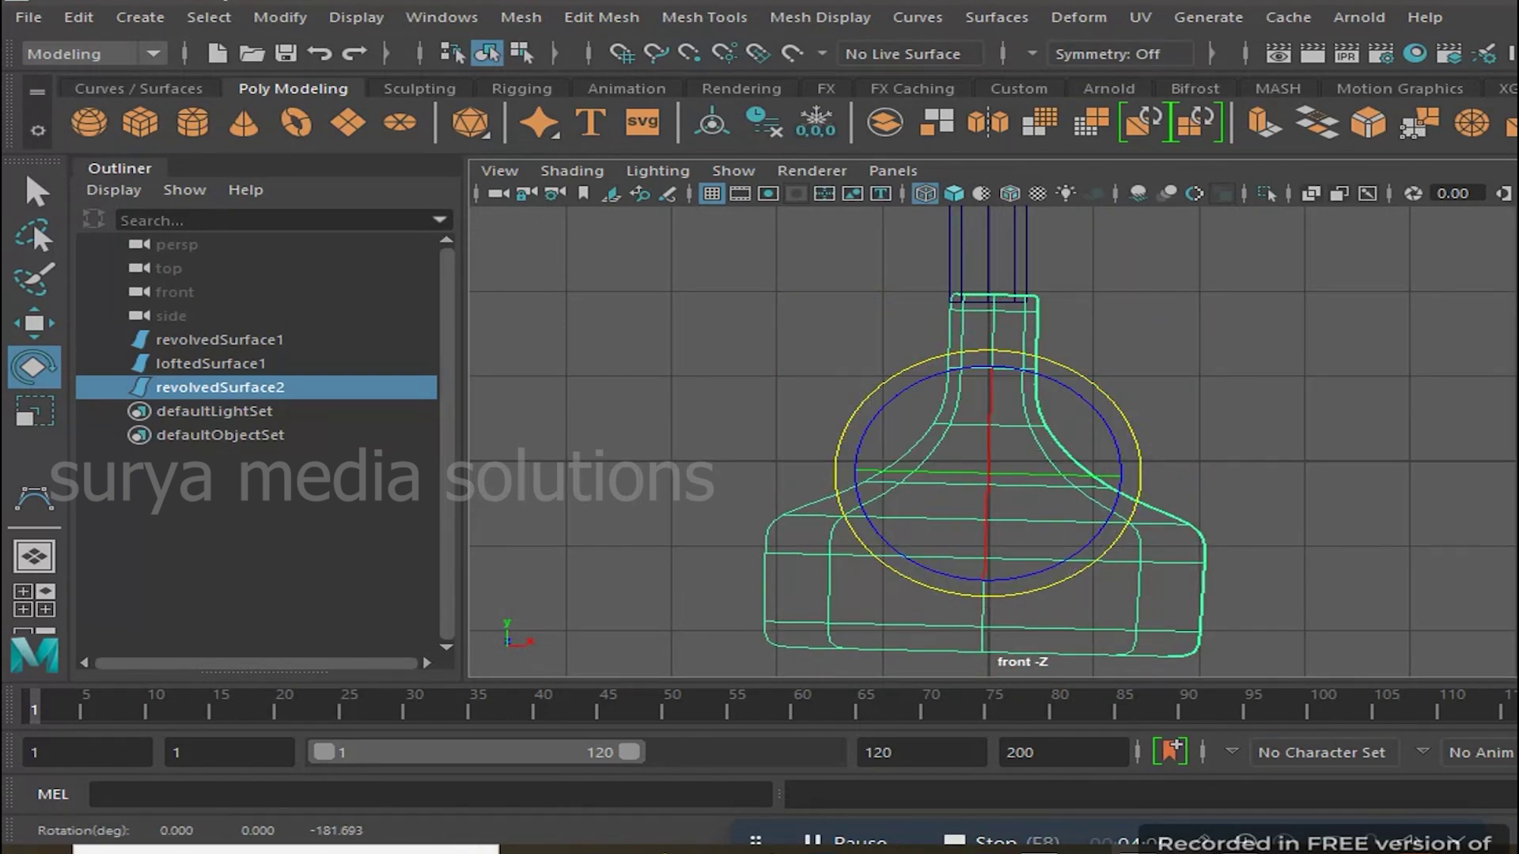
pyautogui.click(1356, 329)
pyautogui.scroll(-5, 1356, 329)
pyautogui.scroll(-3, 1217, 523)
# Select all three surfaces and raise the whole stand above the grid
pyautogui.moveTo(1090, 390); pyautogui.dragTo(1092, 392)
pyautogui.scroll(-3, 1214, 525)
pyautogui.scroll(-1, 1218, 535)
pyautogui.press('w')
pyautogui.moveTo(1028, 444); pyautogui.dragTo(1046, 251)
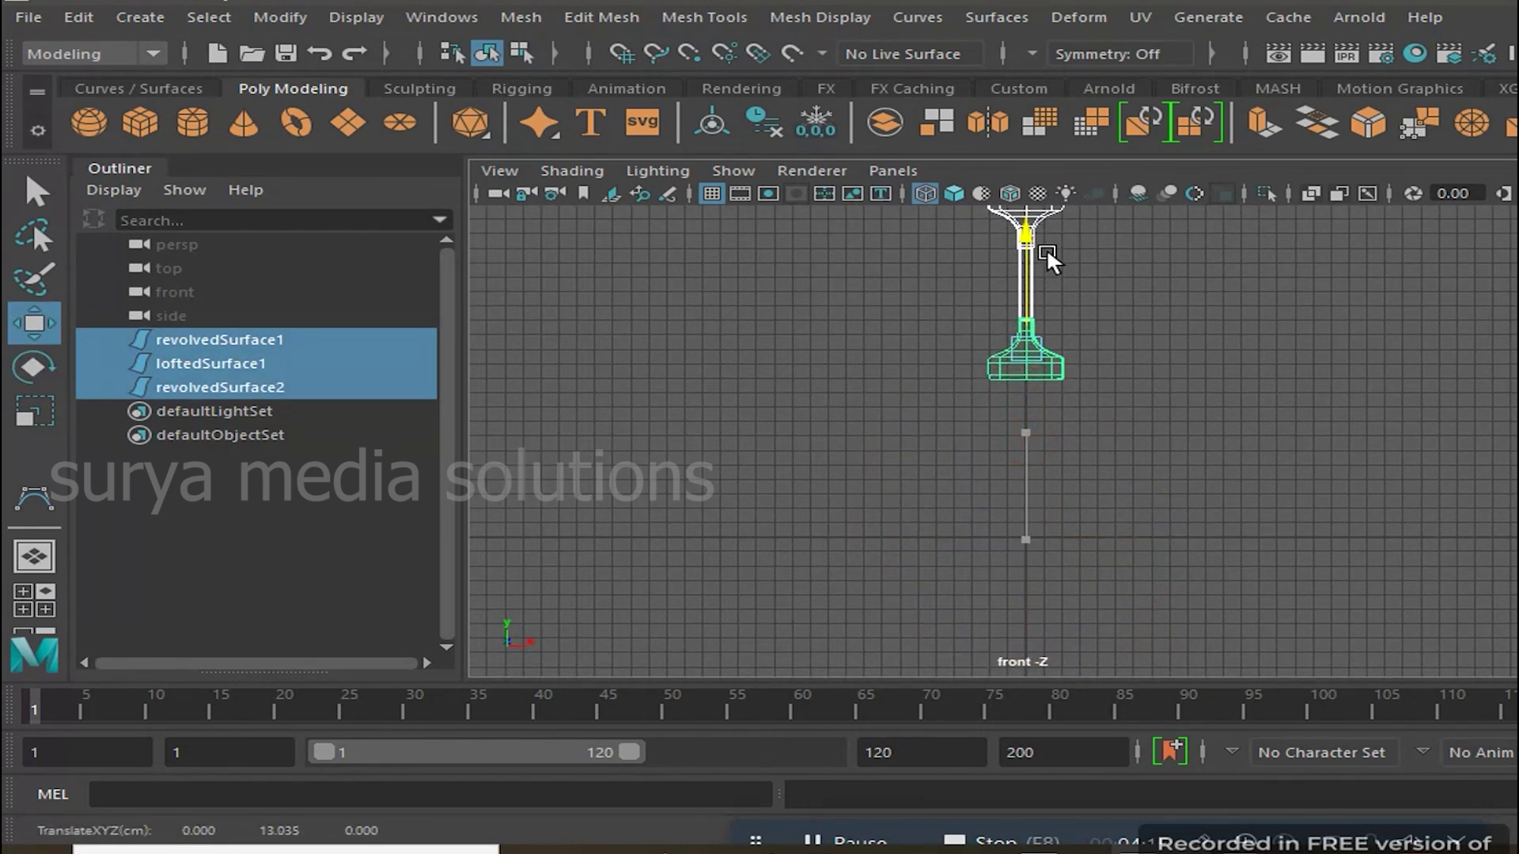
pyautogui.click(1275, 299)
pyautogui.press('space')
pyautogui.press('space')
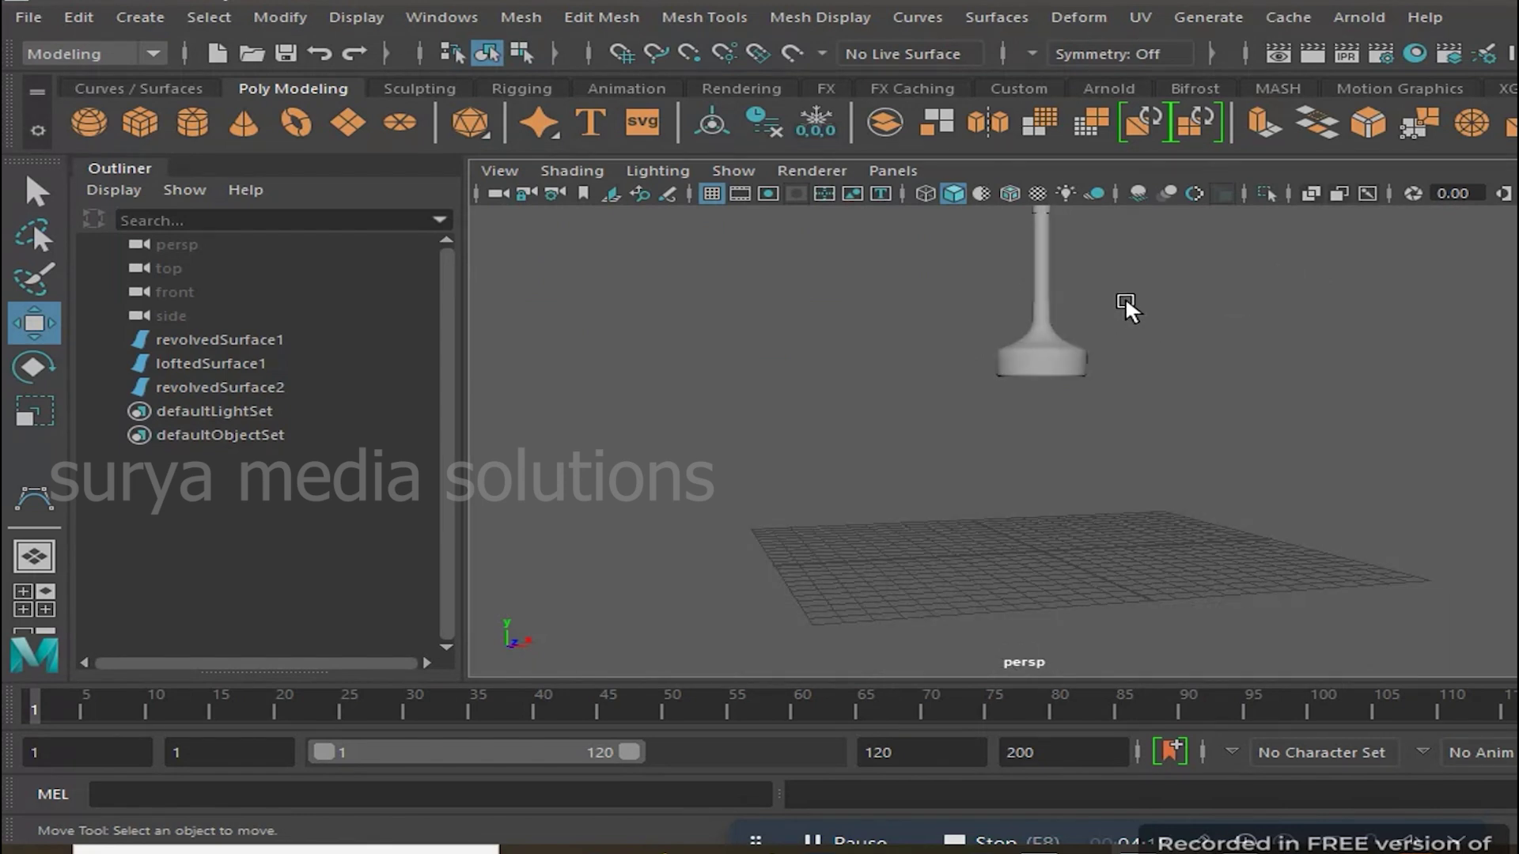
pyautogui.scroll(1, 1179, 335)
pyautogui.keyDown('alt'); pyautogui.moveTo(1179, 336); pyautogui.dragTo(1227, 543, button='middle'); pyautogui.keyUp('alt')
pyautogui.scroll(5, 1222, 546)
pyautogui.scroll(-2, 1218, 548)
pyautogui.moveTo(1013, 476)
pyautogui.keyDown('alt'); pyautogui.mouseDown()
pyautogui.moveTo(1031, 563)
pyautogui.moveTo(1045, 362)
pyautogui.moveTo(1166, 486)
pyautogui.moveTo(1093, 268)
pyautogui.moveTo(1074, 583)
pyautogui.mouseUp(); pyautogui.keyUp('alt')
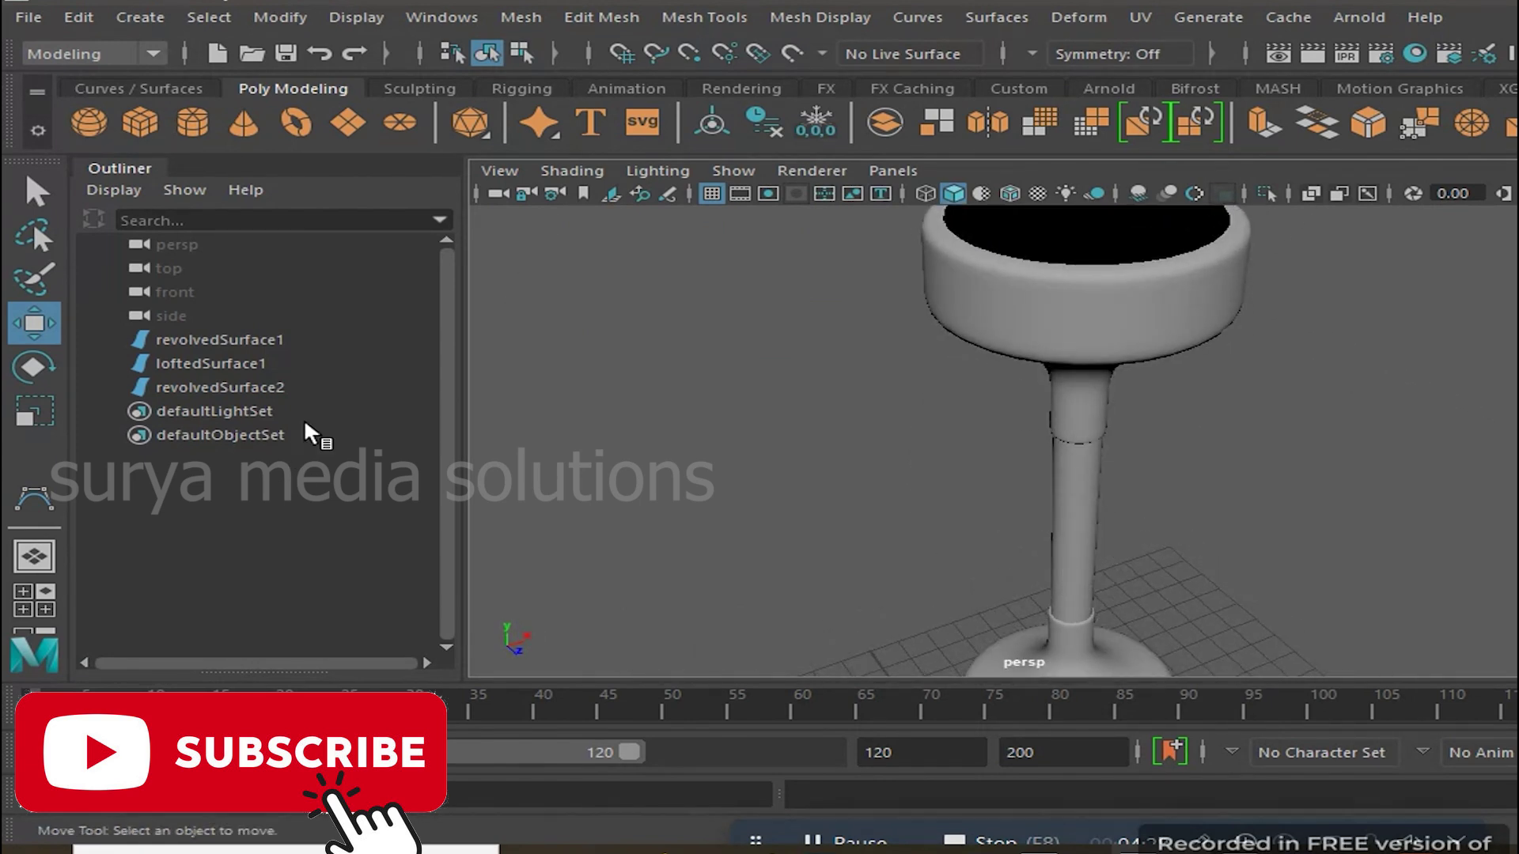
# Assign a new Blinn material, blinn1, to all three stand surfaces
pyautogui.click(275, 340)
pyautogui.keyDown('shift'); pyautogui.click(281, 387); pyautogui.keyUp('shift')
pyautogui.scroll(-2, 1177, 461)
pyautogui.moveTo(974, 467)
pyautogui.keyDown('alt'); pyautogui.mouseDown()
pyautogui.moveTo(888, 393)
pyautogui.moveTo(1022, 338)
pyautogui.mouseUp(); pyautogui.keyUp('alt')
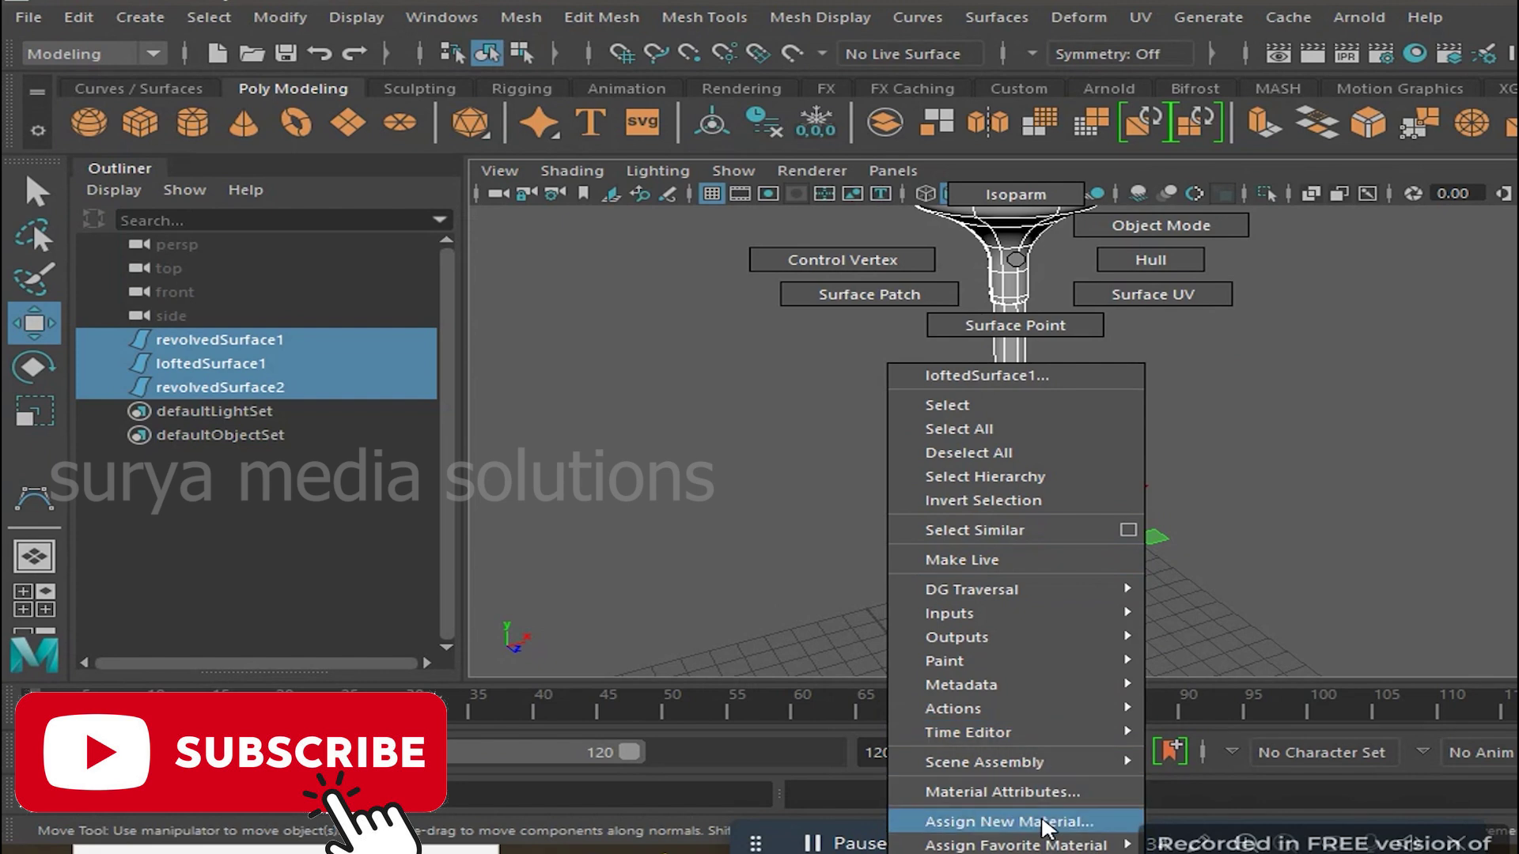
pyautogui.click(1020, 822)
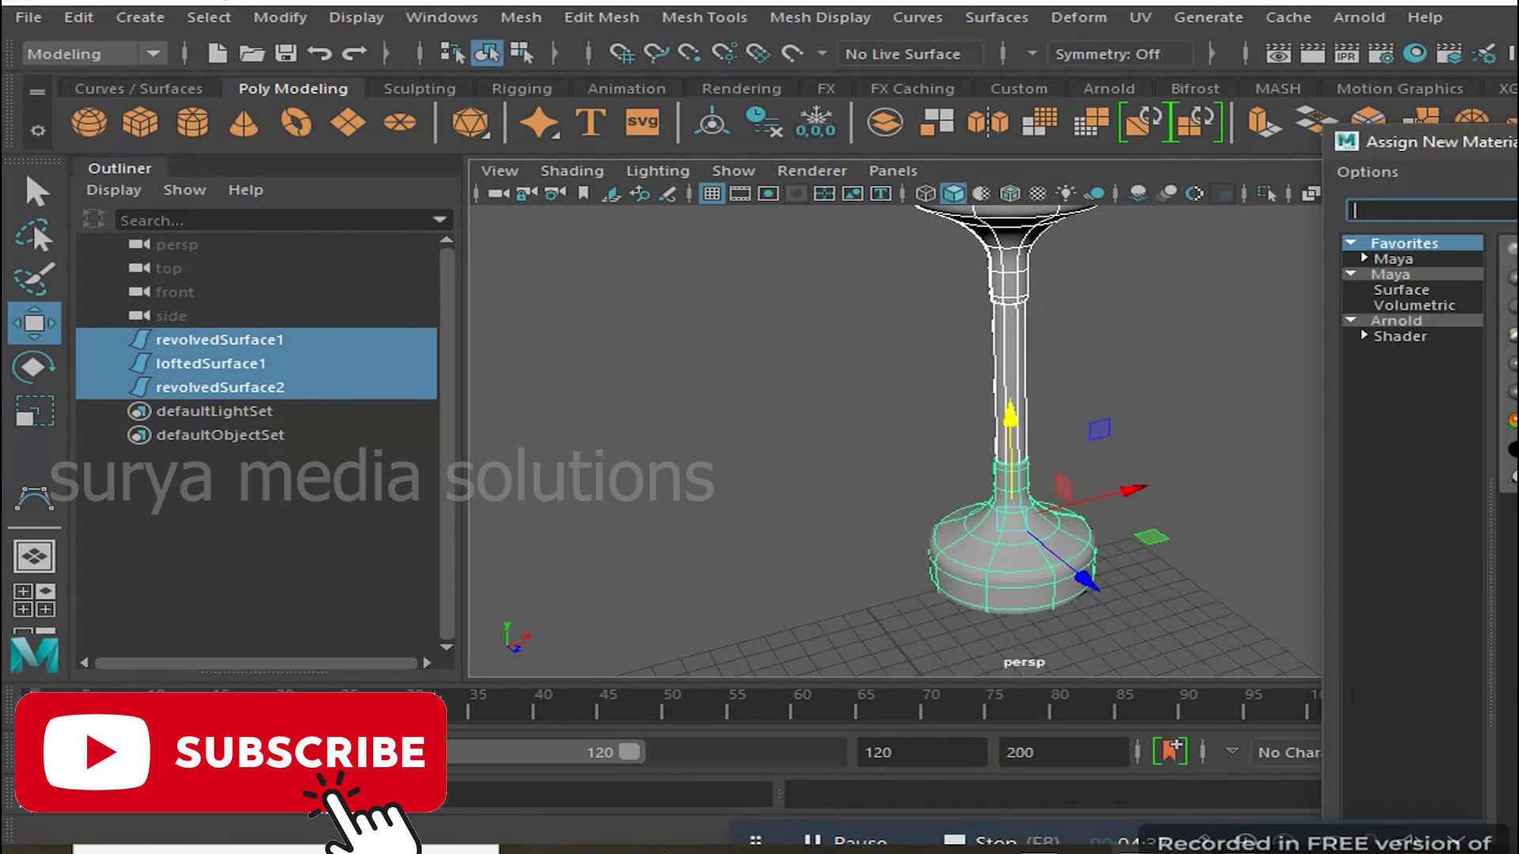
pyautogui.press('f')
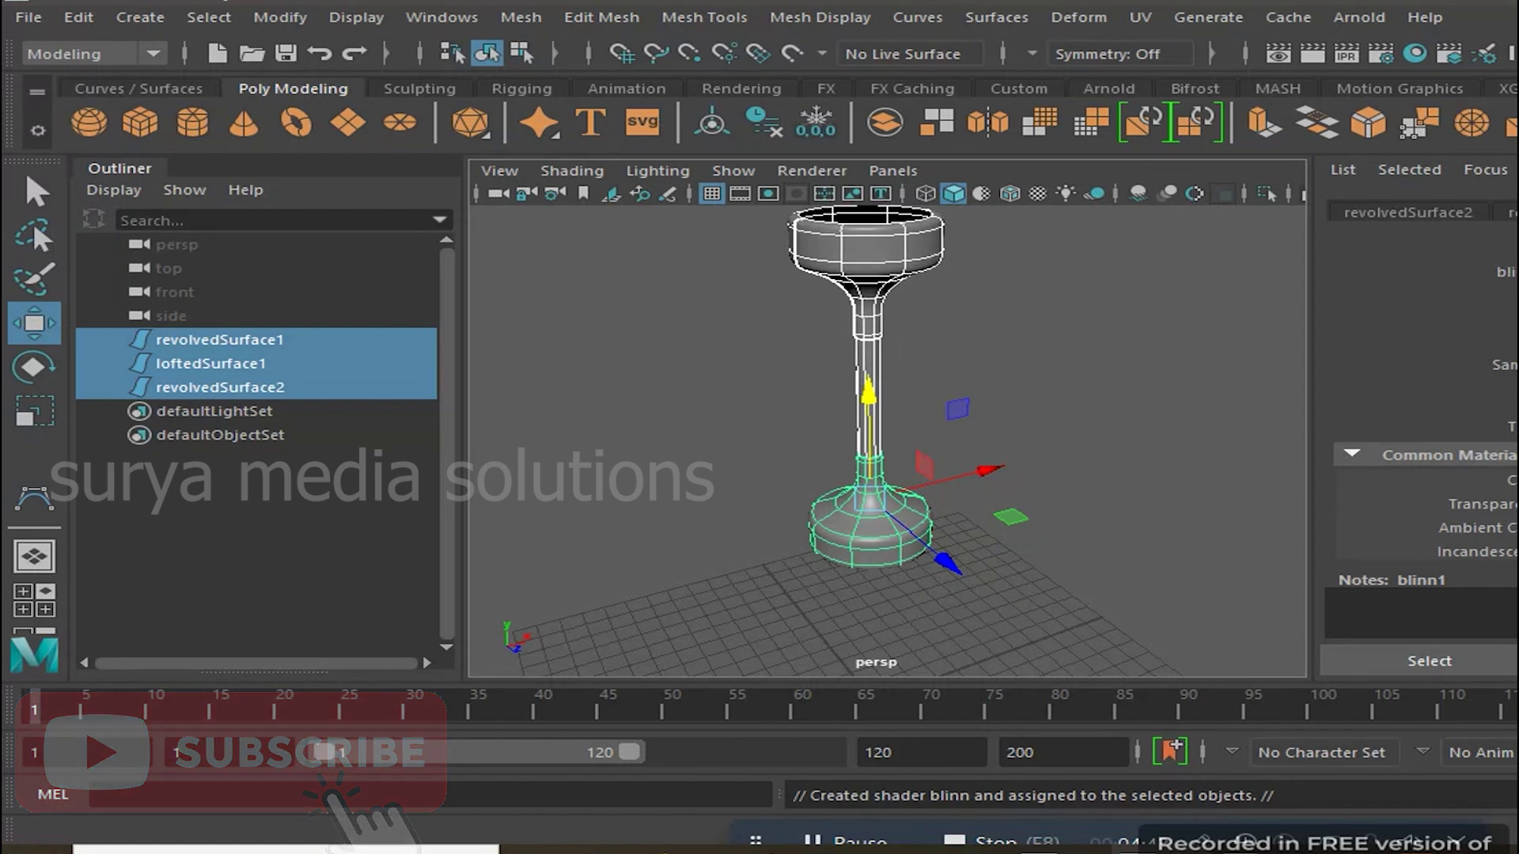
# Set blinn1's colour to dark red
pyautogui.click(1513, 480)
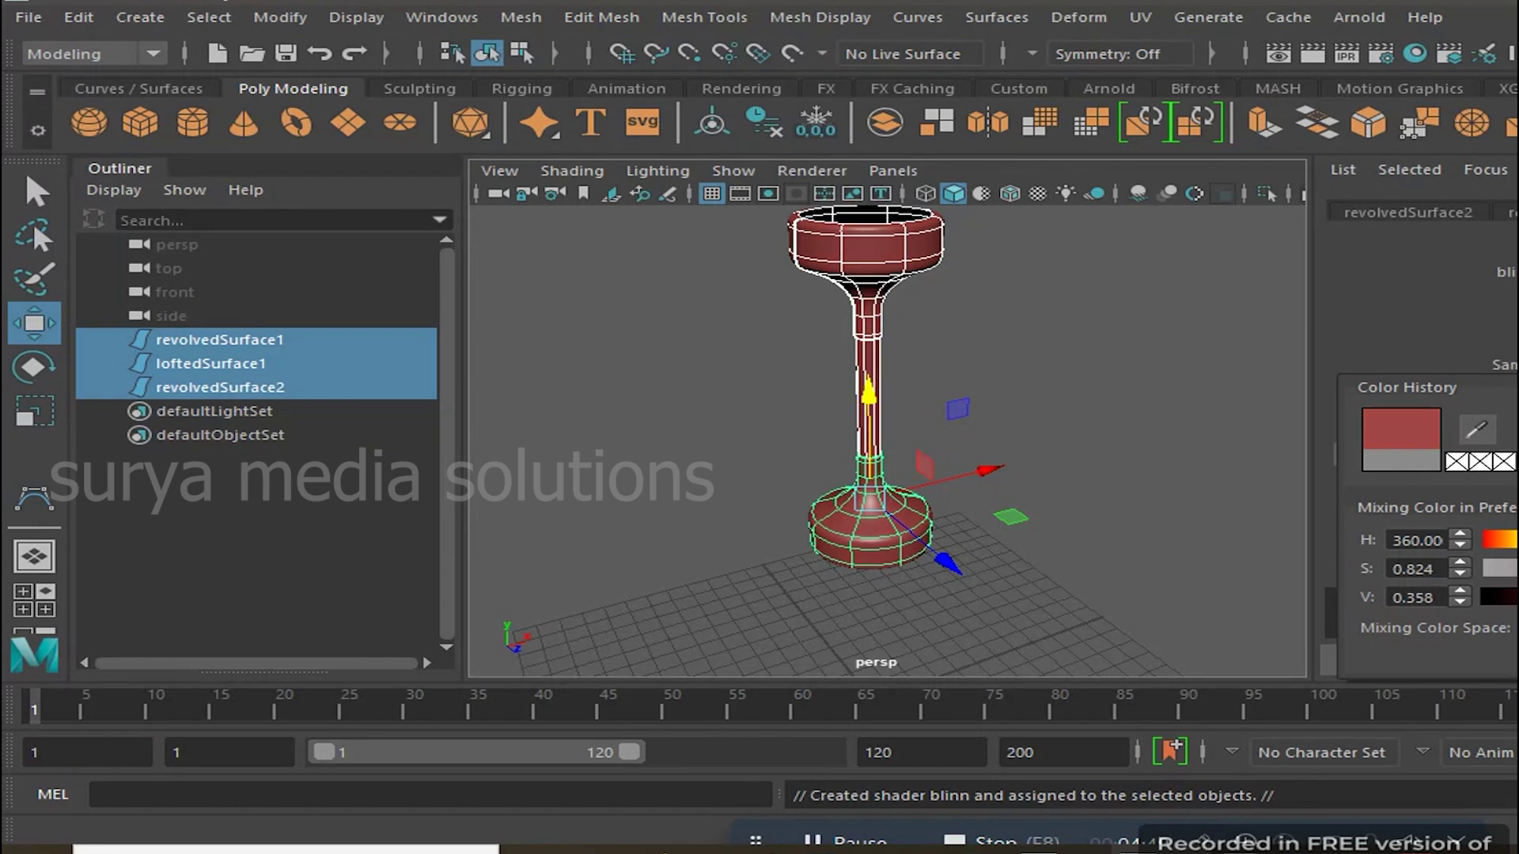
pyautogui.click(1102, 312)
pyautogui.scroll(5, 953, 390)
pyautogui.scroll(-3, 993, 481)
pyautogui.scroll(-3, 957, 495)
pyautogui.keyDown('alt'); pyautogui.moveTo(957, 495); pyautogui.dragTo(960, 376); pyautogui.keyUp('alt')
pyautogui.scroll(5, 966, 471)
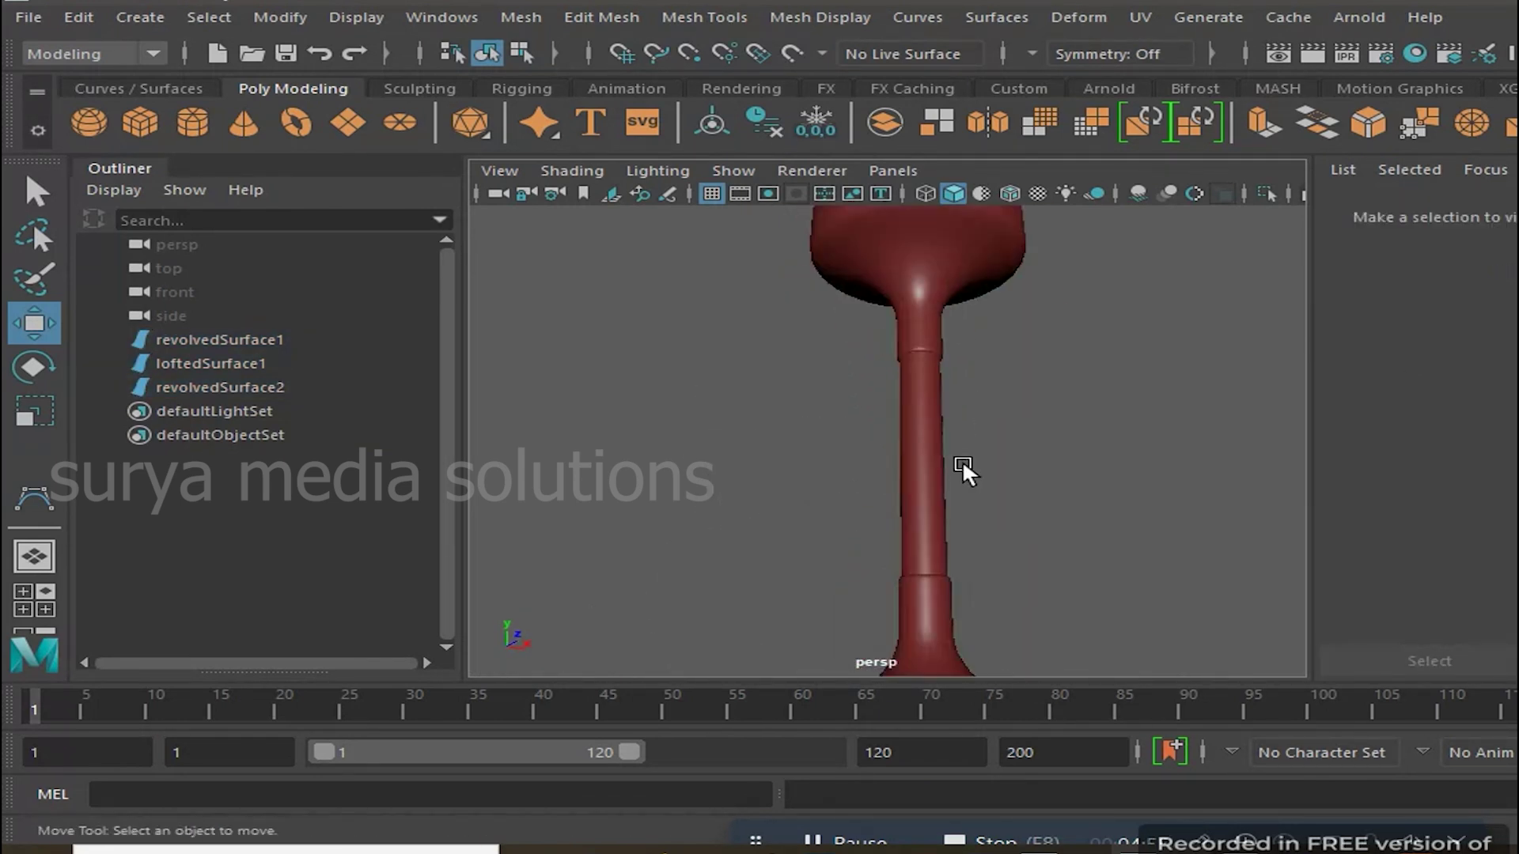
# Switch to a wireframe front view of the stand's base
pyautogui.keyDown('alt'); pyautogui.moveTo(965, 471); pyautogui.dragTo(1007, 377); pyautogui.keyUp('alt')
pyautogui.press('4')
pyautogui.scroll(5, 909, 470)
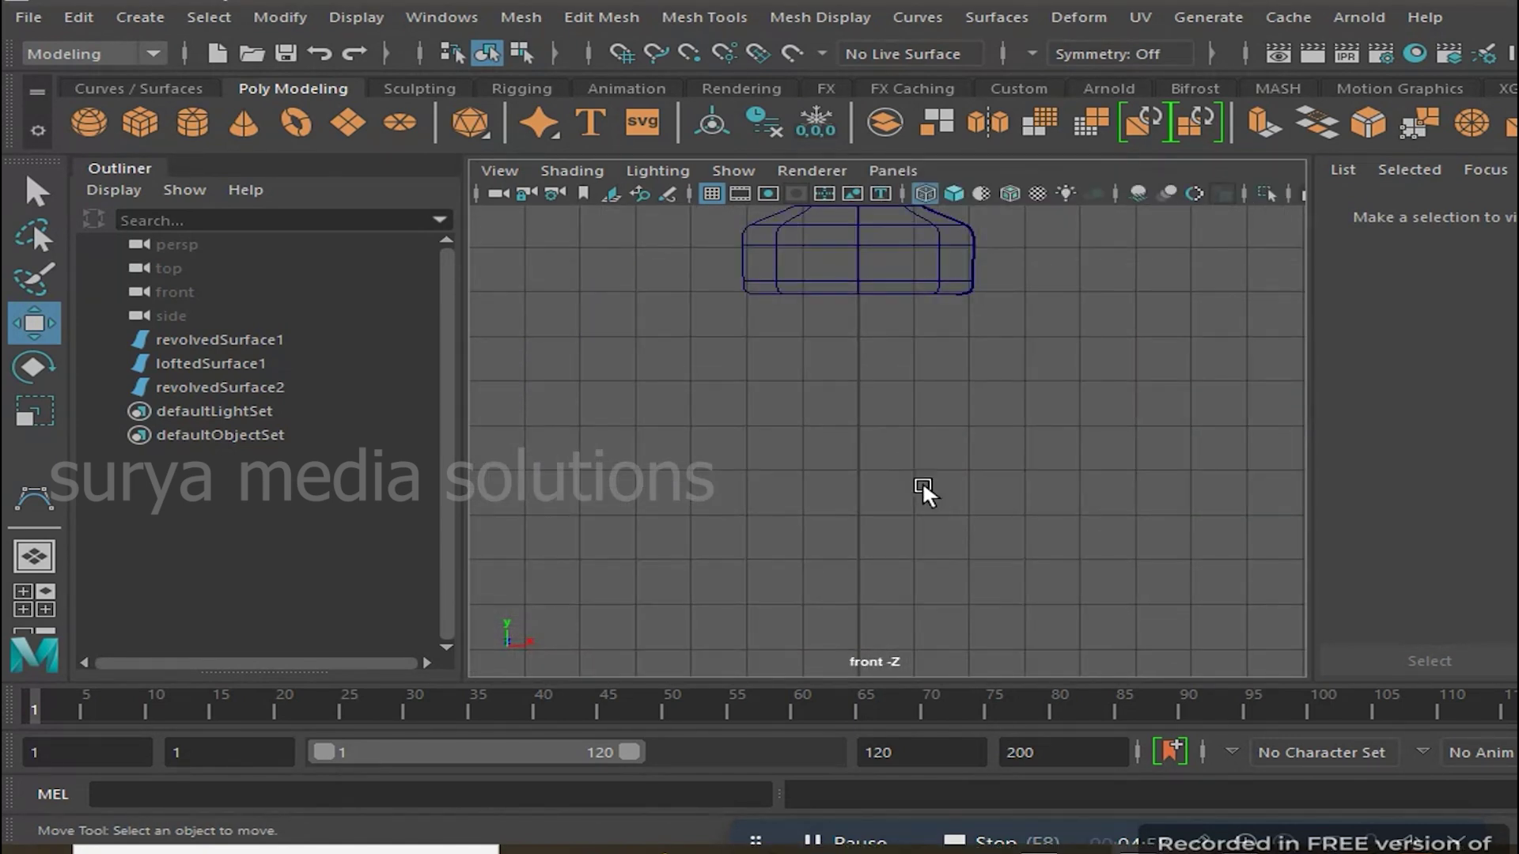
pyautogui.scroll(-4, 975, 522)
pyautogui.scroll(1, 974, 522)
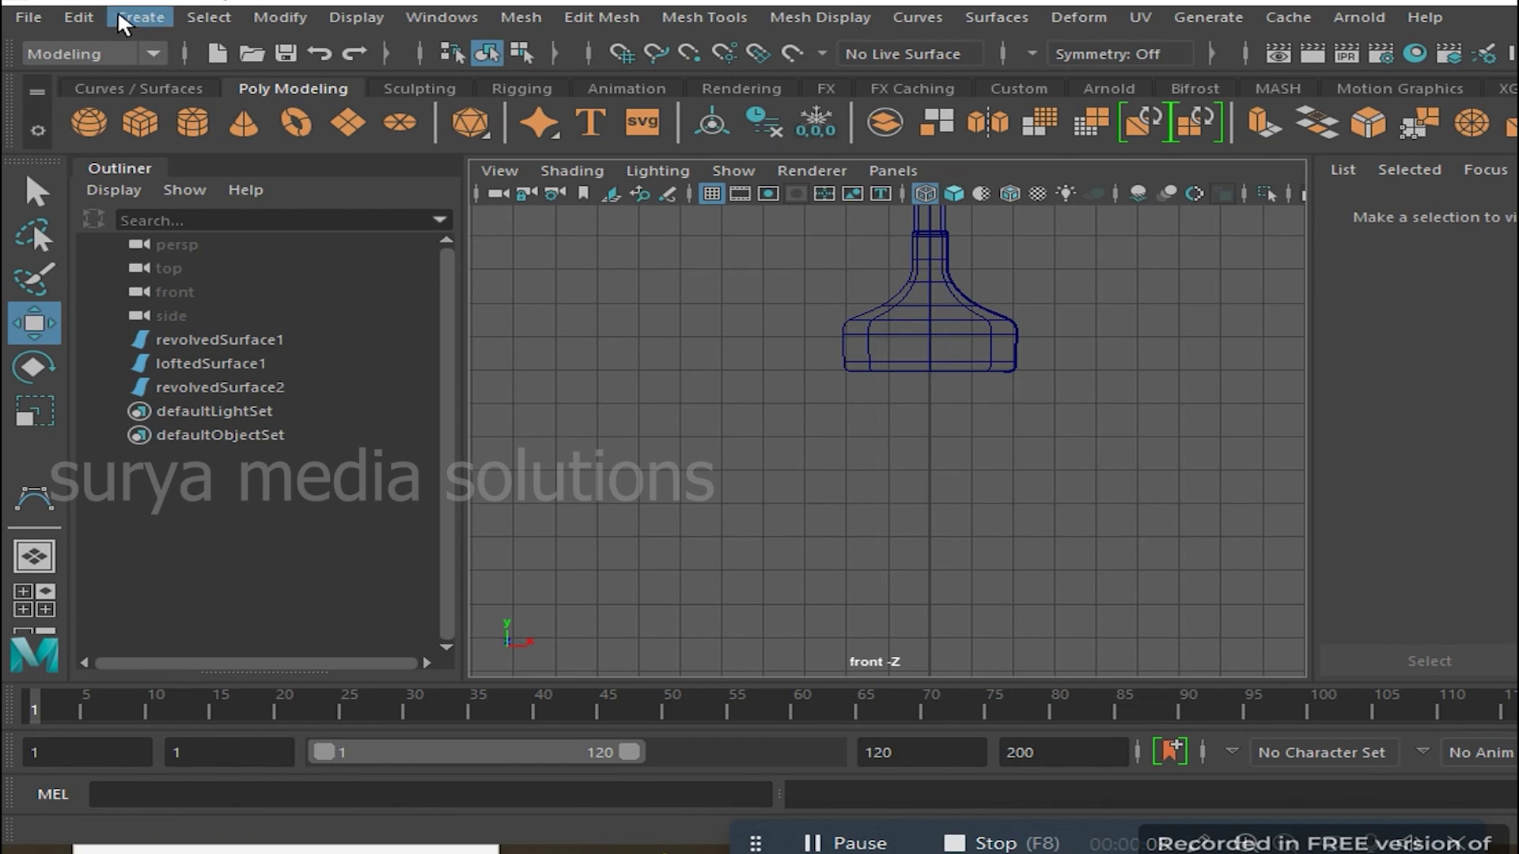
# Start the CV Curve Tool with the base framed in a full-screen front view
pyautogui.click(140, 17)
pyautogui.click(668, 204)
pyautogui.moveTo(942, 400)
pyautogui.keyDown('alt'); pyautogui.mouseDown(button='middle')
pyautogui.moveTo(894, 349)
pyautogui.moveTo(919, 427)
pyautogui.mouseUp(button='middle'); pyautogui.keyUp('alt')
pyautogui.hotkey('ctrl', 'space')
pyautogui.scroll(3, 918, 428)
pyautogui.scroll(-5, 1209, 430)
pyautogui.scroll(3, 1172, 368)
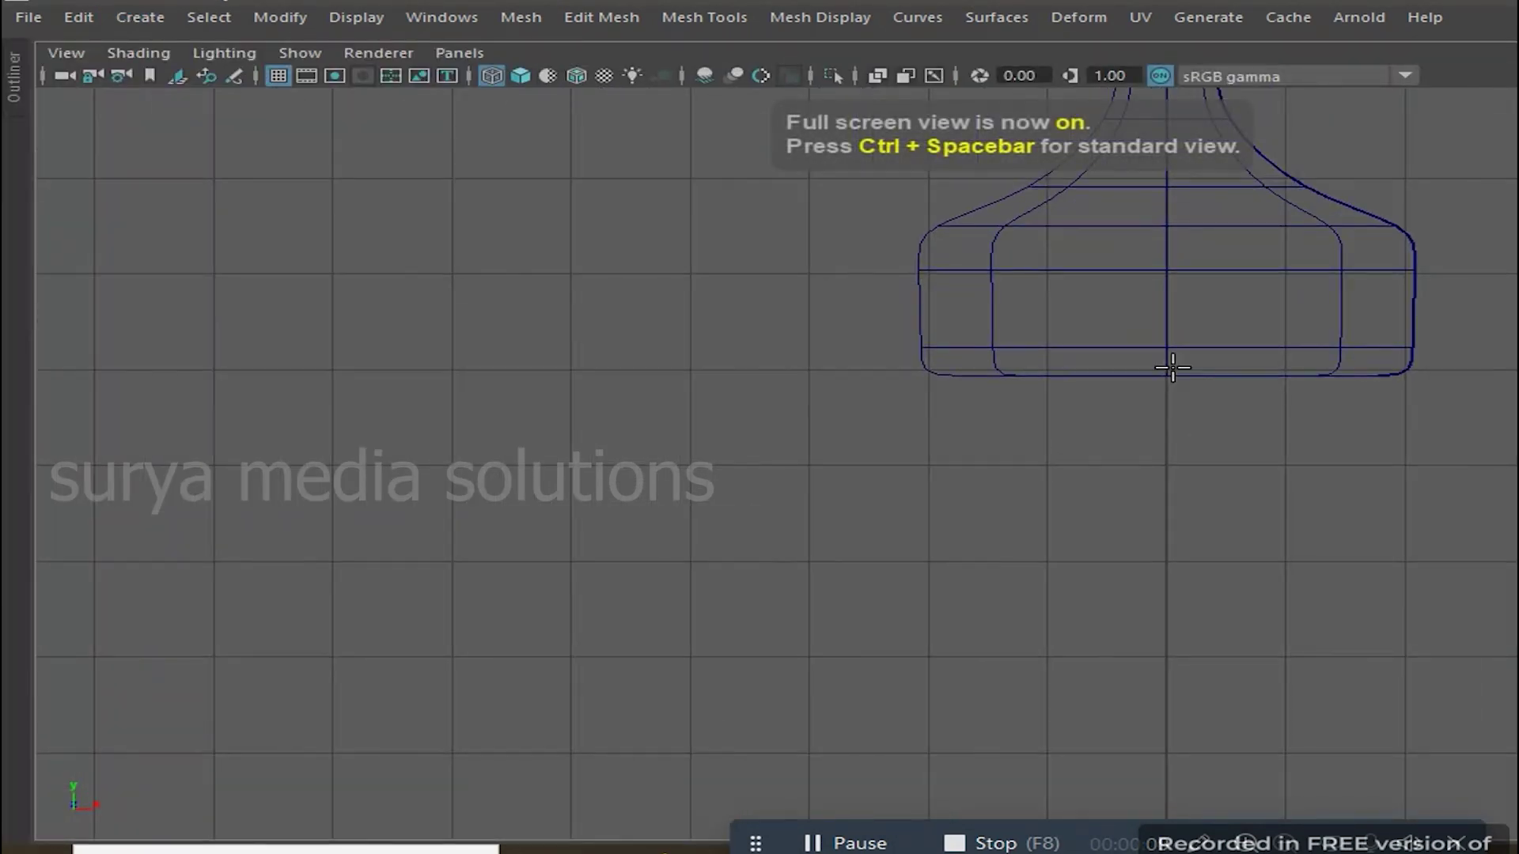
# Place blade curve points outward from the base's bottom centre, dropping one and adjusting the end
pyautogui.click(1165, 367)
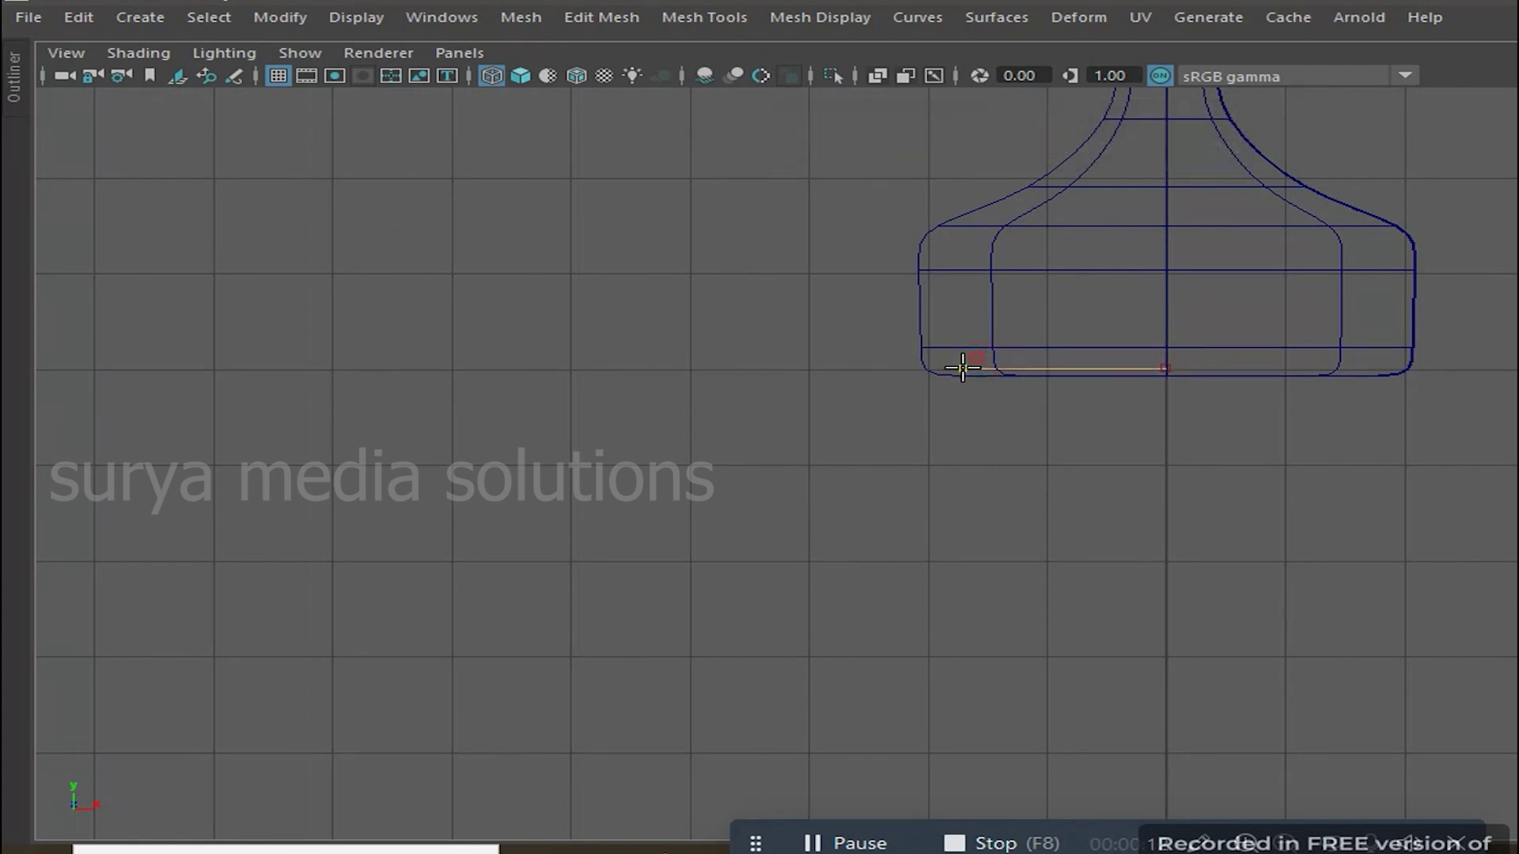
pyautogui.click(892, 392)
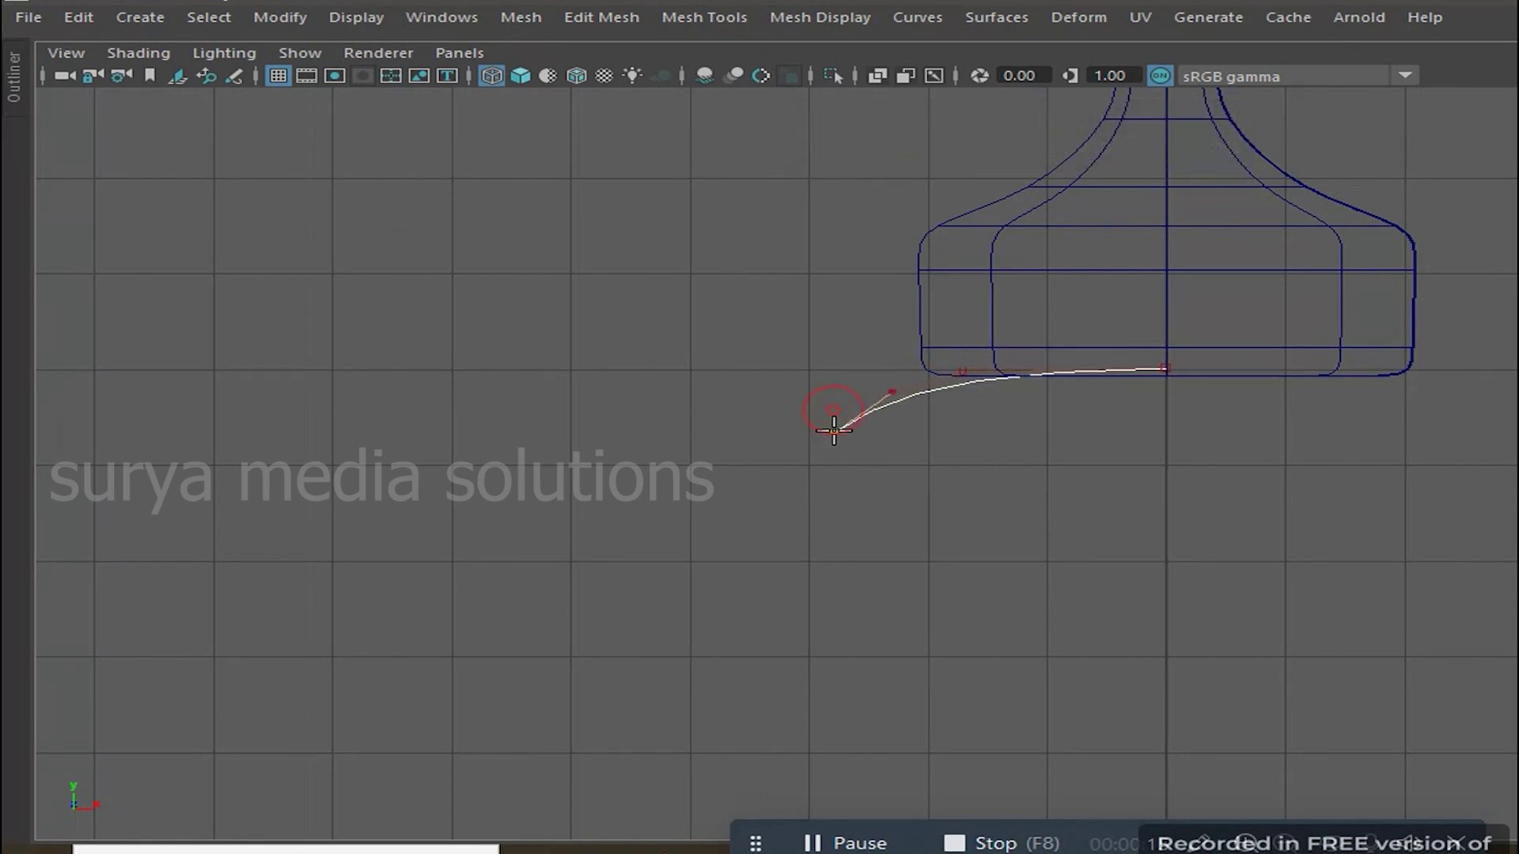
pyautogui.click(823, 449)
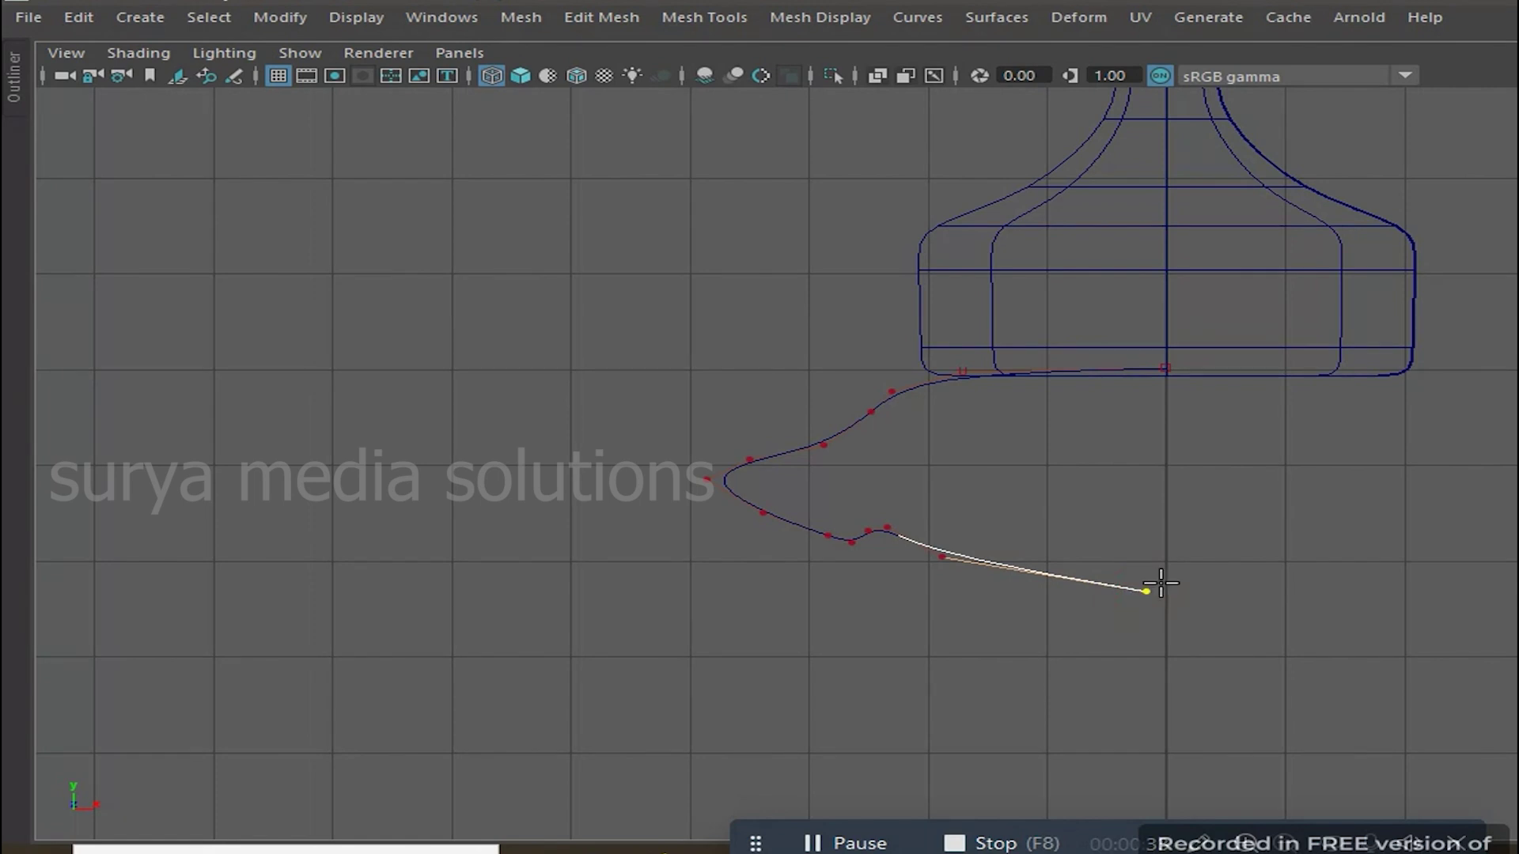
pyautogui.press('BackSpace')
pyautogui.moveTo(1167, 570); pyautogui.dragTo(1085, 573)
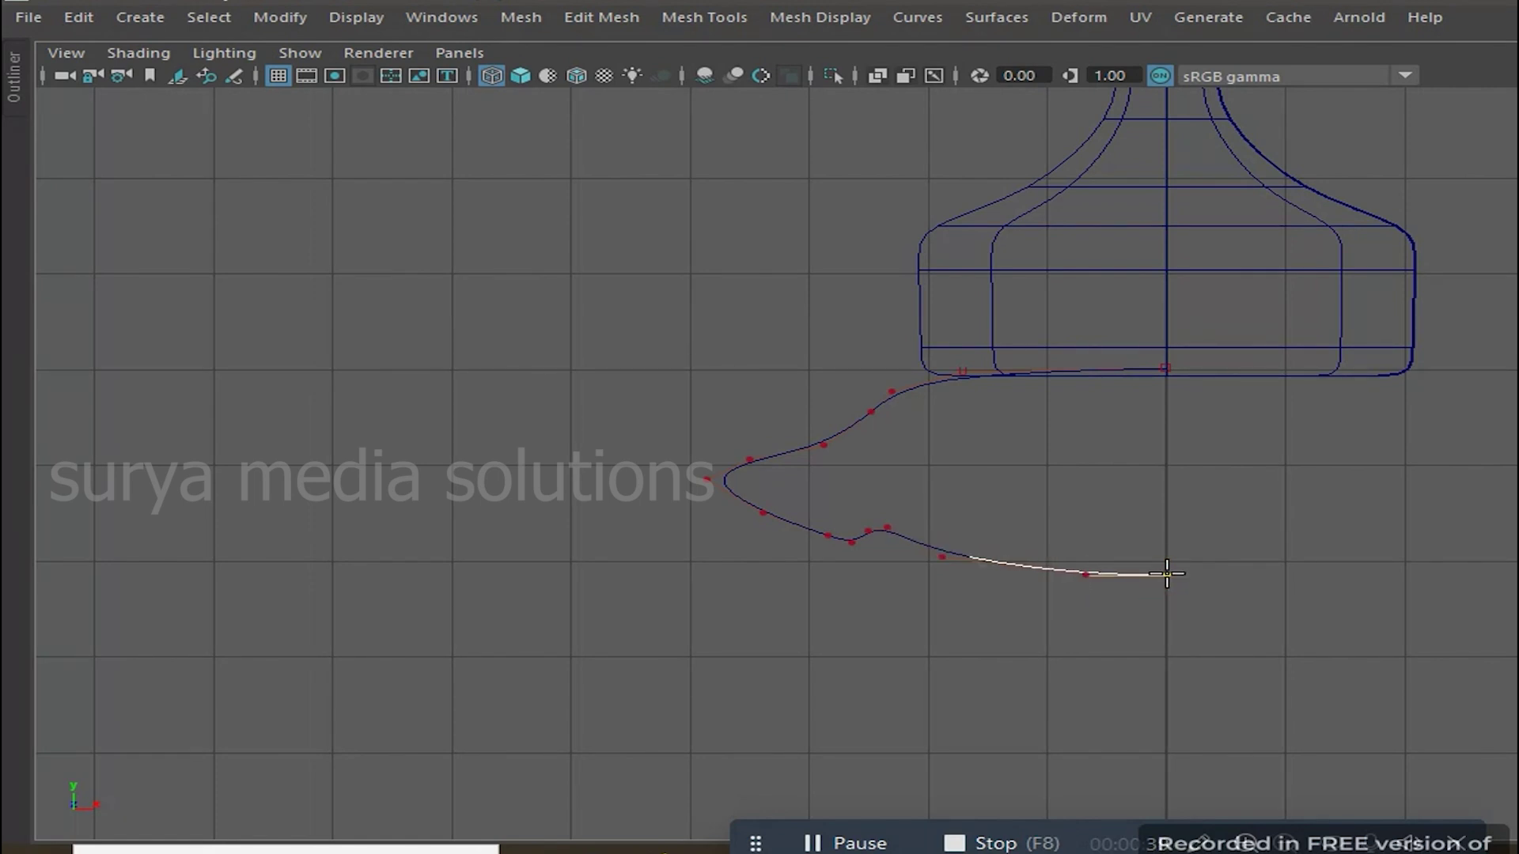
pyautogui.press('Return')
# Show the profile curve's control vertices and nudge the tip vertices upward
pyautogui.scroll(3, 1026, 462)
pyautogui.scroll(1, 1212, 483)
pyautogui.moveTo(1017, 410); pyautogui.dragTo(681, 314, button='right')
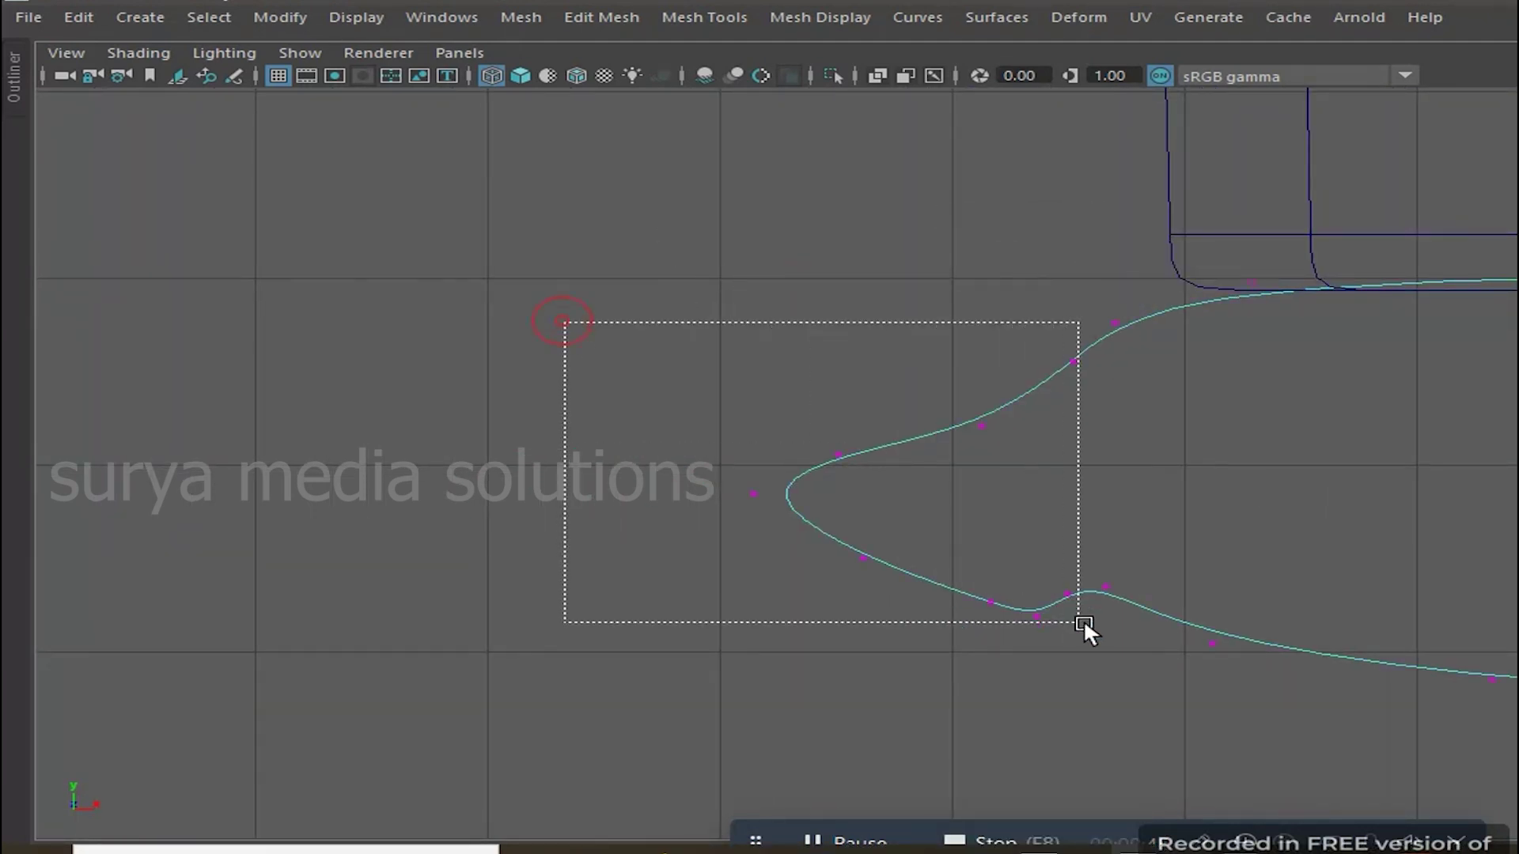
pyautogui.moveTo(1065, 609); pyautogui.dragTo(1084, 669)
pyautogui.moveTo(912, 413); pyautogui.dragTo(910, 397)
pyautogui.moveTo(1120, 603); pyautogui.dragTo(1112, 573)
# Reshape the curve's bump and smooth its upper control points
pyautogui.click(1210, 644)
pyautogui.moveTo(1210, 644); pyautogui.dragTo(1277, 668)
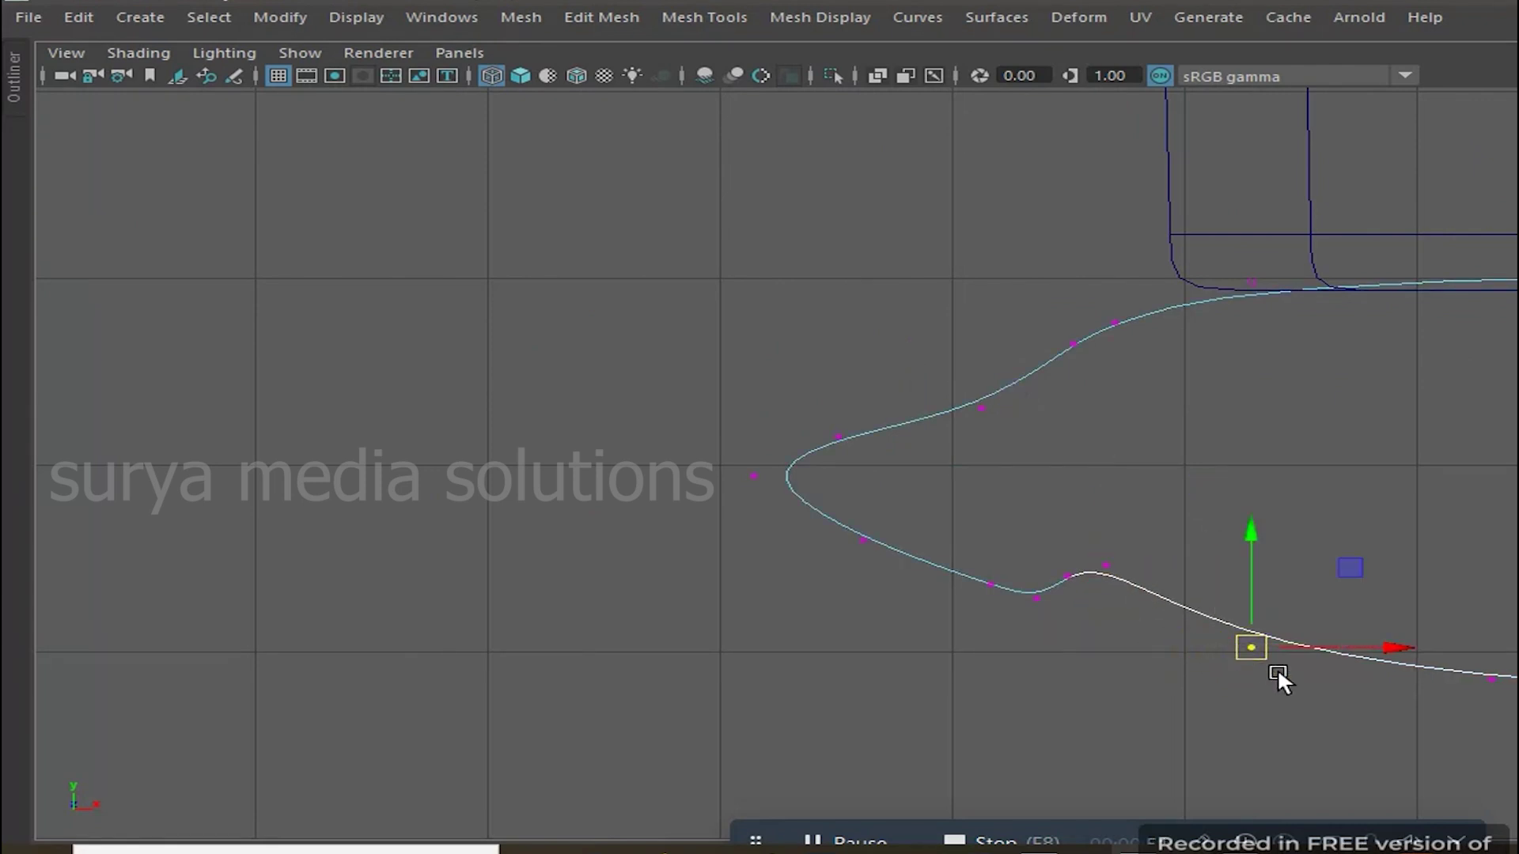
pyautogui.click(1060, 342)
pyautogui.moveTo(1066, 354); pyautogui.dragTo(1061, 380)
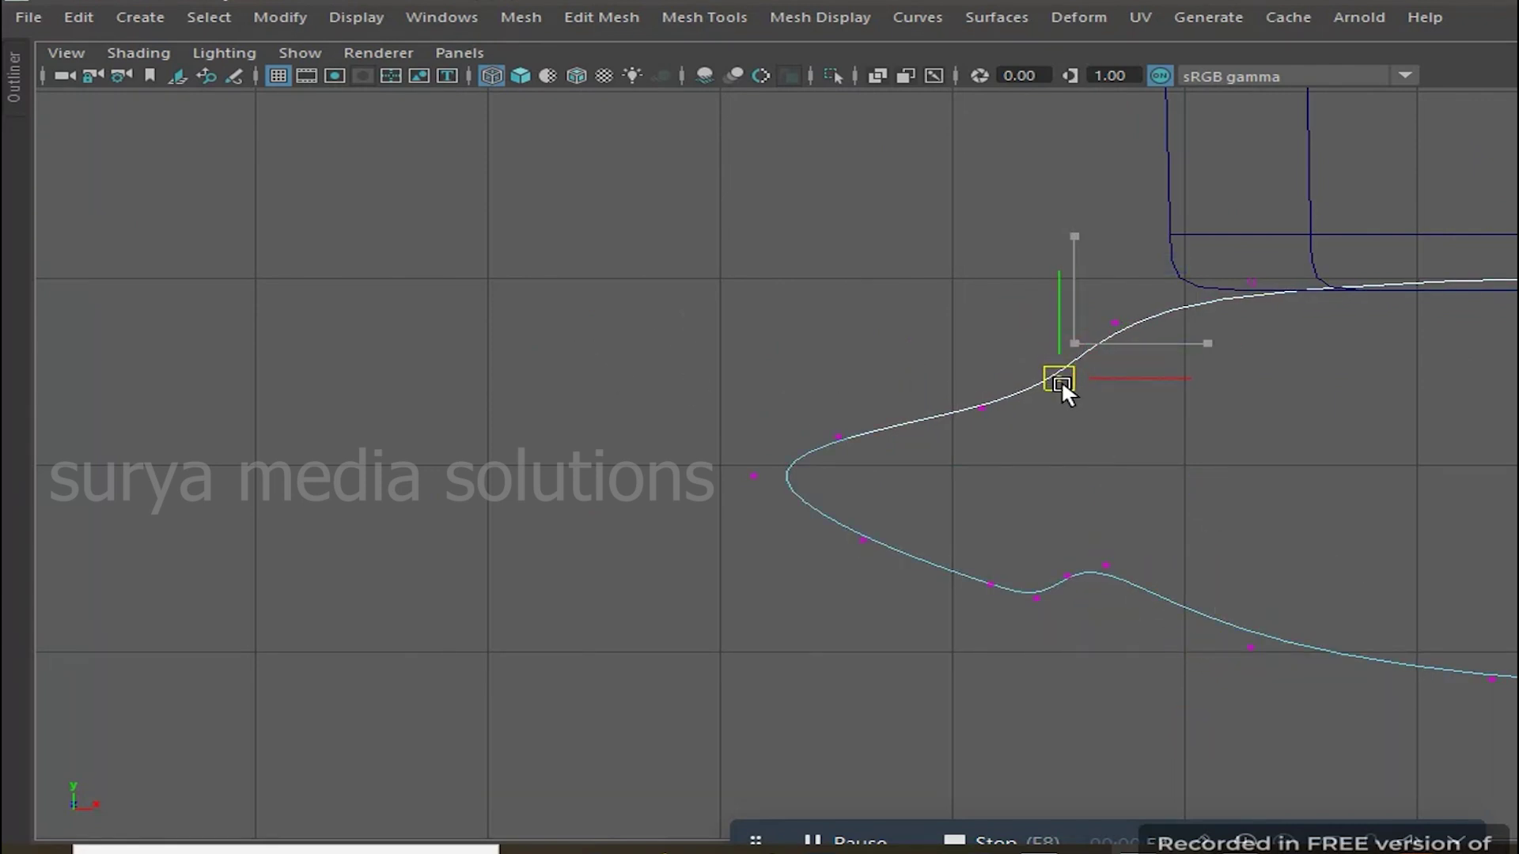
pyautogui.click(1115, 320)
pyautogui.moveTo(1116, 320); pyautogui.dragTo(1116, 303)
pyautogui.click(1345, 475)
# Raise the lowest control point, lower two upper points, and leave CV editing
pyautogui.moveTo(897, 555); pyautogui.dragTo(884, 546)
pyautogui.click(863, 541)
pyautogui.moveTo(864, 475); pyautogui.dragTo(867, 450)
pyautogui.click(981, 408)
pyautogui.moveTo(982, 369); pyautogui.dragTo(982, 388)
pyautogui.click(838, 437)
pyautogui.moveTo(840, 372); pyautogui.dragTo(840, 391)
pyautogui.moveTo(1064, 369); pyautogui.dragTo(1123, 244, button='right')
# Check the control points once more, then select the finished profile curve
pyautogui.scroll(-5, 1075, 425)
pyautogui.scroll(2, 1235, 453)
pyautogui.moveTo(1299, 458)
pyautogui.keyDown('alt'); pyautogui.mouseDown(button='middle')
pyautogui.moveTo(983, 434)
pyautogui.moveTo(923, 409)
pyautogui.mouseUp(button='middle'); pyautogui.keyUp('alt')
pyautogui.scroll(2, 976, 441)
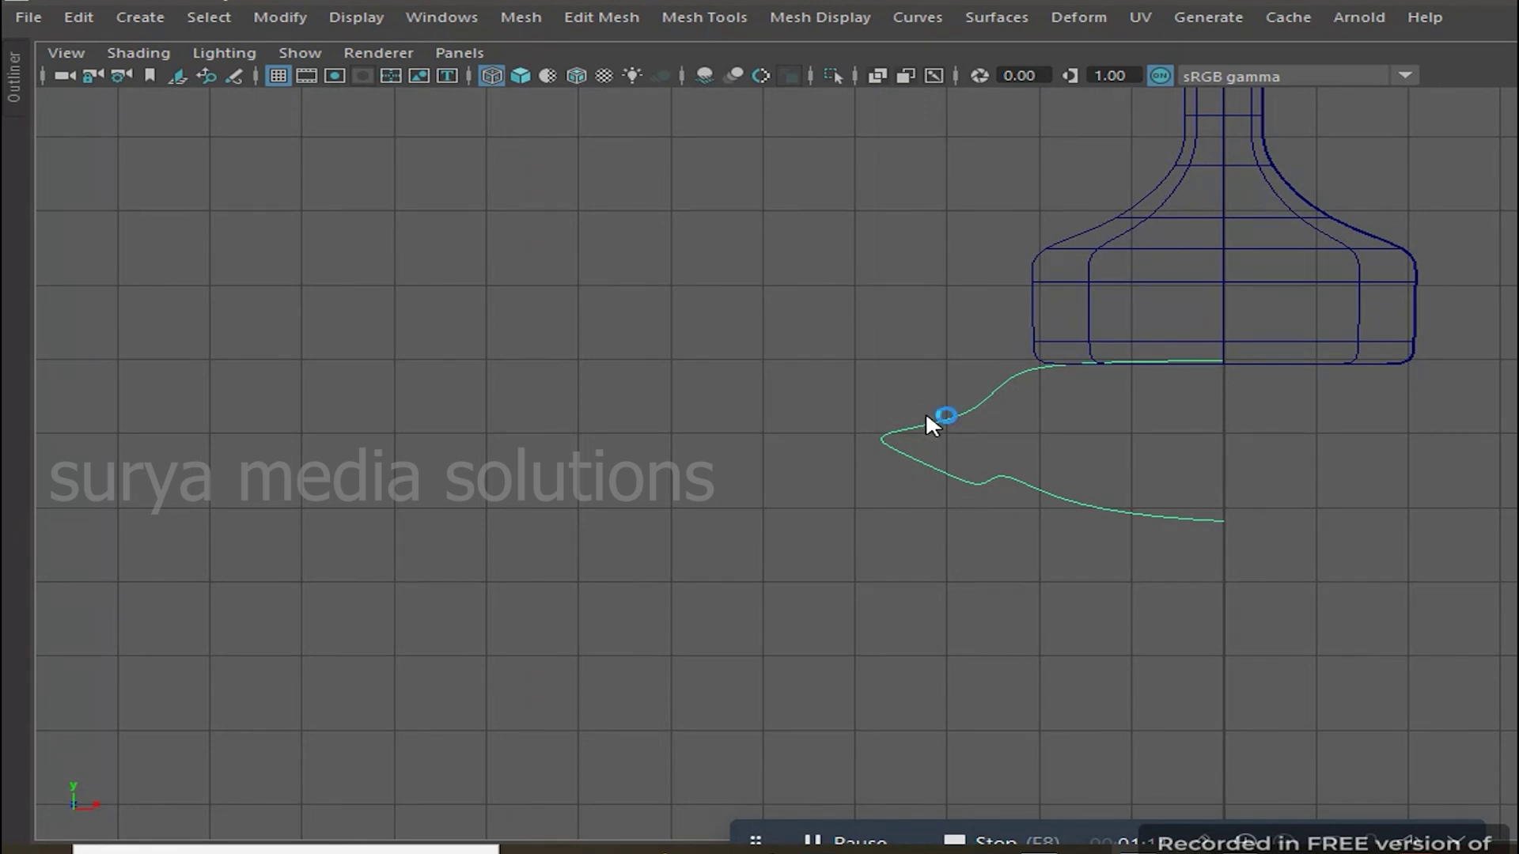
pyautogui.moveTo(927, 417); pyautogui.dragTo(739, 283, button='right')
pyautogui.moveTo(983, 393); pyautogui.dragTo(1118, 247, button='right')
pyautogui.click(807, 515)
pyautogui.moveTo(816, 346); pyautogui.dragTo(937, 497)
pyautogui.click(989, 24)
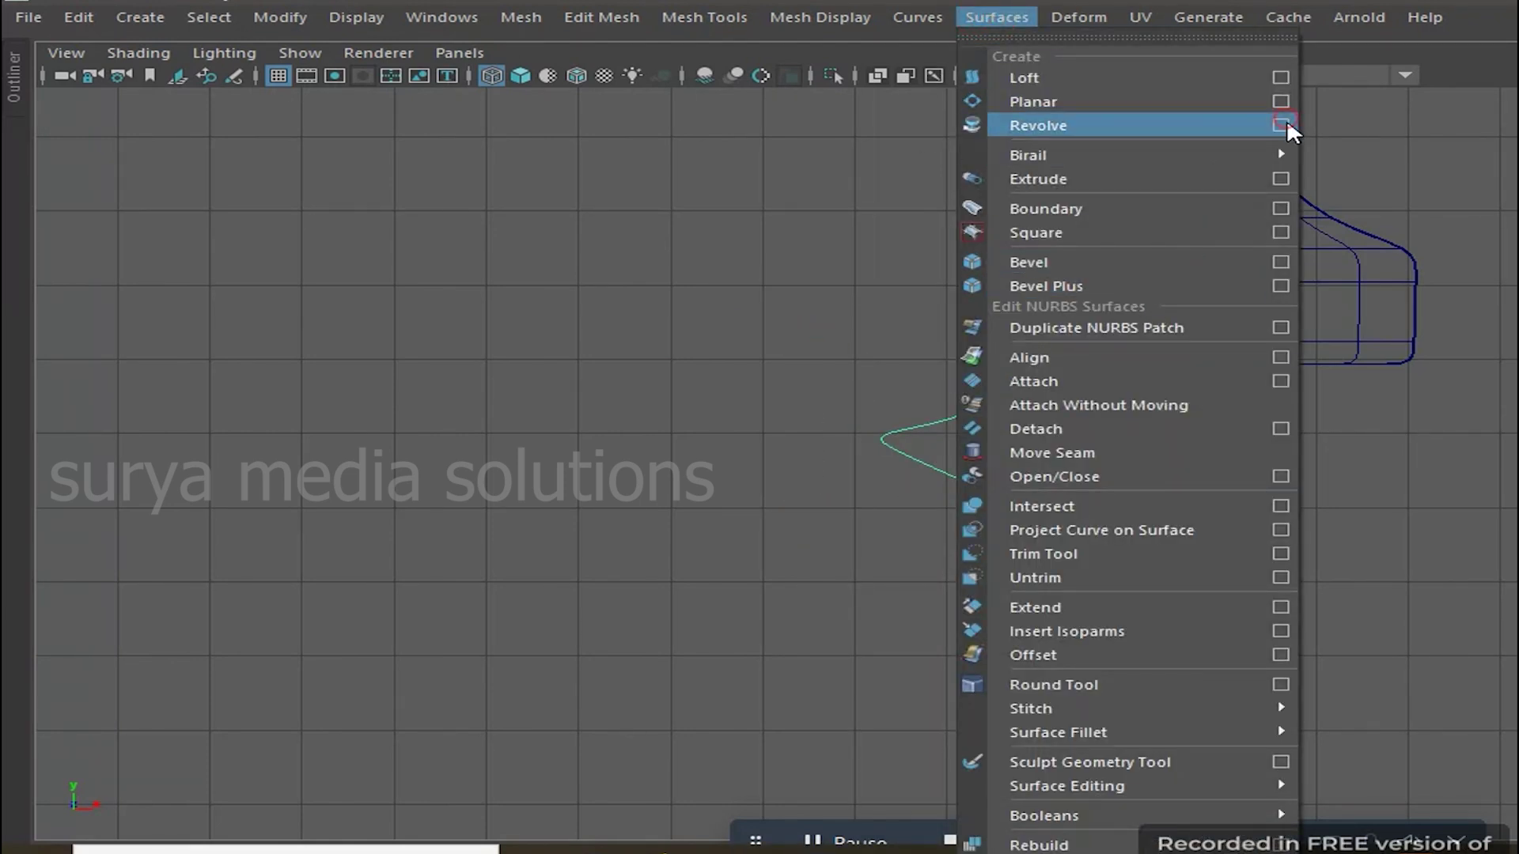
# Revolve the profile curve into a shade surface from the Revolve options
pyautogui.click(1277, 123)
pyautogui.click(1003, 256)
pyautogui.click(1020, 302)
pyautogui.click(1362, 641)
pyautogui.click(1186, 639)
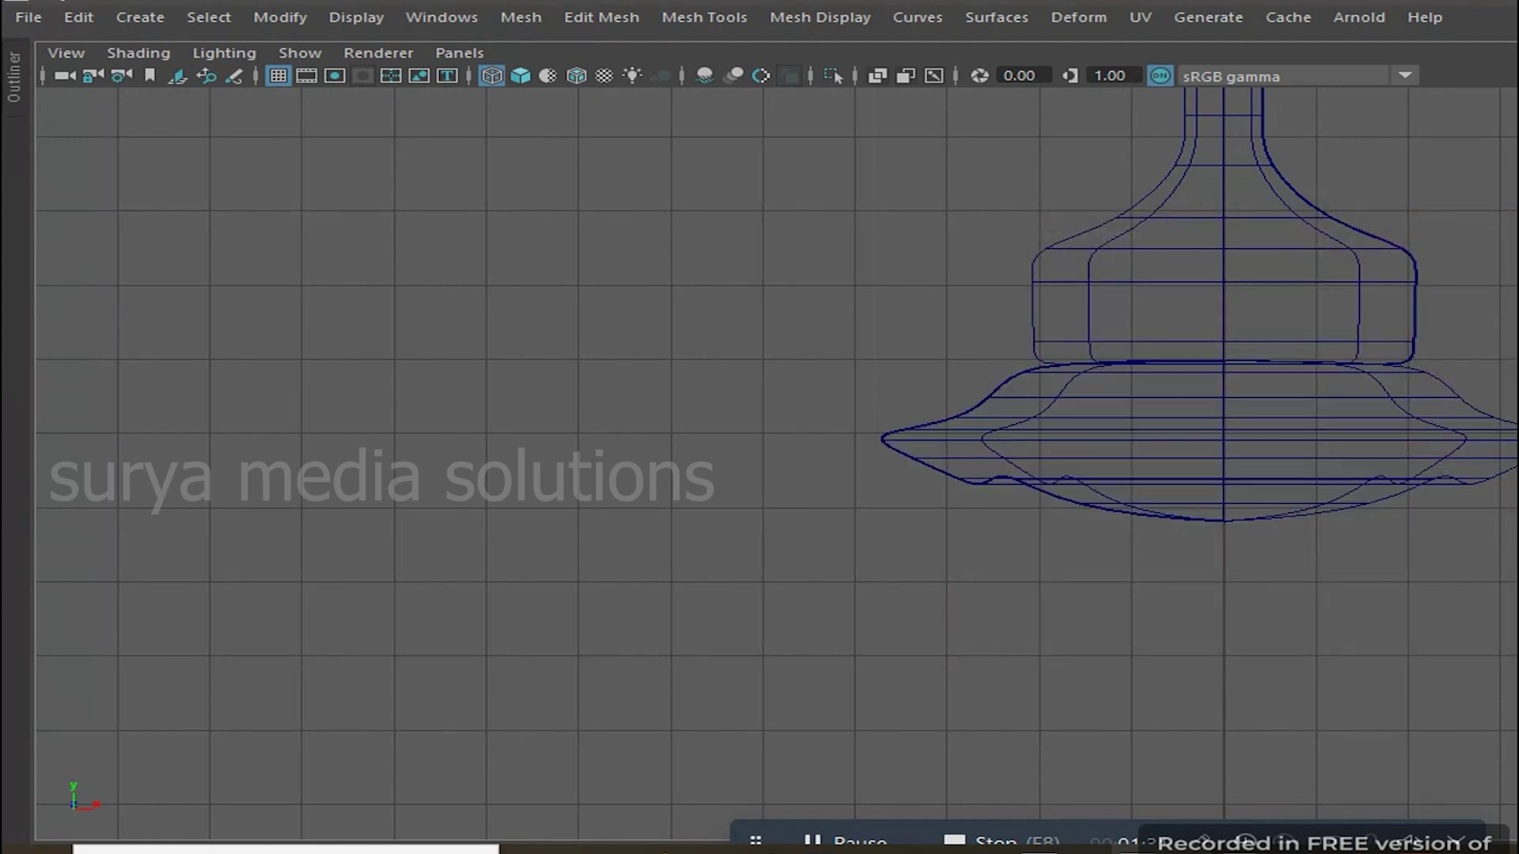
# Open the Outliner, select curve1 and switch to smooth shaded display
pyautogui.keyDown('alt'); pyautogui.moveTo(728, 444); pyautogui.dragTo(798, 481); pyautogui.keyUp('alt')
pyautogui.scroll(-5, 995, 485)
pyautogui.scroll(4, 1193, 511)
pyautogui.scroll(1, 1245, 430)
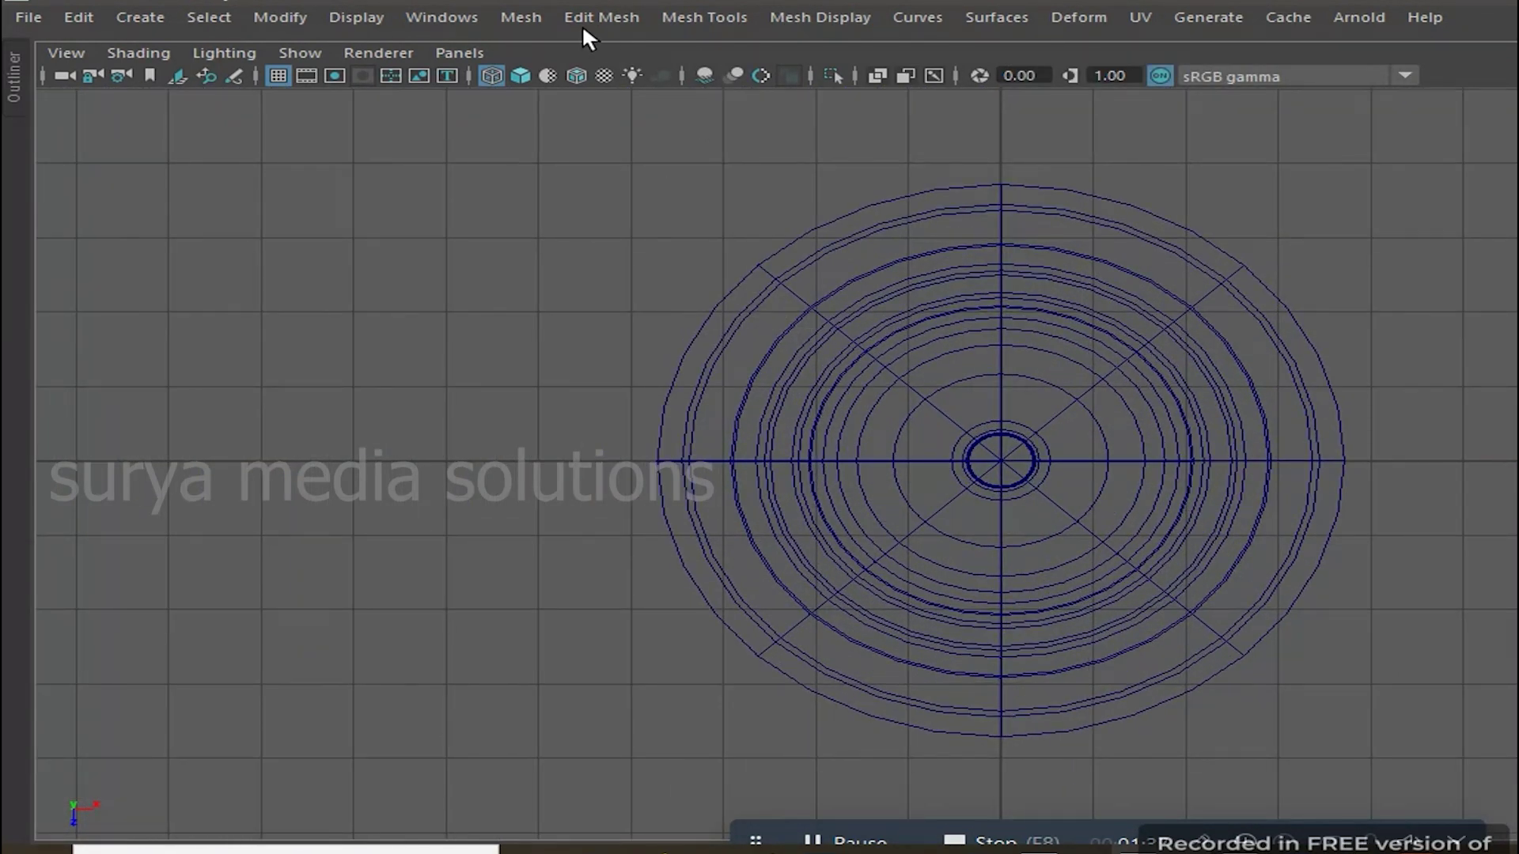
pyautogui.click(443, 17)
pyautogui.click(490, 307)
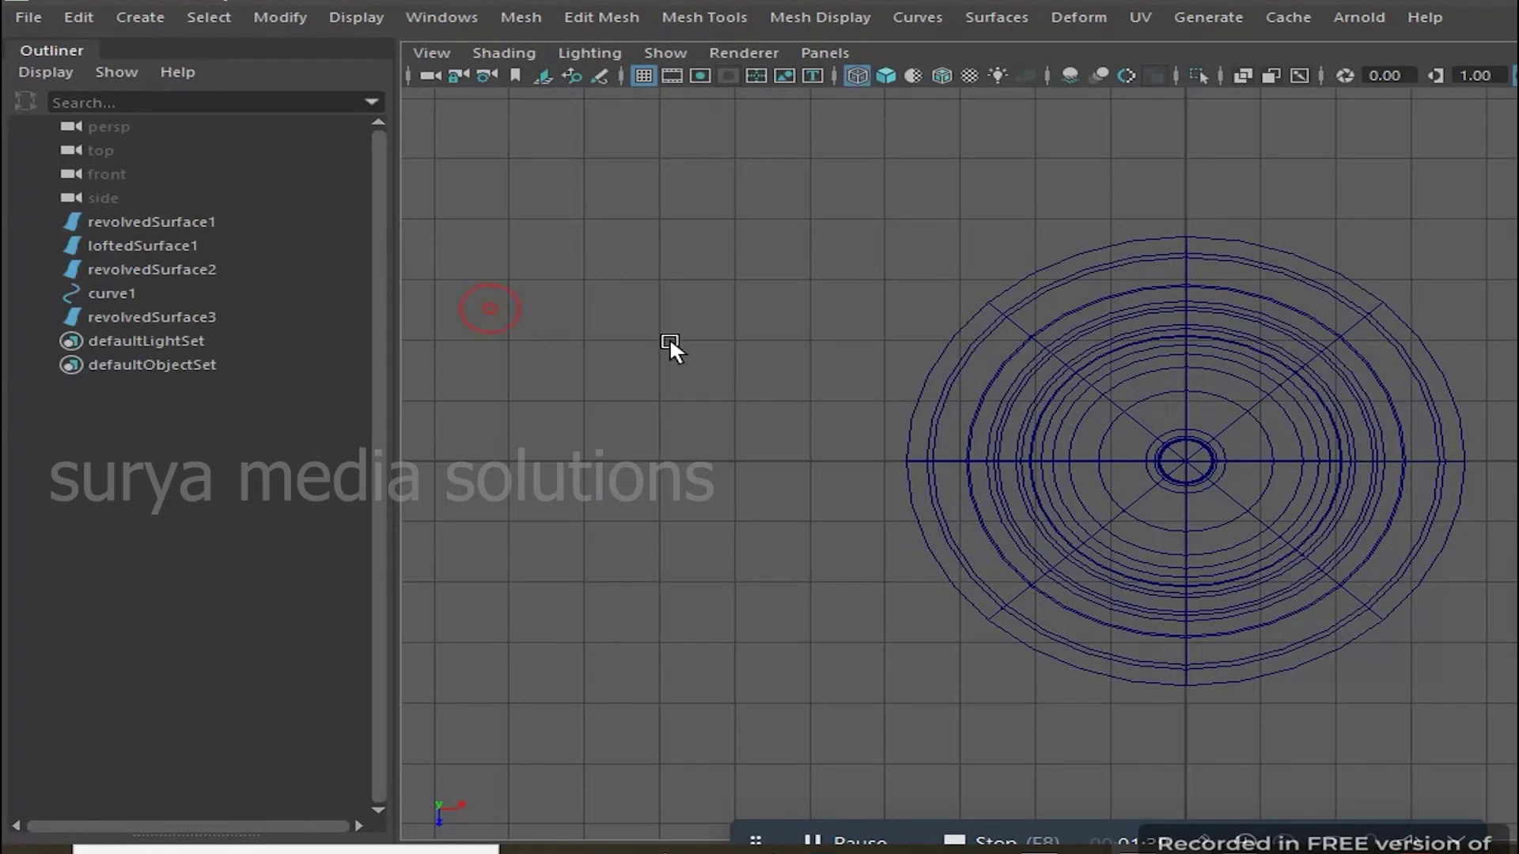
pyautogui.click(142, 299)
pyautogui.press('5')
# Reverse the surface direction of revolvedSurface3
pyautogui.keyDown('alt'); pyautogui.moveTo(1187, 459); pyautogui.dragTo(1373, 536); pyautogui.keyUp('alt')
pyautogui.scroll(-3, 1373, 536)
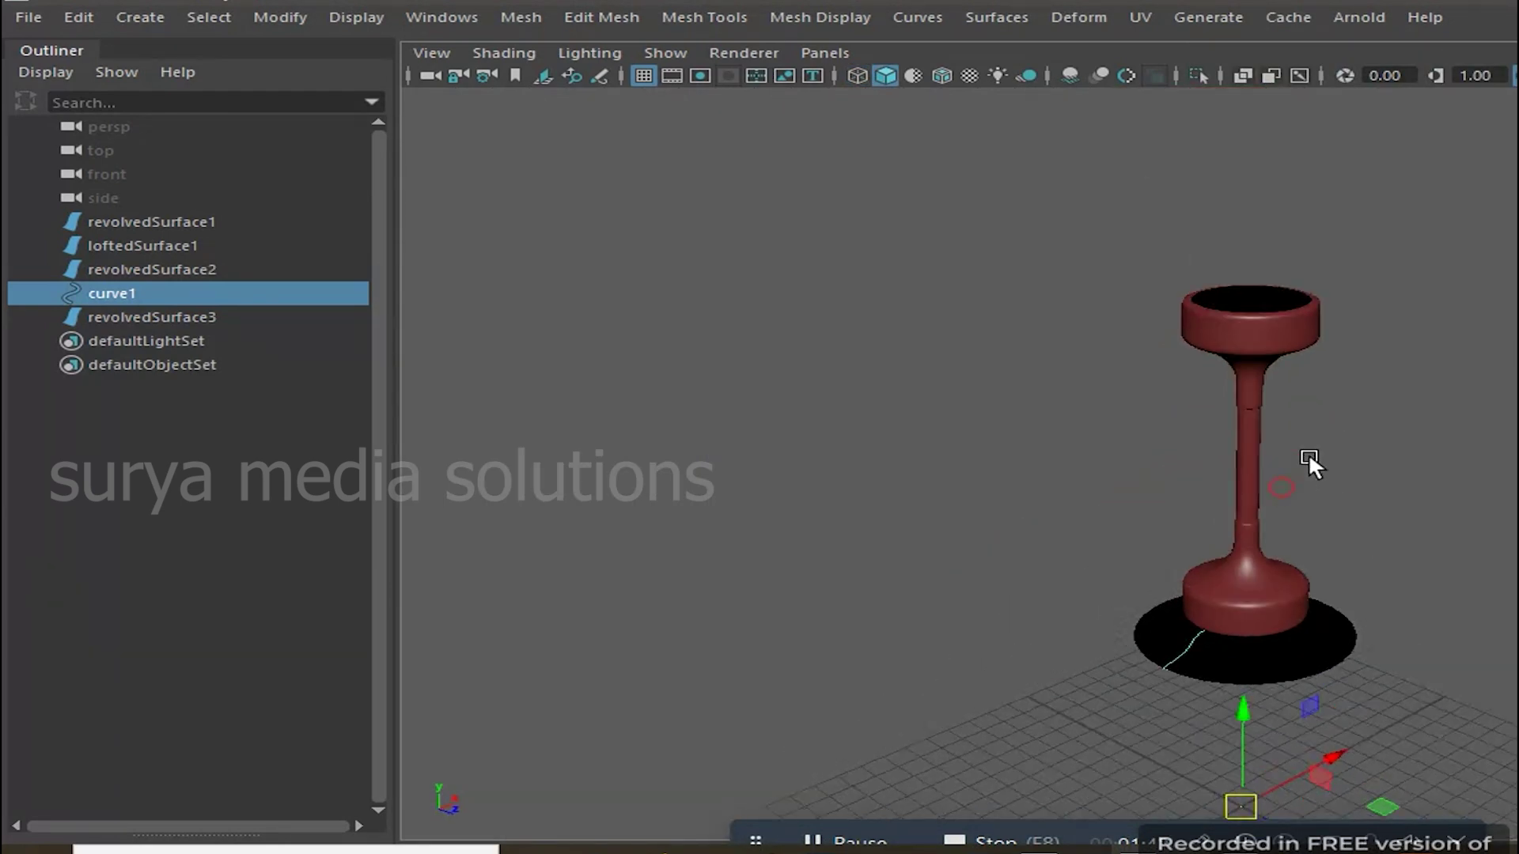
pyautogui.scroll(3, 1368, 639)
pyautogui.scroll(2, 1444, 534)
pyautogui.click(1389, 538)
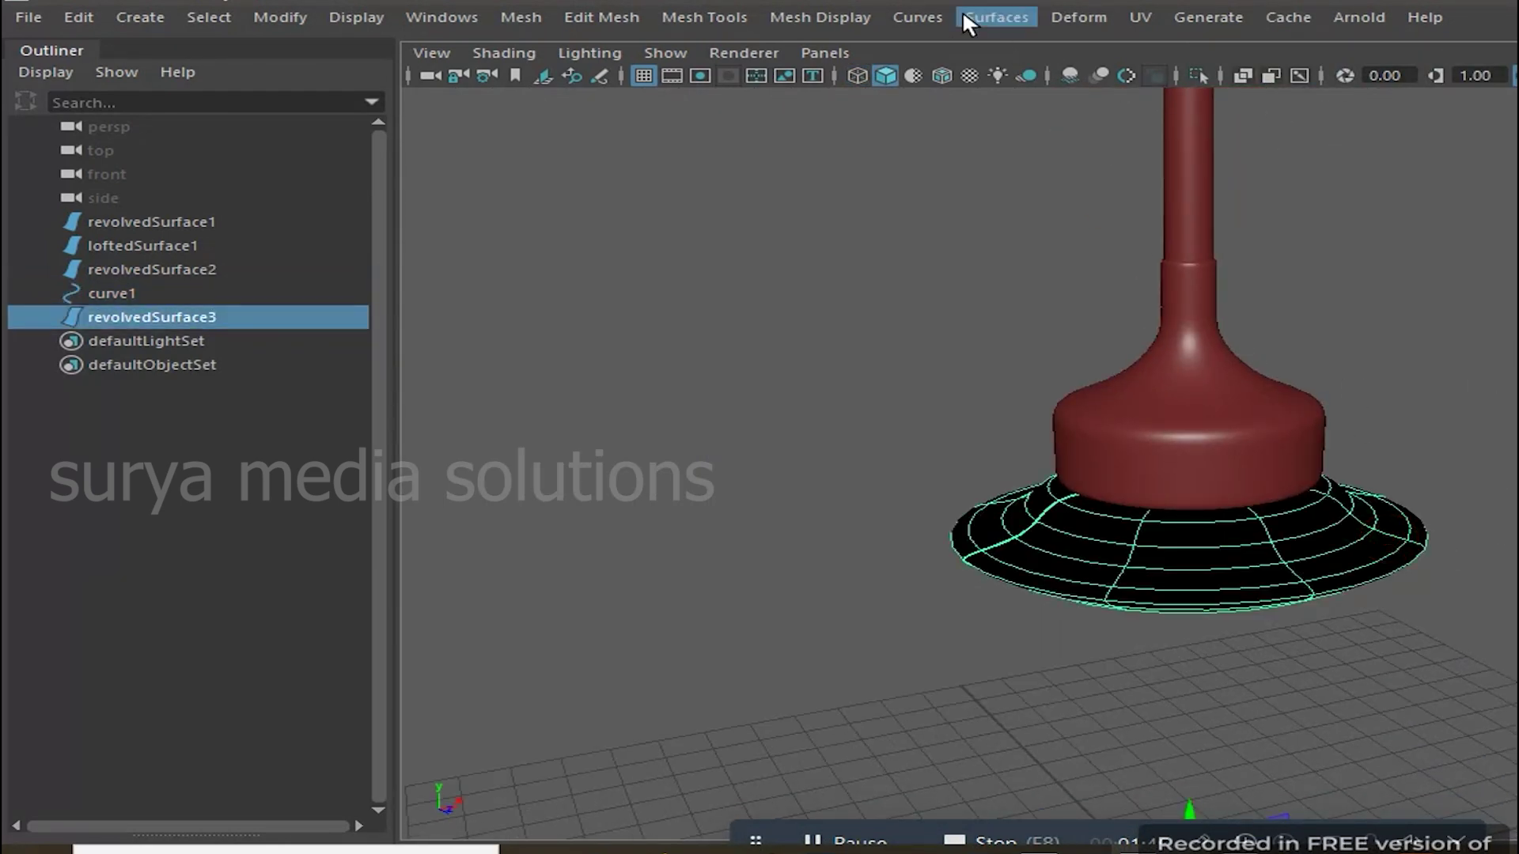
pyautogui.click(965, 17)
pyautogui.click(1028, 843)
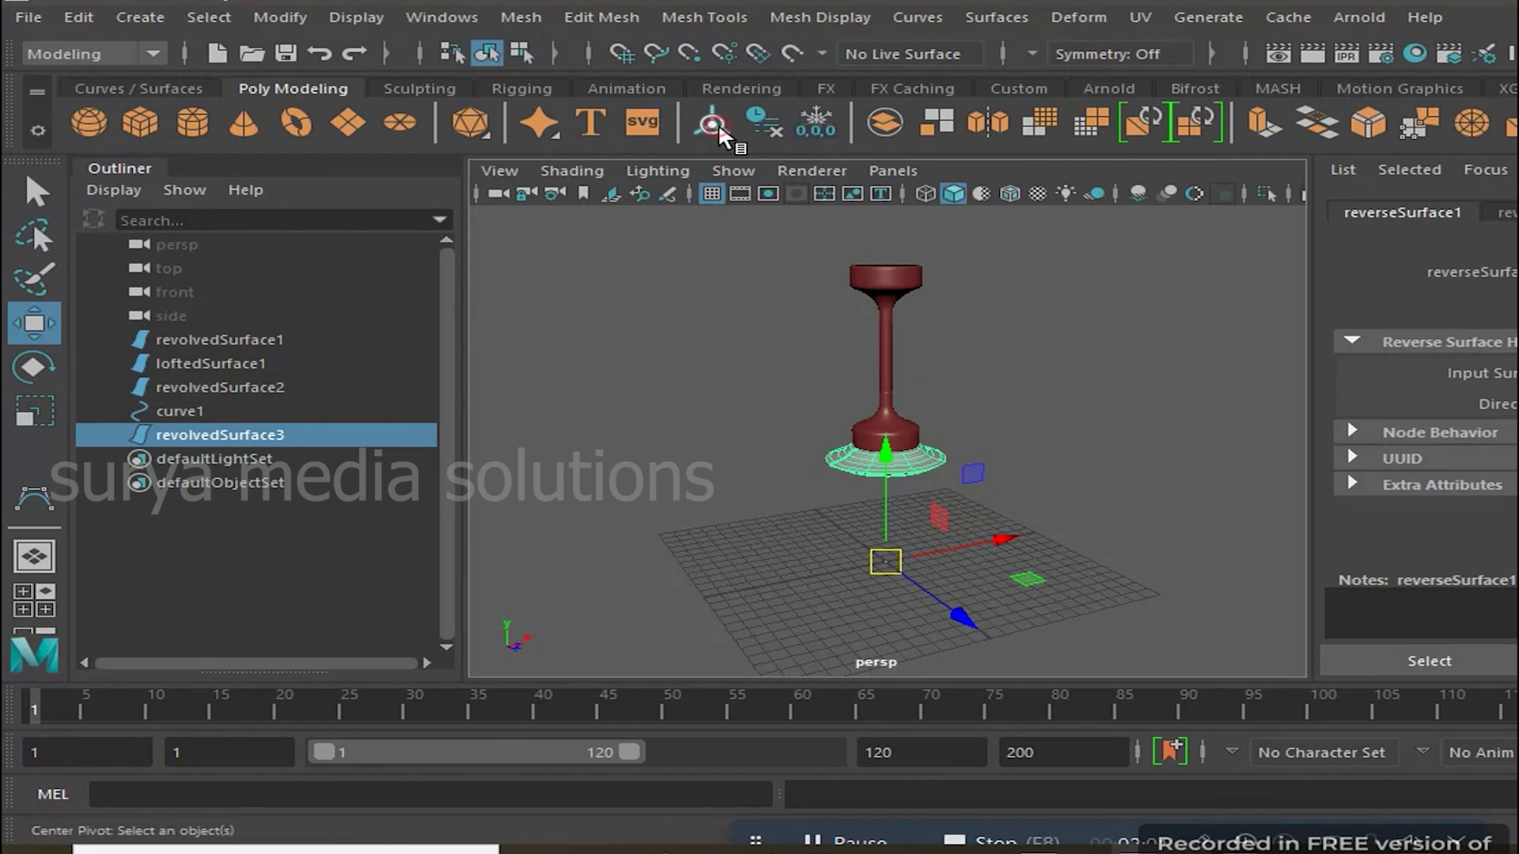
# Select curve1 in the Outliner and switch it to control-vertex editing
pyautogui.scroll(5, 1034, 444)
pyautogui.scroll(-7, 1047, 352)
pyautogui.press('space')
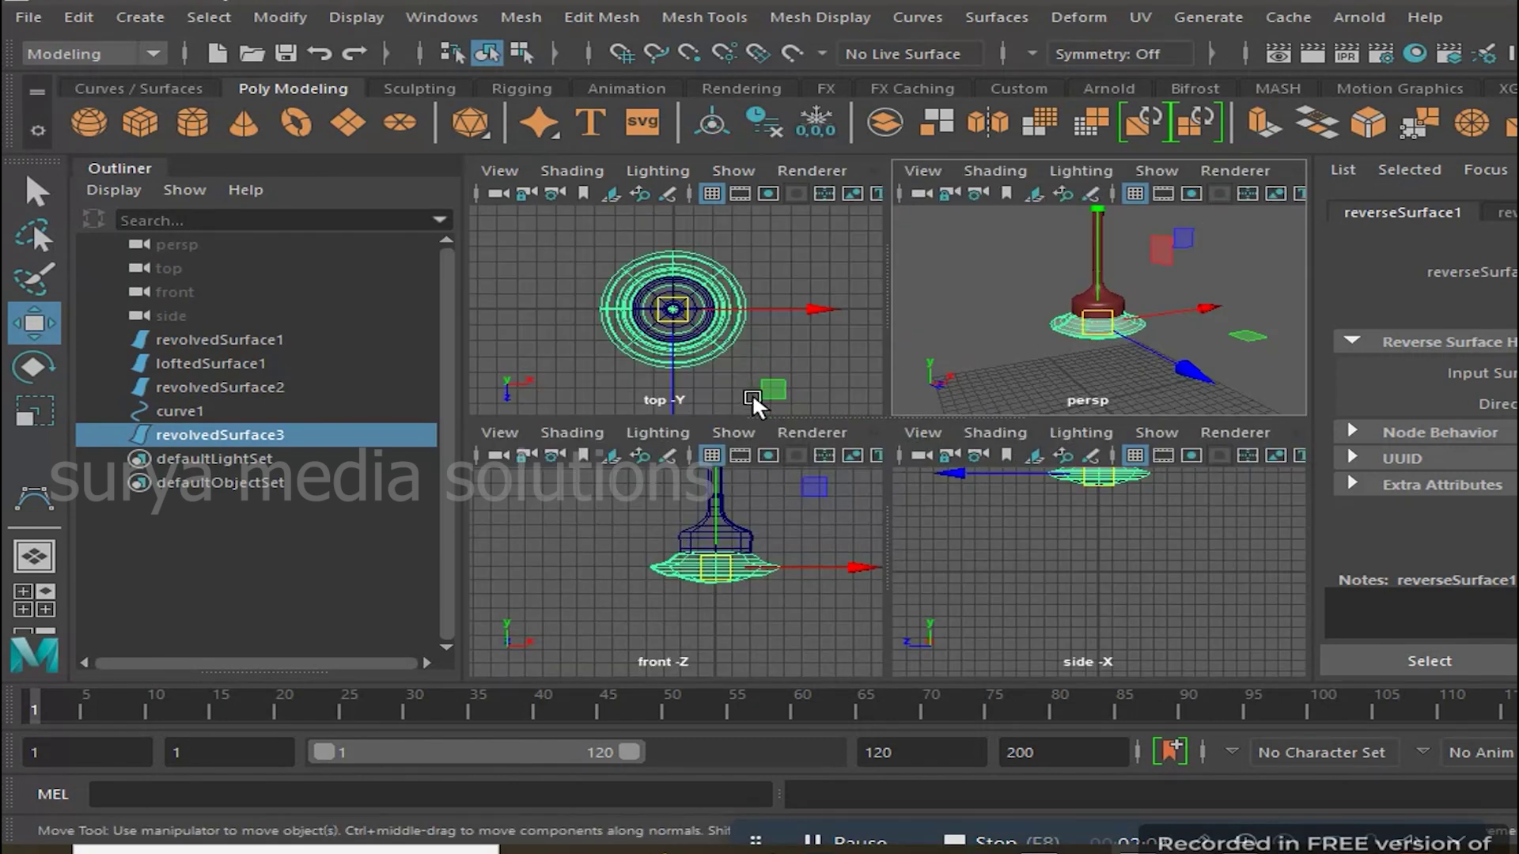
pyautogui.click(180, 410)
pyautogui.scroll(3, 1158, 380)
pyautogui.scroll(-3, 1062, 392)
pyautogui.press('space')
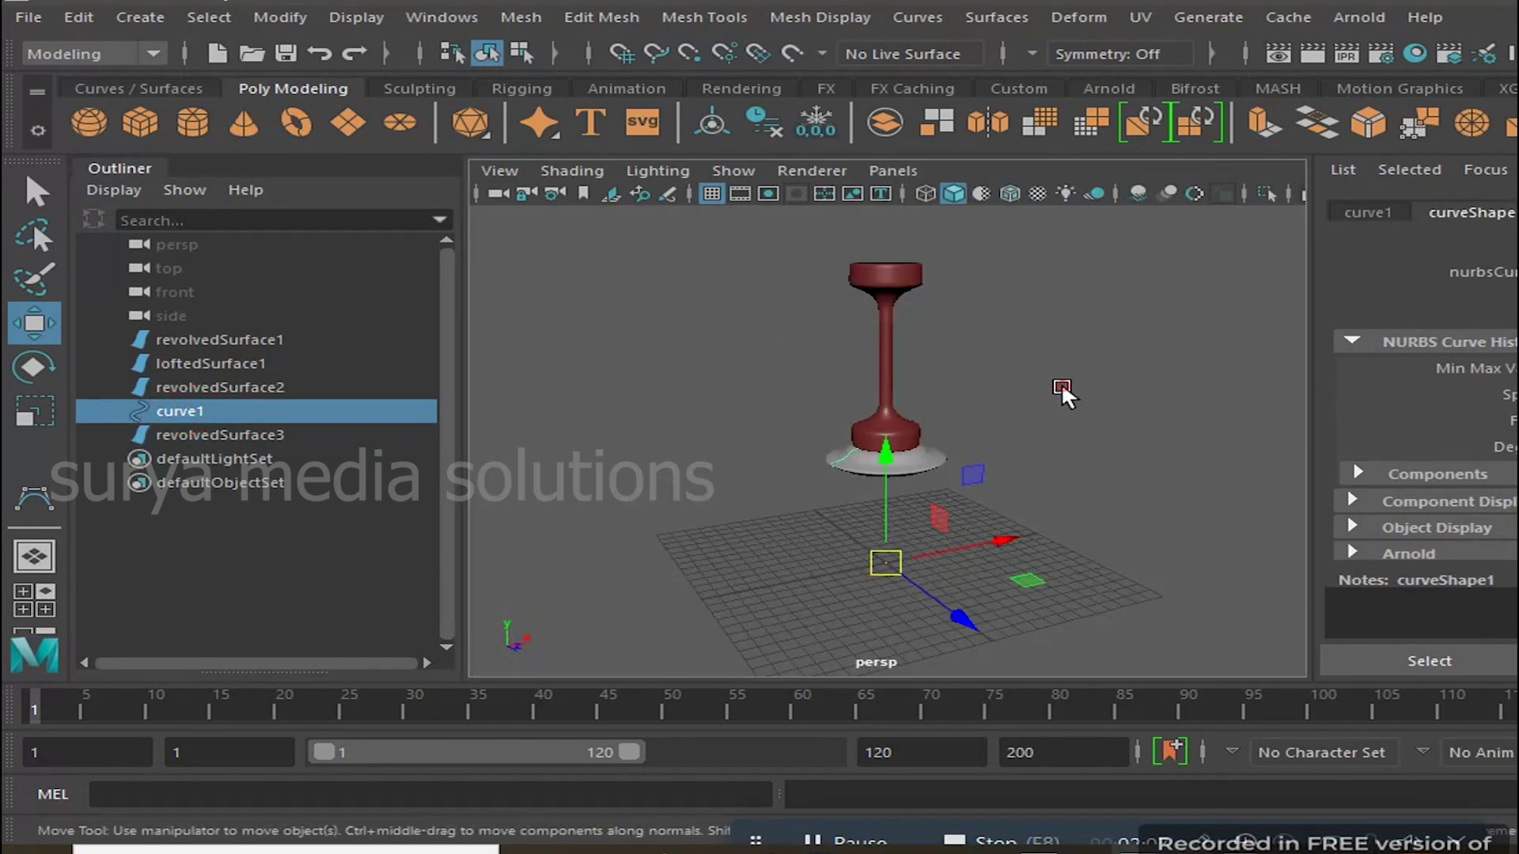
pyautogui.scroll(10, 1061, 392)
pyautogui.scroll(3, 936, 359)
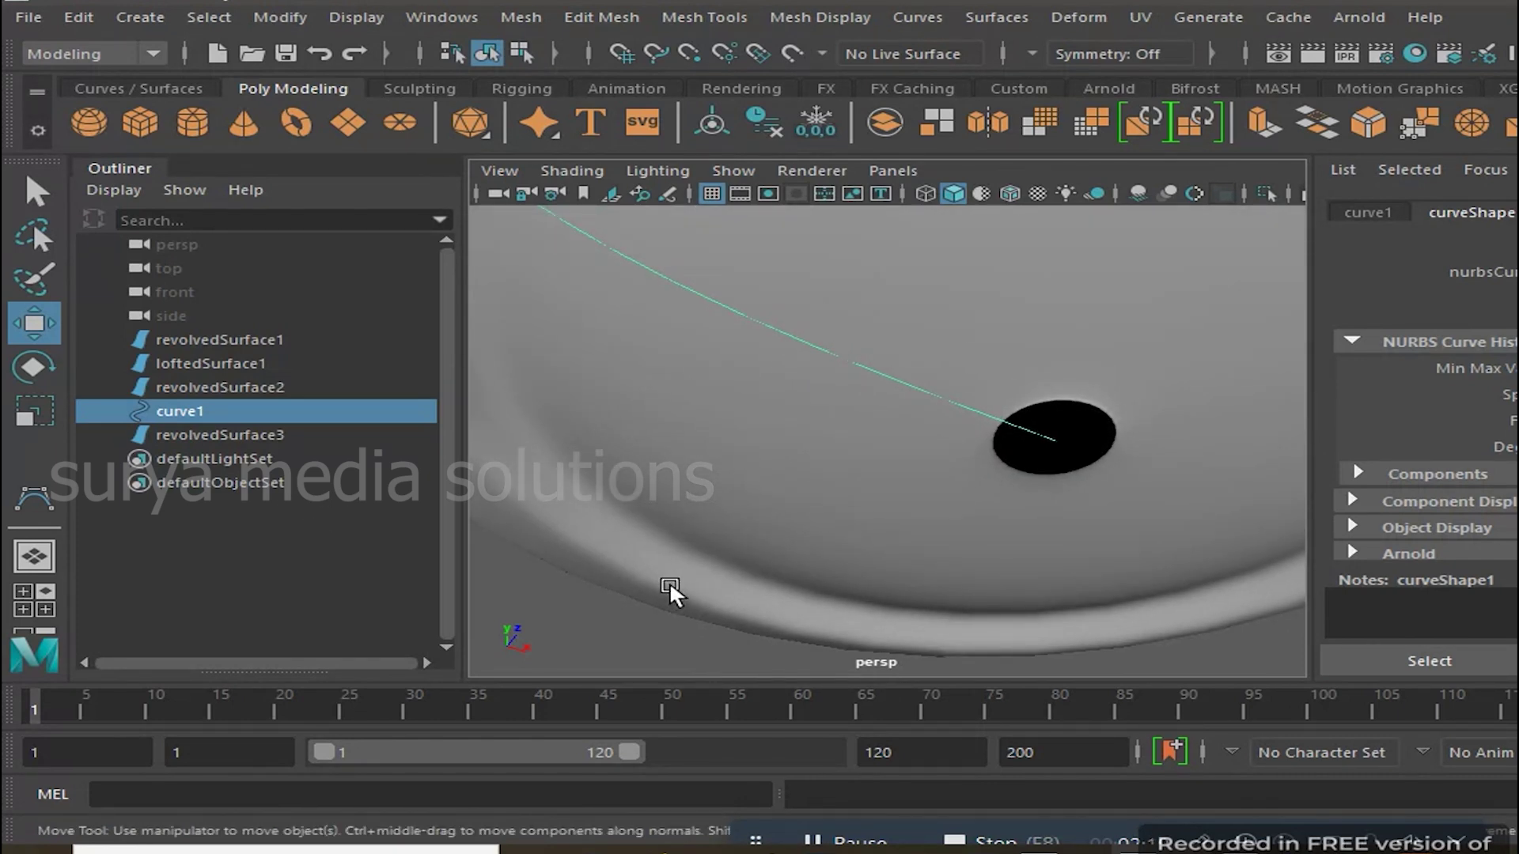
pyautogui.scroll(-5, 668, 593)
pyautogui.moveTo(630, 285); pyautogui.dragTo(506, 283, button='right')
# Move curve1's end point outward and raise another point to widen the rim
pyautogui.scroll(5, 990, 488)
pyautogui.click(1057, 441)
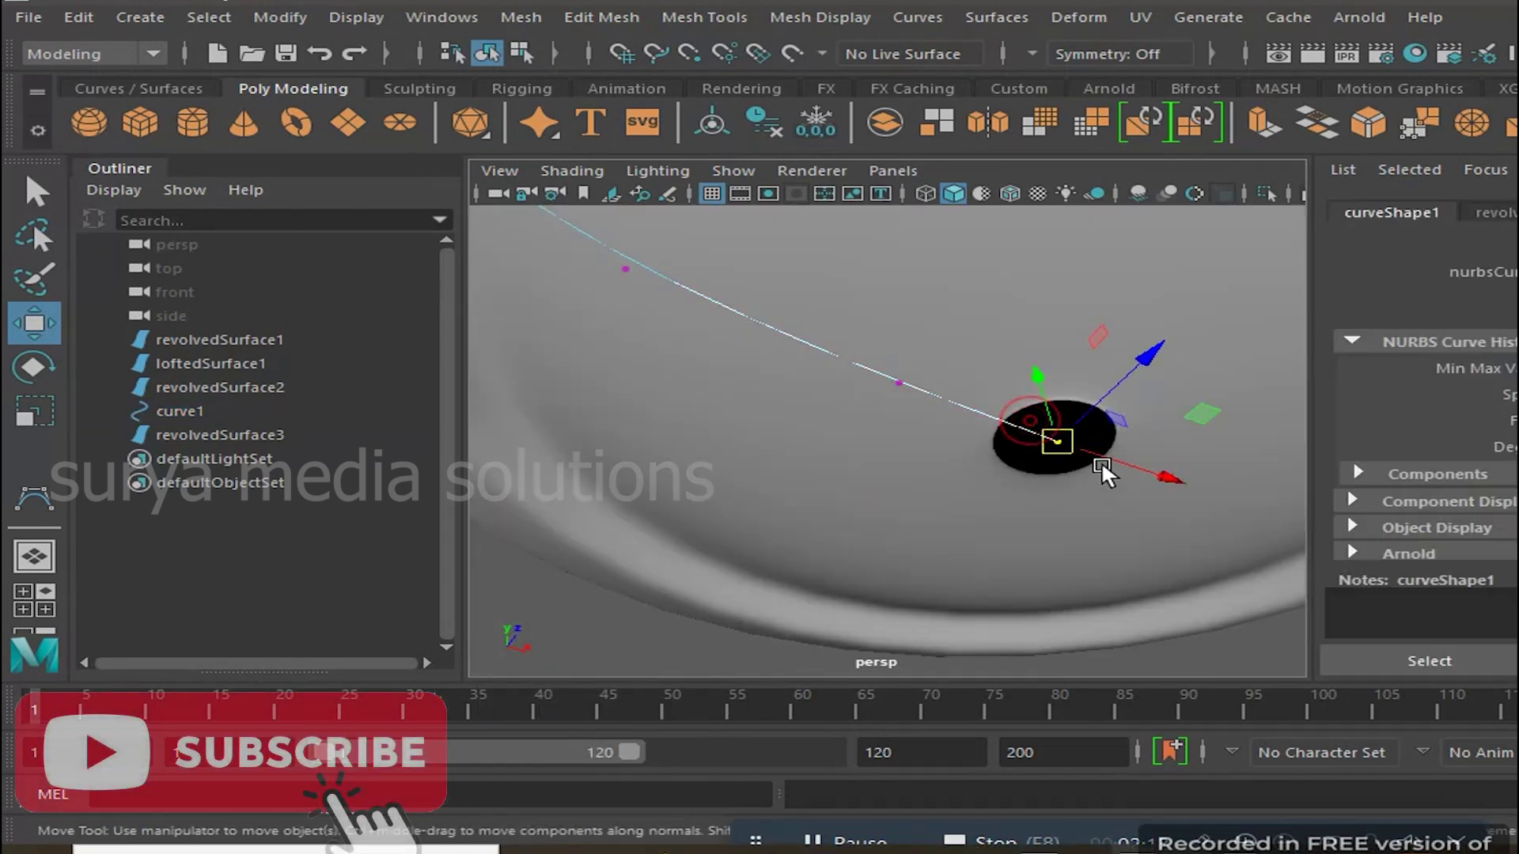
pyautogui.moveTo(1133, 474); pyautogui.dragTo(1136, 472)
pyautogui.scroll(-5, 793, 509)
pyautogui.scroll(5, 767, 553)
pyautogui.scroll(3, 712, 443)
pyautogui.click(663, 430)
pyautogui.click(620, 339)
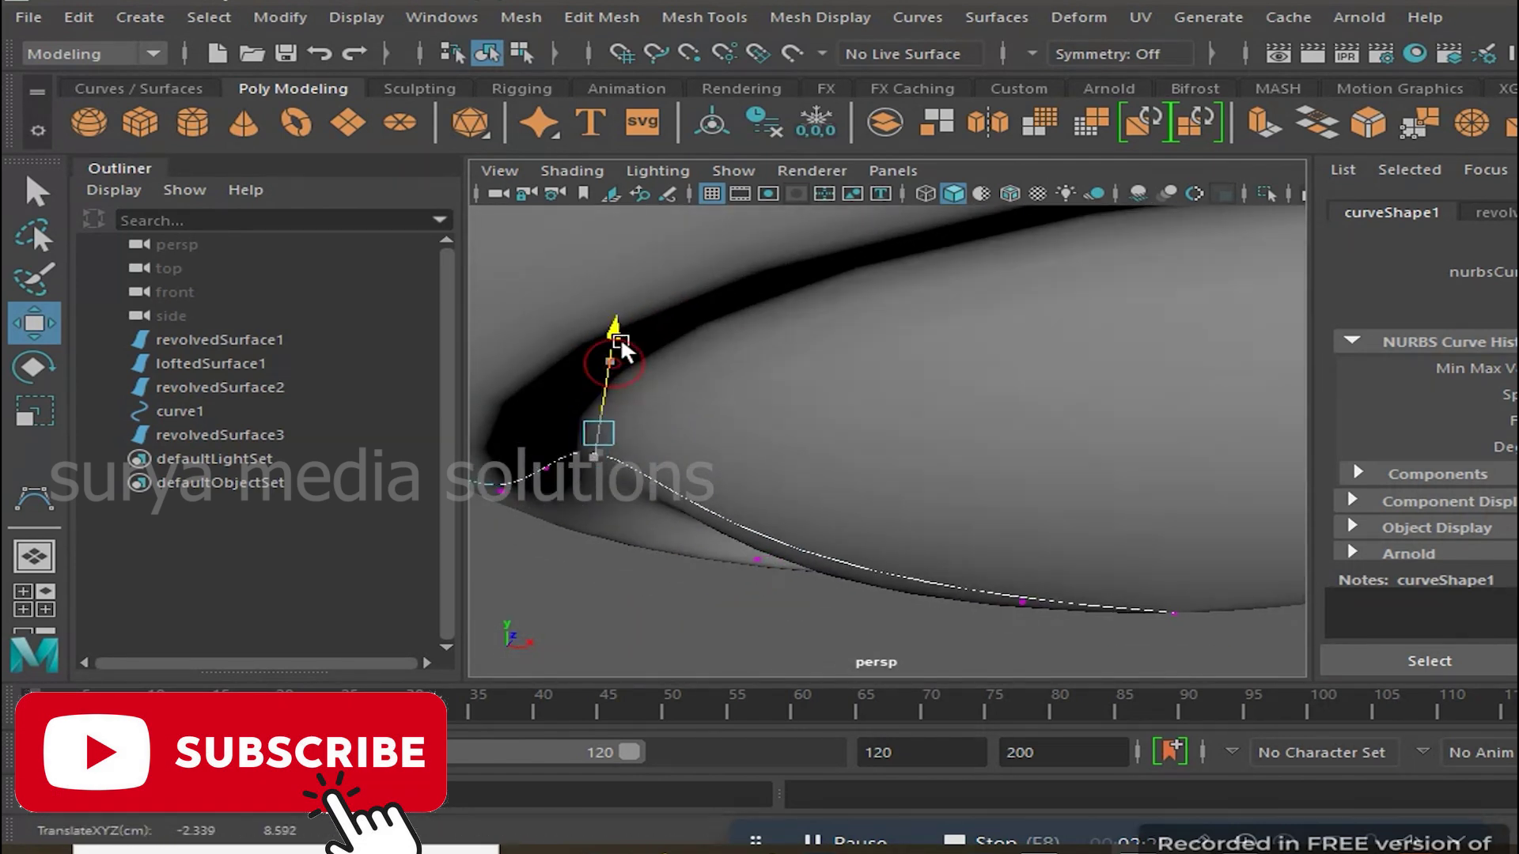
pyautogui.scroll(-5, 913, 451)
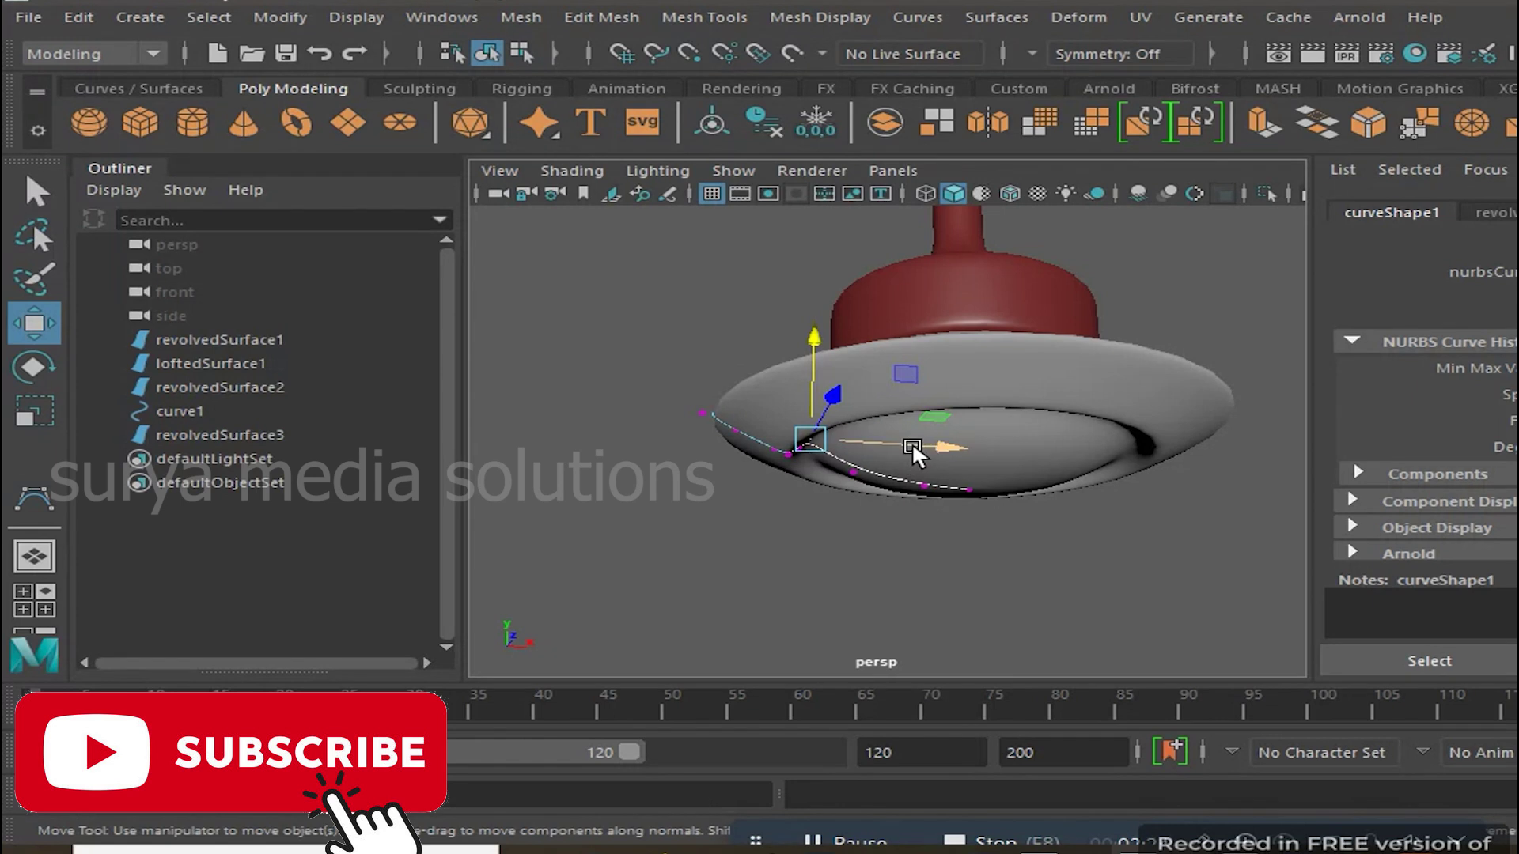
pyautogui.click(723, 614)
pyautogui.keyDown('alt'); pyautogui.moveTo(722, 614); pyautogui.dragTo(1073, 523); pyautogui.keyUp('alt')
pyautogui.rightClick(1032, 491)
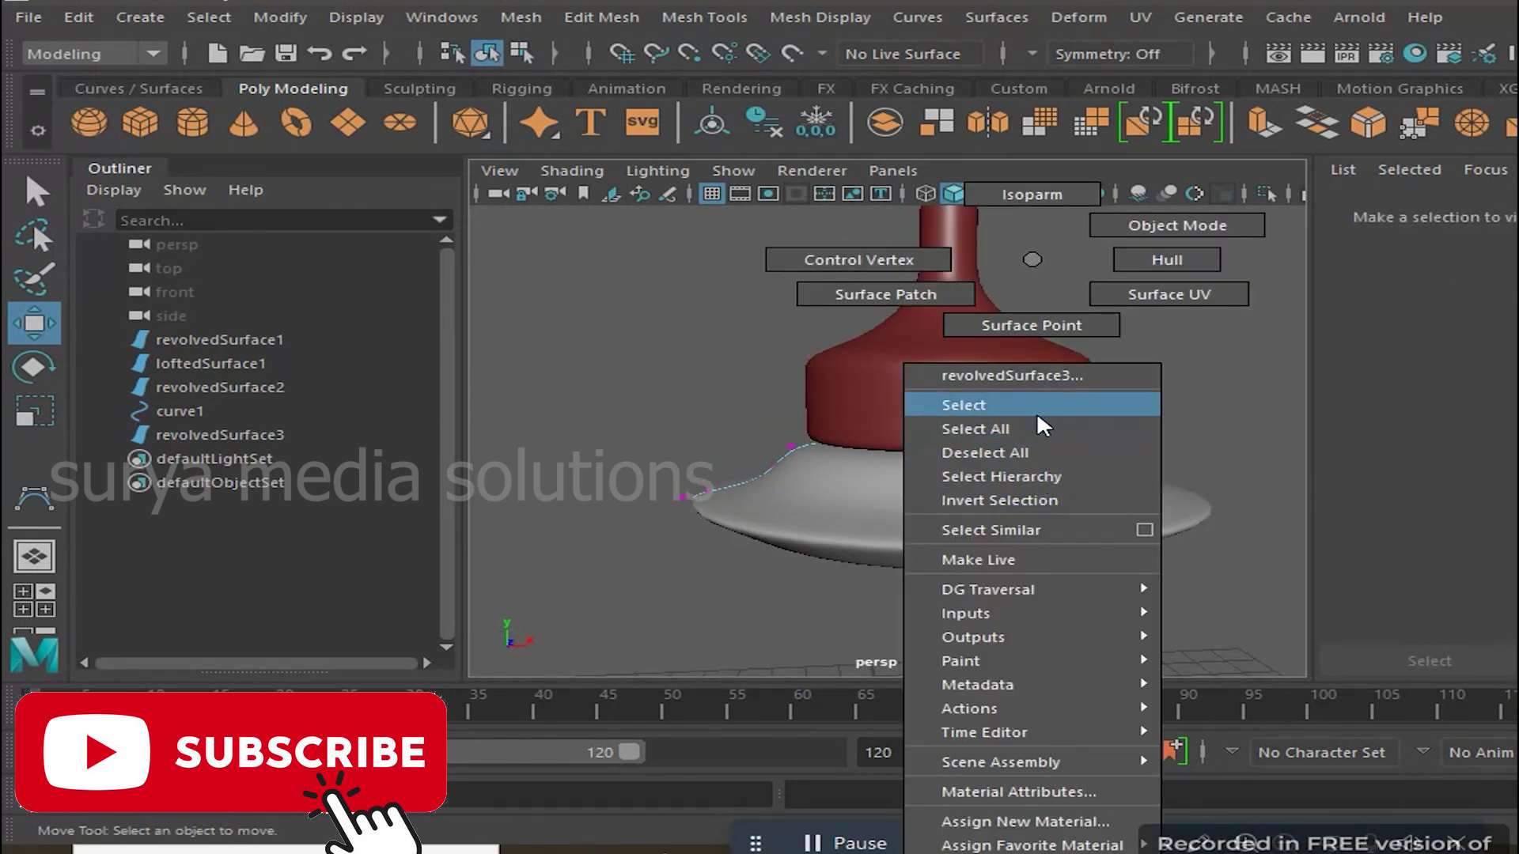
# Delete the profile curve curve1 from the Outliner
pyautogui.click(1052, 403)
pyautogui.click(196, 412)
pyautogui.press('Delete')
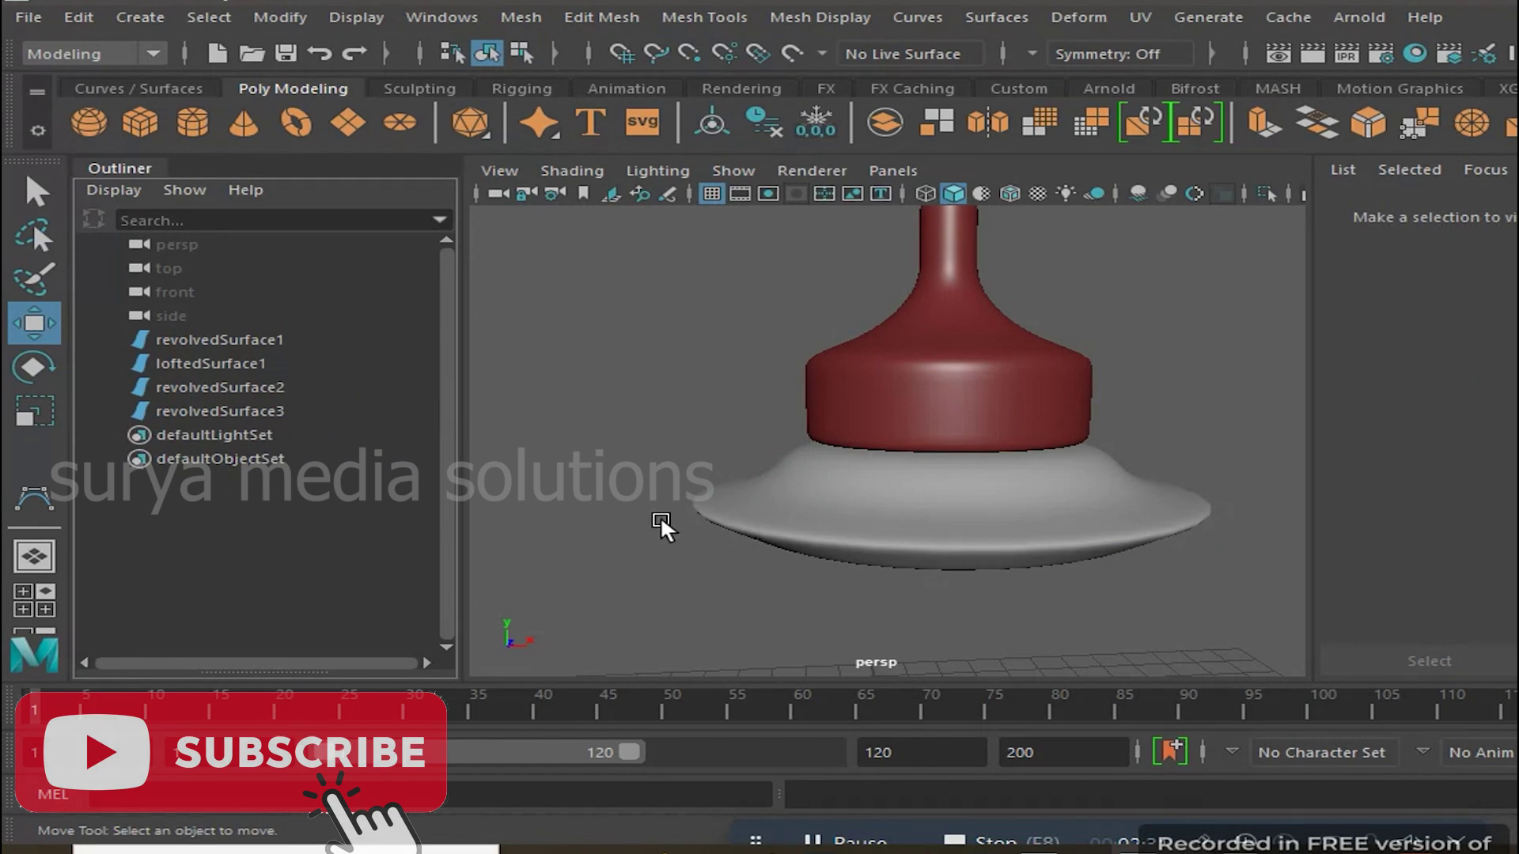
# Scale revolvedSurface3 up to 1.579 to widen the shade
pyautogui.click(952, 502)
pyautogui.press('r')
pyautogui.moveTo(1021, 499); pyautogui.dragTo(1139, 497)
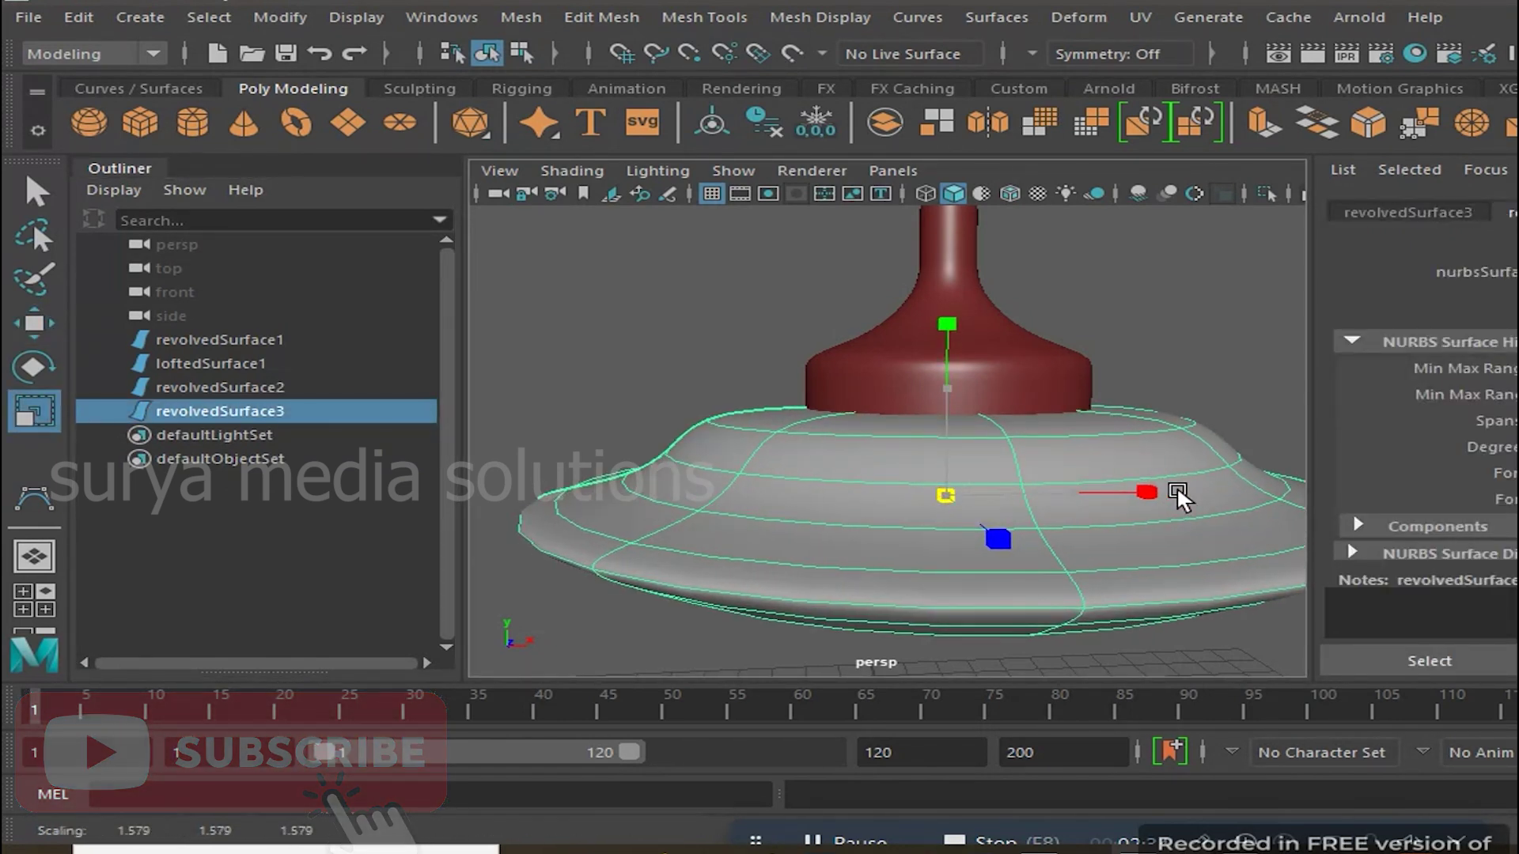
pyautogui.scroll(-3, 943, 435)
pyautogui.press('w')
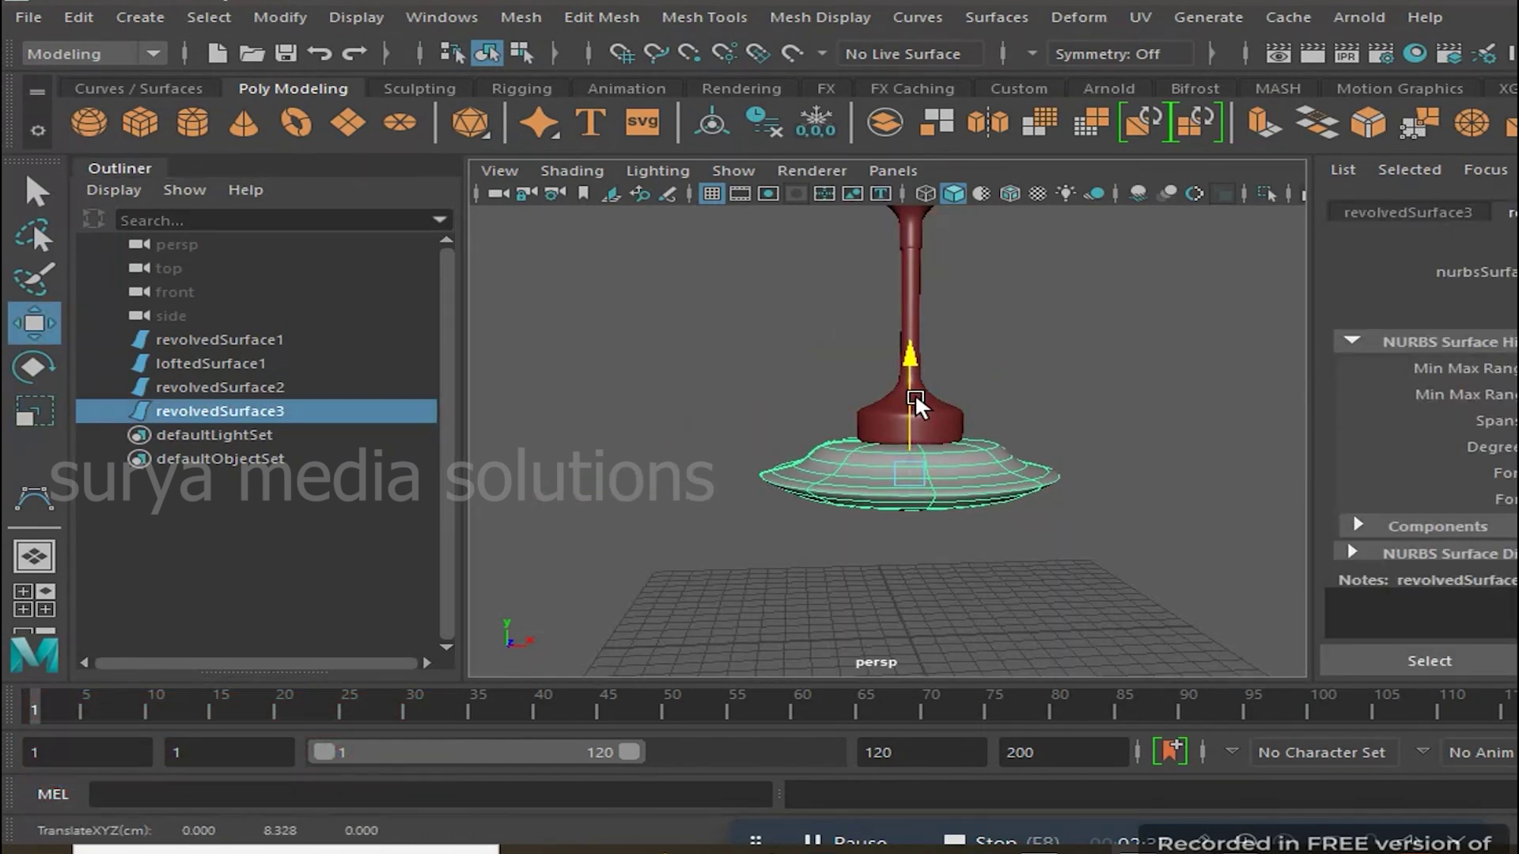
pyautogui.scroll(-5, 944, 435)
# Assign the existing red blinn1 material to the shade
pyautogui.moveTo(943, 435)
pyautogui.keyDown('alt'); pyautogui.mouseDown()
pyautogui.moveTo(1070, 429)
pyautogui.moveTo(922, 424)
pyautogui.mouseUp(); pyautogui.keyUp('alt')
pyautogui.scroll(5, 1068, 429)
pyautogui.click(803, 468)
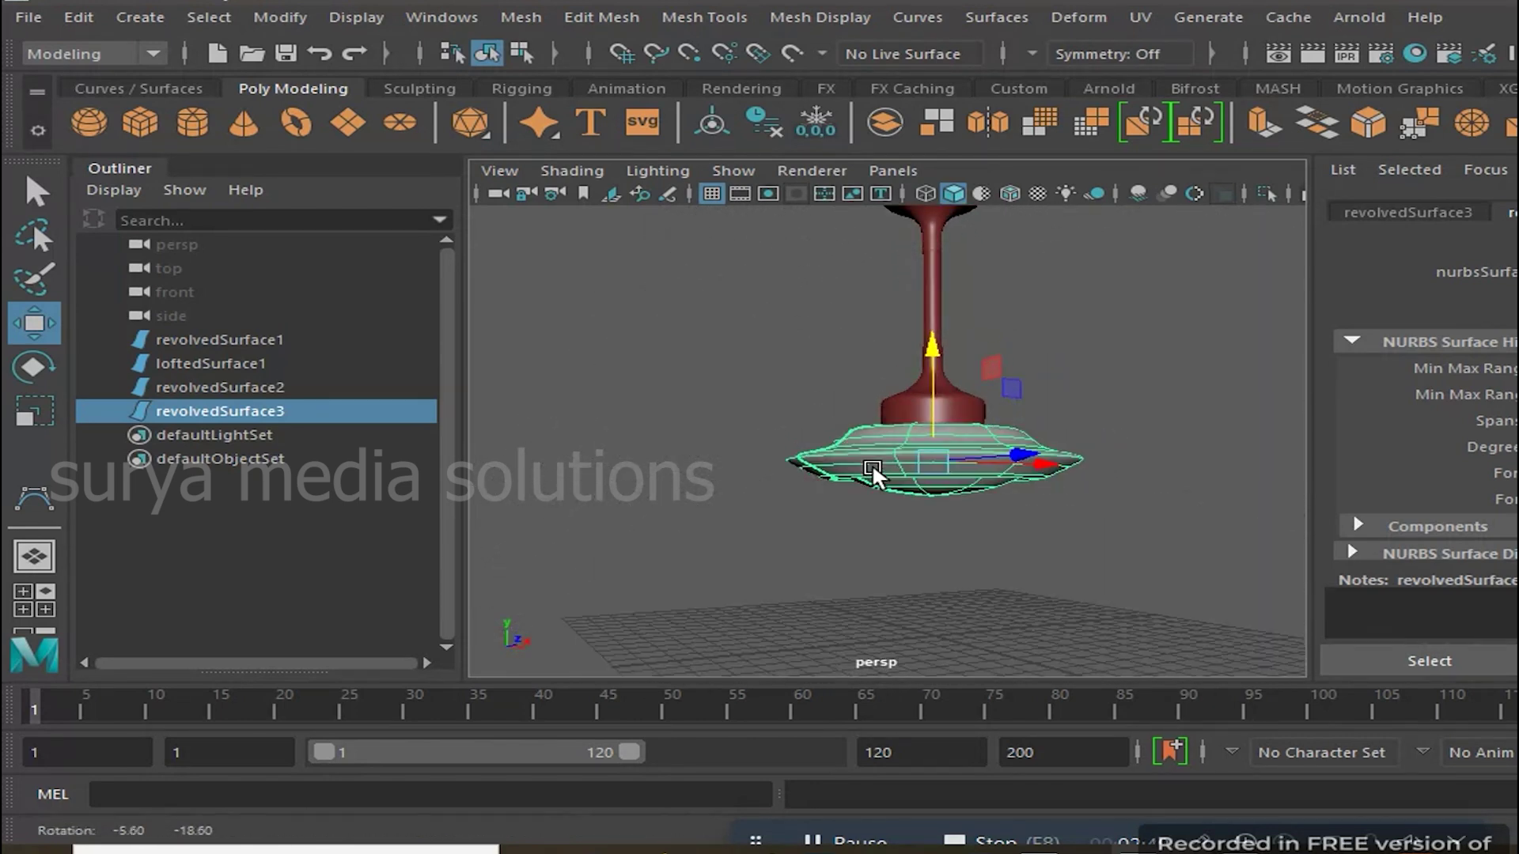
pyautogui.click(981, 467)
pyautogui.rightClick(981, 468)
pyautogui.moveTo(973, 853)
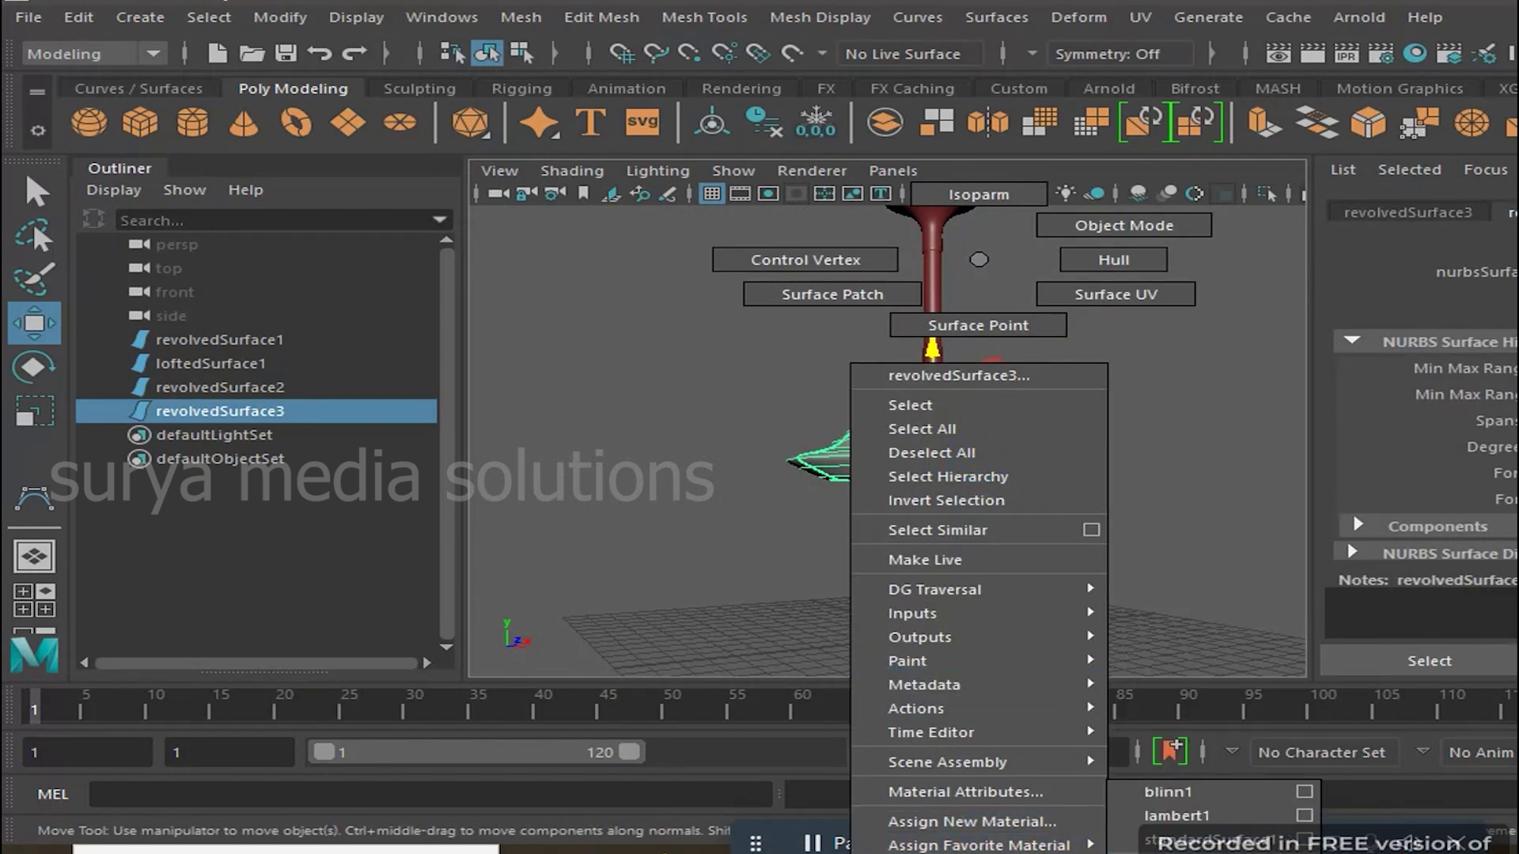
pyautogui.click(1197, 823)
pyautogui.click(1160, 509)
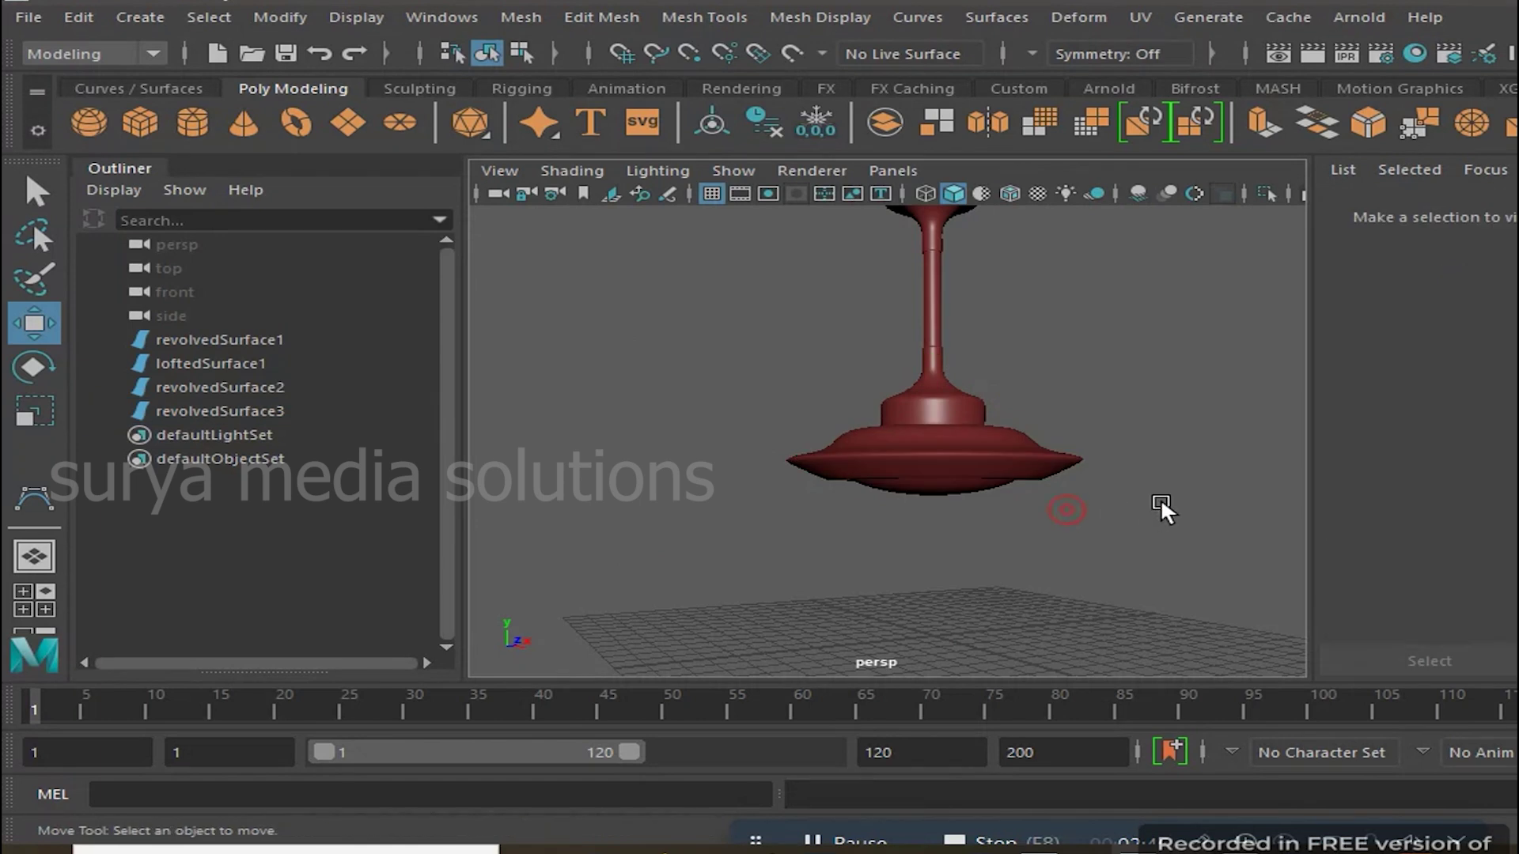
# Hide the grid and make the viewport fill the whole window
pyautogui.scroll(-5, 1160, 509)
pyautogui.moveTo(909, 662)
pyautogui.keyDown('alt'); pyautogui.mouseDown()
pyautogui.moveTo(1015, 445)
pyautogui.moveTo(983, 443)
pyautogui.mouseUp(); pyautogui.keyUp('alt')
pyautogui.scroll(5, 1015, 445)
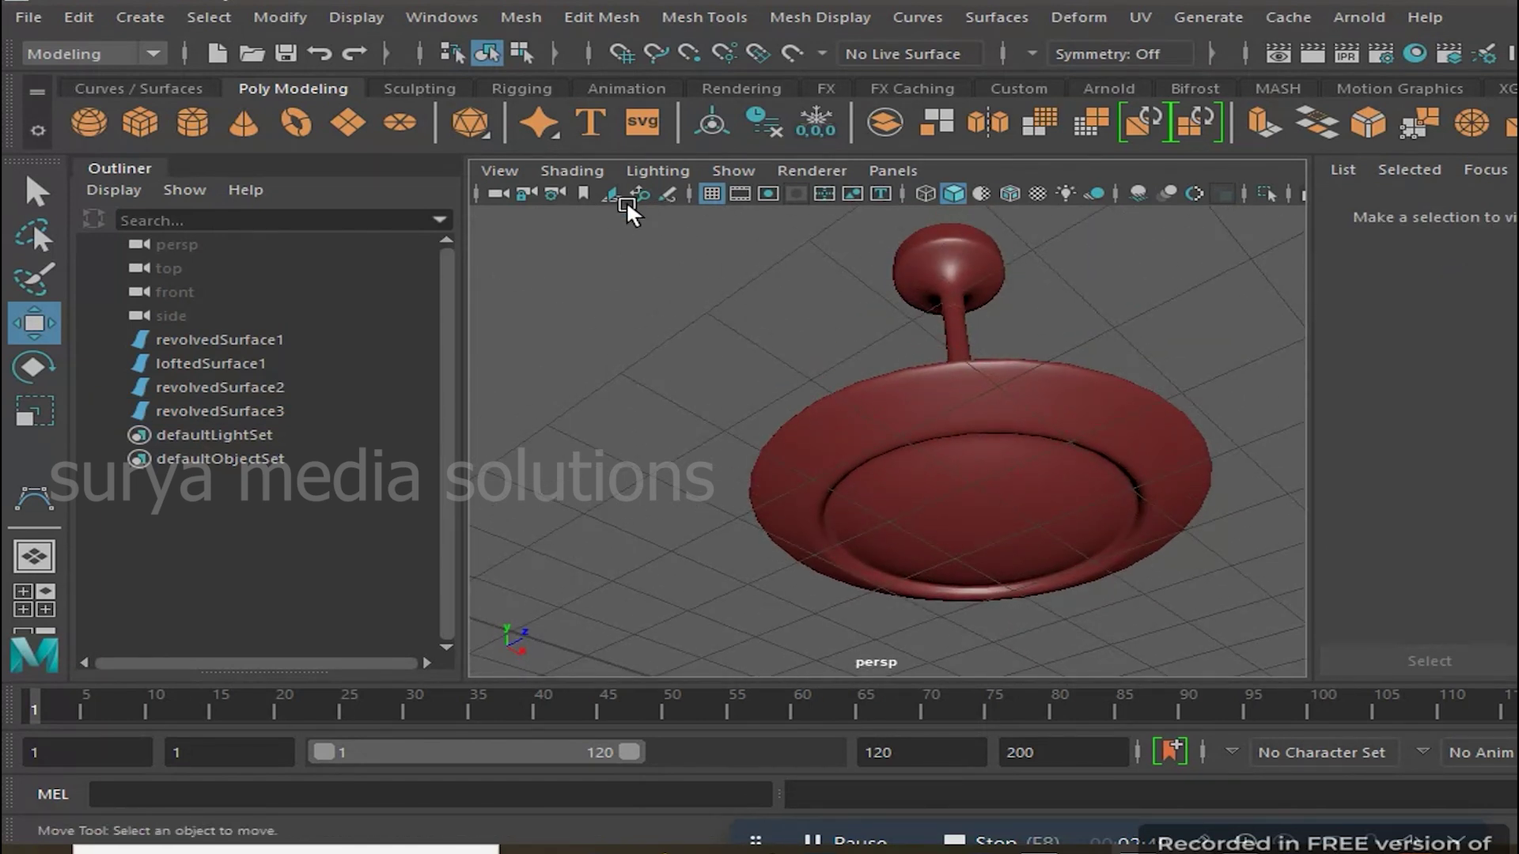
pyautogui.click(712, 194)
pyautogui.scroll(-3, 1002, 460)
pyautogui.hotkey('ctrl', 'space')
# Switch to a top-down view of the fan
pyautogui.moveTo(979, 484)
pyautogui.keyDown('alt'); pyautogui.mouseDown()
pyautogui.moveTo(515, 633)
pyautogui.moveTo(867, 750)
pyautogui.moveTo(946, 813)
pyautogui.moveTo(990, 651)
pyautogui.moveTo(932, 553)
pyautogui.mouseUp(); pyautogui.keyUp('alt')
pyautogui.scroll(2, 1127, 557)
pyautogui.keyDown('alt'); pyautogui.moveTo(1126, 557); pyautogui.dragTo(970, 583, button='middle'); pyautogui.keyUp('alt')
pyautogui.keyDown('alt'); pyautogui.moveTo(970, 583); pyautogui.dragTo(916, 609); pyautogui.keyUp('alt')
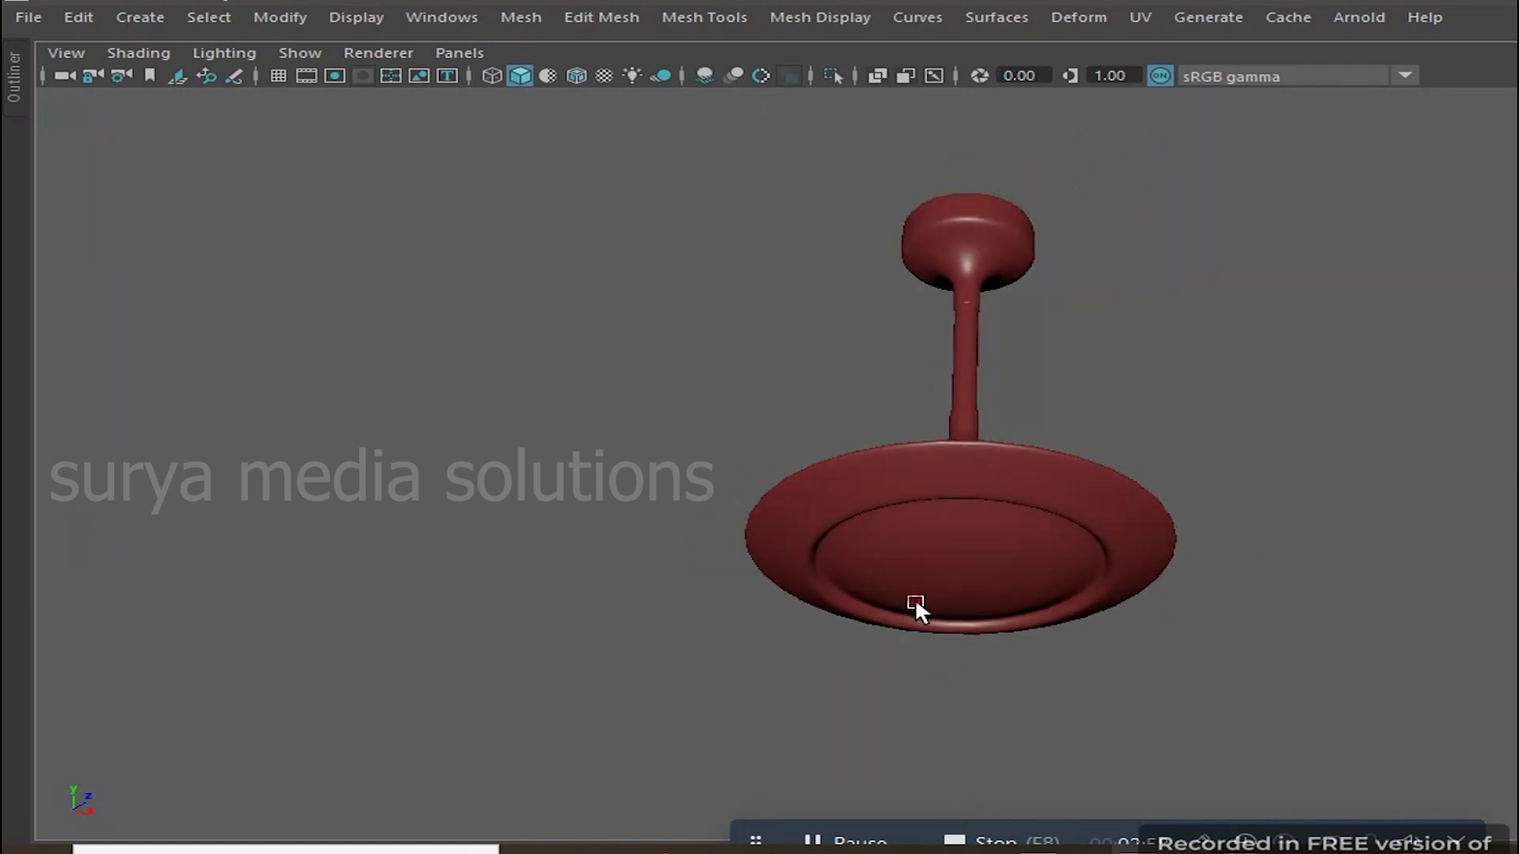
pyautogui.press('space')
pyautogui.press('space')
pyautogui.scroll(-4, 1117, 500)
pyautogui.scroll(-1, 987, 506)
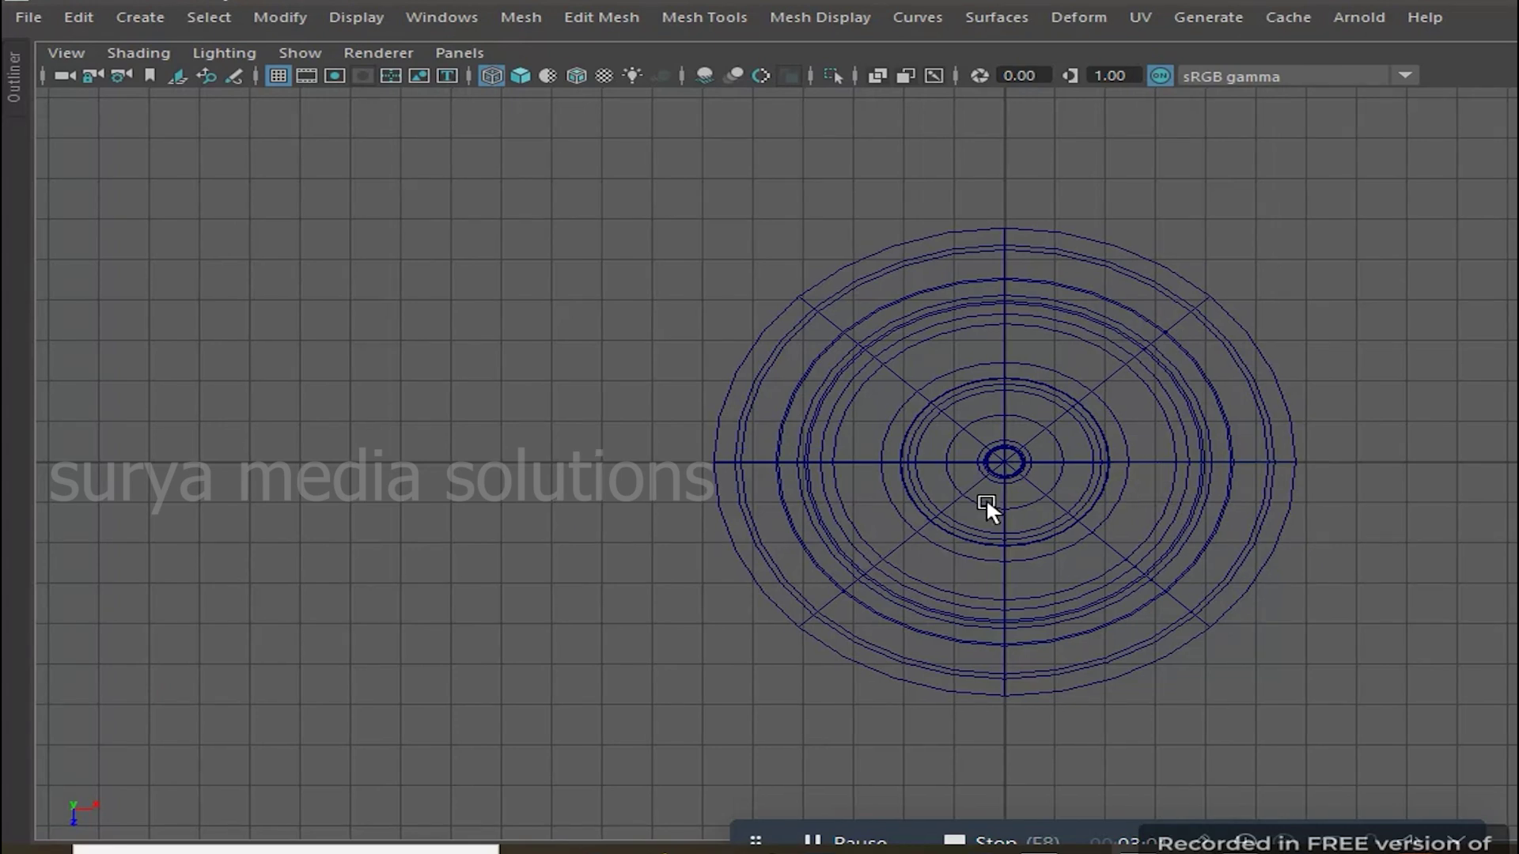
pyautogui.click(140, 17)
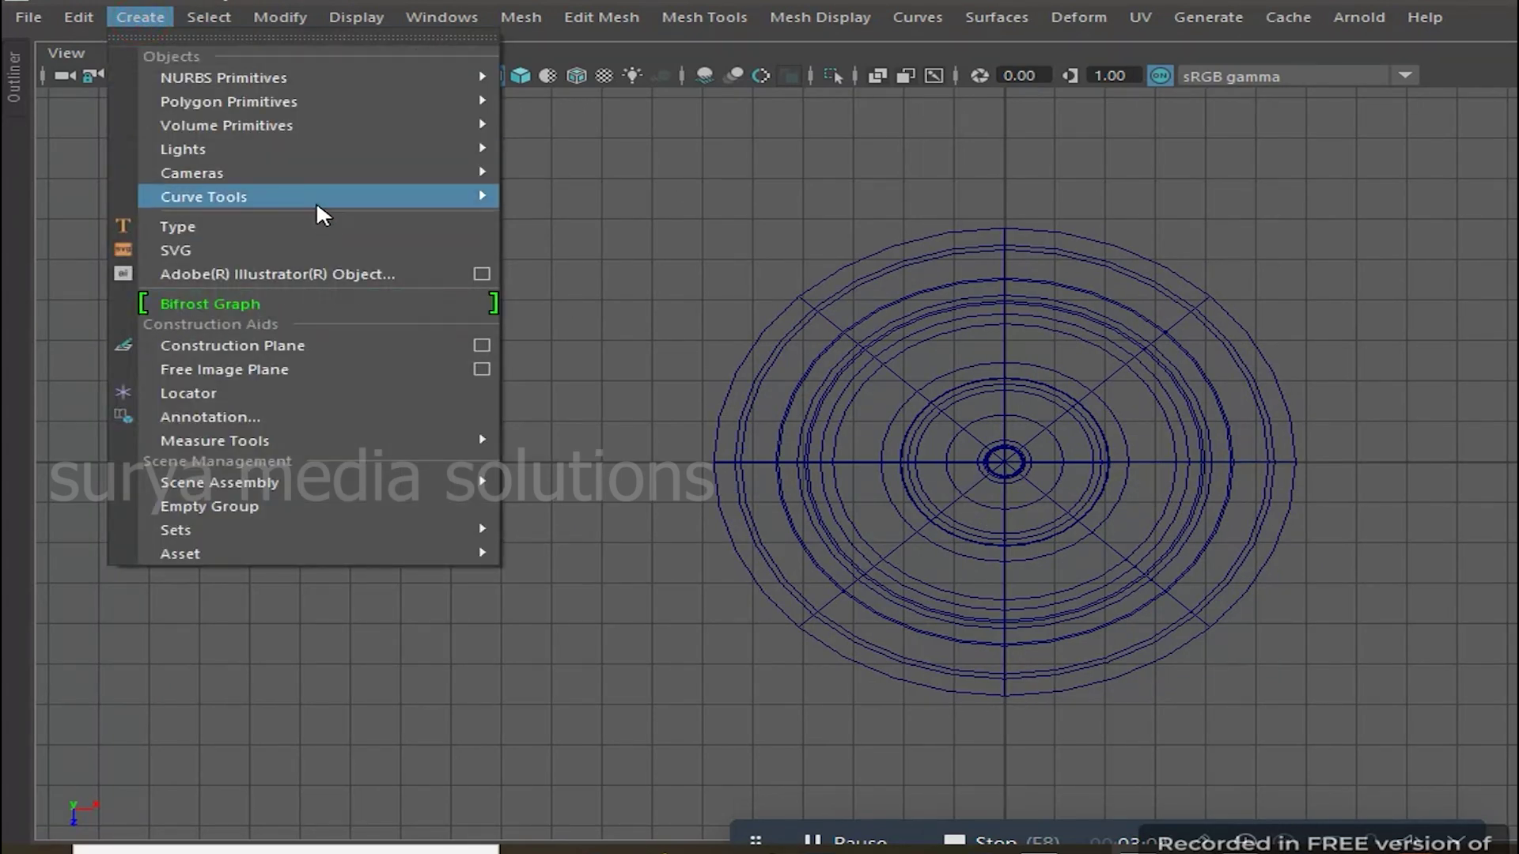
# In top view, draw a new curve extending right from the shade's centre
pyautogui.click(649, 192)
pyautogui.keyDown('alt'); pyautogui.moveTo(700, 200); pyautogui.dragTo(1484, 451, button='right'); pyautogui.keyUp('alt')
pyautogui.keyDown('alt'); pyautogui.moveTo(1485, 451); pyautogui.dragTo(981, 447, button='middle'); pyautogui.keyUp('alt')
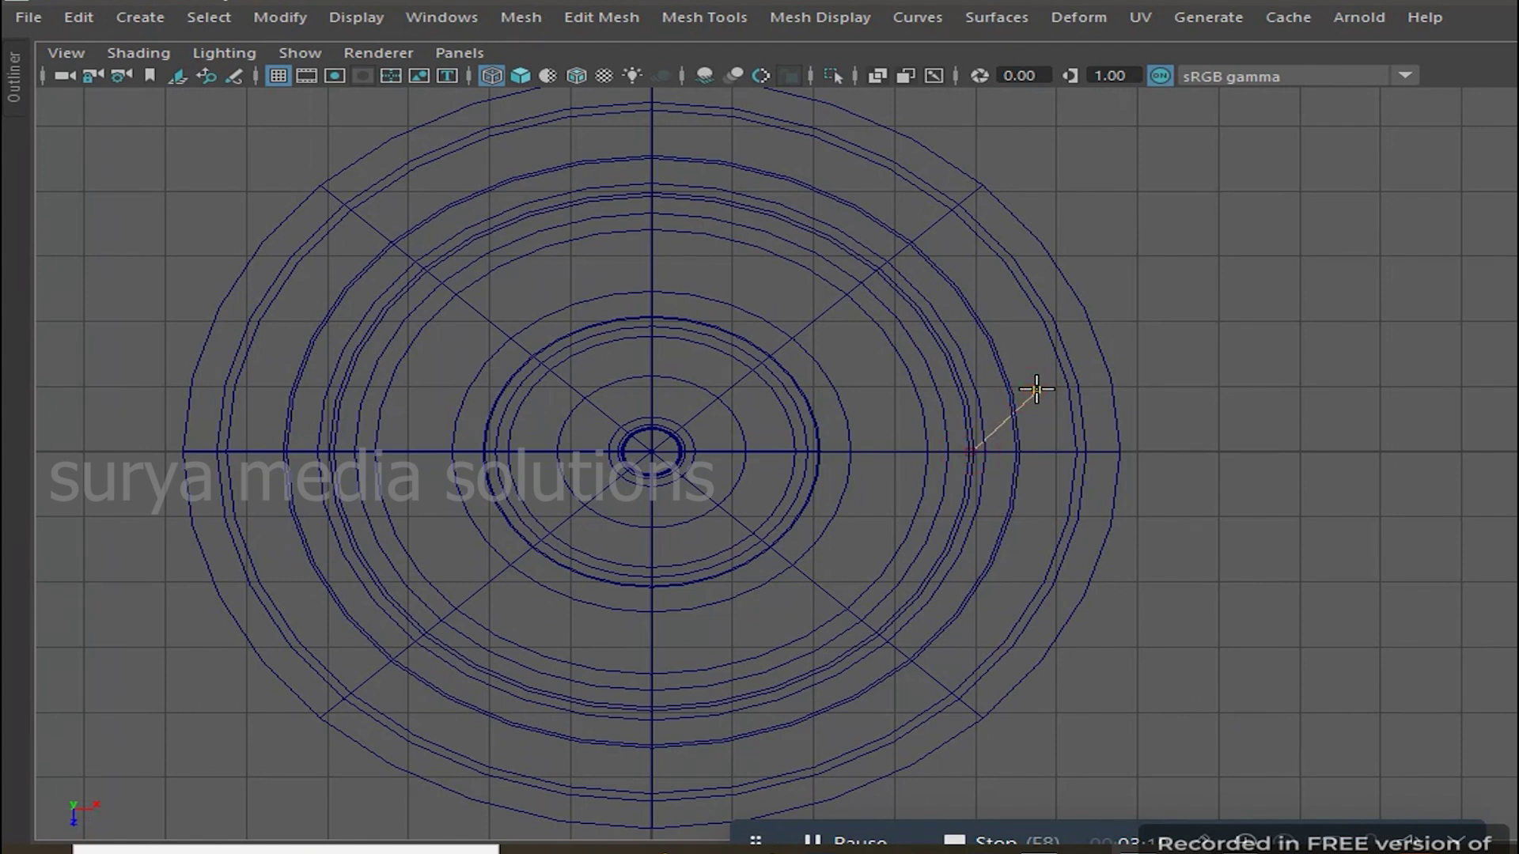
pyautogui.moveTo(1261, 413)
pyautogui.mouseDown()
pyautogui.moveTo(1174, 409)
pyautogui.moveTo(1339, 416)
pyautogui.mouseUp()
pyautogui.click(1479, 399)
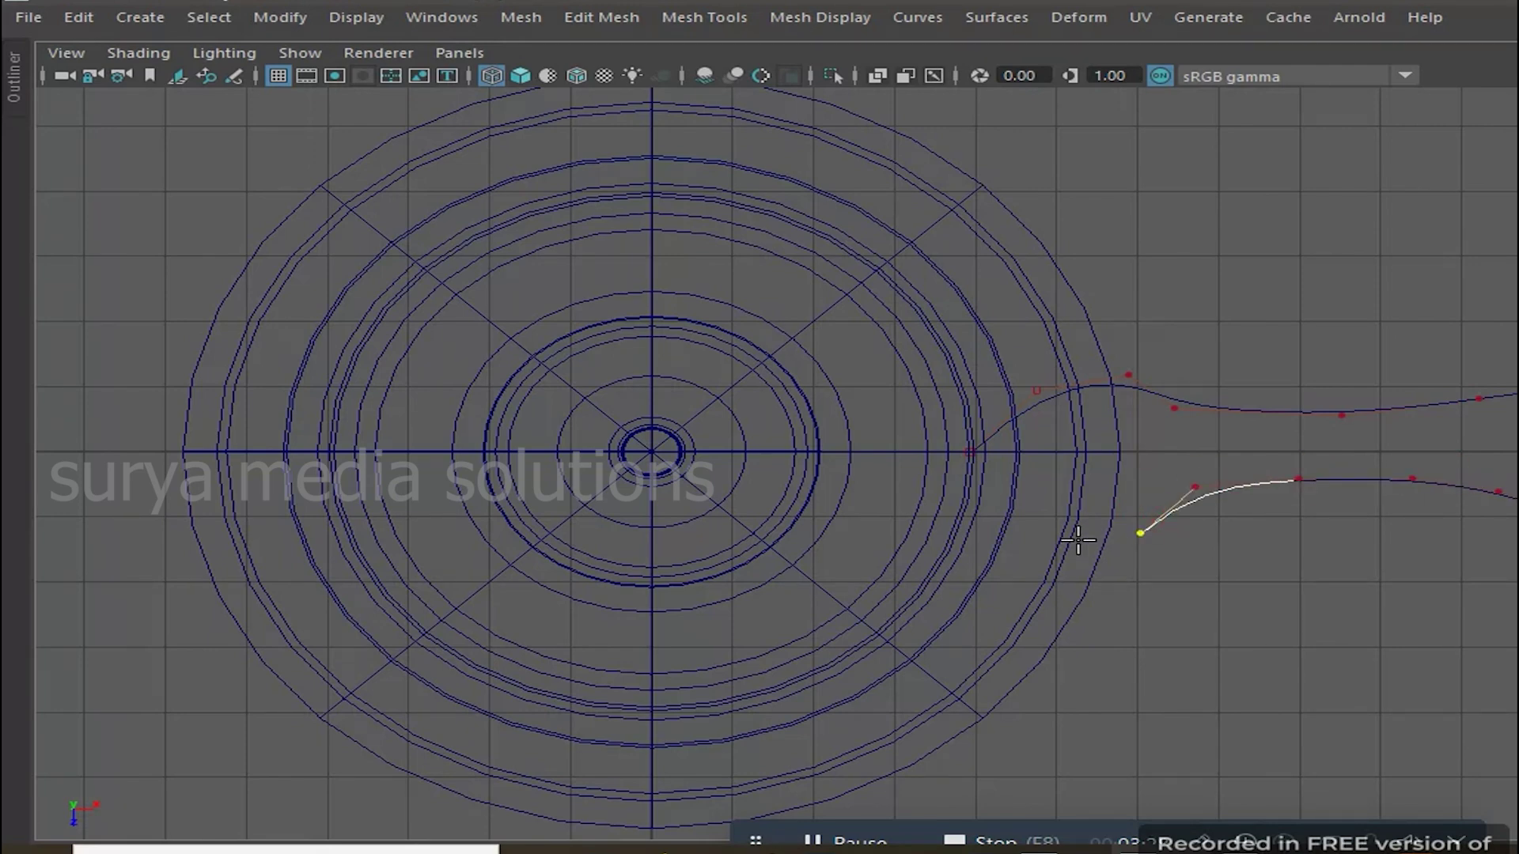
pyautogui.press('Return')
pyautogui.scroll(3, 1227, 492)
pyautogui.scroll(3, 1321, 547)
pyautogui.scroll(2, 912, 486)
# Move the upper curve's right-side control points to shape the blade outline
pyautogui.moveTo(1277, 257); pyautogui.dragTo(1136, 251, button='right')
pyautogui.scroll(2, 946, 316)
pyautogui.moveTo(976, 339); pyautogui.dragTo(1038, 403)
pyautogui.moveTo(1390, 305)
pyautogui.mouseDown()
pyautogui.moveTo(1508, 424)
pyautogui.moveTo(1469, 448)
pyautogui.mouseUp()
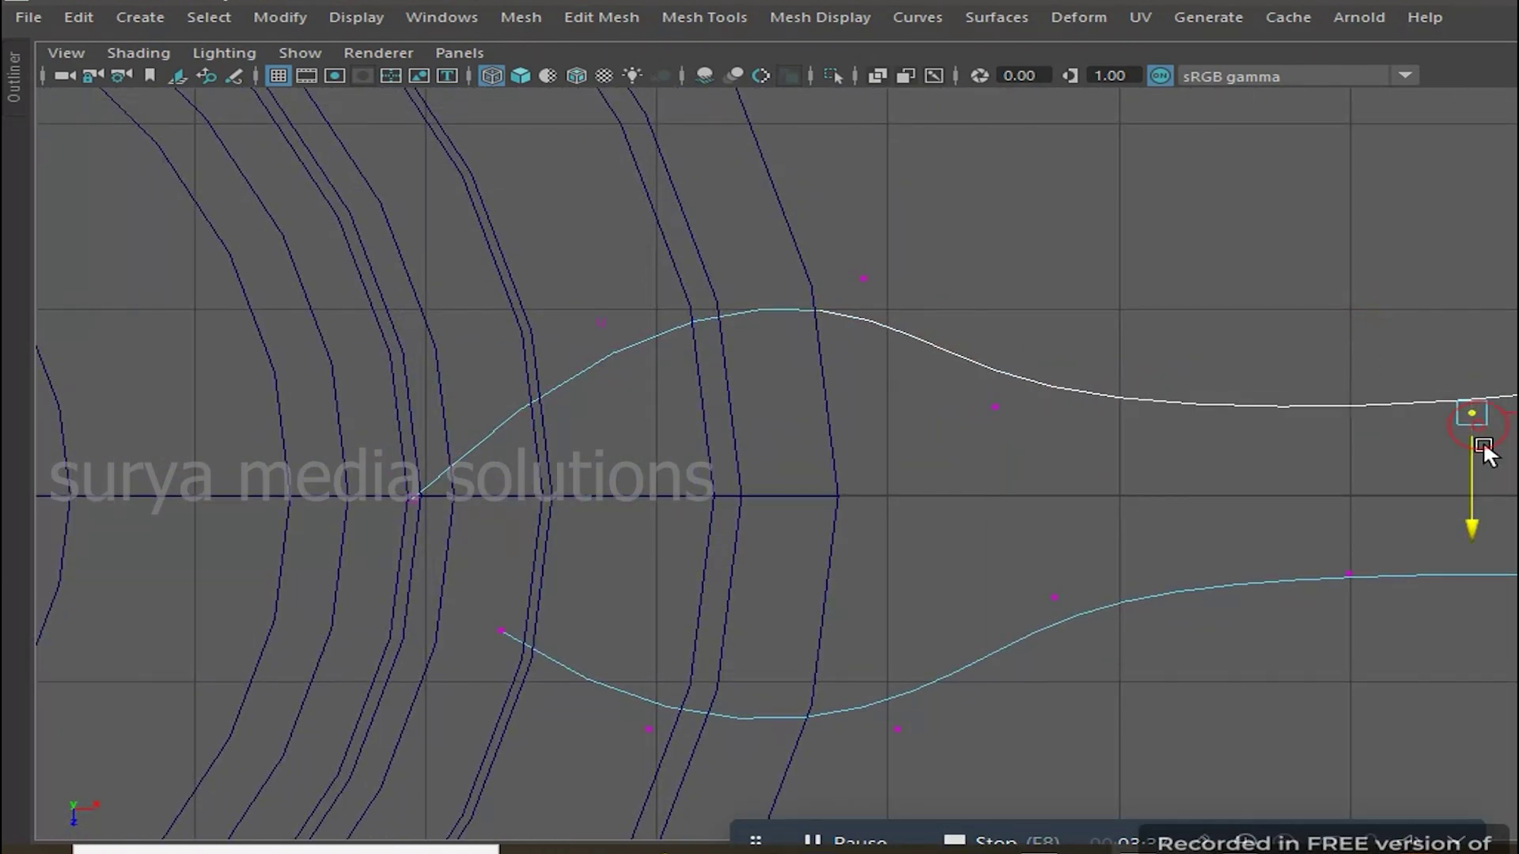
pyautogui.keyDown('alt'); pyautogui.moveTo(1503, 291); pyautogui.dragTo(1274, 315, button='middle'); pyautogui.keyUp('alt')
pyautogui.moveTo(1274, 315); pyautogui.dragTo(1384, 525)
pyautogui.click(1478, 502)
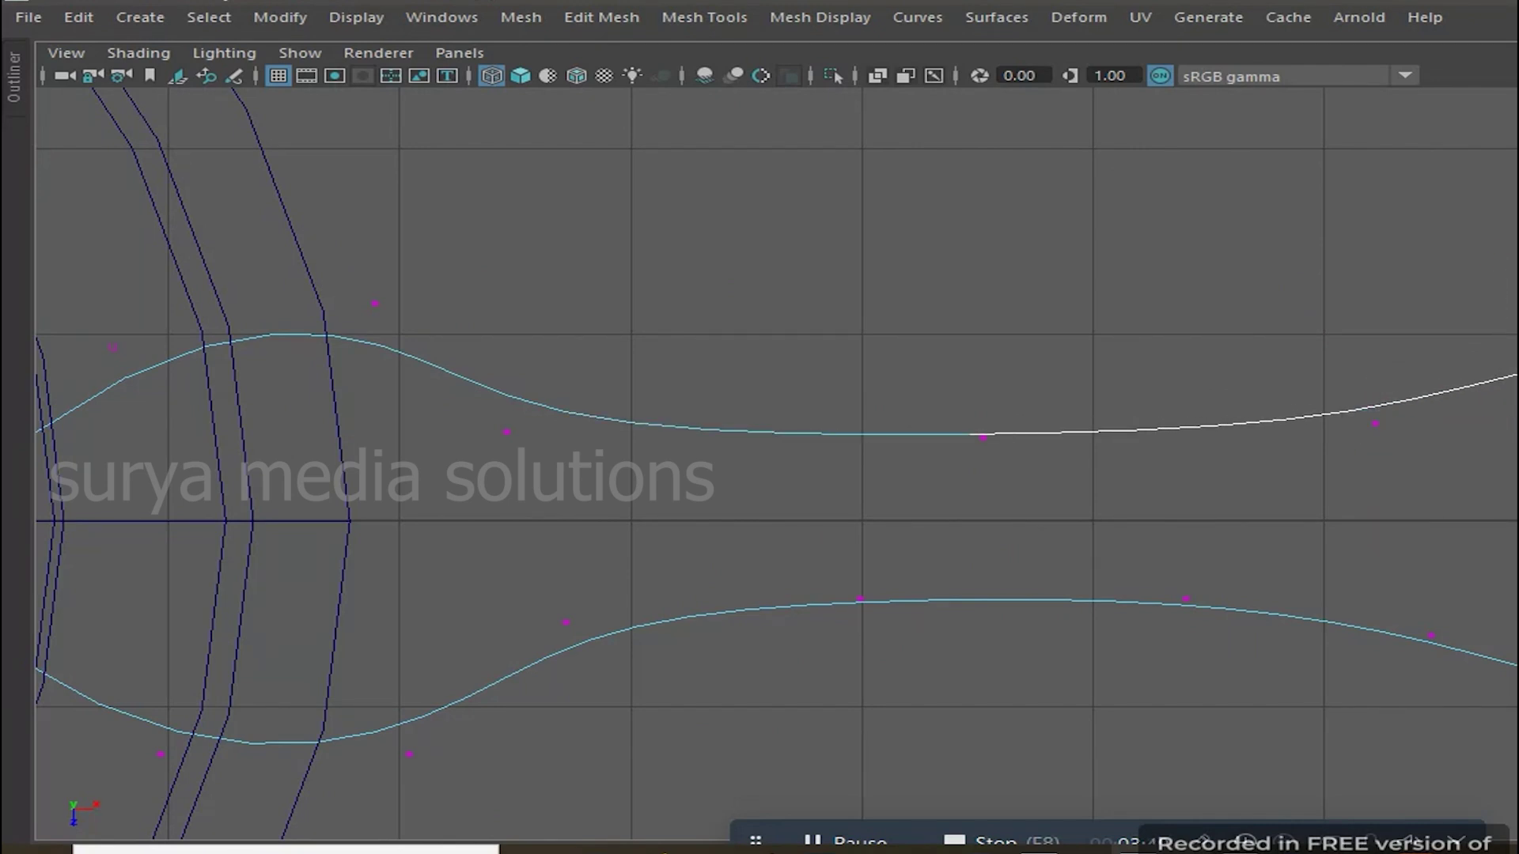
# Reshape the lower curve's control points to give the blade edge its bulge
pyautogui.keyDown('alt'); pyautogui.moveTo(932, 599); pyautogui.dragTo(1208, 570, button='middle'); pyautogui.keyUp('alt')
pyautogui.click(1105, 586)
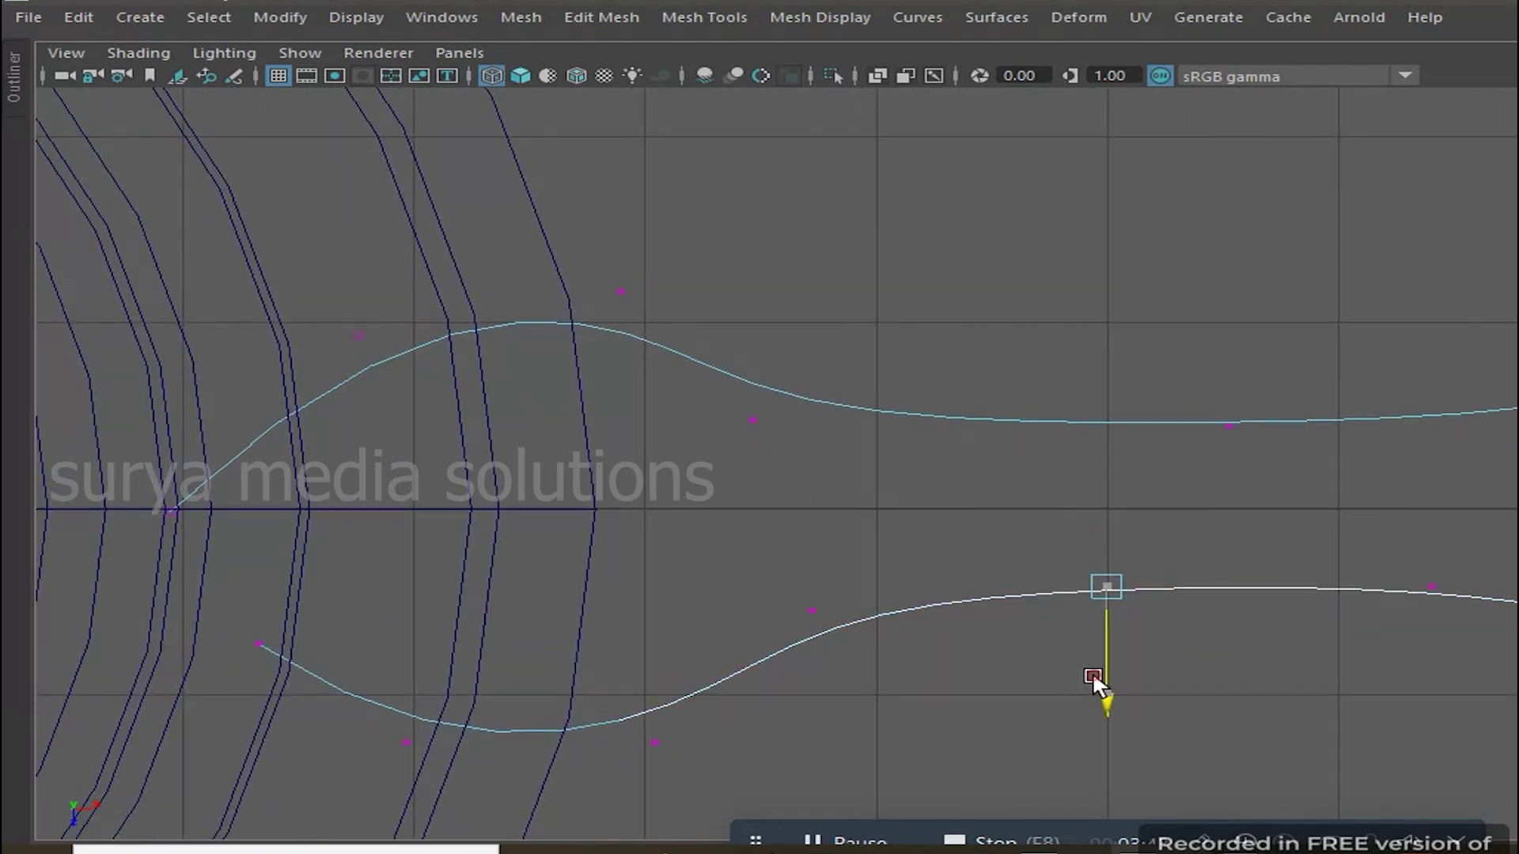
pyautogui.click(1462, 580)
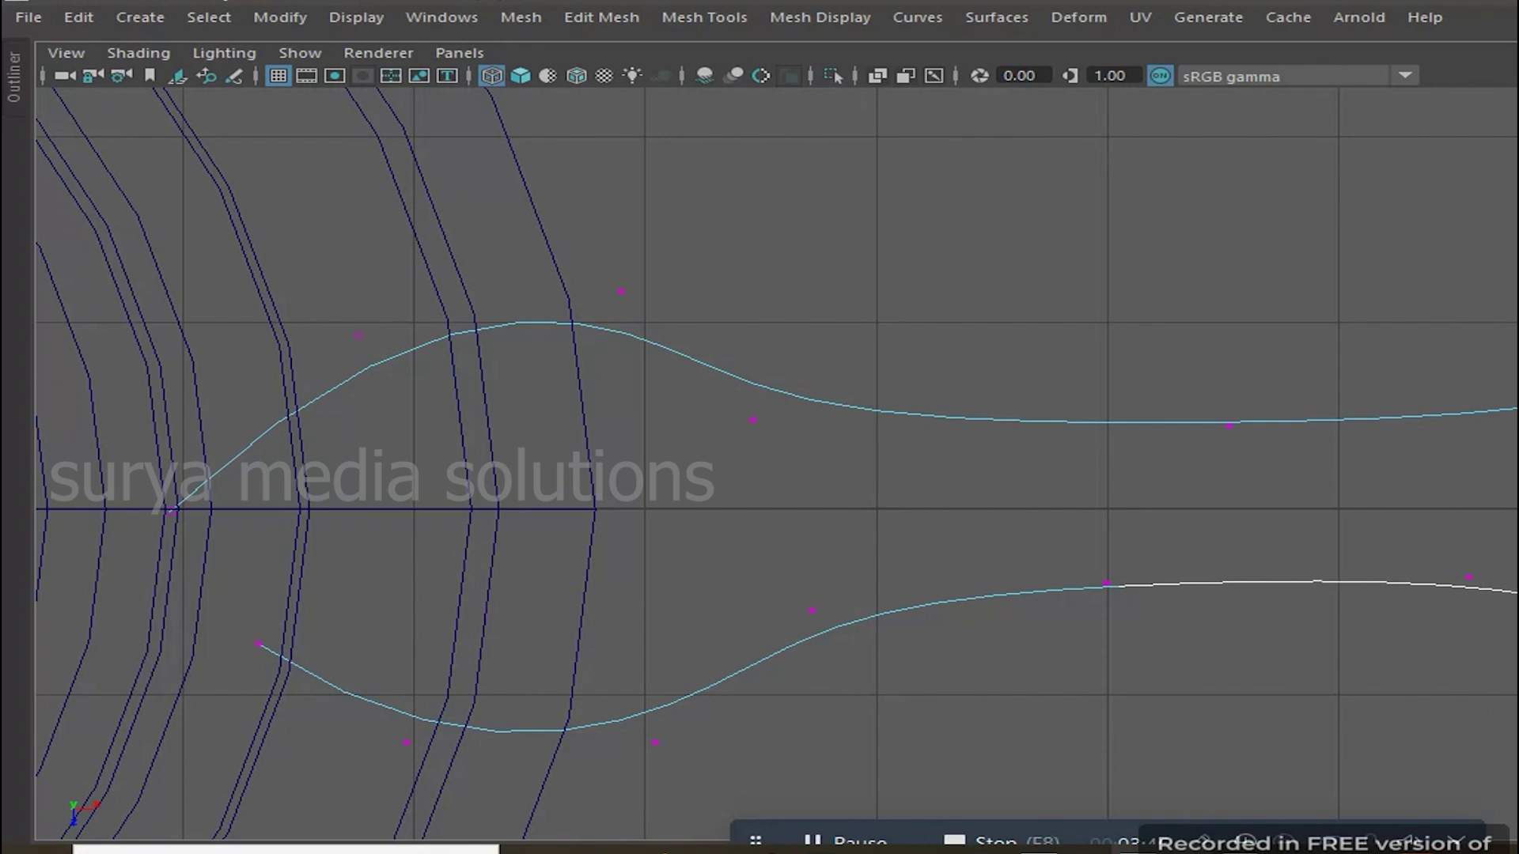
pyautogui.keyDown('alt'); pyautogui.moveTo(827, 617); pyautogui.dragTo(1294, 600, button='middle'); pyautogui.keyUp('alt')
pyautogui.click(1282, 596)
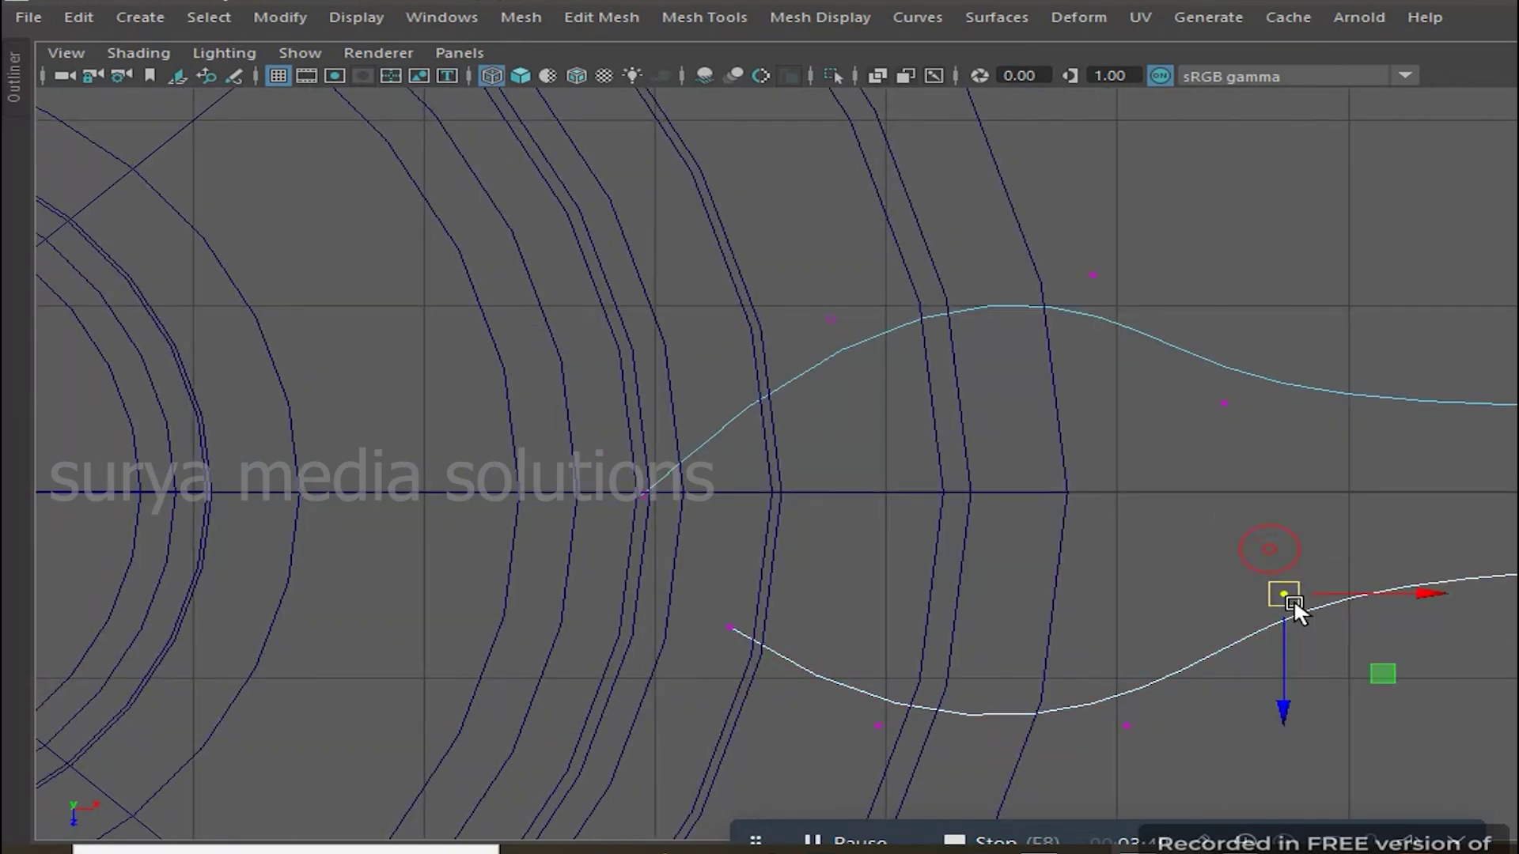
pyautogui.click(1128, 725)
pyautogui.moveTo(1132, 721); pyautogui.dragTo(1093, 709)
pyautogui.click(729, 629)
pyautogui.moveTo(746, 633); pyautogui.dragTo(719, 626)
# Move the left ends of both curves onto the centre line so they meet
pyautogui.click(630, 494)
pyautogui.moveTo(625, 492); pyautogui.dragTo(815, 489)
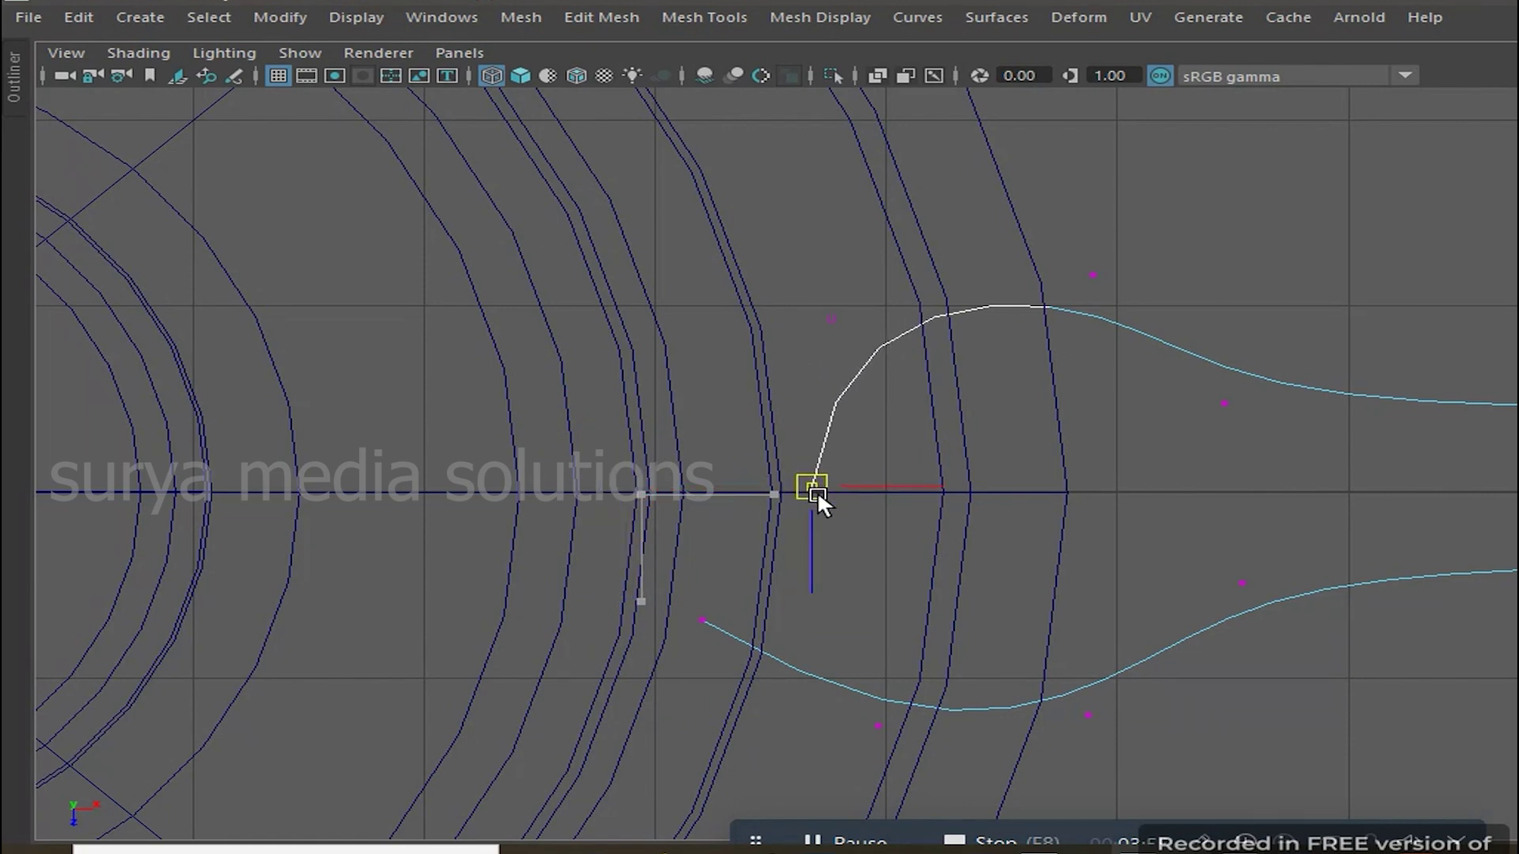
pyautogui.click(701, 620)
pyautogui.moveTo(701, 620)
pyautogui.mouseDown()
pyautogui.moveTo(857, 605)
pyautogui.moveTo(845, 623)
pyautogui.mouseUp()
pyautogui.click(1013, 672)
pyautogui.scroll(-2, 1265, 464)
# Raise and shift remaining control points to even out the rounded blade curve
pyautogui.click(915, 548)
pyautogui.moveTo(915, 547); pyautogui.dragTo(910, 437)
pyautogui.click(1077, 538)
pyautogui.moveTo(1076, 535); pyautogui.dragTo(1029, 535)
pyautogui.moveTo(1201, 436); pyautogui.dragTo(1161, 416)
pyautogui.moveTo(890, 408); pyautogui.dragTo(935, 444)
# Apply Curves > Move Seam to both blade curves and return to object mode
pyautogui.moveTo(1041, 407); pyautogui.dragTo(1256, 215, button='right')
pyautogui.click(1272, 202)
pyautogui.click(917, 16)
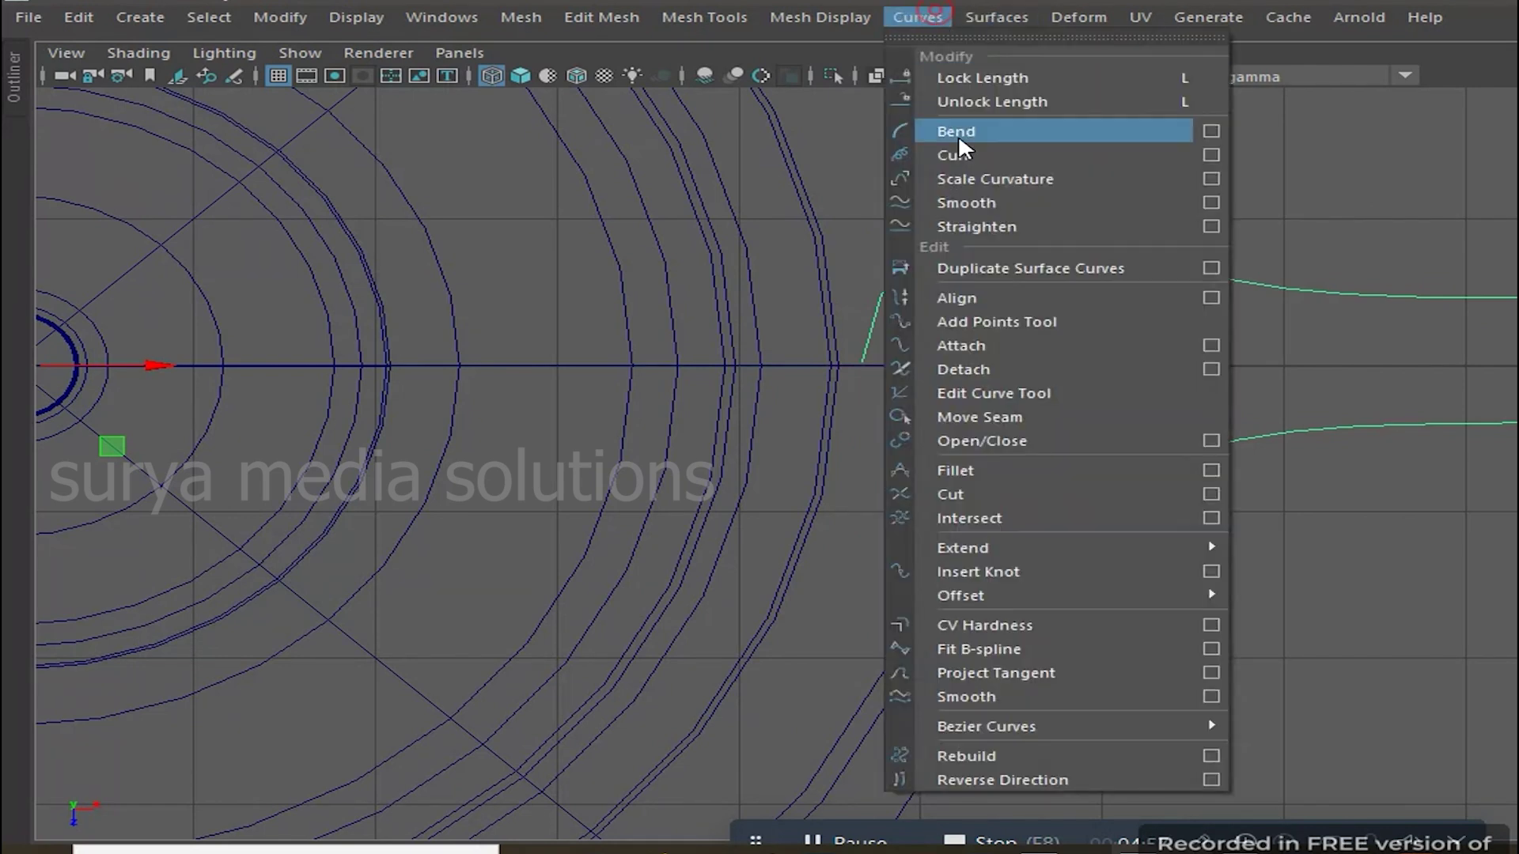
pyautogui.click(1008, 419)
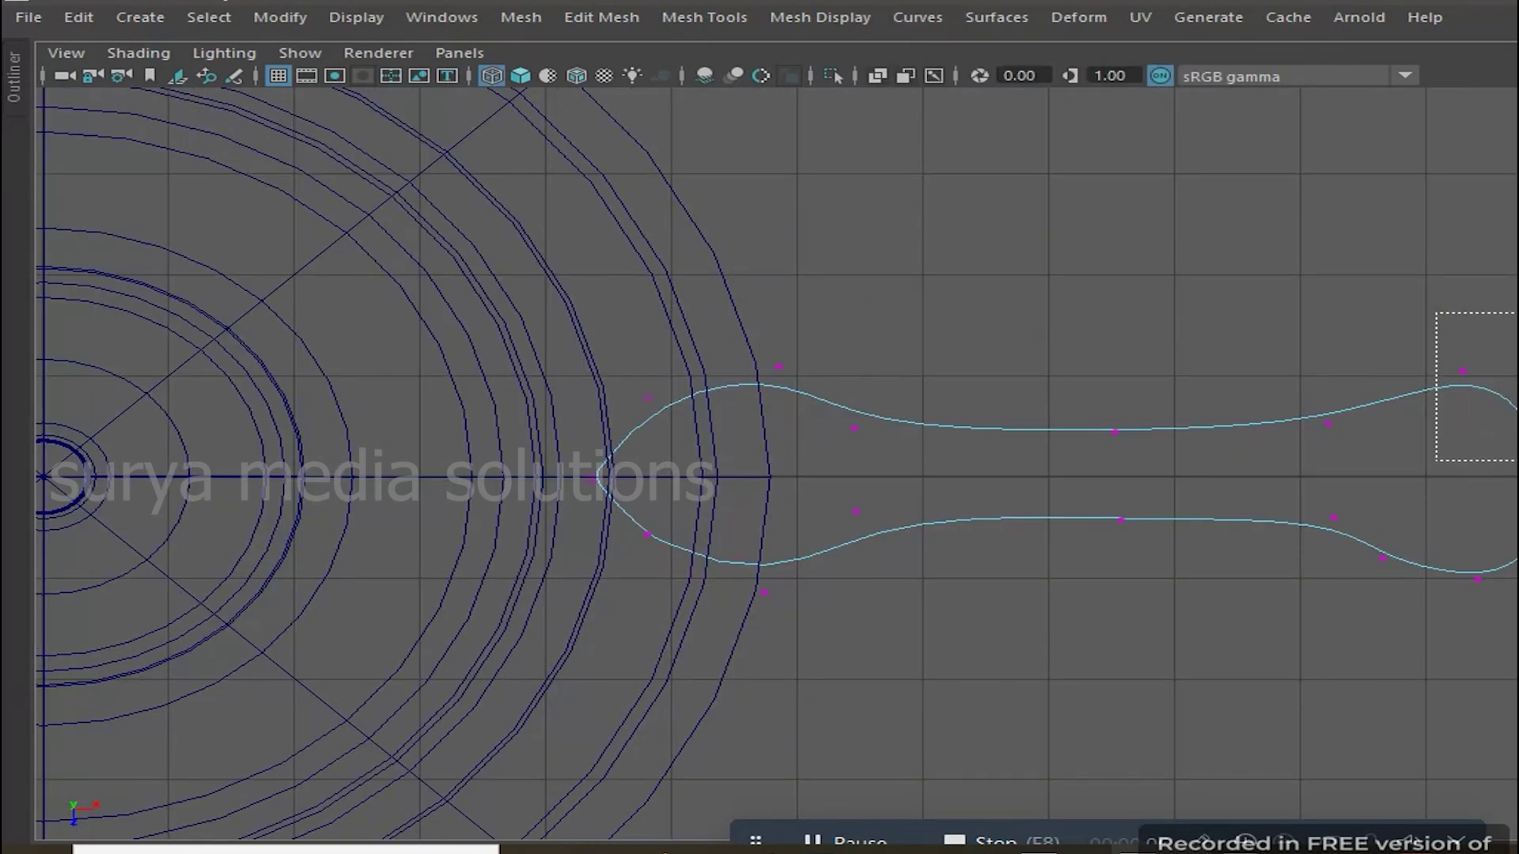
pyautogui.moveTo(1345, 462); pyautogui.dragTo(1211, 443, button='right')
pyautogui.press('space')
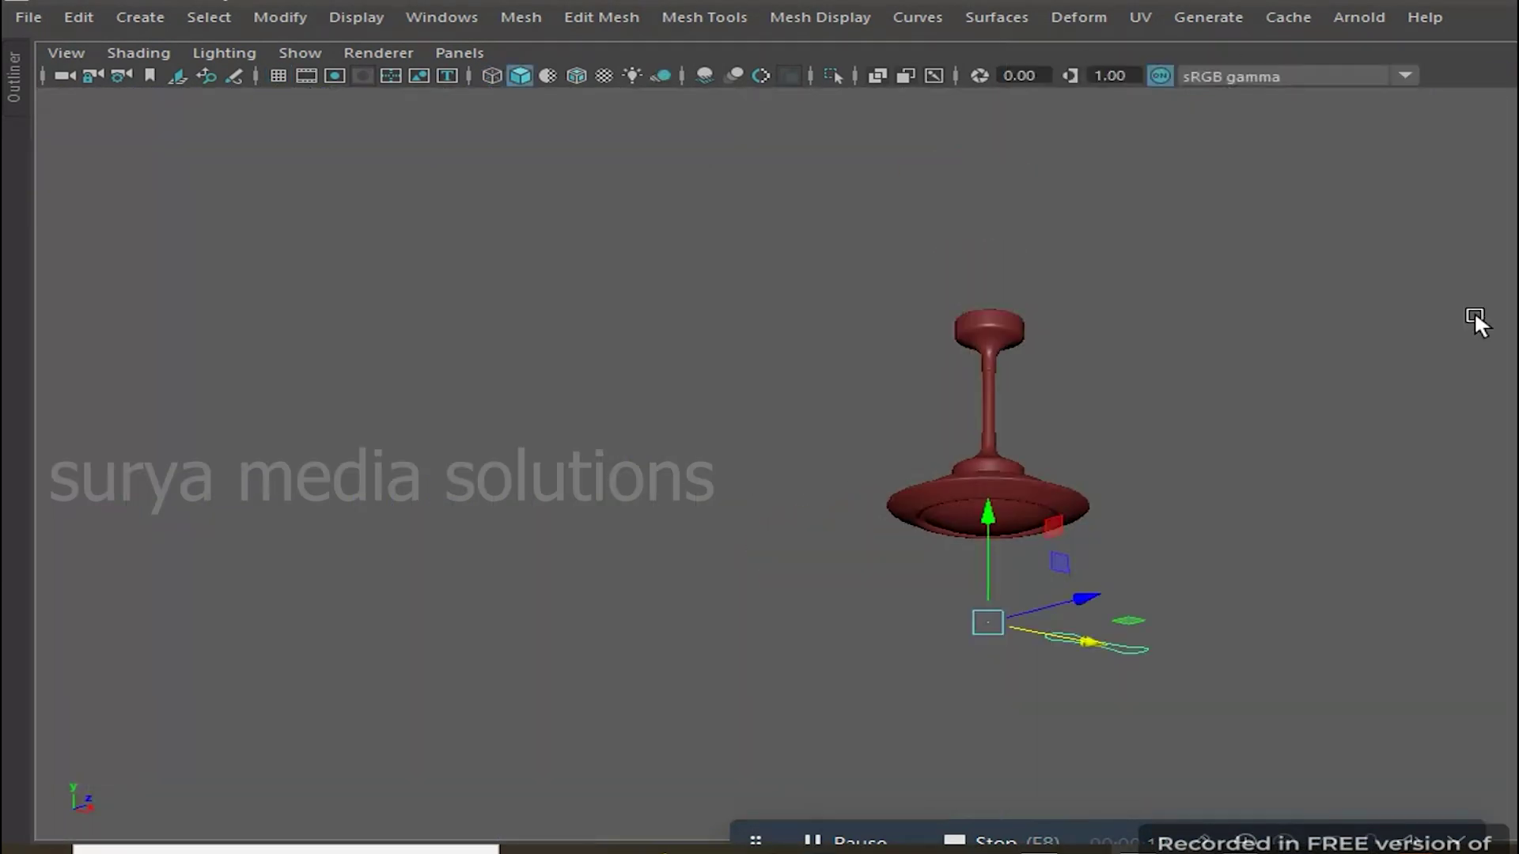
# In the shaded perspective view, raise the blade curves to the rim's height
pyautogui.moveTo(989, 561)
pyautogui.mouseDown()
pyautogui.moveTo(979, 425)
pyautogui.moveTo(1161, 510)
pyautogui.mouseUp()
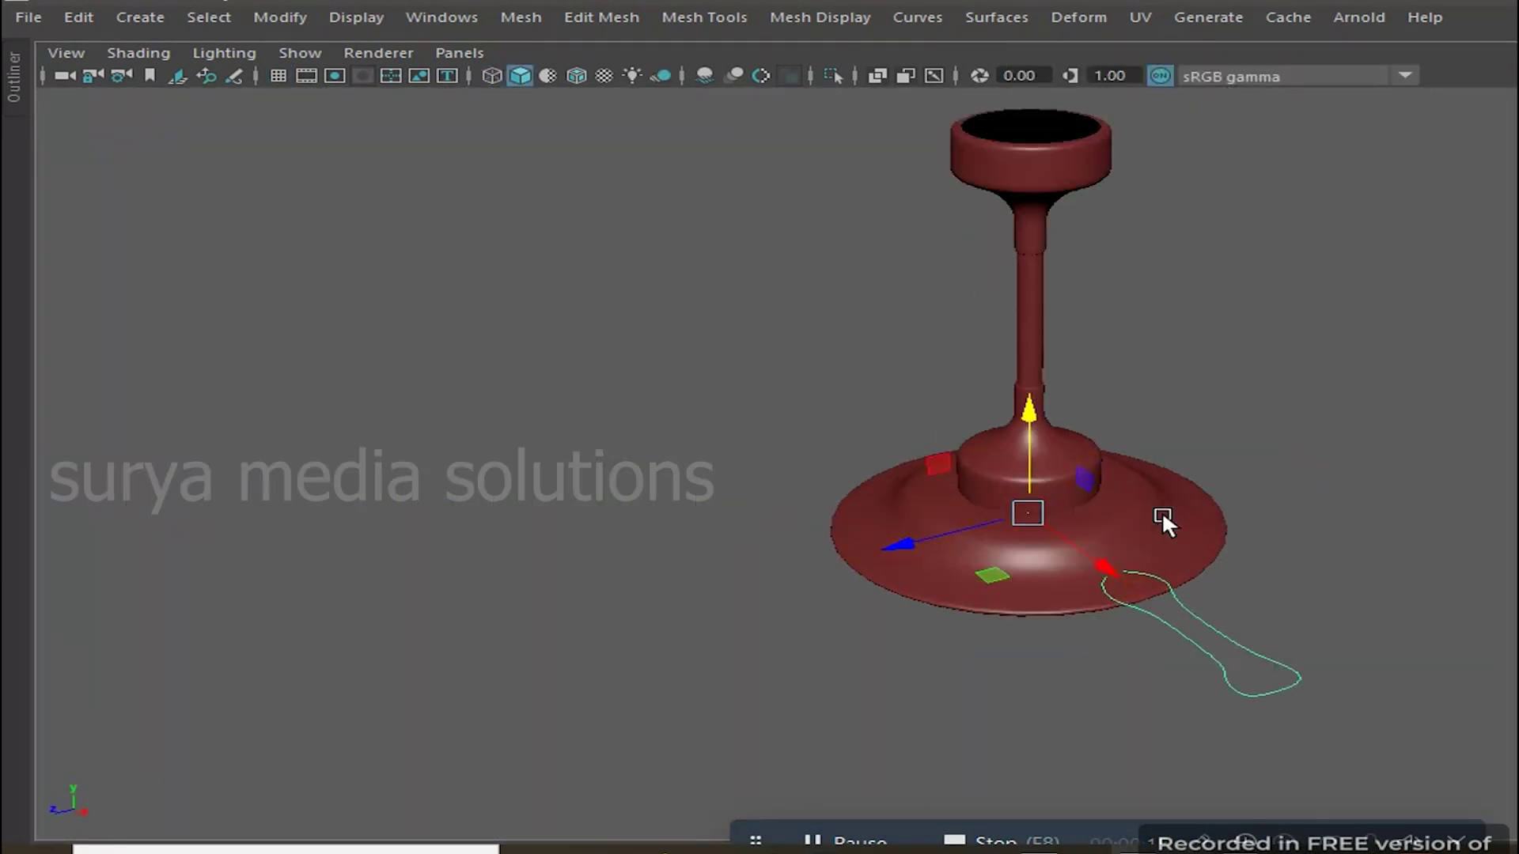
pyautogui.scroll(3, 1094, 450)
pyautogui.scroll(3, 1137, 455)
pyautogui.scroll(3, 1207, 505)
pyautogui.scroll(2, 1207, 510)
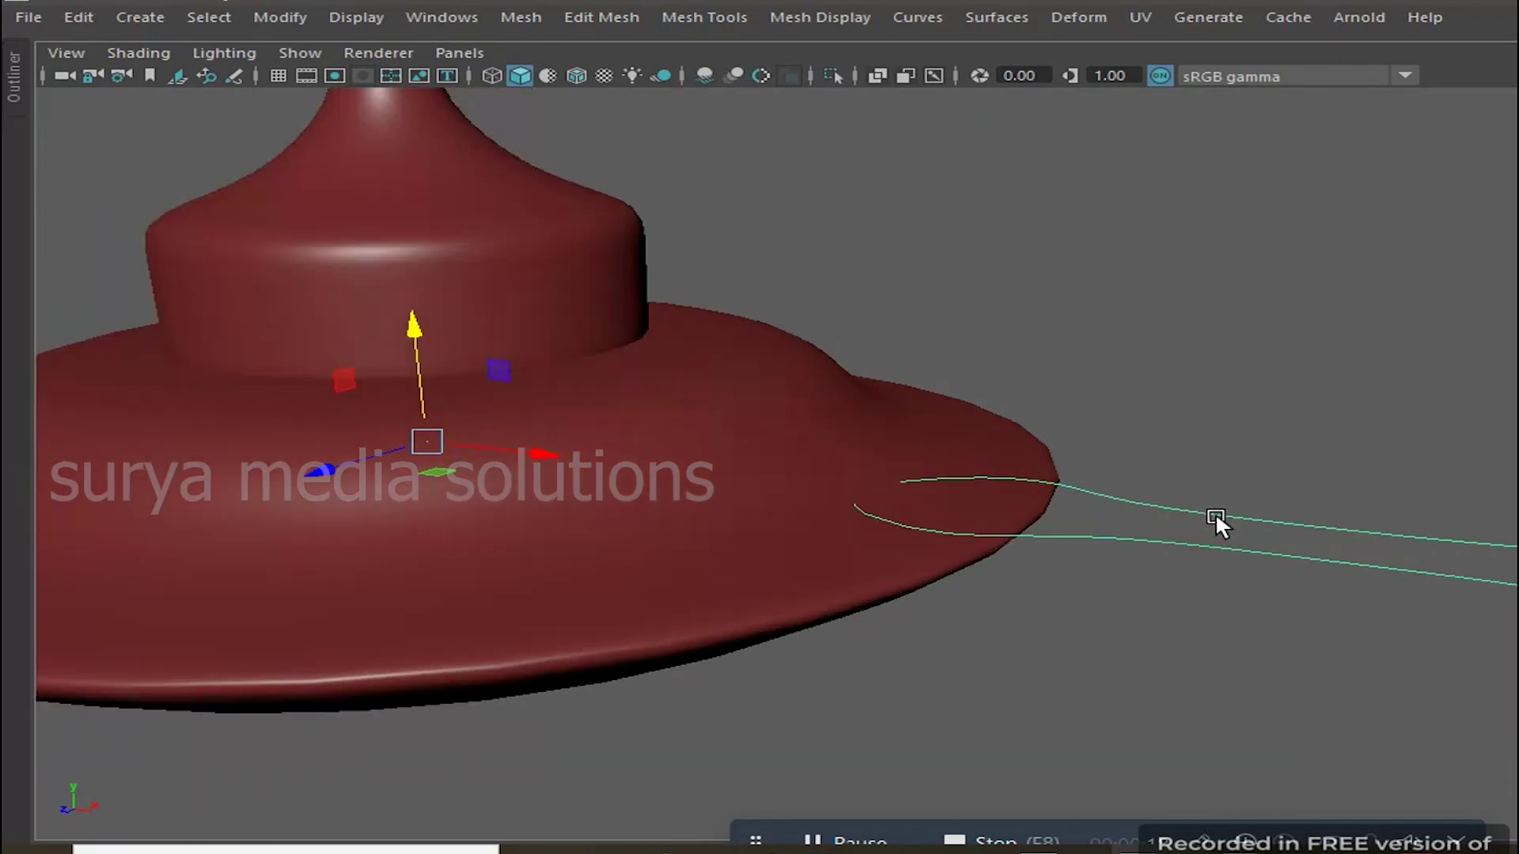
pyautogui.moveTo(420, 338); pyautogui.dragTo(414, 330)
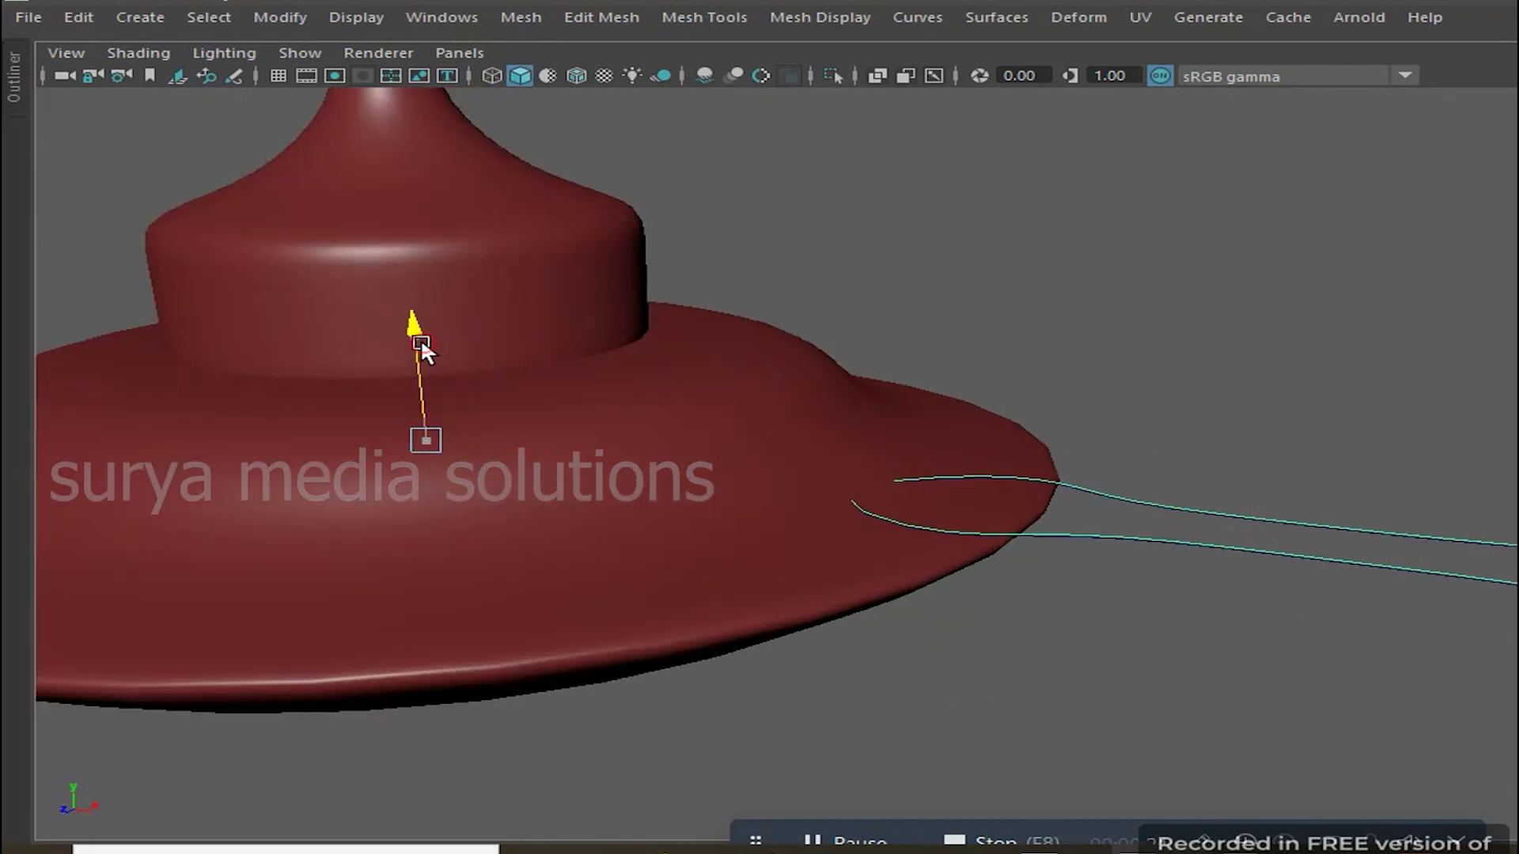
pyautogui.scroll(3, 955, 505)
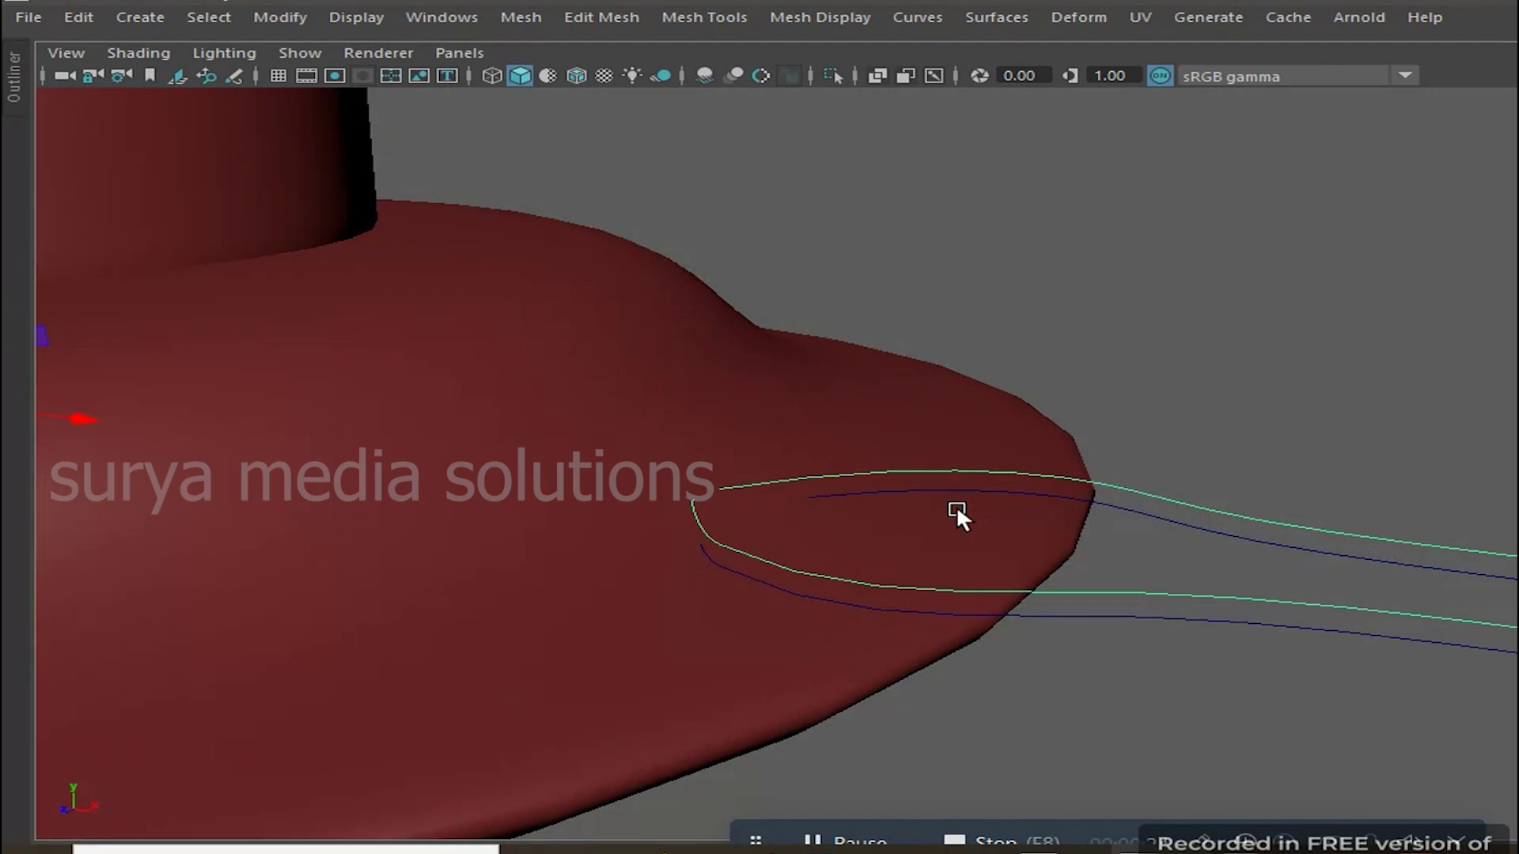
pyautogui.scroll(2, 1107, 533)
pyautogui.scroll(2, 1172, 597)
# Center the upper curve's pivot with Modify > Center Pivot and lower it slightly
pyautogui.keyDown('shift'); pyautogui.click(1126, 463); pyautogui.keyUp('shift')
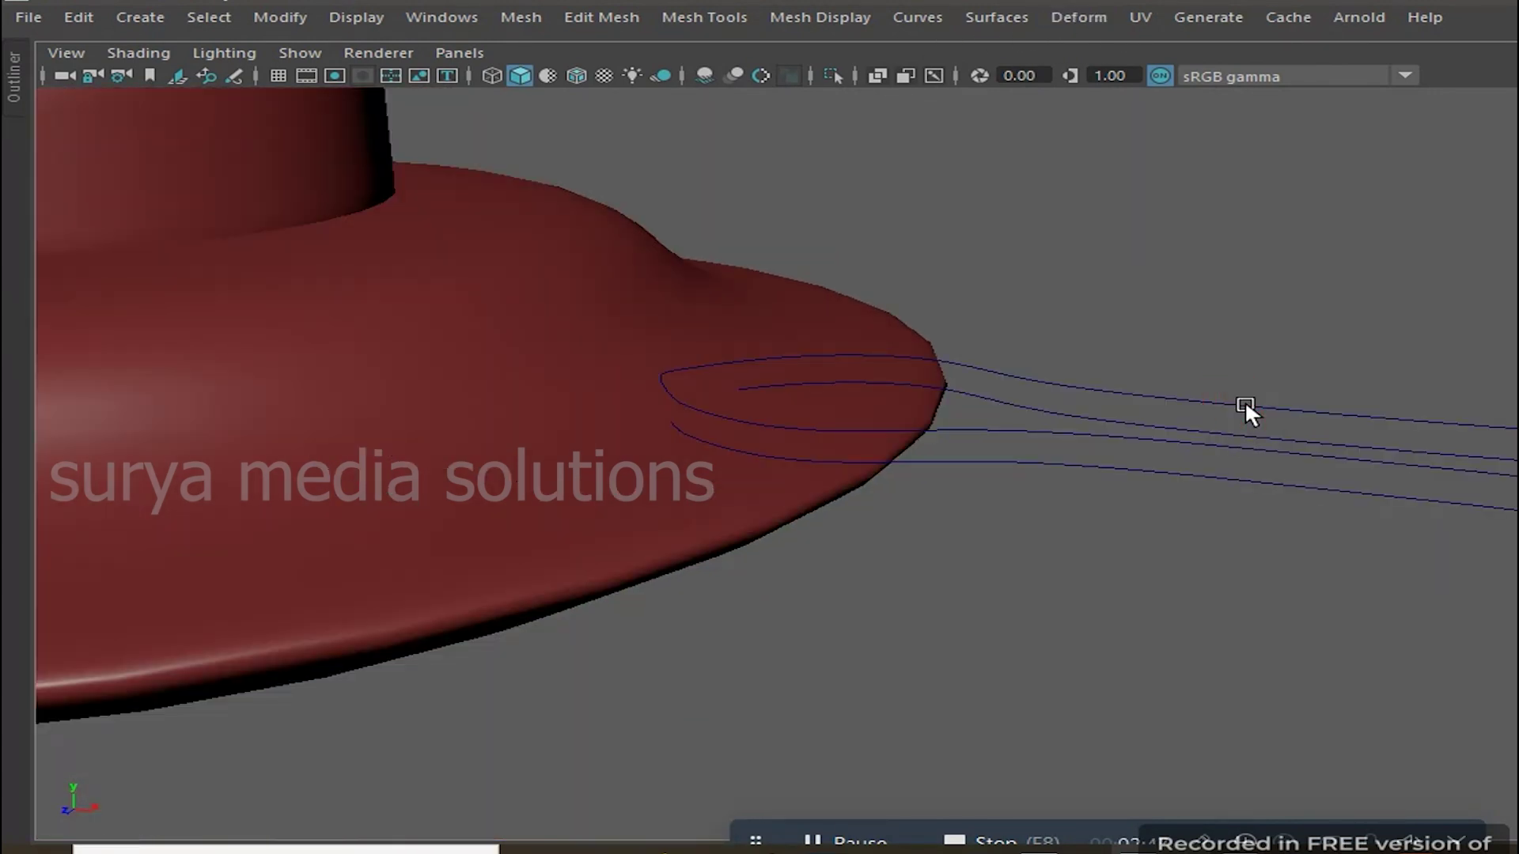
pyautogui.click(1245, 405)
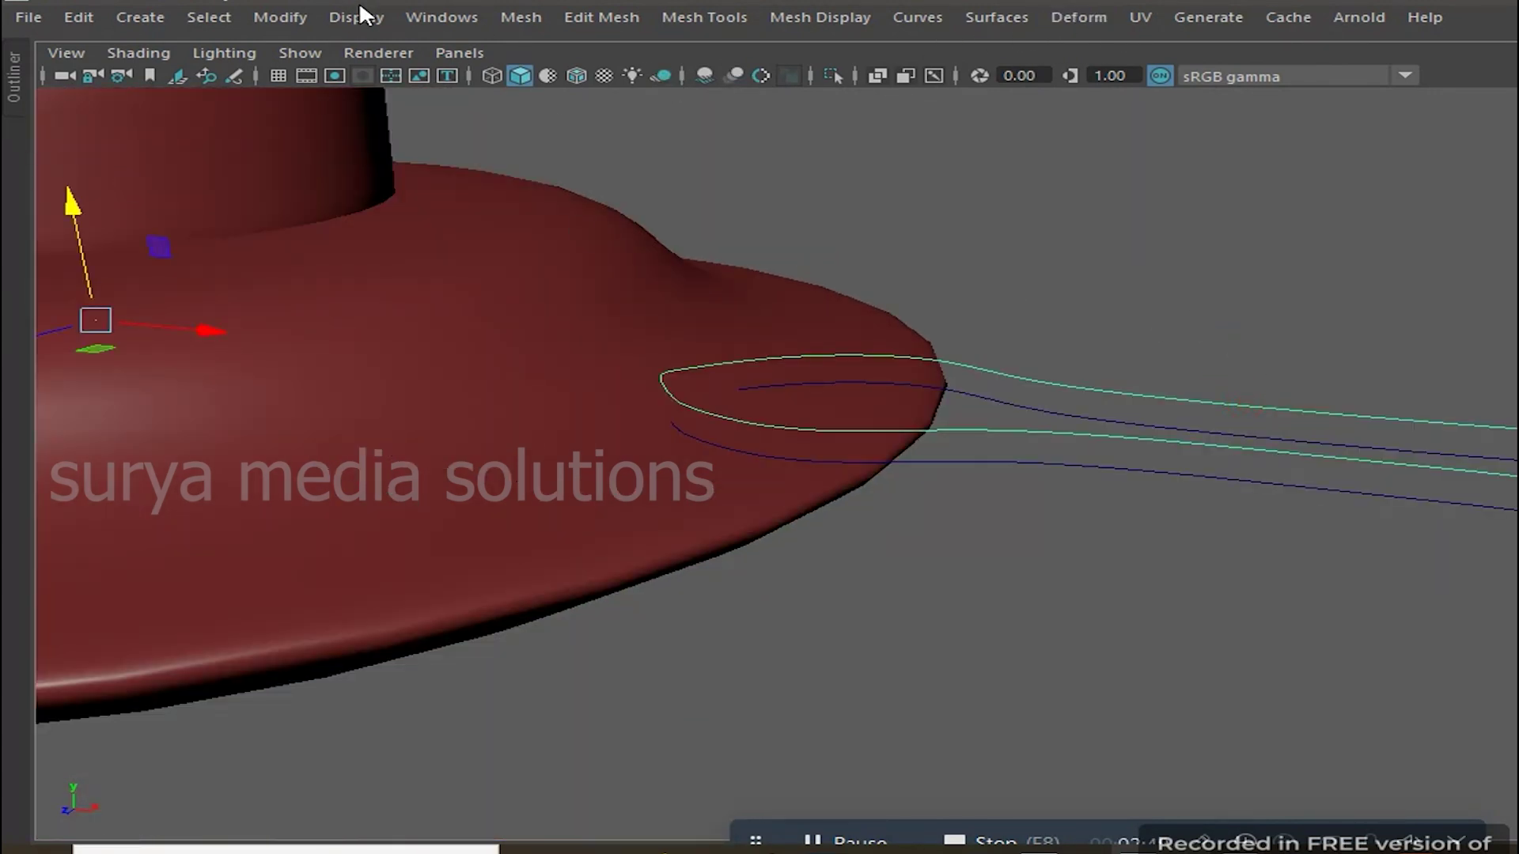
pyautogui.click(290, 14)
pyautogui.click(306, 180)
pyautogui.moveTo(1288, 318); pyautogui.dragTo(1280, 334)
pyautogui.click(935, 559)
# Fill the upper and lower curves with planar surfaces, planarTrimmedSurface1 and 2
pyautogui.scroll(3, 894, 418)
pyautogui.click(893, 425)
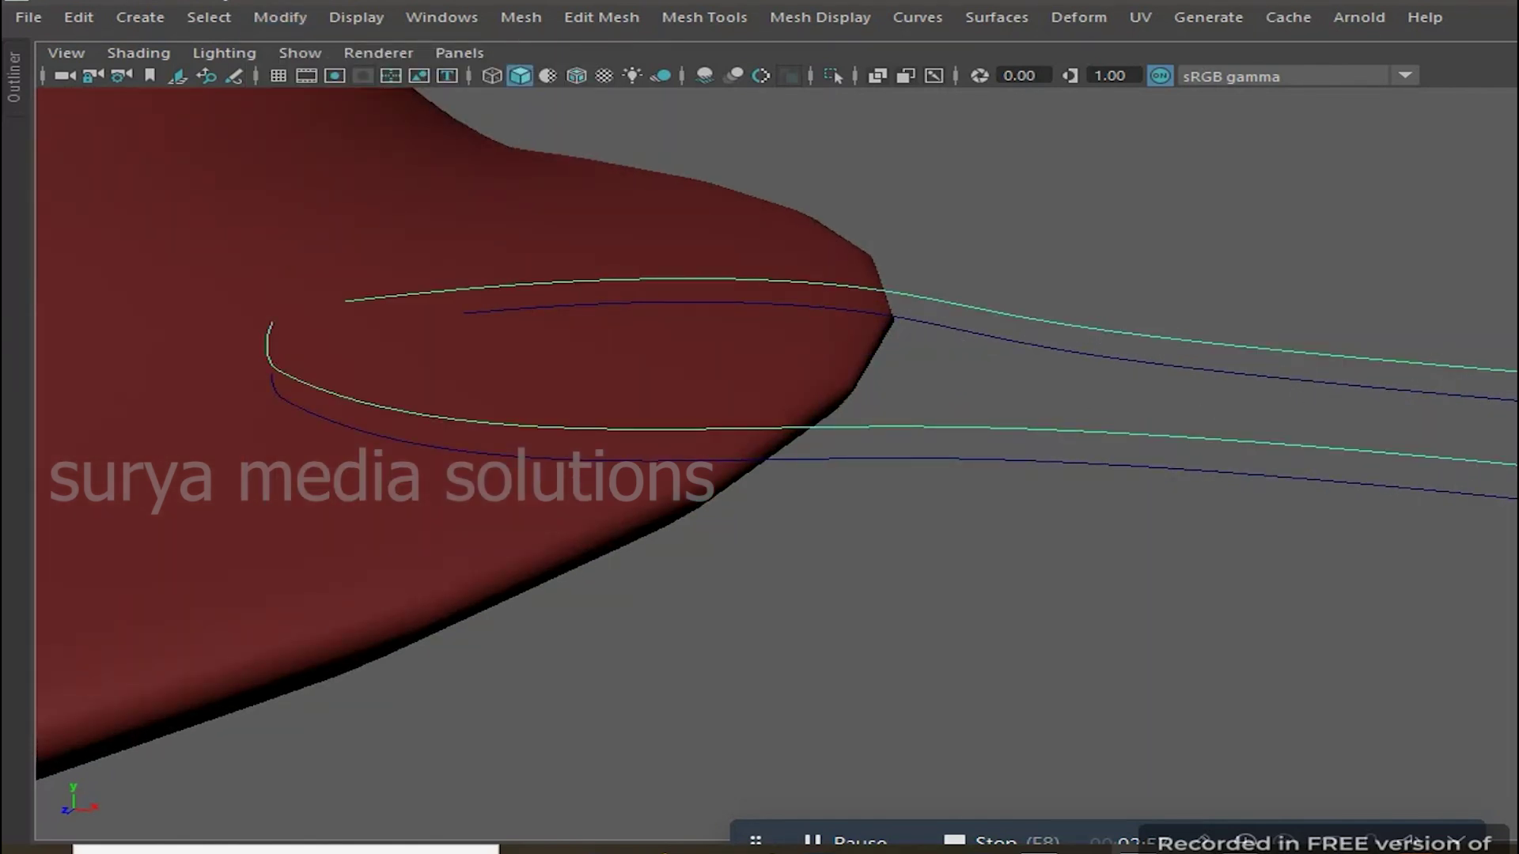
pyautogui.scroll(-3, 894, 425)
pyautogui.keyDown('shift'); pyautogui.click(981, 431); pyautogui.keyUp('shift')
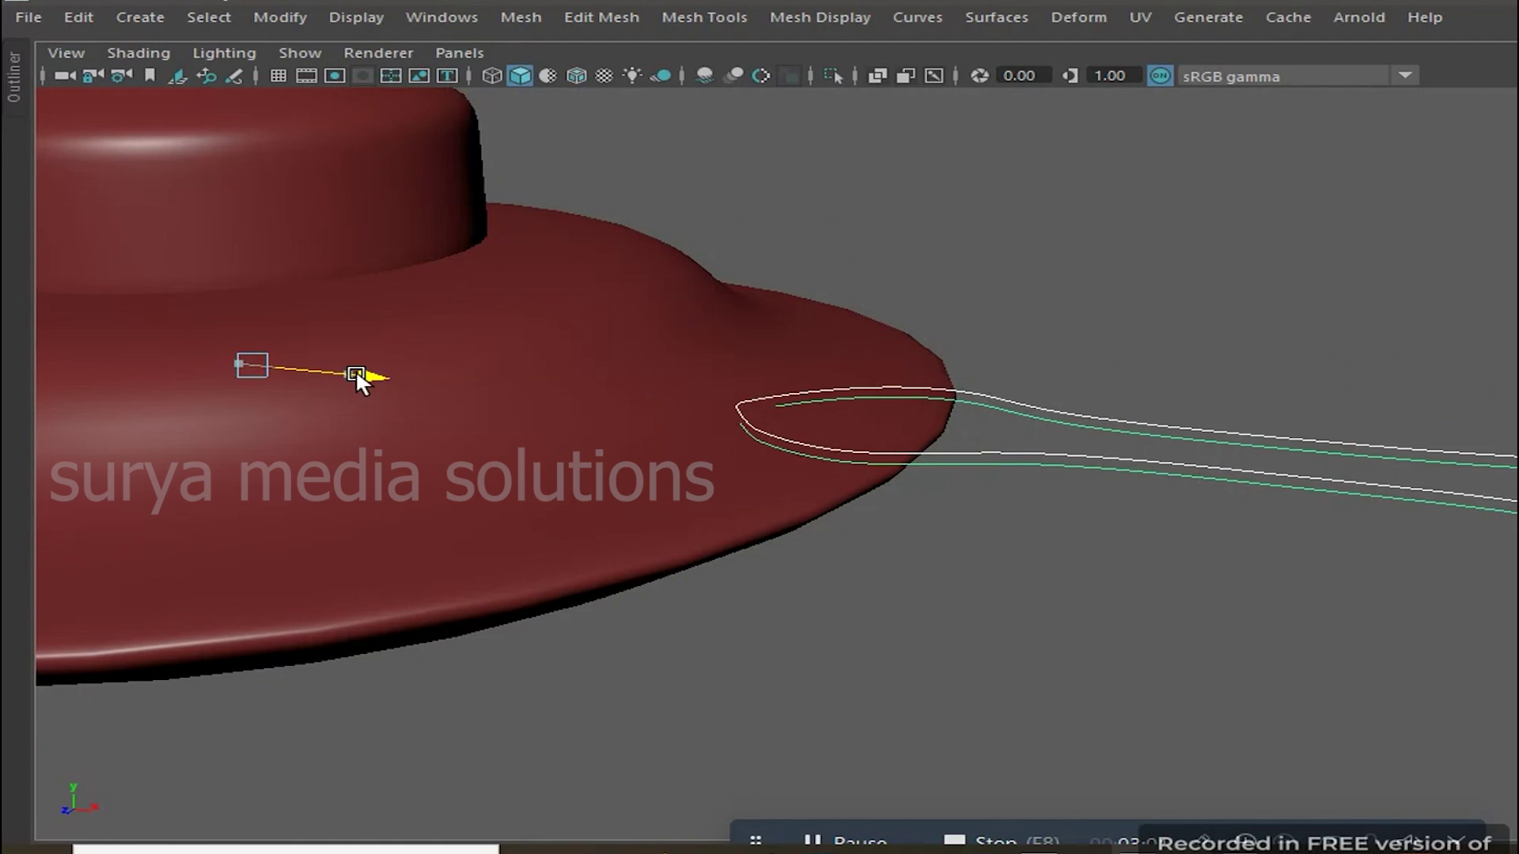
pyautogui.scroll(3, 1190, 449)
pyautogui.click(888, 567)
pyautogui.click(1025, 438)
pyautogui.press('g')
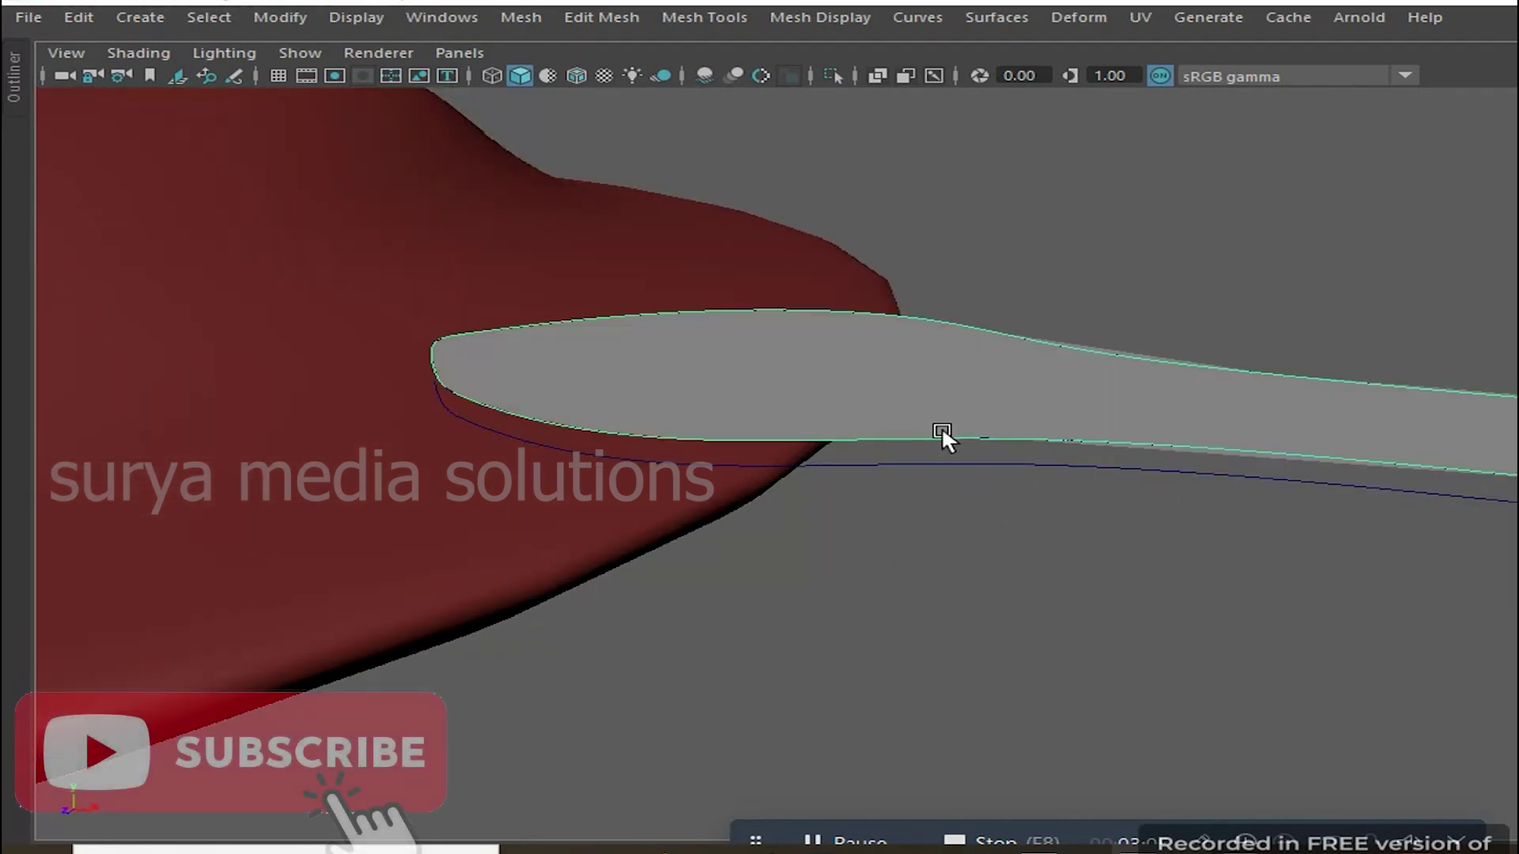
pyautogui.click(960, 463)
pyautogui.press('g')
# Open Windows > Outliner and select curve1 and curve2 there
pyautogui.click(979, 663)
pyautogui.click(787, 437)
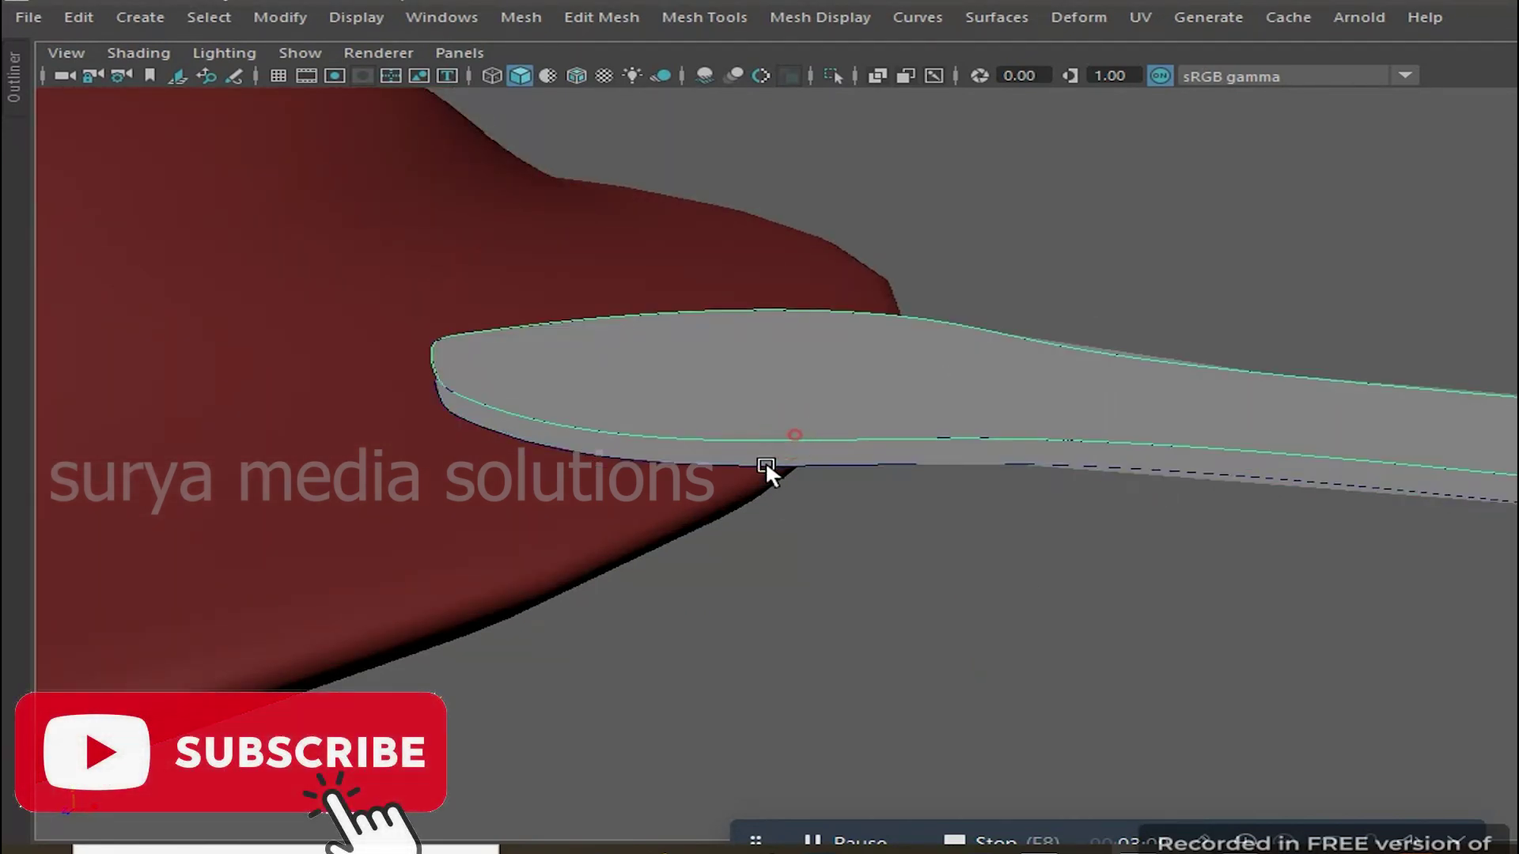
pyautogui.keyDown('shift'); pyautogui.click(744, 475); pyautogui.keyUp('shift')
pyautogui.click(1400, 617)
pyautogui.scroll(3, 916, 434)
pyautogui.click(441, 17)
pyautogui.click(514, 304)
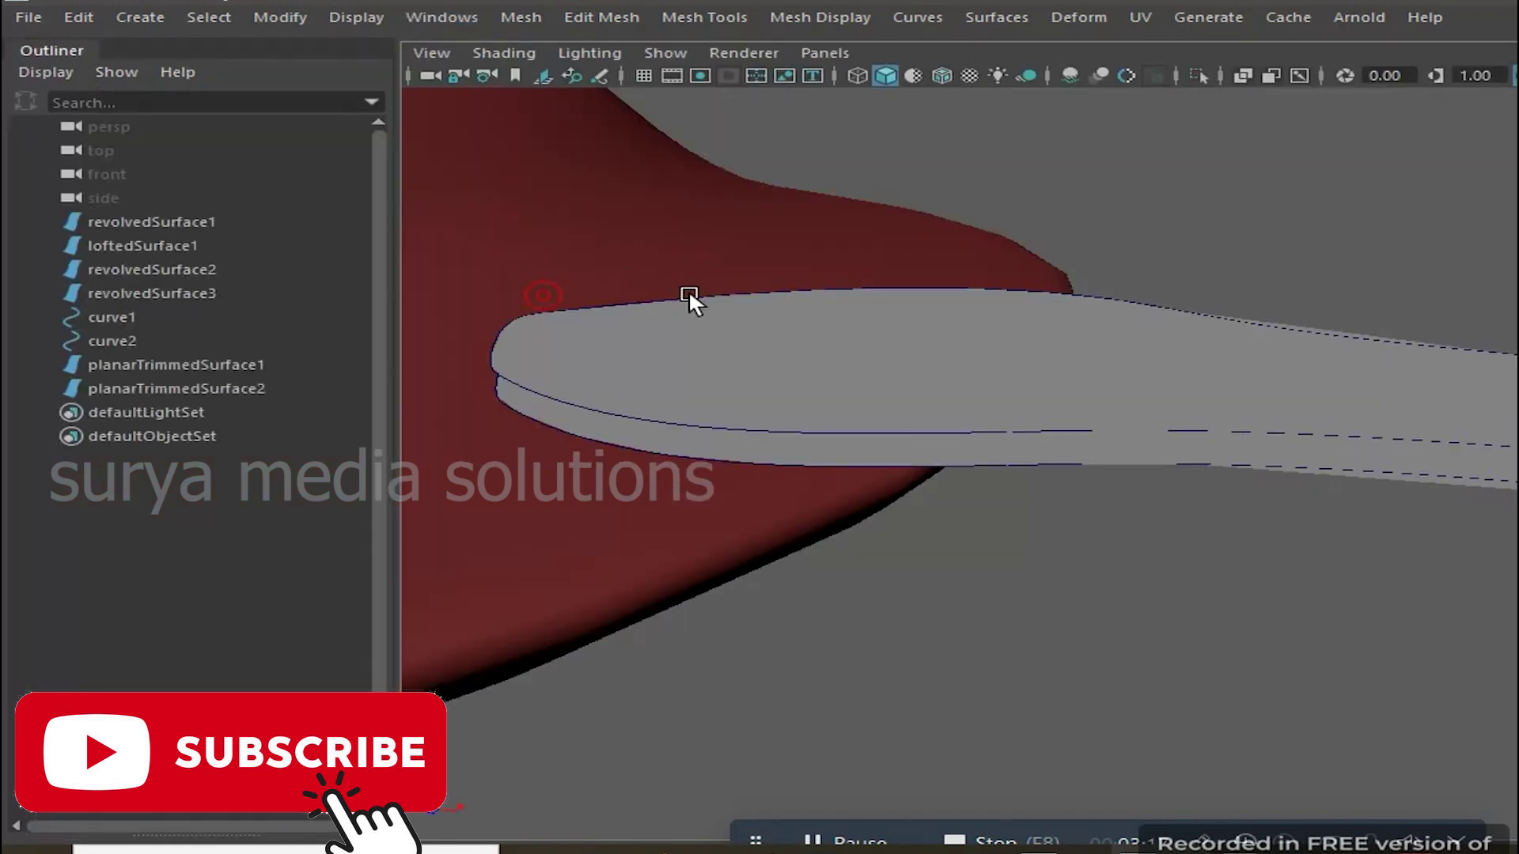
pyautogui.click(157, 317)
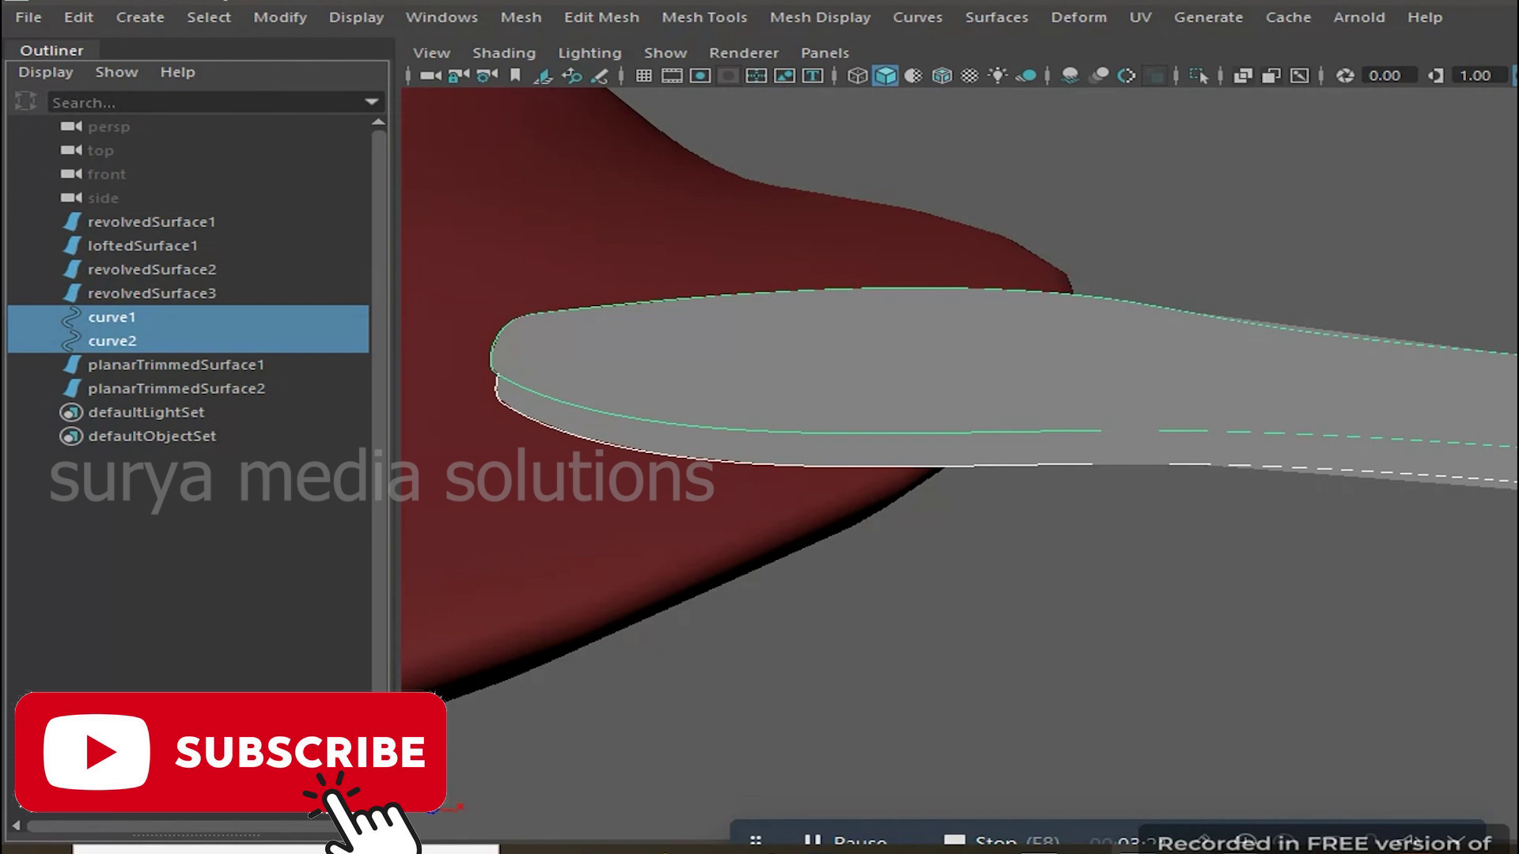
# Loft a side wall (loftedSurface2) between the planar faces and orbit to inspect the blade
pyautogui.click(1004, 13)
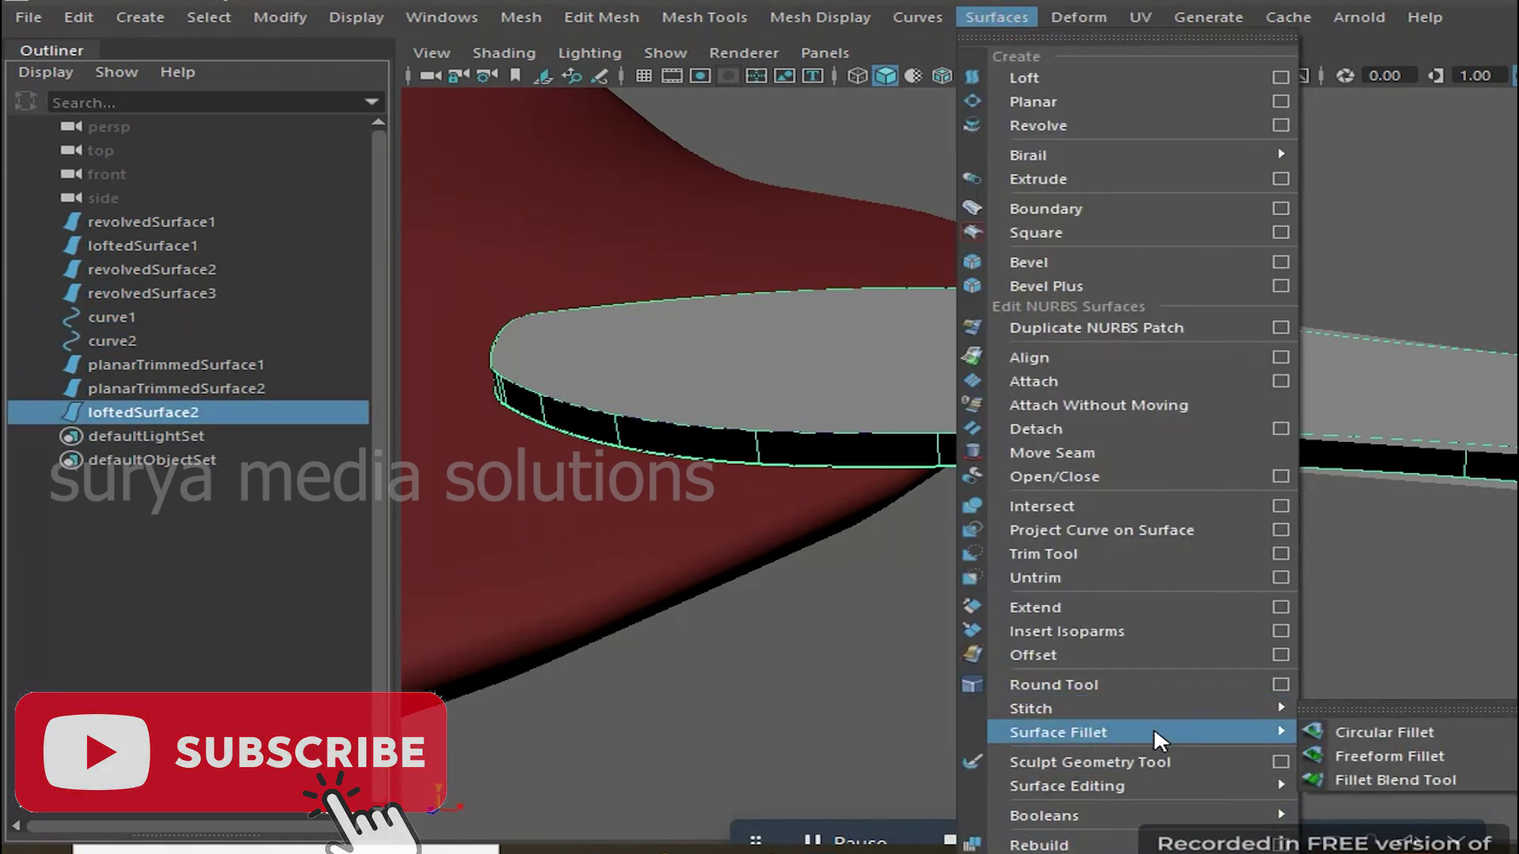
pyautogui.click(1067, 552)
pyautogui.scroll(-5, 1120, 525)
pyautogui.moveTo(1120, 526)
pyautogui.keyDown('alt'); pyautogui.mouseDown()
pyautogui.moveTo(1355, 618)
pyautogui.moveTo(1143, 718)
pyautogui.moveTo(1091, 447)
pyautogui.moveTo(1332, 343)
pyautogui.mouseUp(); pyautogui.keyUp('alt')
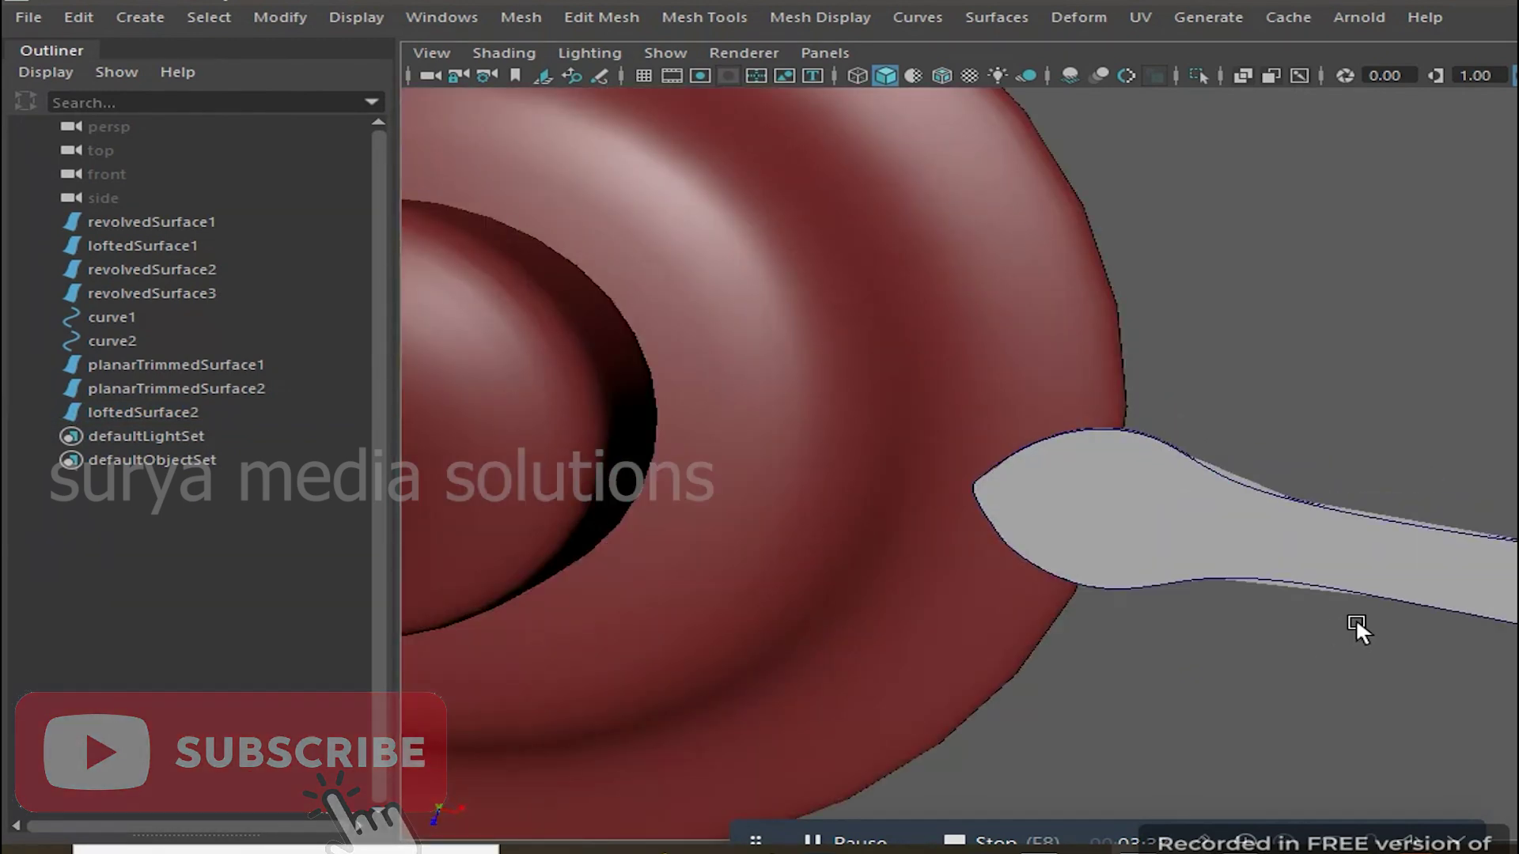
pyautogui.click(1332, 342)
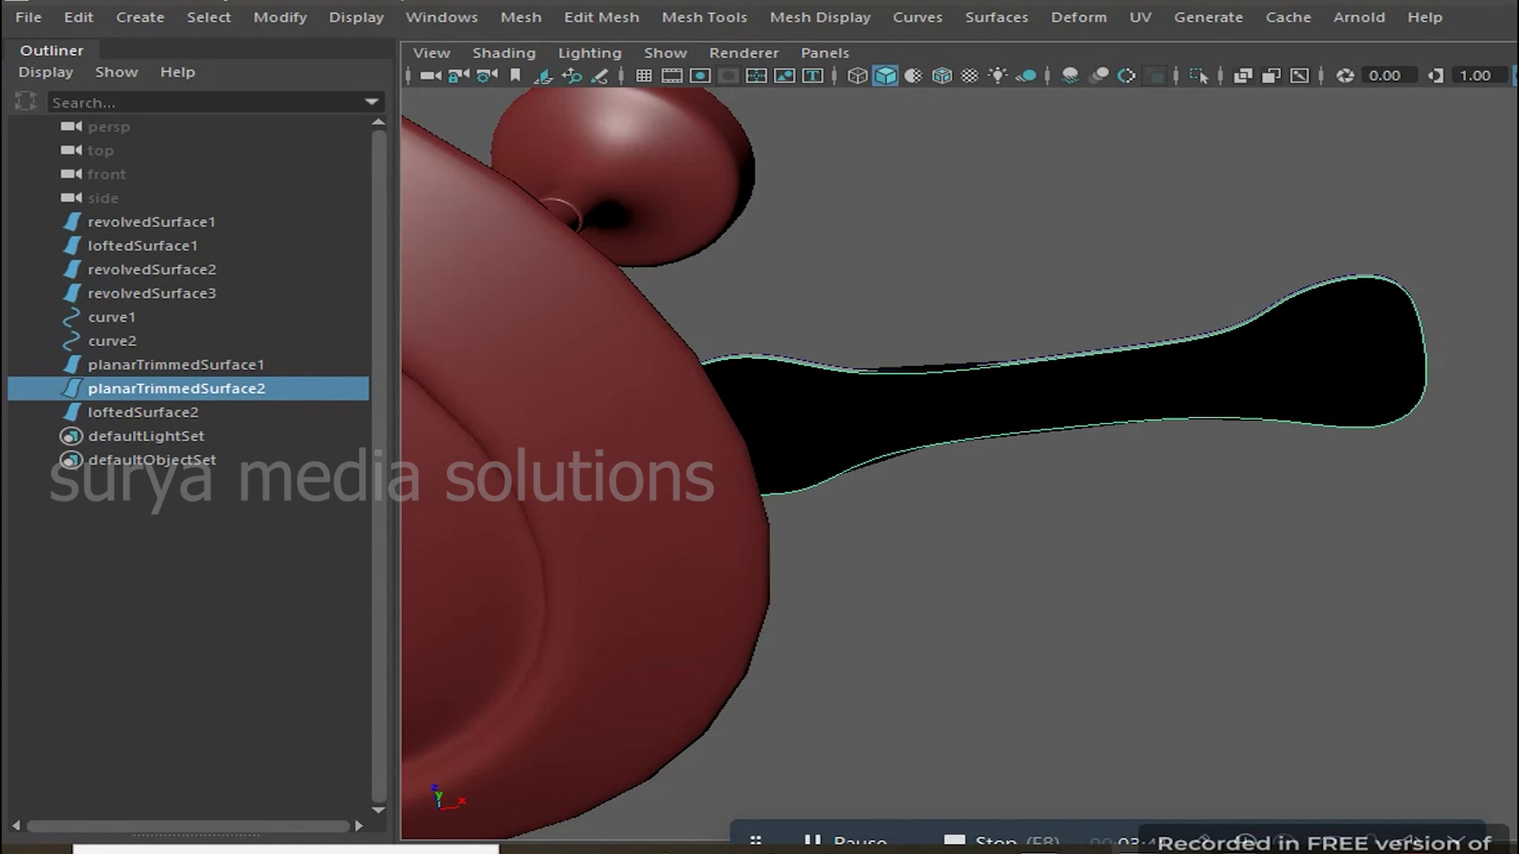
pyautogui.click(1131, 573)
pyautogui.keyDown('alt'); pyautogui.moveTo(1131, 573); pyautogui.dragTo(1095, 632); pyautogui.keyUp('alt')
pyautogui.scroll(5, 828, 533)
pyautogui.moveTo(828, 533)
pyautogui.keyDown('alt'); pyautogui.mouseDown()
pyautogui.moveTo(947, 561)
pyautogui.moveTo(871, 646)
pyautogui.mouseUp(); pyautogui.keyUp('alt')
# Delete curve1 and curve2 from the Outliner
pyautogui.click(111, 316)
pyautogui.keyDown('shift'); pyautogui.click(153, 340); pyautogui.keyUp('shift')
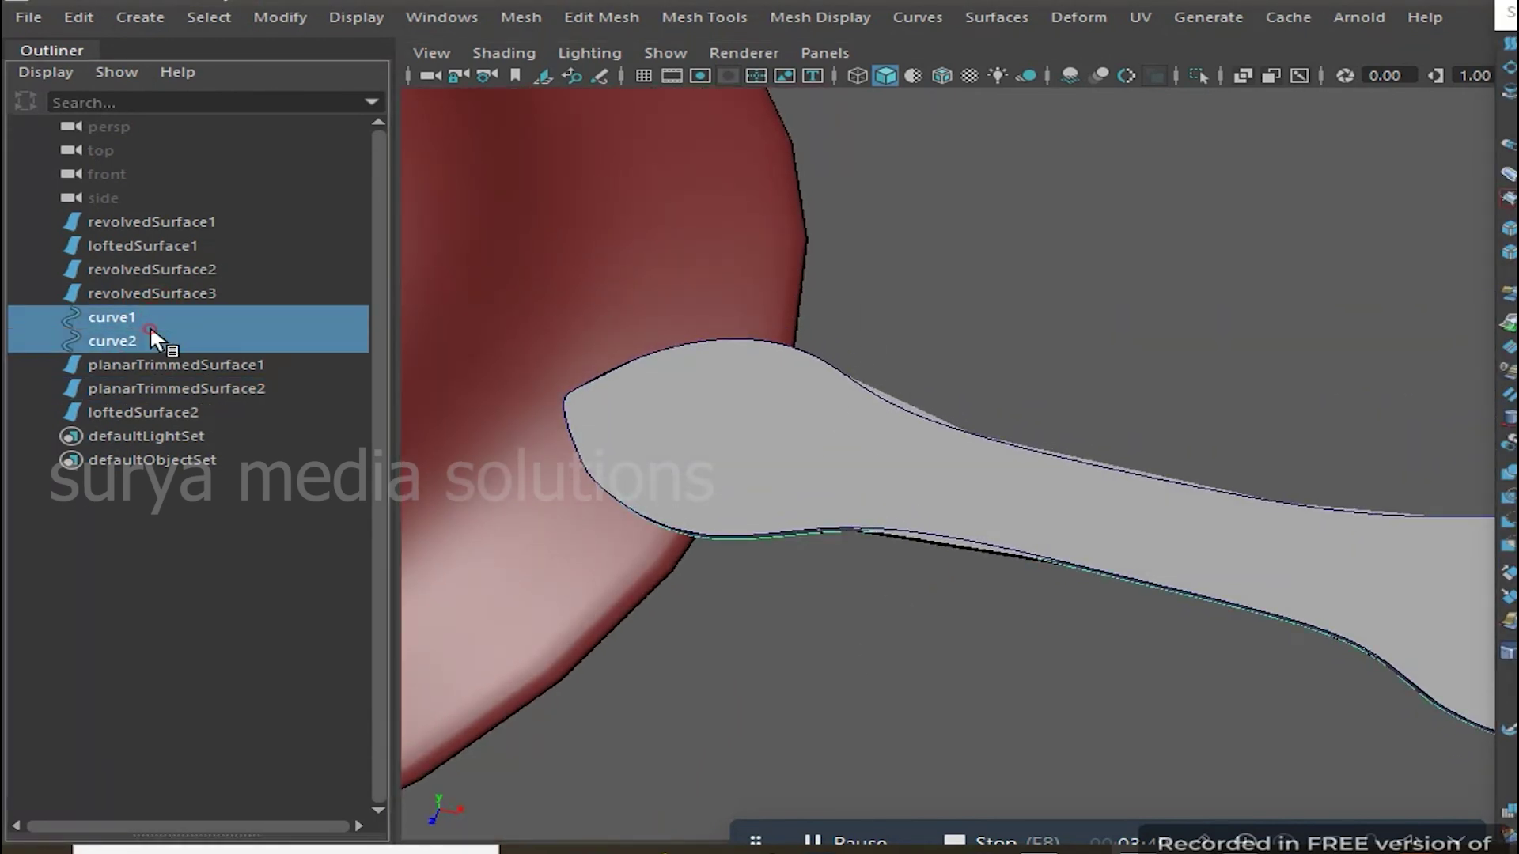
pyautogui.press('Delete')
pyautogui.scroll(-5, 805, 503)
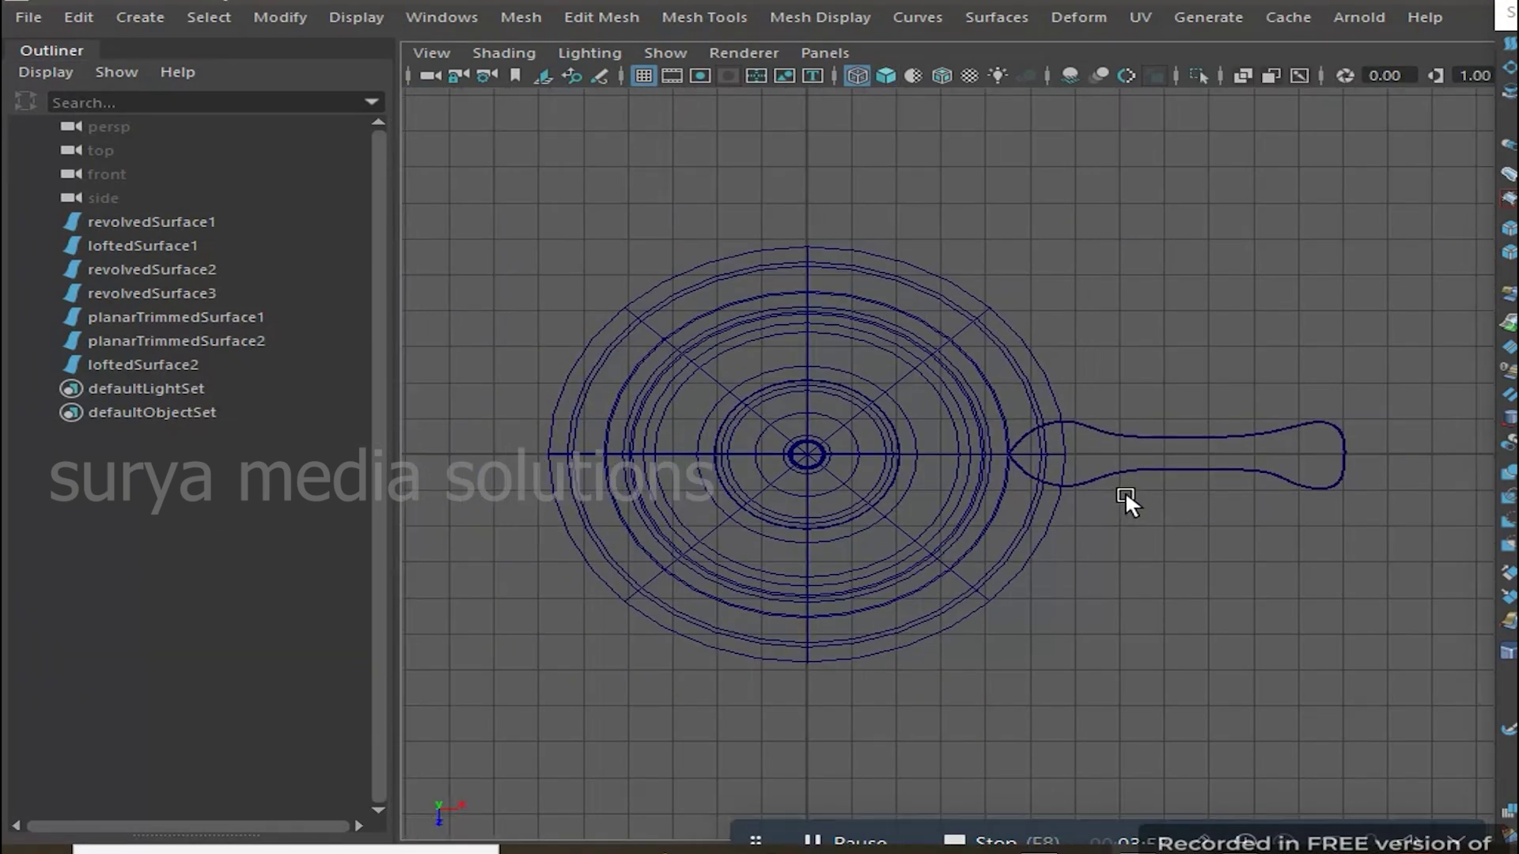
pyautogui.scroll(3, 1125, 501)
pyautogui.scroll(-2, 1166, 269)
pyautogui.press('space')
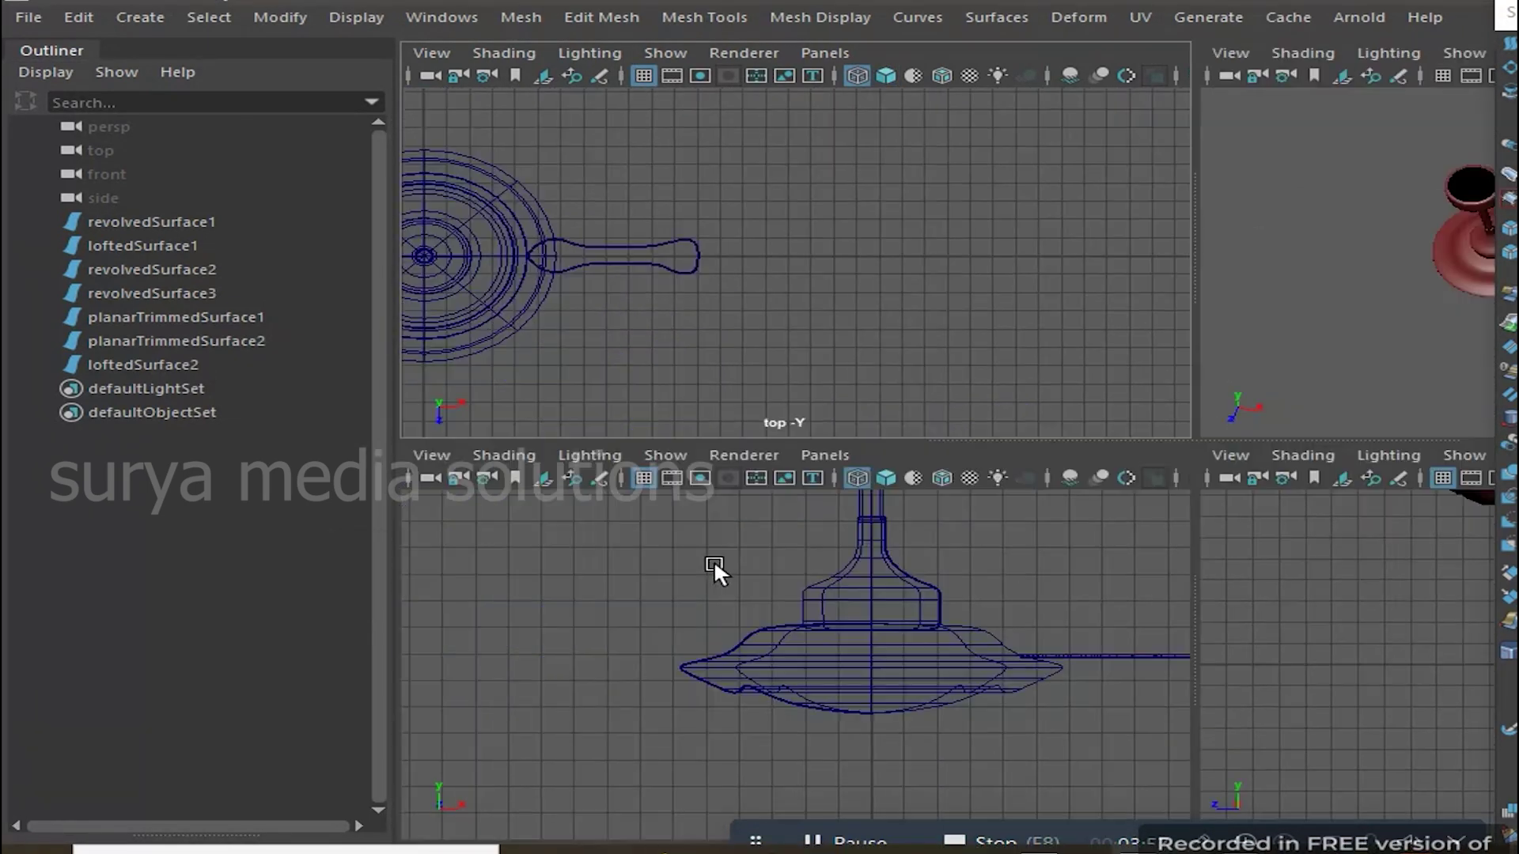
pyautogui.press('space')
pyautogui.scroll(-3, 404, 475)
pyautogui.scroll(3, 966, 519)
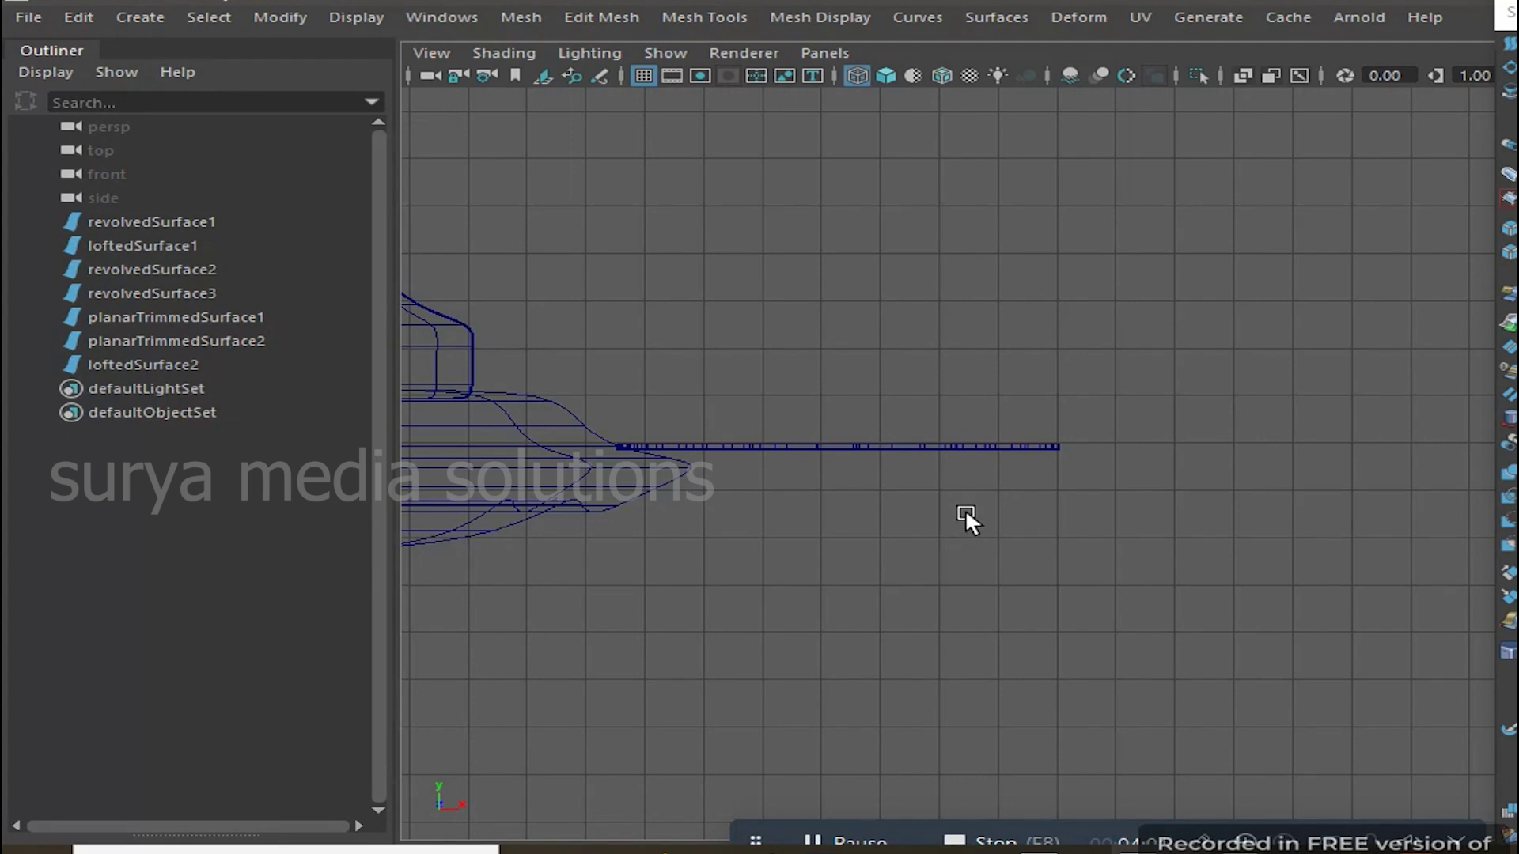
pyautogui.moveTo(881, 349); pyautogui.dragTo(1197, 526)
pyautogui.click(1157, 382)
pyautogui.scroll(-4, 989, 553)
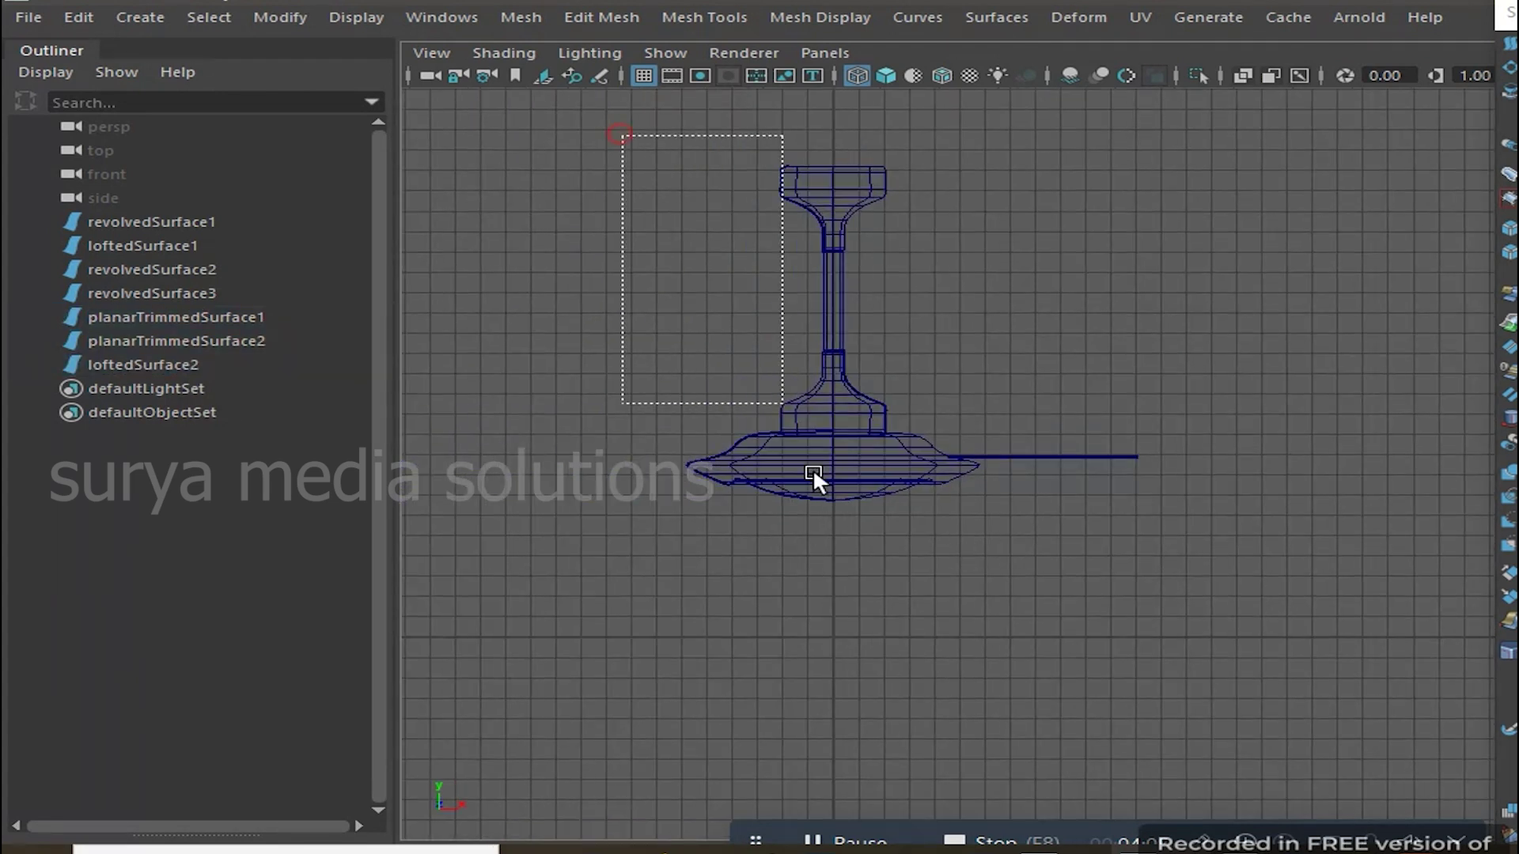
pyautogui.moveTo(622, 135); pyautogui.dragTo(813, 473)
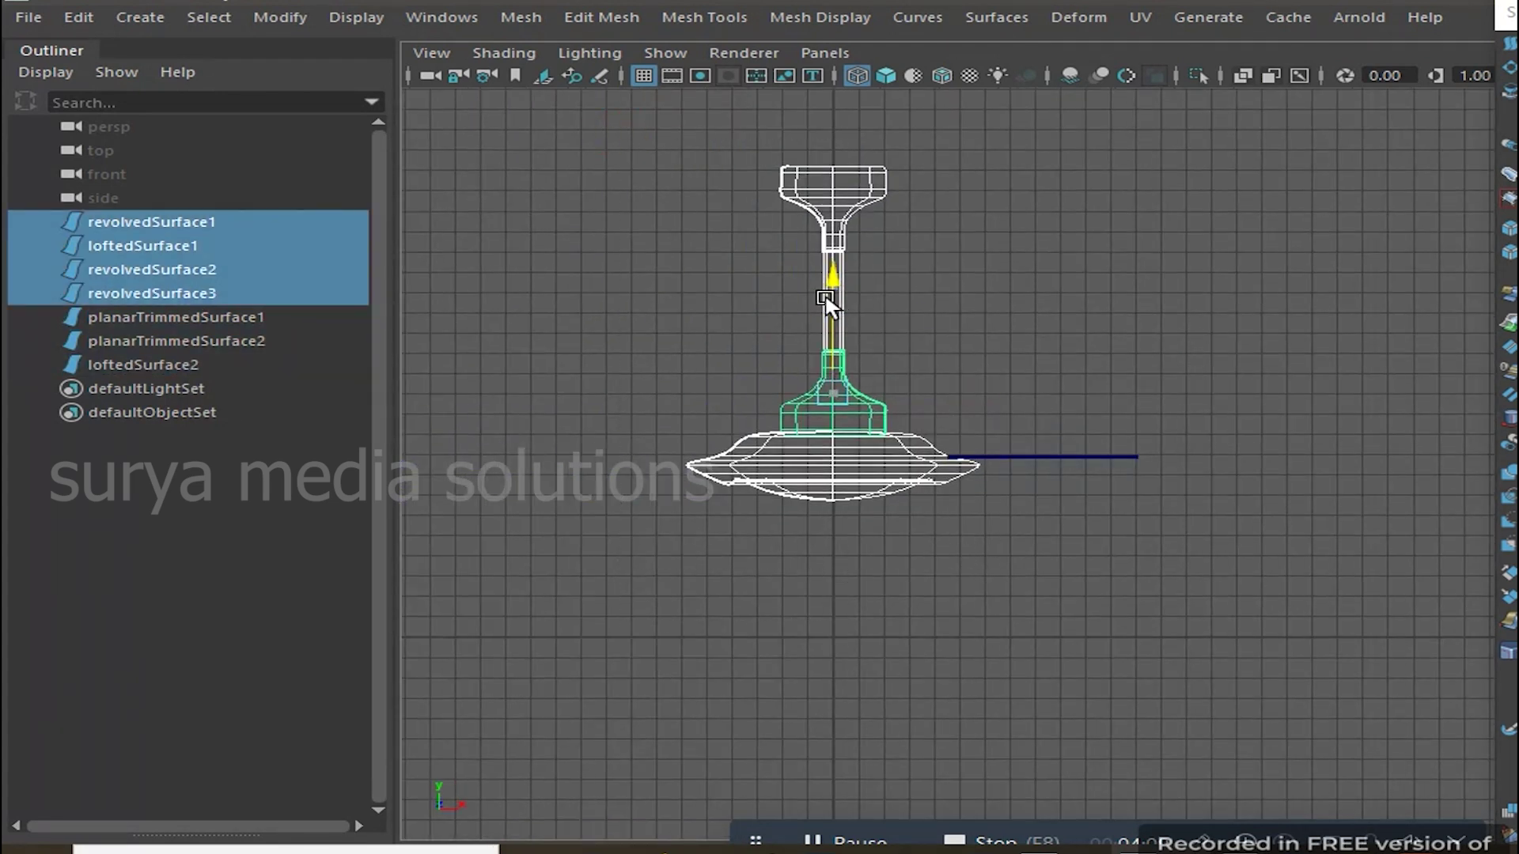
pyautogui.click(1171, 283)
pyautogui.press('space')
pyautogui.press('space')
pyautogui.keyDown('alt'); pyautogui.moveTo(1204, 267); pyautogui.dragTo(1141, 496, button='right'); pyautogui.keyUp('alt')
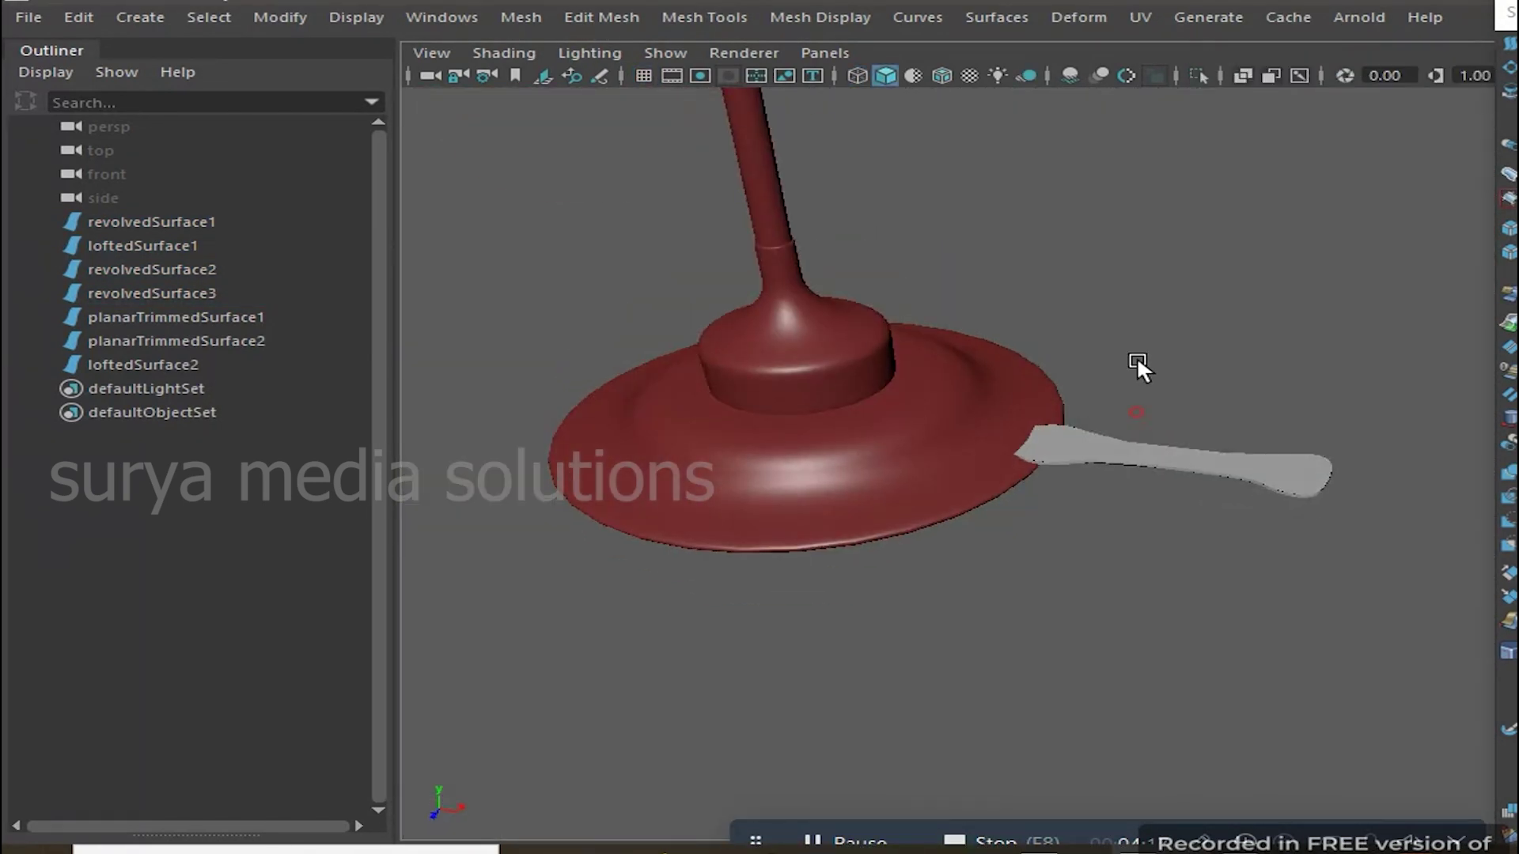
pyautogui.moveTo(1137, 496)
pyautogui.keyDown('alt'); pyautogui.mouseDown()
pyautogui.moveTo(957, 568)
pyautogui.moveTo(1120, 511)
pyautogui.mouseUp(); pyautogui.keyUp('alt')
pyautogui.keyDown('alt'); pyautogui.moveTo(1120, 511); pyautogui.dragTo(1161, 553, button='right'); pyautogui.keyUp('alt')
pyautogui.keyDown('alt'); pyautogui.moveTo(1161, 553); pyautogui.dragTo(1028, 311); pyautogui.keyUp('alt')
pyautogui.moveTo(1186, 295); pyautogui.dragTo(1329, 498)
pyautogui.rightClick(1257, 259)
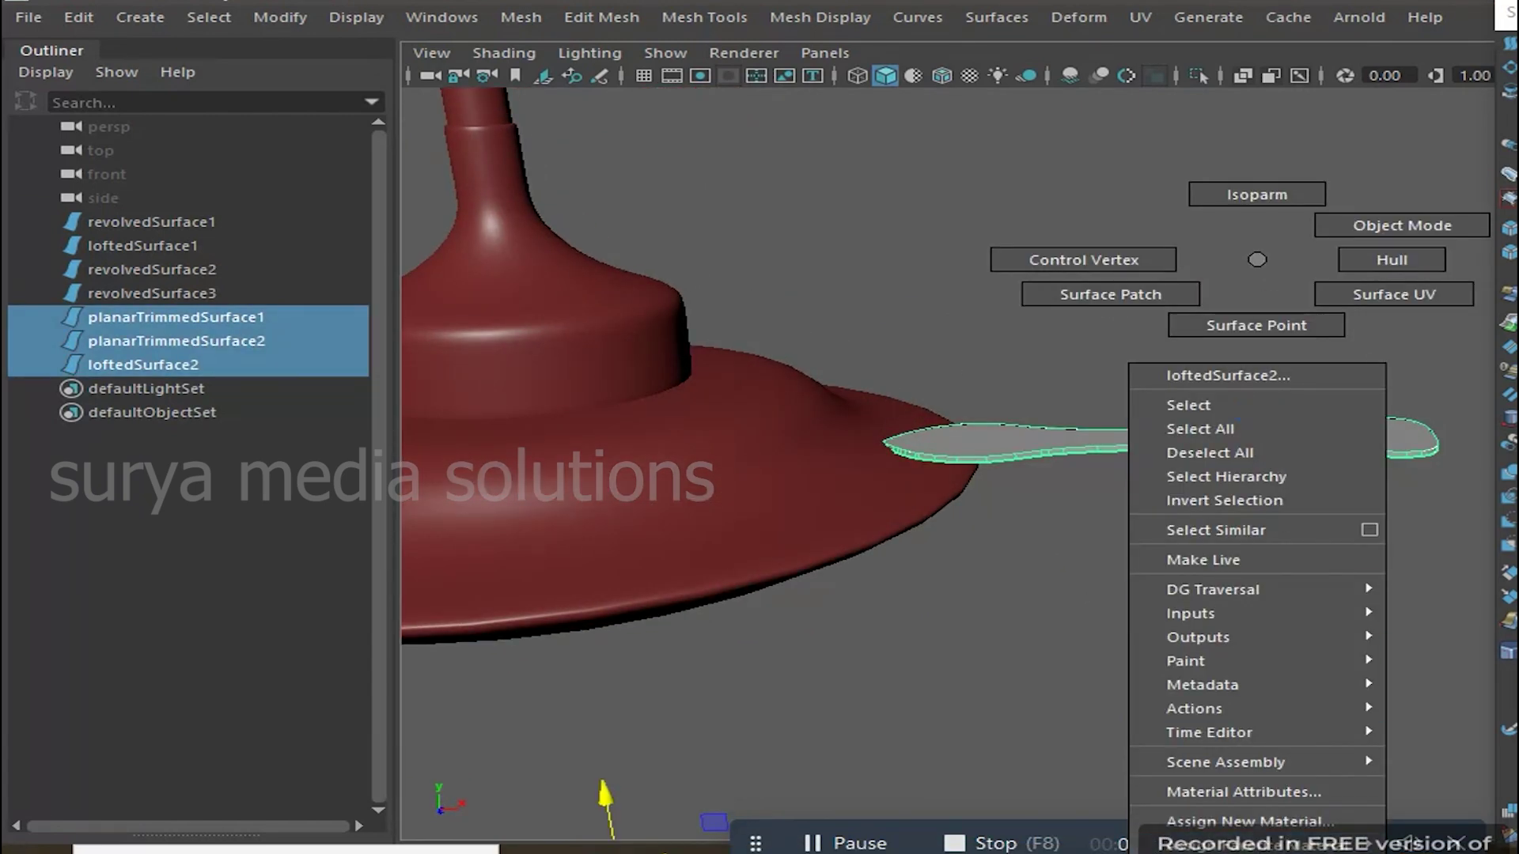
pyautogui.press('Escape')
pyautogui.click(610, 319)
pyautogui.scroll(-5, 610, 319)
pyautogui.press('4')
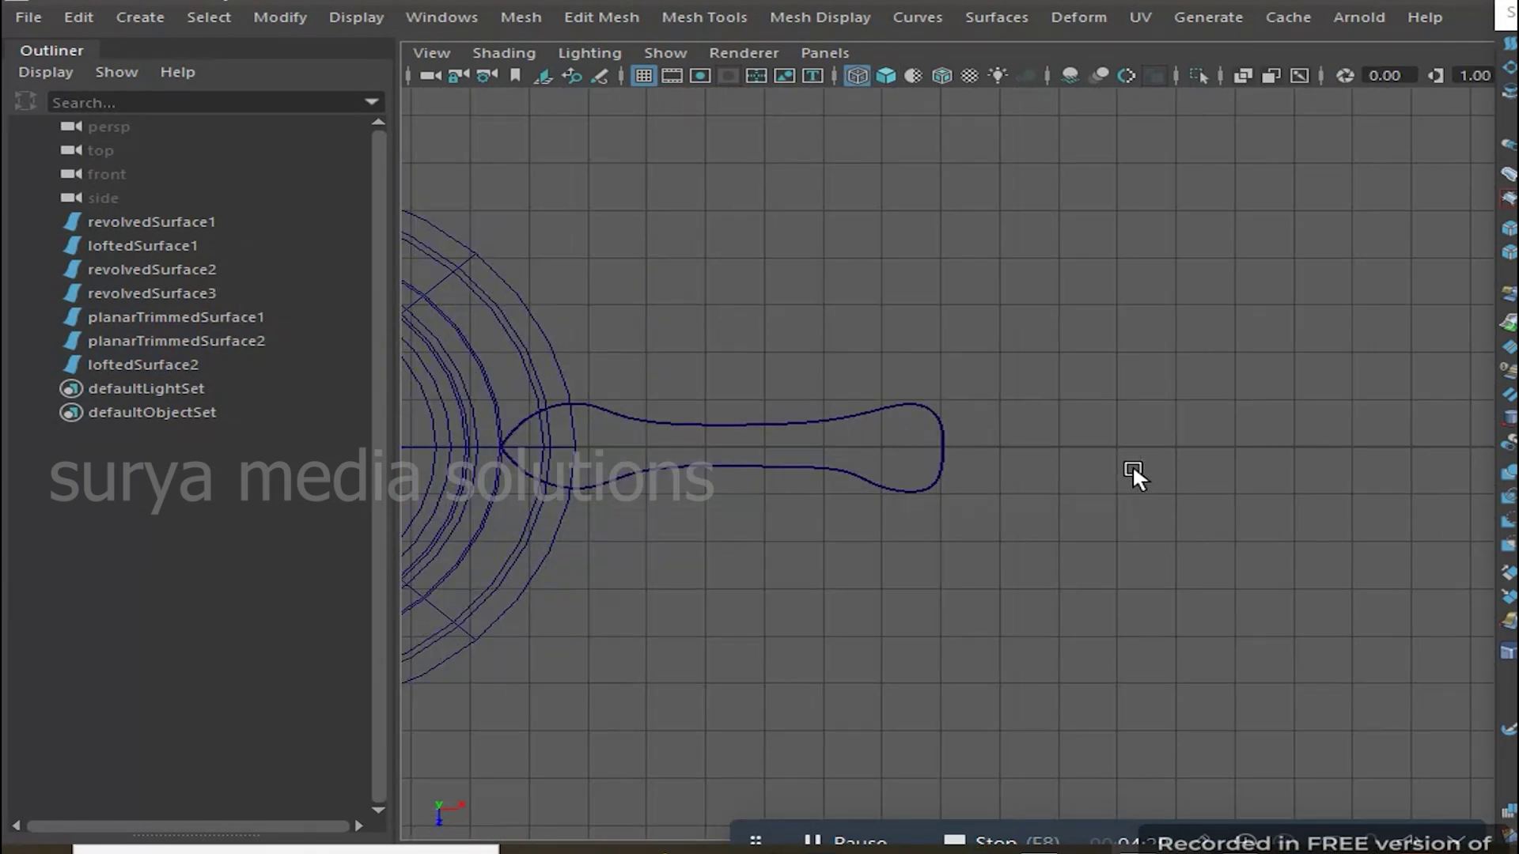
# Draw a three-point CV curve tracing the half-blade outline
pyautogui.click(143, 17)
pyautogui.click(617, 195)
pyautogui.scroll(3, 739, 382)
pyautogui.keyDown('alt'); pyautogui.moveTo(739, 383); pyautogui.dragTo(986, 393, button='middle'); pyautogui.keyUp('alt')
pyautogui.scroll(-3, 583, 196)
pyautogui.scroll(3, 662, 512)
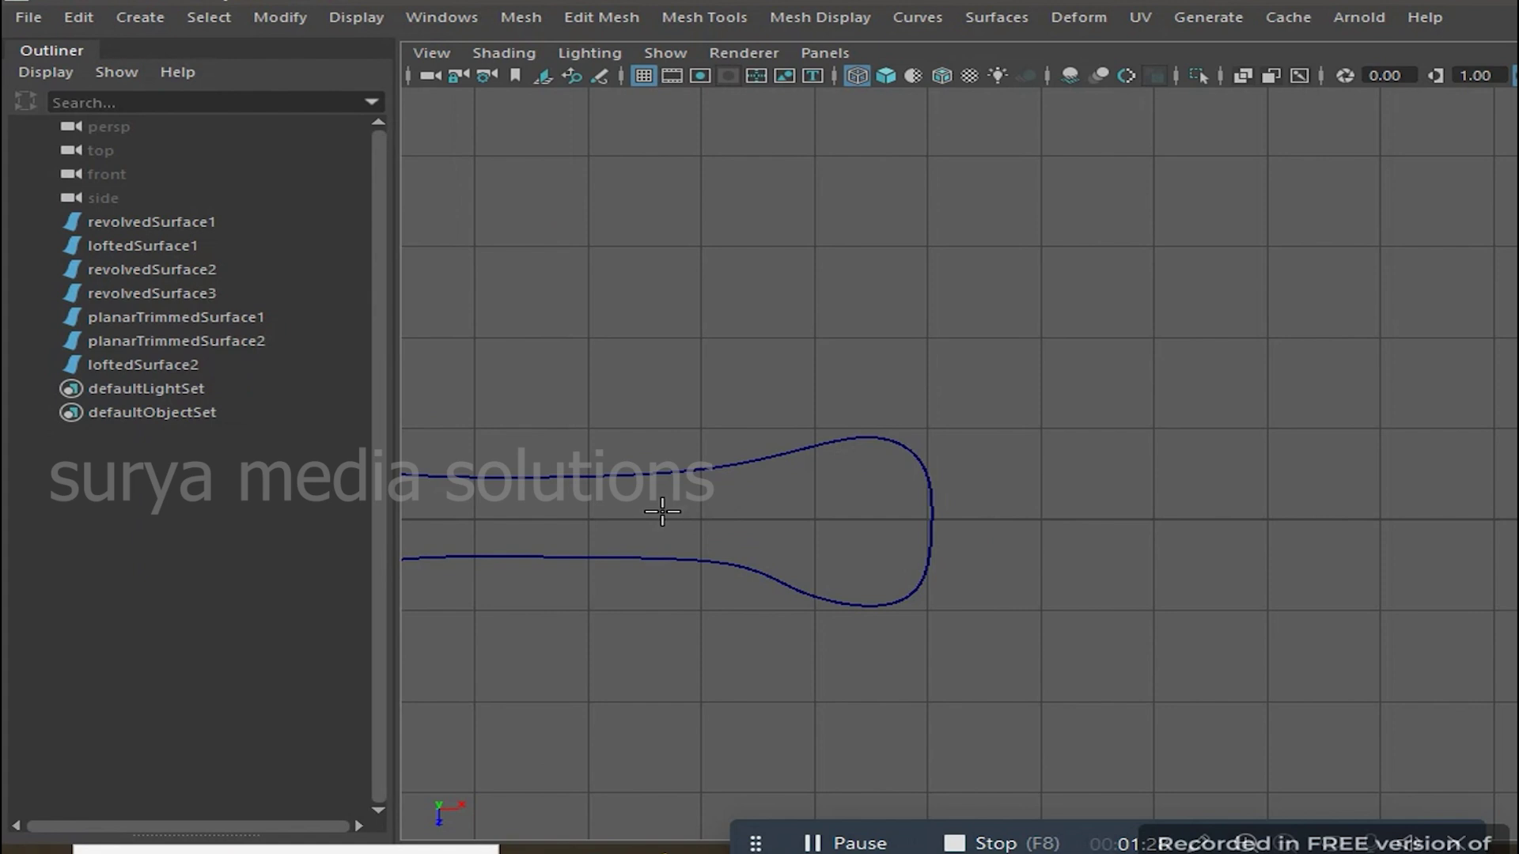
pyautogui.click(515, 518)
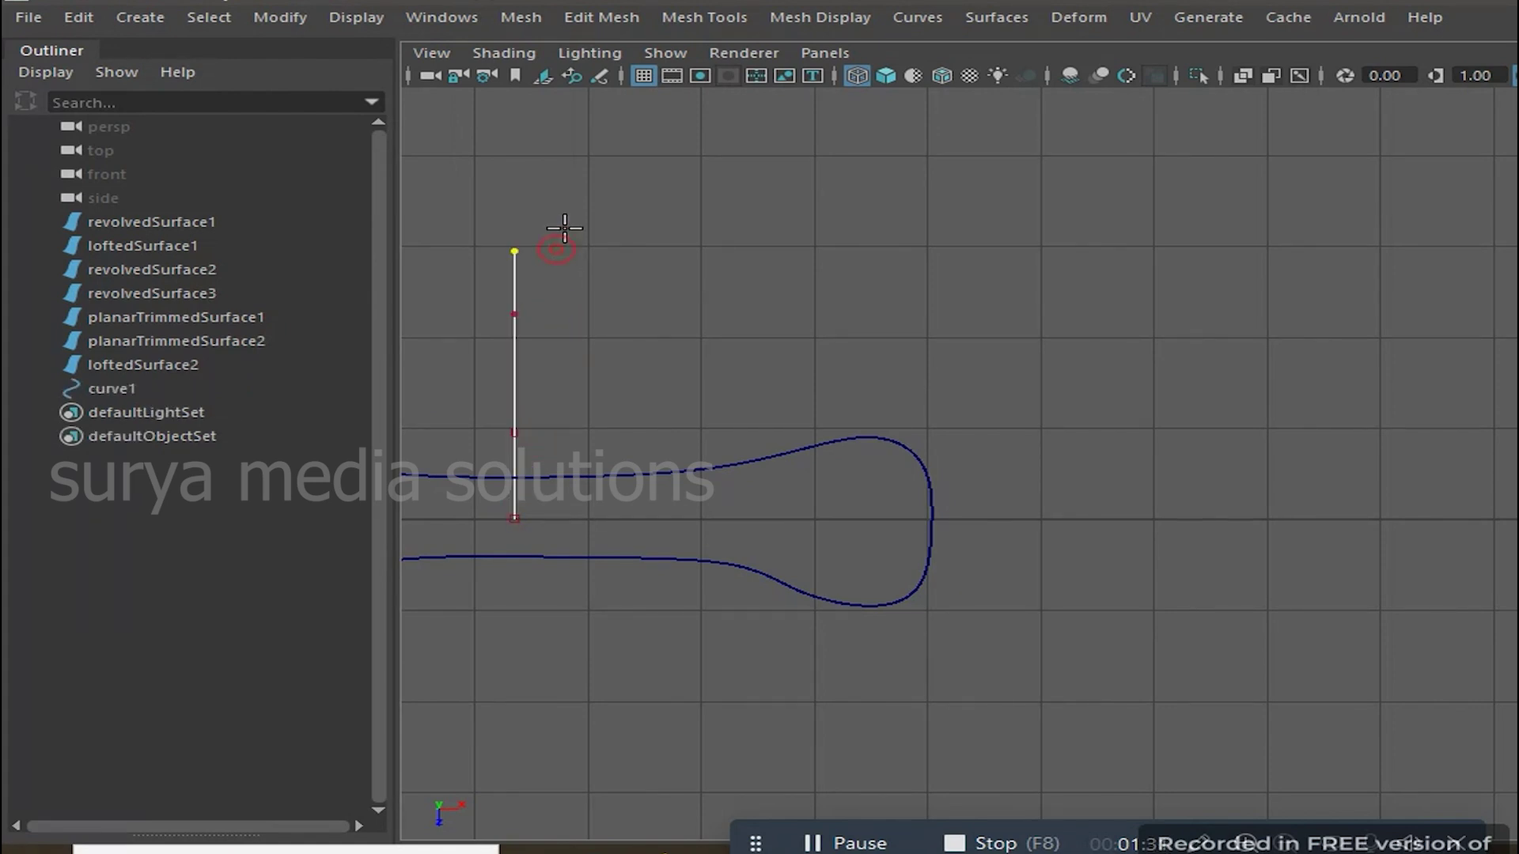
pyautogui.scroll(-4, 884, 330)
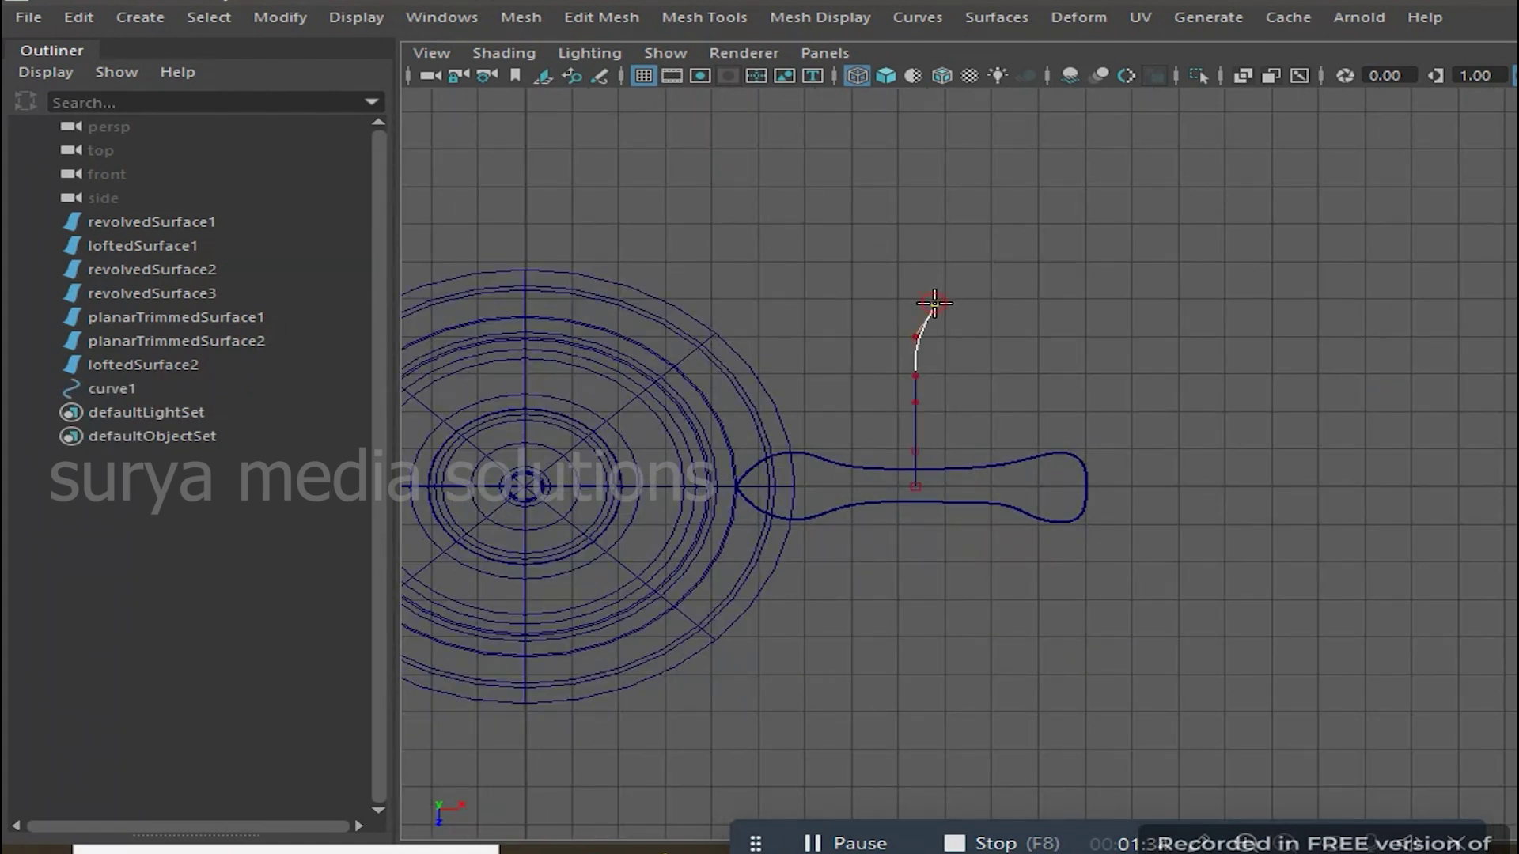
pyautogui.click(1180, 303)
pyautogui.click(1514, 378)
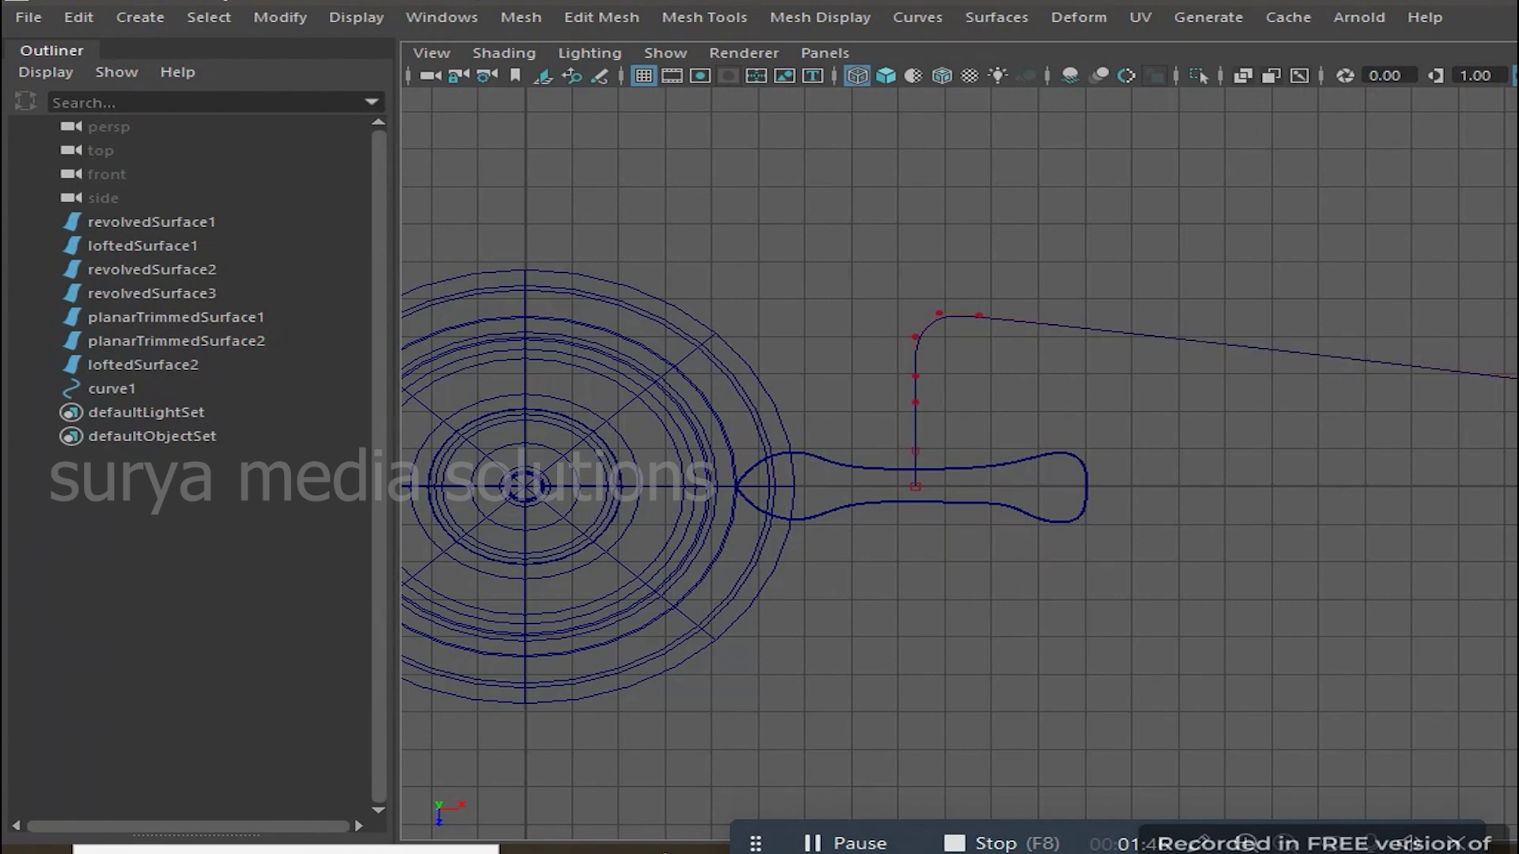
pyautogui.press('Return')
# In control-vertex mode, shift the corner point left and raise the lower side point
pyautogui.scroll(2, 1058, 361)
pyautogui.scroll(2, 952, 188)
pyautogui.press('F8')
pyautogui.scroll(3, 742, 201)
pyautogui.scroll(2, 1093, 610)
pyautogui.click(948, 405)
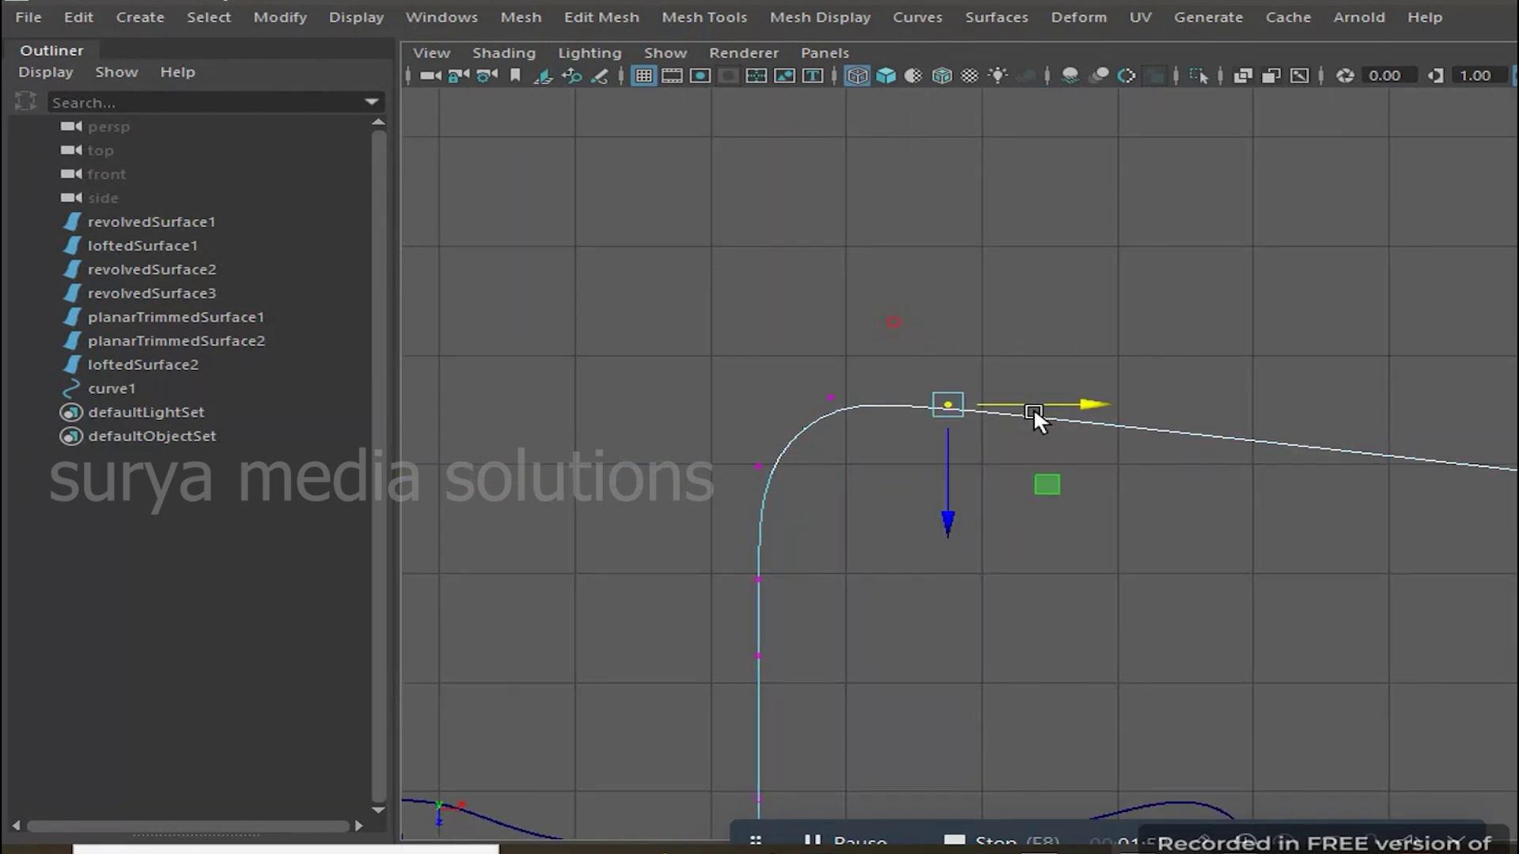
pyautogui.moveTo(1033, 407); pyautogui.dragTo(804, 407)
pyautogui.click(759, 580)
pyautogui.moveTo(752, 582); pyautogui.dragTo(758, 553)
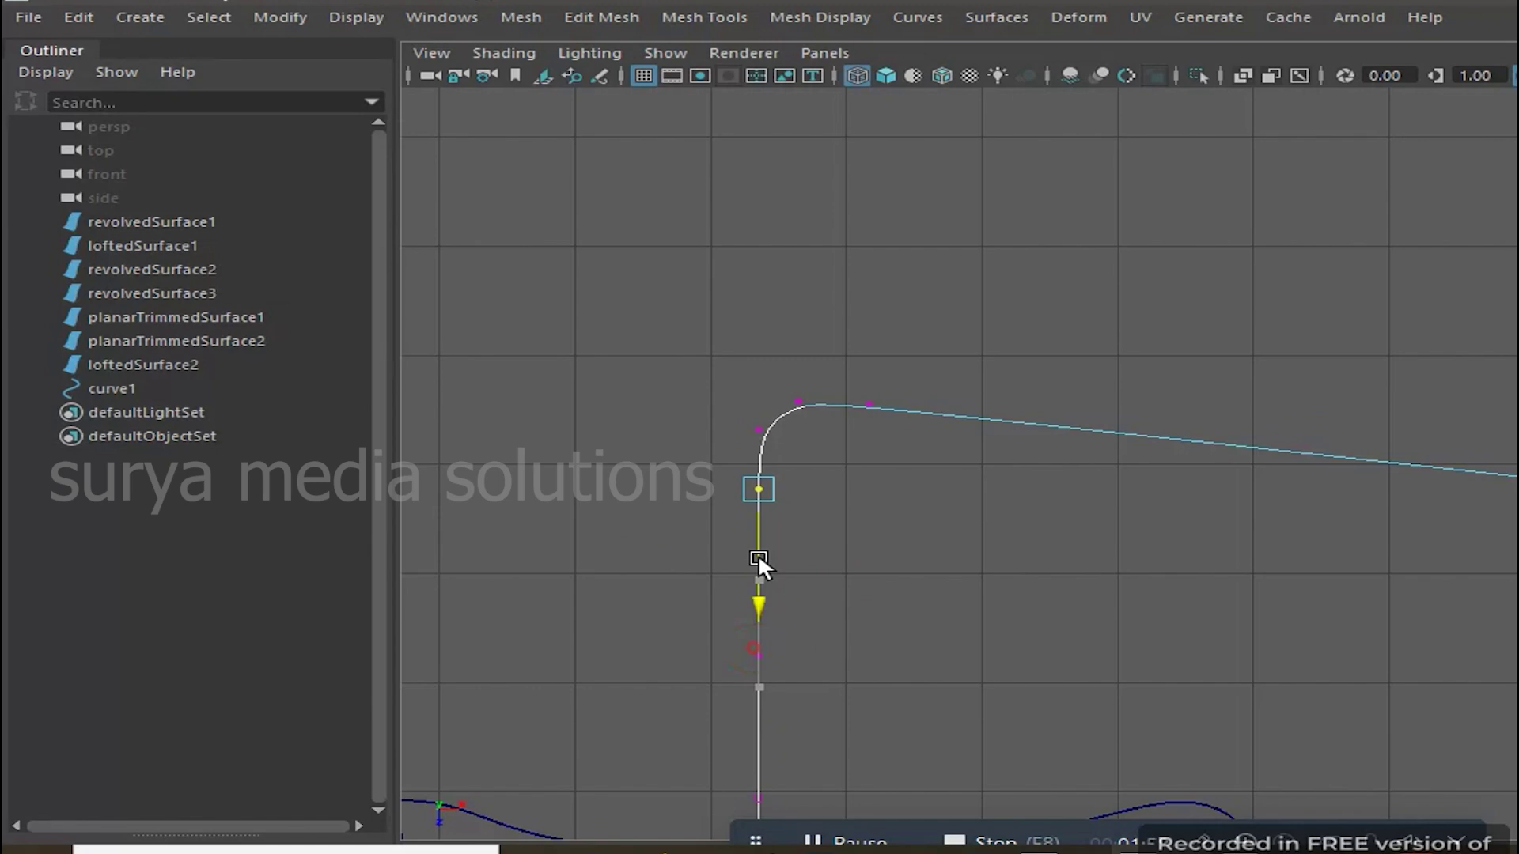
pyautogui.click(983, 583)
# Nudge the corner control point again to smooth the rounded bend
pyautogui.scroll(-4, 983, 583)
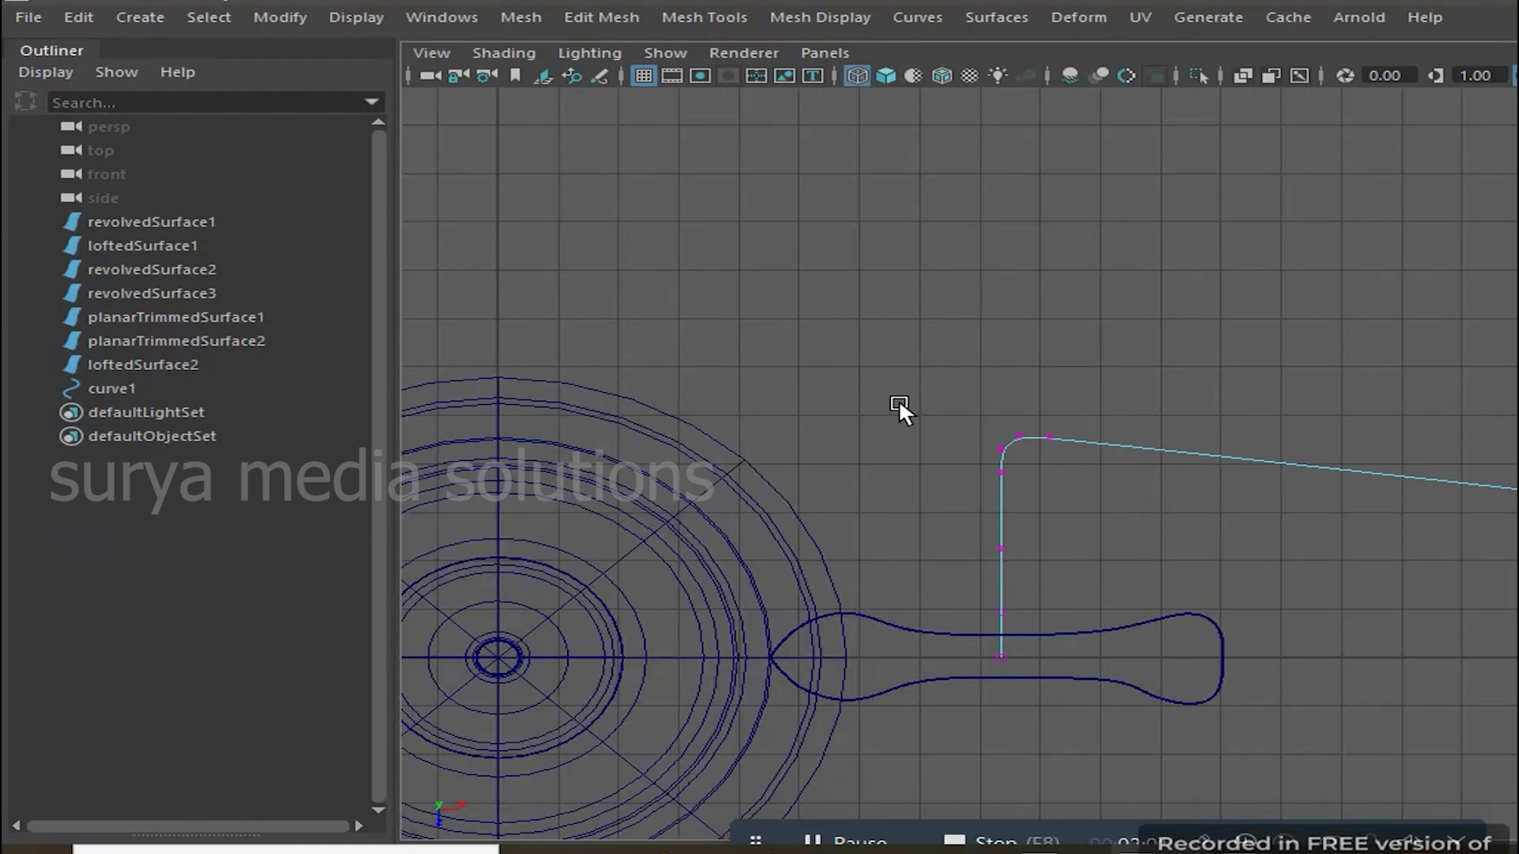
pyautogui.scroll(-2, 898, 406)
pyautogui.scroll(3, 749, 404)
pyautogui.scroll(2, 876, 348)
pyautogui.scroll(1, 1196, 457)
pyautogui.click(1212, 592)
pyautogui.moveTo(1179, 513); pyautogui.dragTo(1231, 545)
pyautogui.click(1227, 548)
pyautogui.scroll(-4, 943, 494)
# Return the curve to object mode via the right-click Select option
pyautogui.rightClick(968, 435)
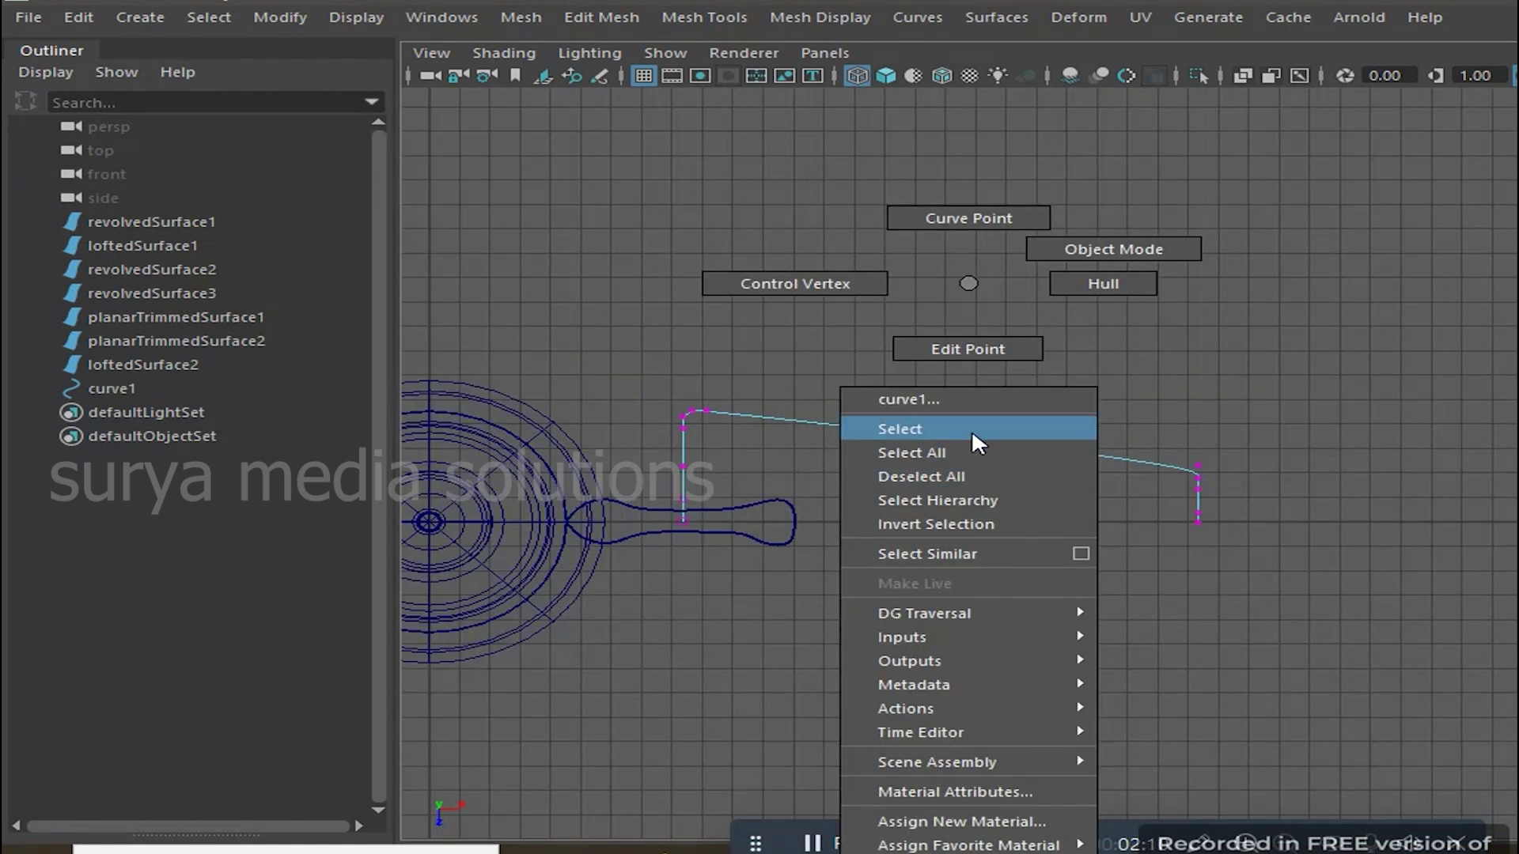
pyautogui.click(972, 430)
pyautogui.scroll(2, 942, 475)
pyautogui.scroll(2, 1124, 499)
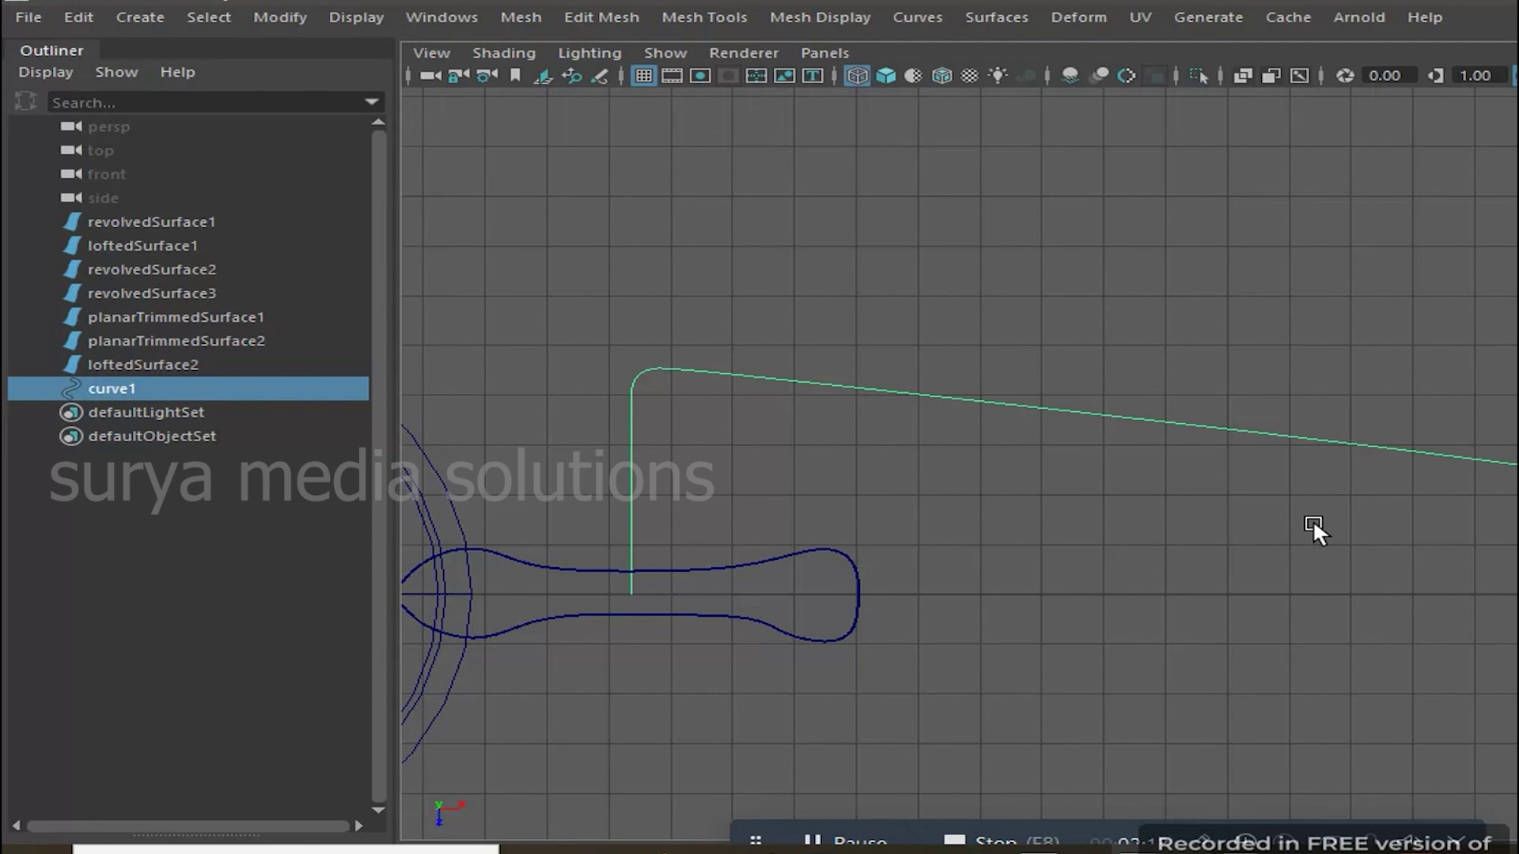
pyautogui.scroll(-1, 1009, 408)
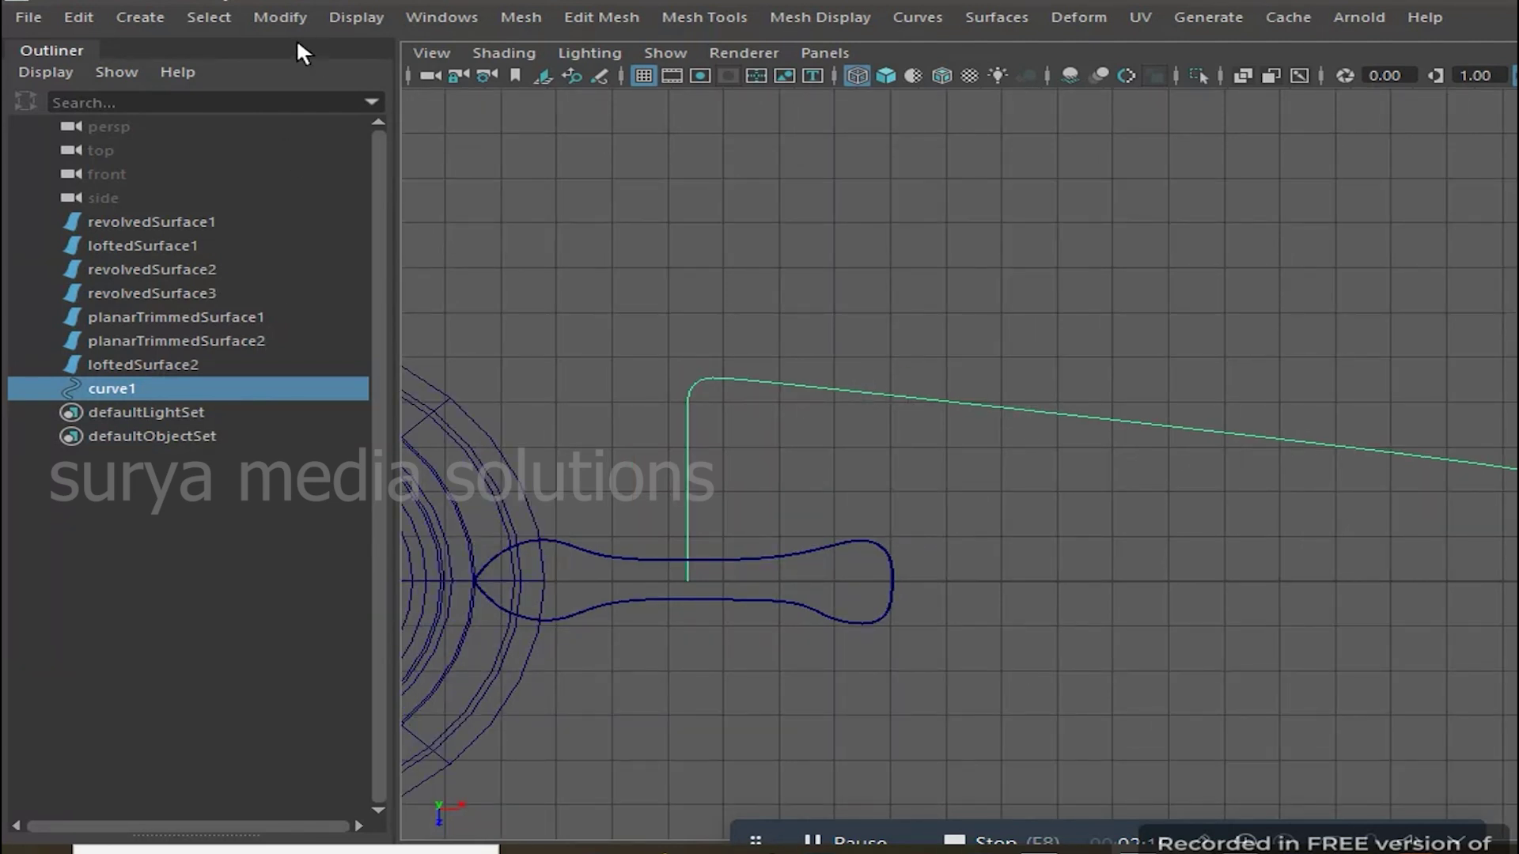
pyautogui.click(270, 18)
# Center curve1's pivot, duplicate it, and move and rotate the copy into the lower edge
pyautogui.click(338, 191)
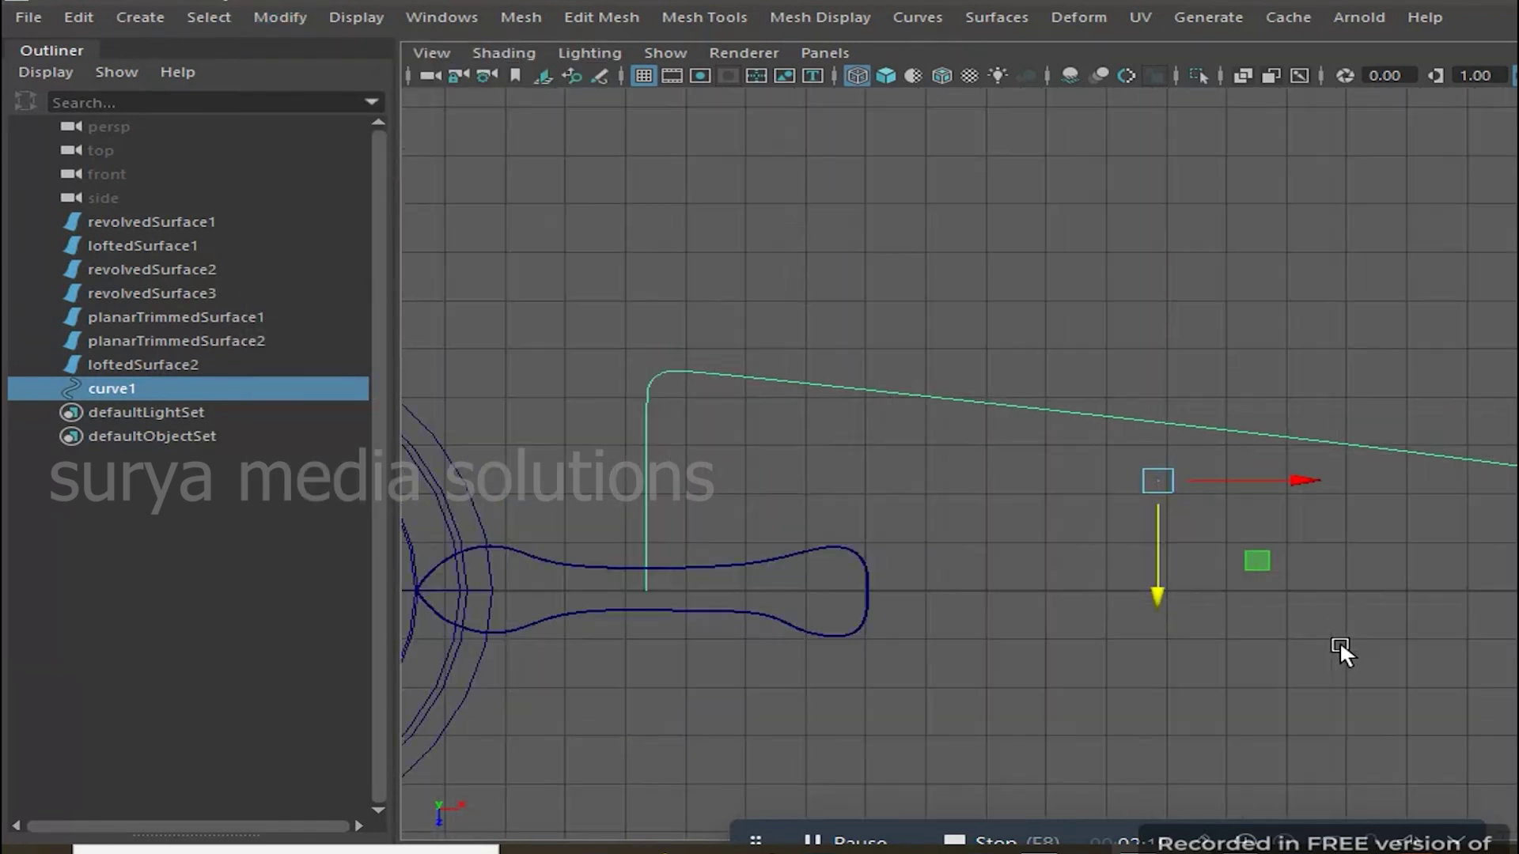
pyautogui.scroll(-1, 1300, 630)
pyautogui.hotkey('ctrl', 'd')
pyautogui.moveTo(1163, 595); pyautogui.dragTo(1179, 794)
pyautogui.press('e')
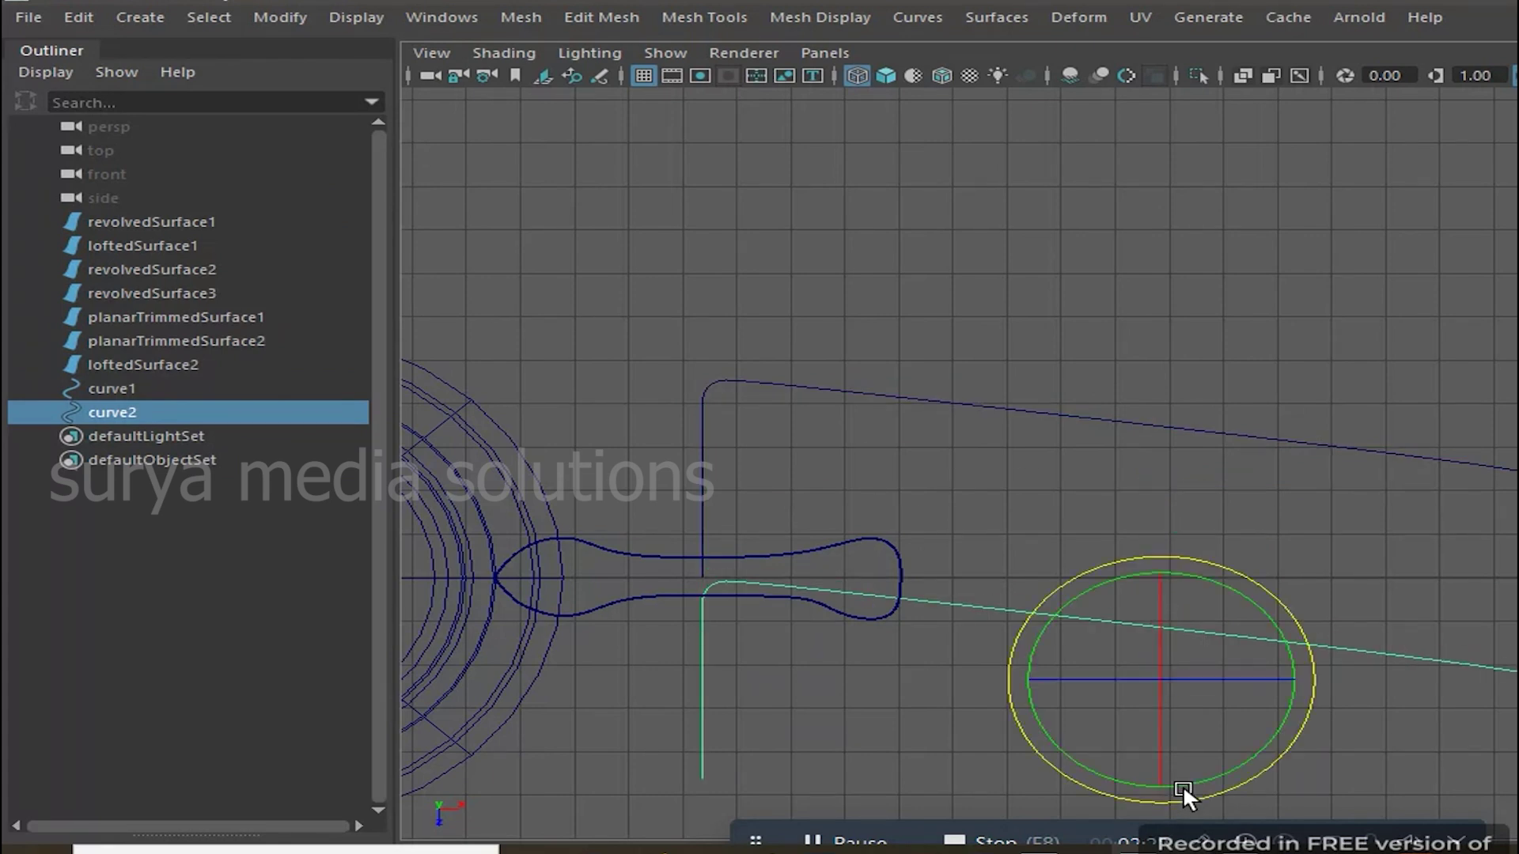
pyautogui.moveTo(1149, 593); pyautogui.dragTo(1153, 664)
pyautogui.scroll(-2, 958, 467)
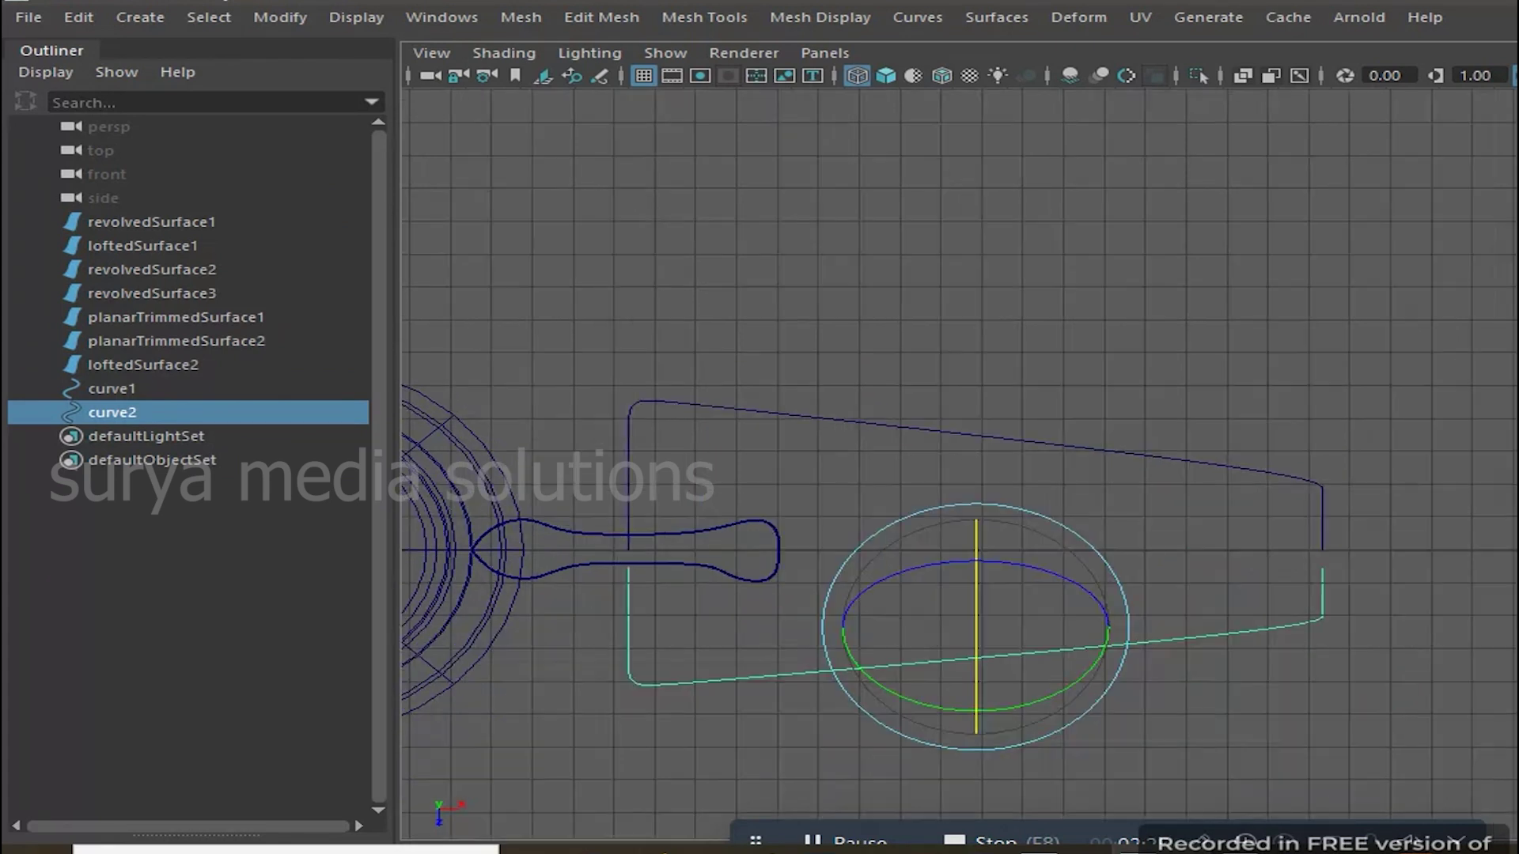
pyautogui.moveTo(1105, 648); pyautogui.dragTo(1107, 696)
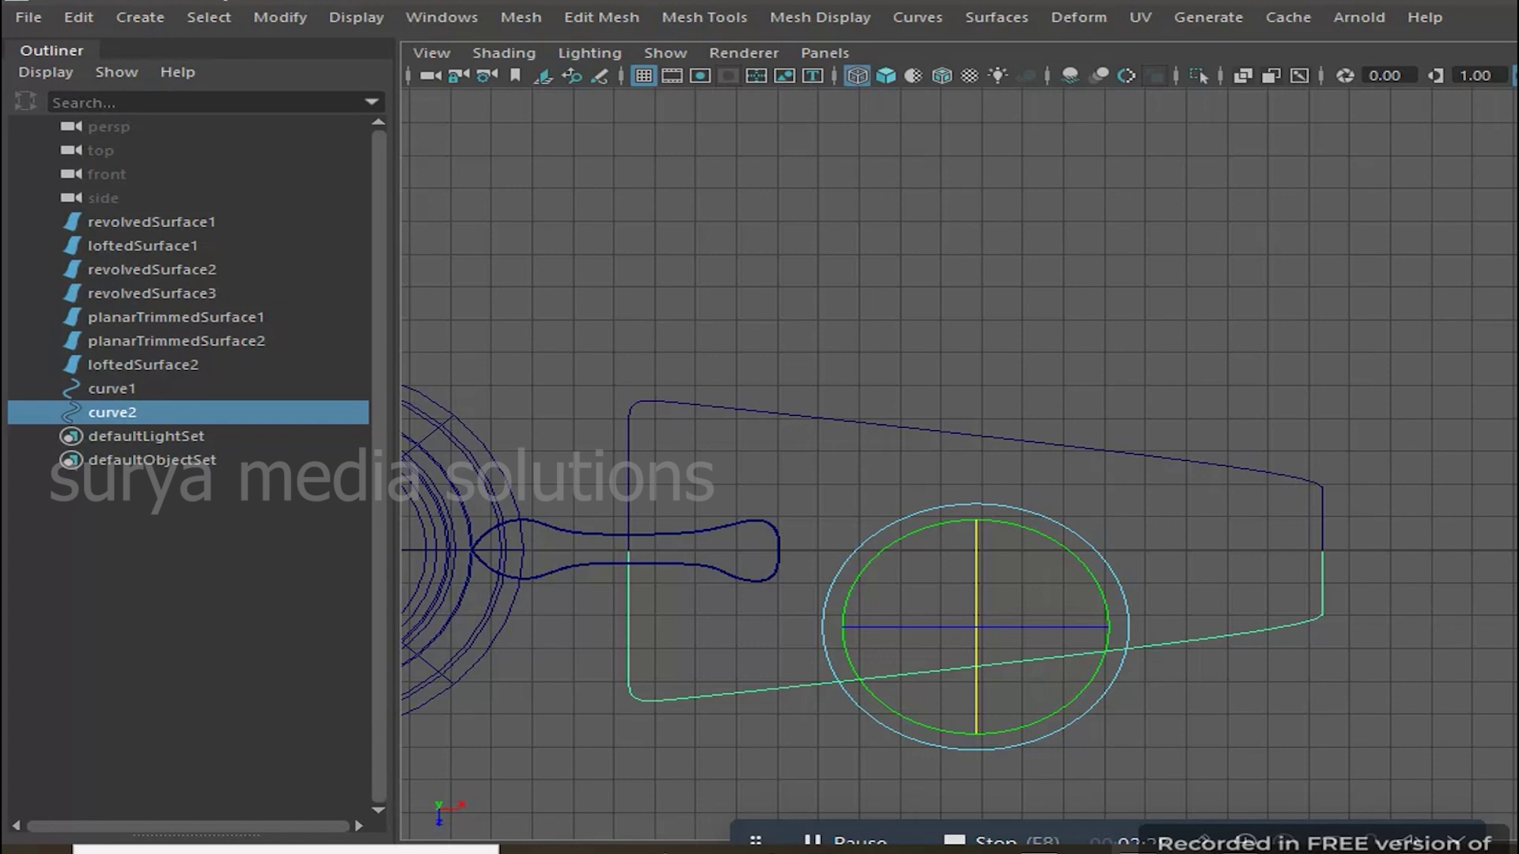
# Select curve1 and its mirrored copy curve2 together
pyautogui.click(1189, 352)
pyautogui.scroll(3, 976, 669)
pyautogui.scroll(-3, 1029, 649)
pyautogui.moveTo(1007, 610); pyautogui.dragTo(1113, 692)
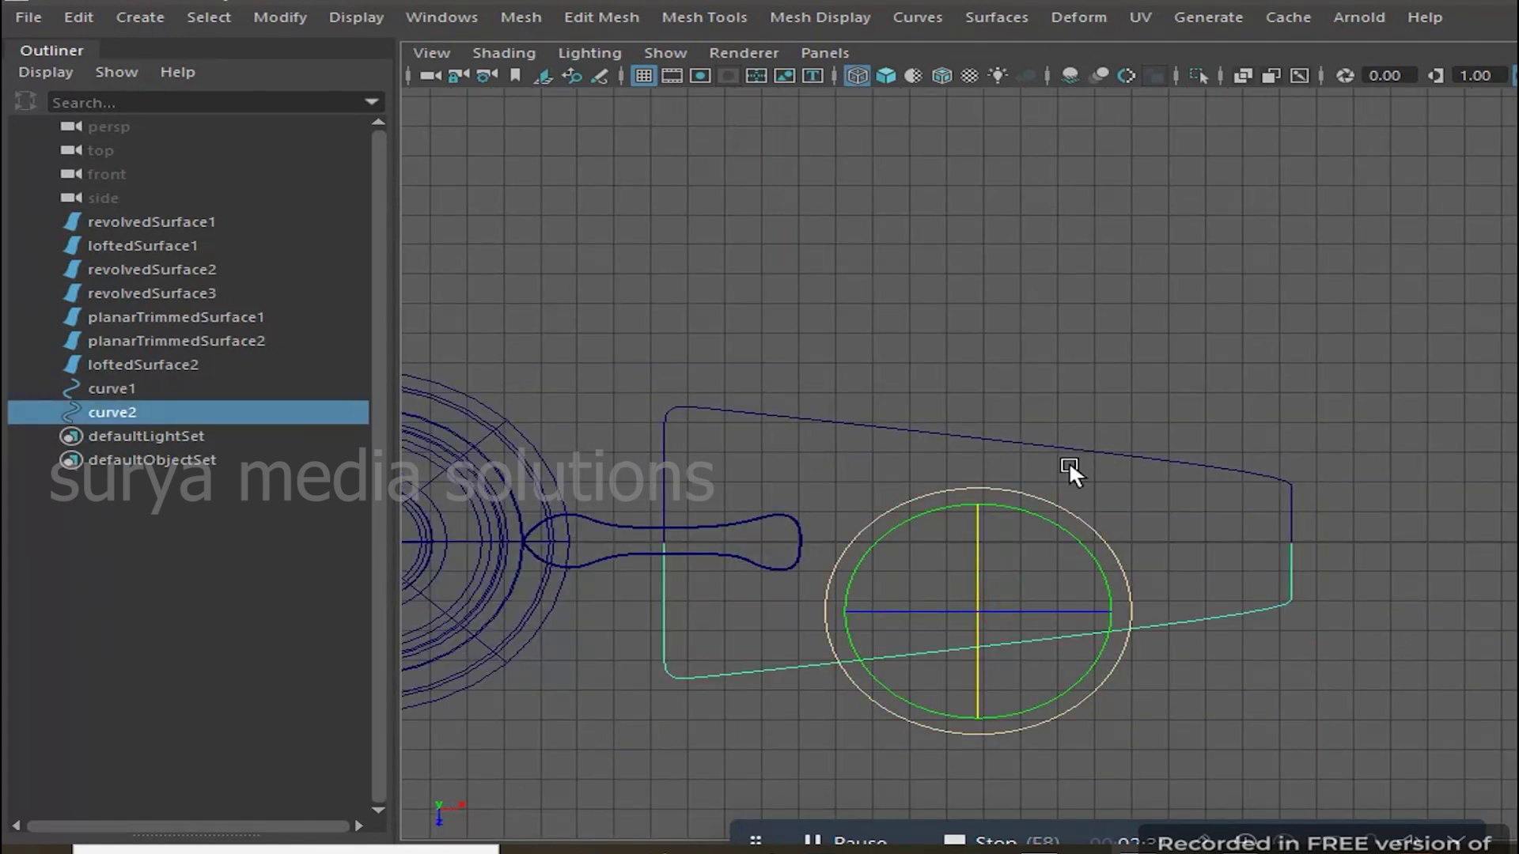
pyautogui.press('w')
pyautogui.keyDown('shift'); pyautogui.moveTo(1076, 433); pyautogui.dragTo(1113, 452); pyautogui.keyUp('shift')
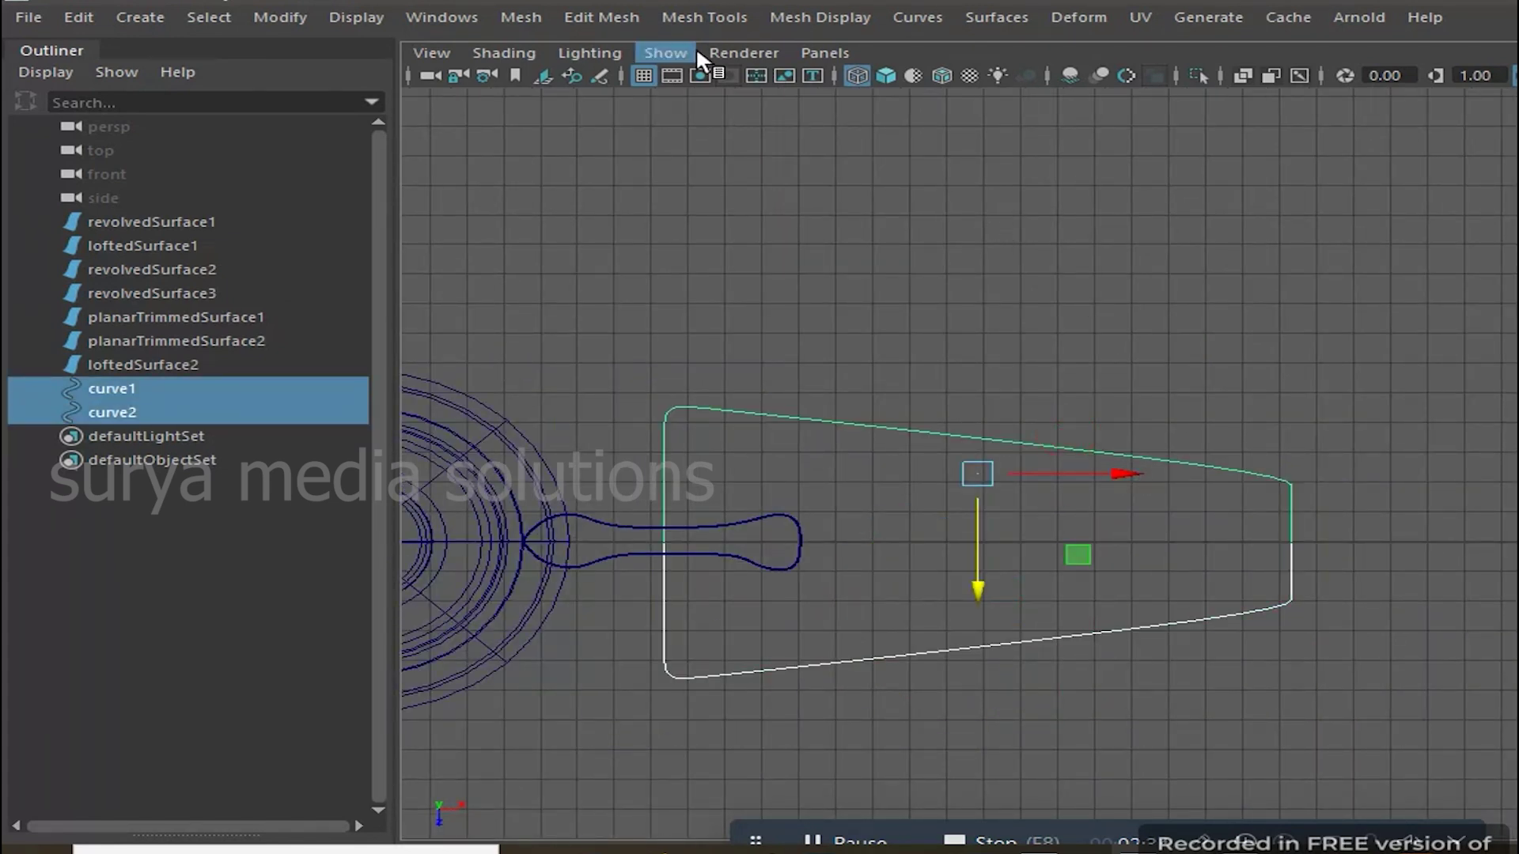
pyautogui.click(519, 22)
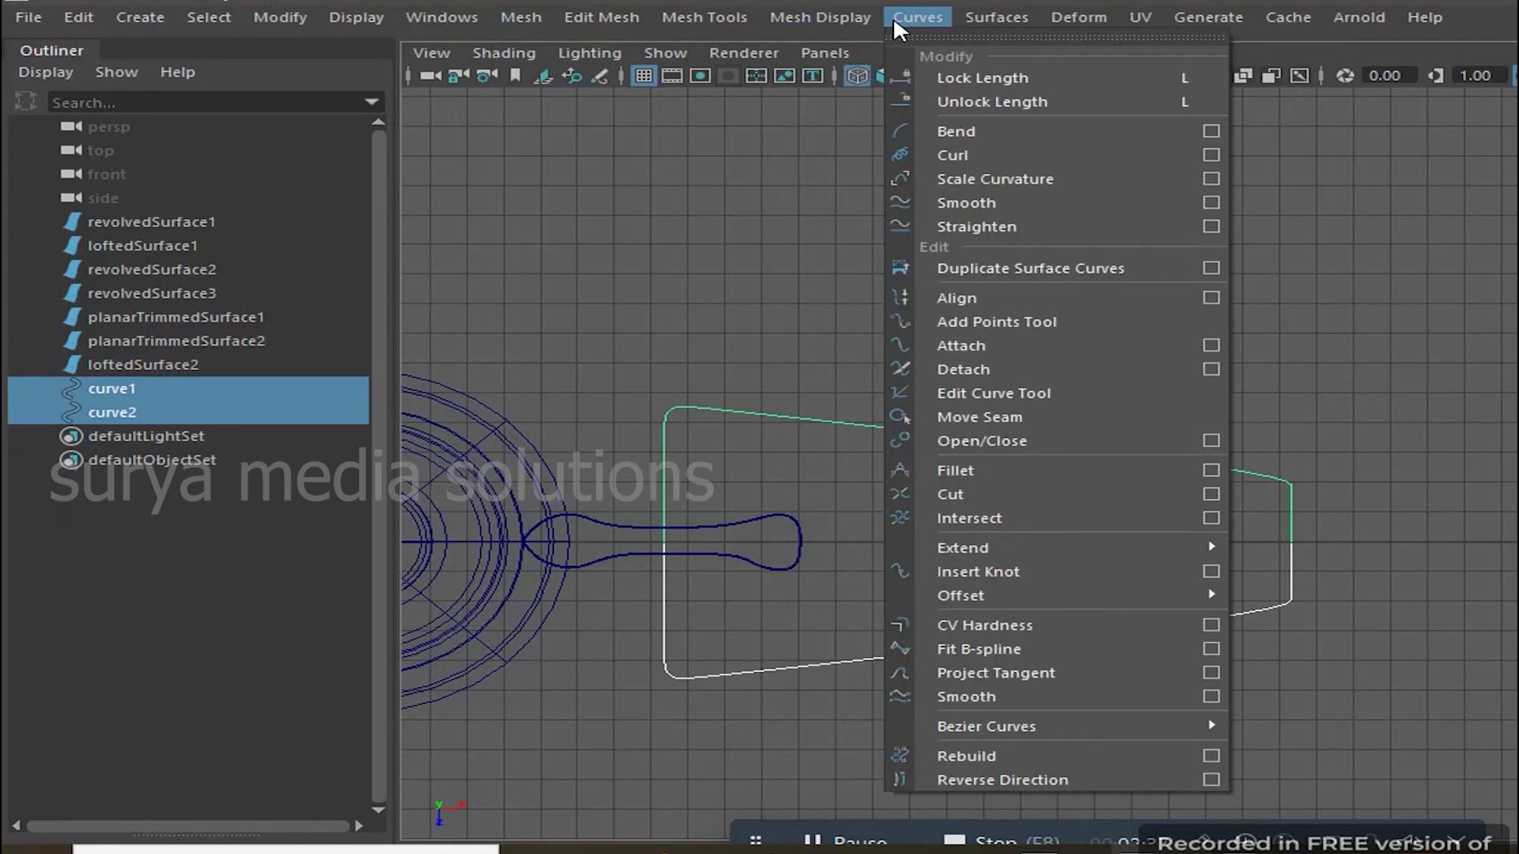
# Attach the two half curves into one closed blade outline
pyautogui.click(1064, 346)
pyautogui.click(1176, 348)
pyautogui.press('space')
pyautogui.press('space')
pyautogui.scroll(5, 1179, 435)
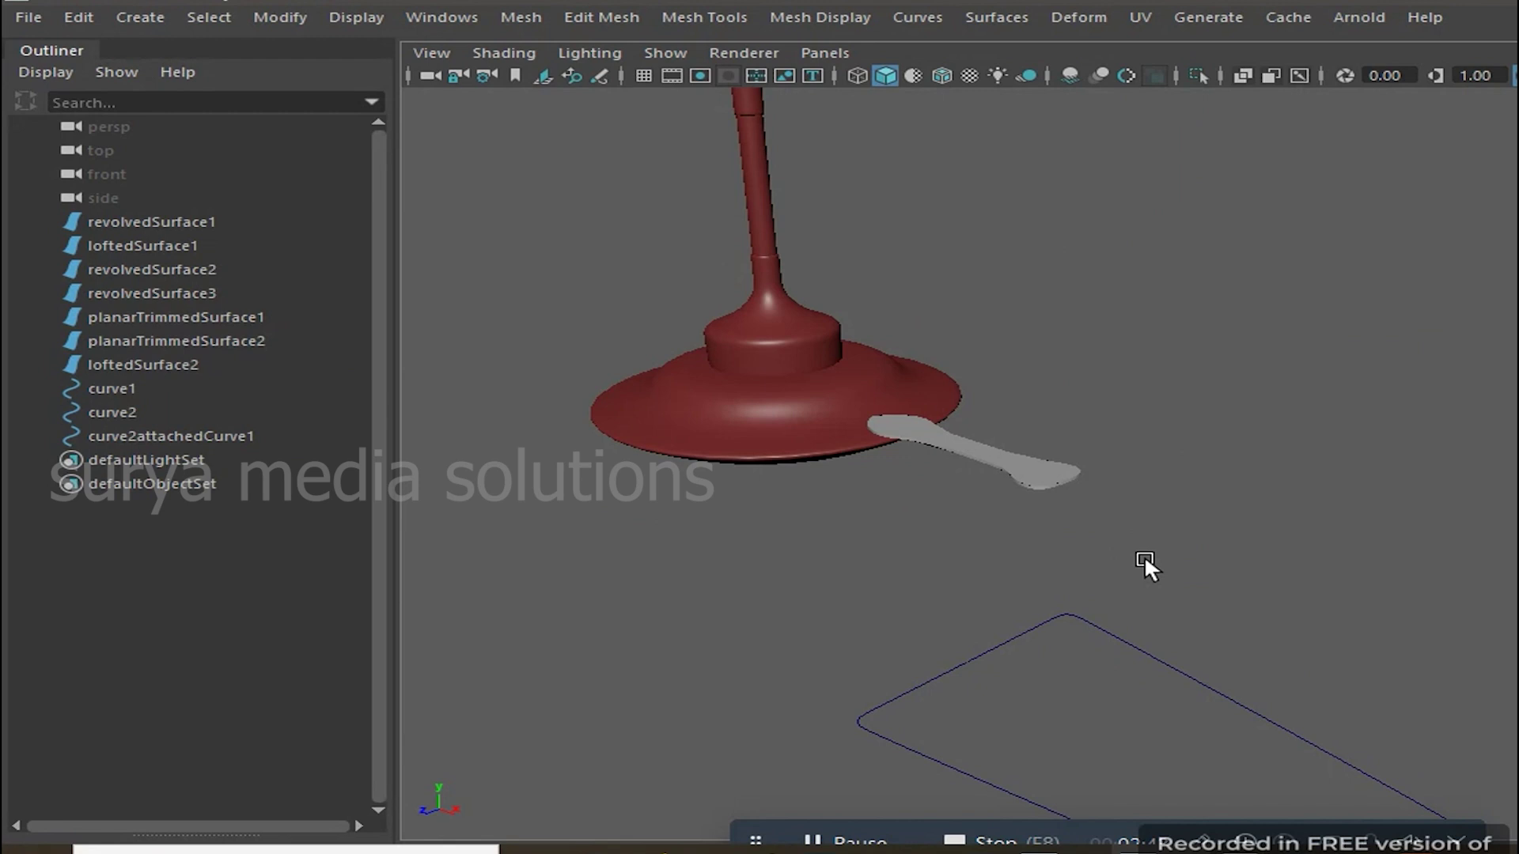
pyautogui.keyDown('alt'); pyautogui.moveTo(1143, 554); pyautogui.dragTo(884, 450); pyautogui.keyUp('alt')
# Delete the original curve1 and curve2 halves
pyautogui.click(892, 480)
pyautogui.press('Delete')
pyautogui.click(961, 491)
pyautogui.press('Delete')
# Raise curve2attachedCurve1 on Y up to the fan base and view it from the top
pyautogui.click(899, 473)
pyautogui.moveTo(722, 336); pyautogui.dragTo(692, 112)
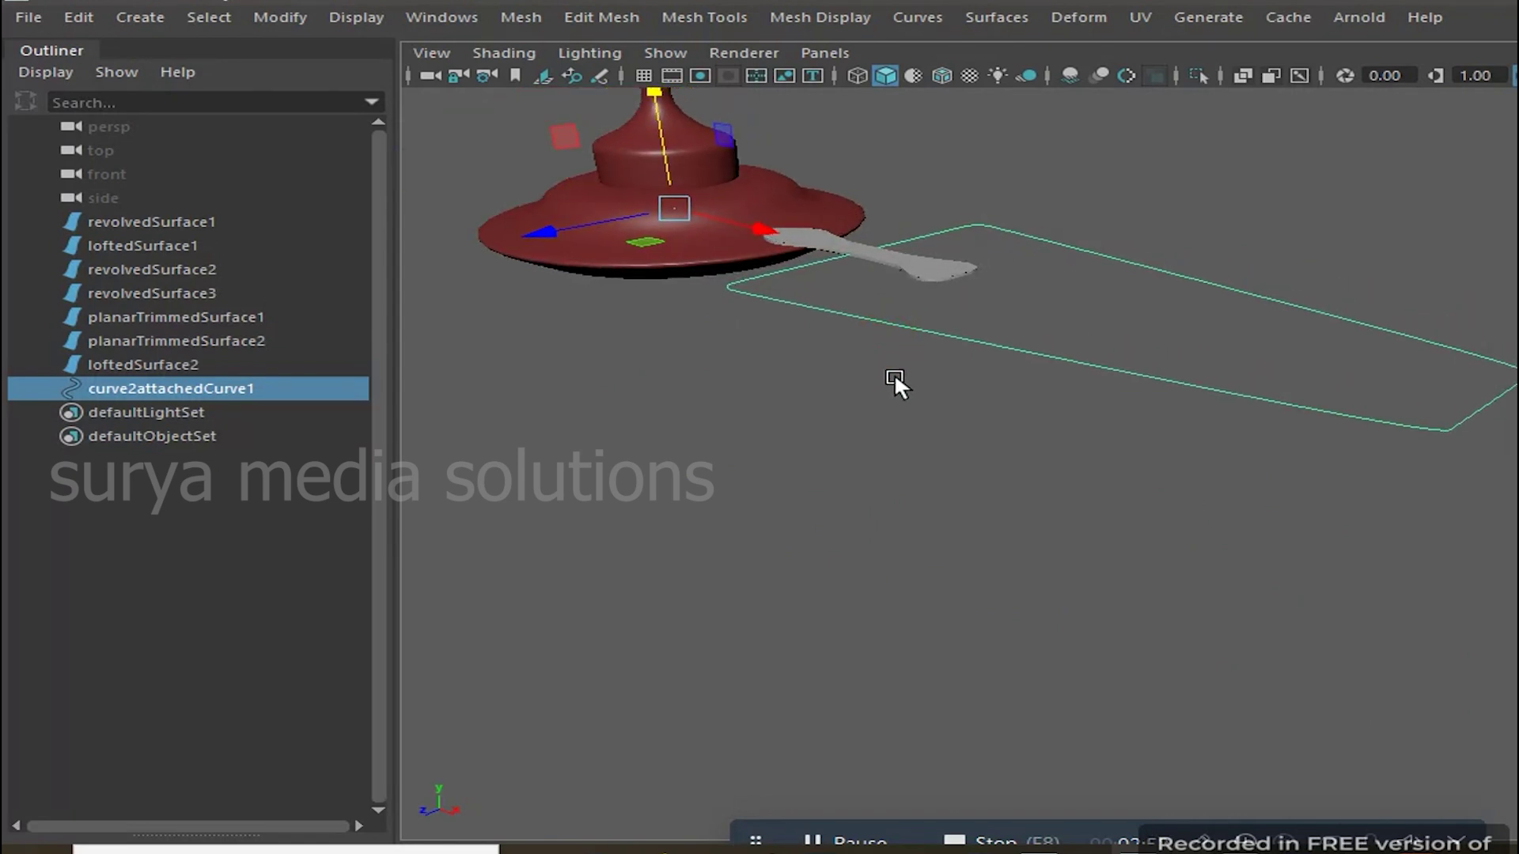
pyautogui.scroll(2, 803, 451)
pyautogui.keyDown('alt'); pyautogui.moveTo(884, 552); pyautogui.dragTo(1084, 600); pyautogui.keyUp('alt')
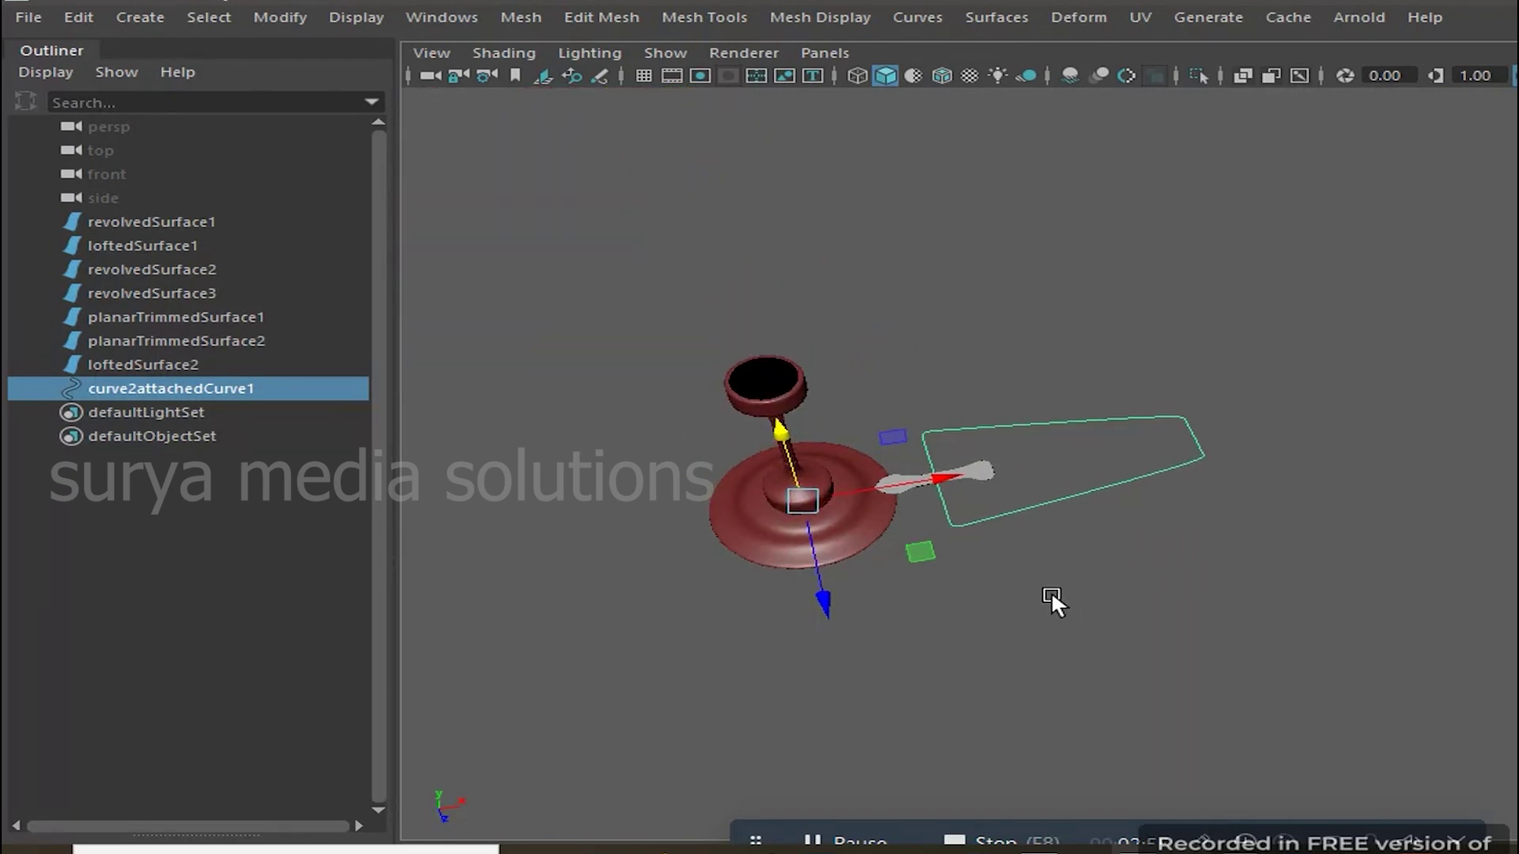
pyautogui.scroll(3, 970, 535)
pyautogui.press('r')
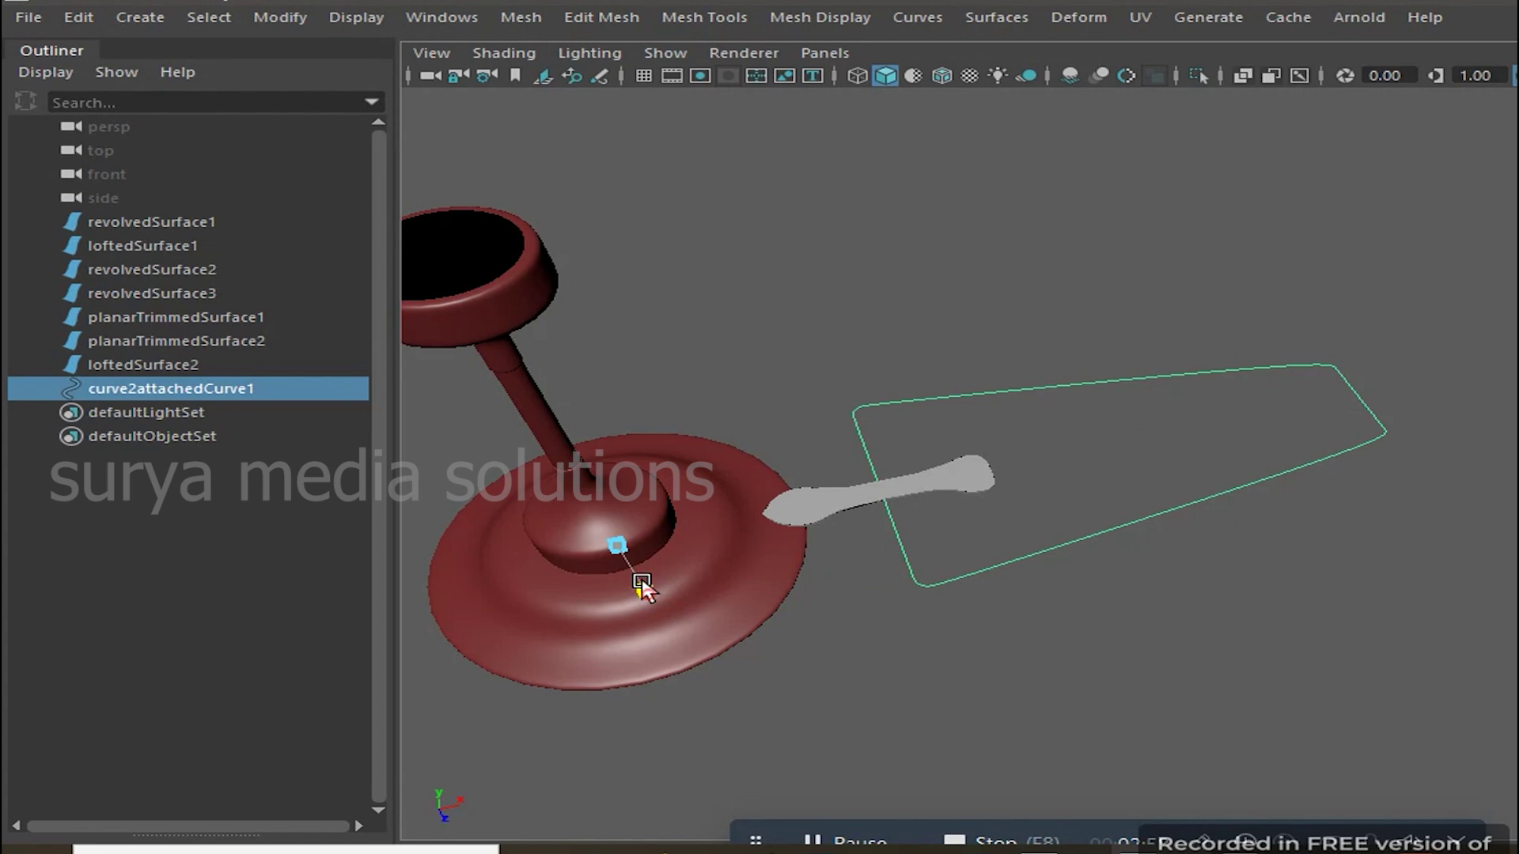
pyautogui.press('space')
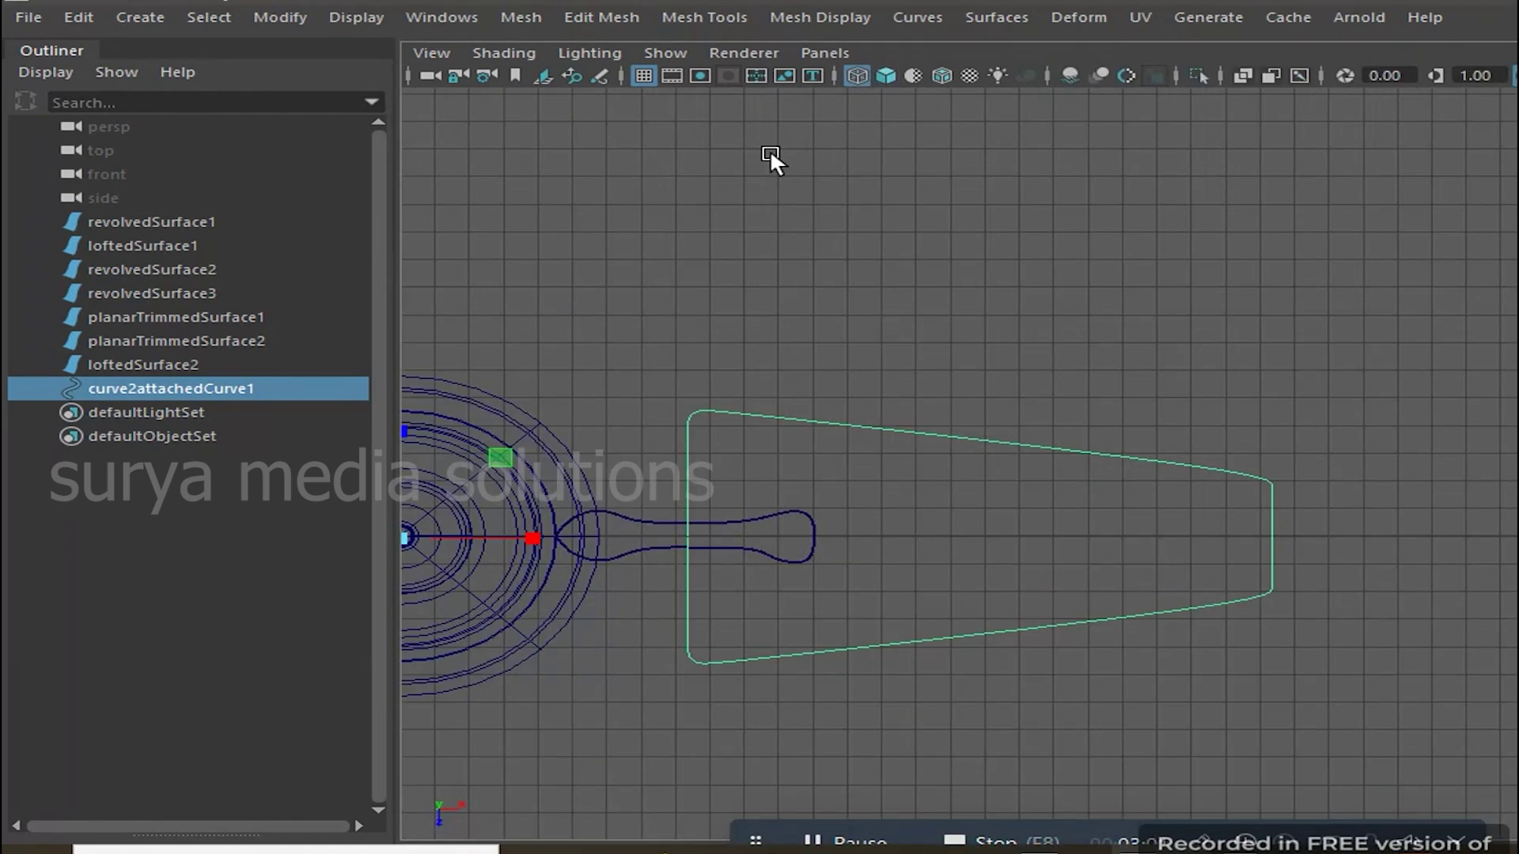
pyautogui.click(140, 17)
# Center the outline's pivot and scale it down to fit the fan
pyautogui.click(344, 190)
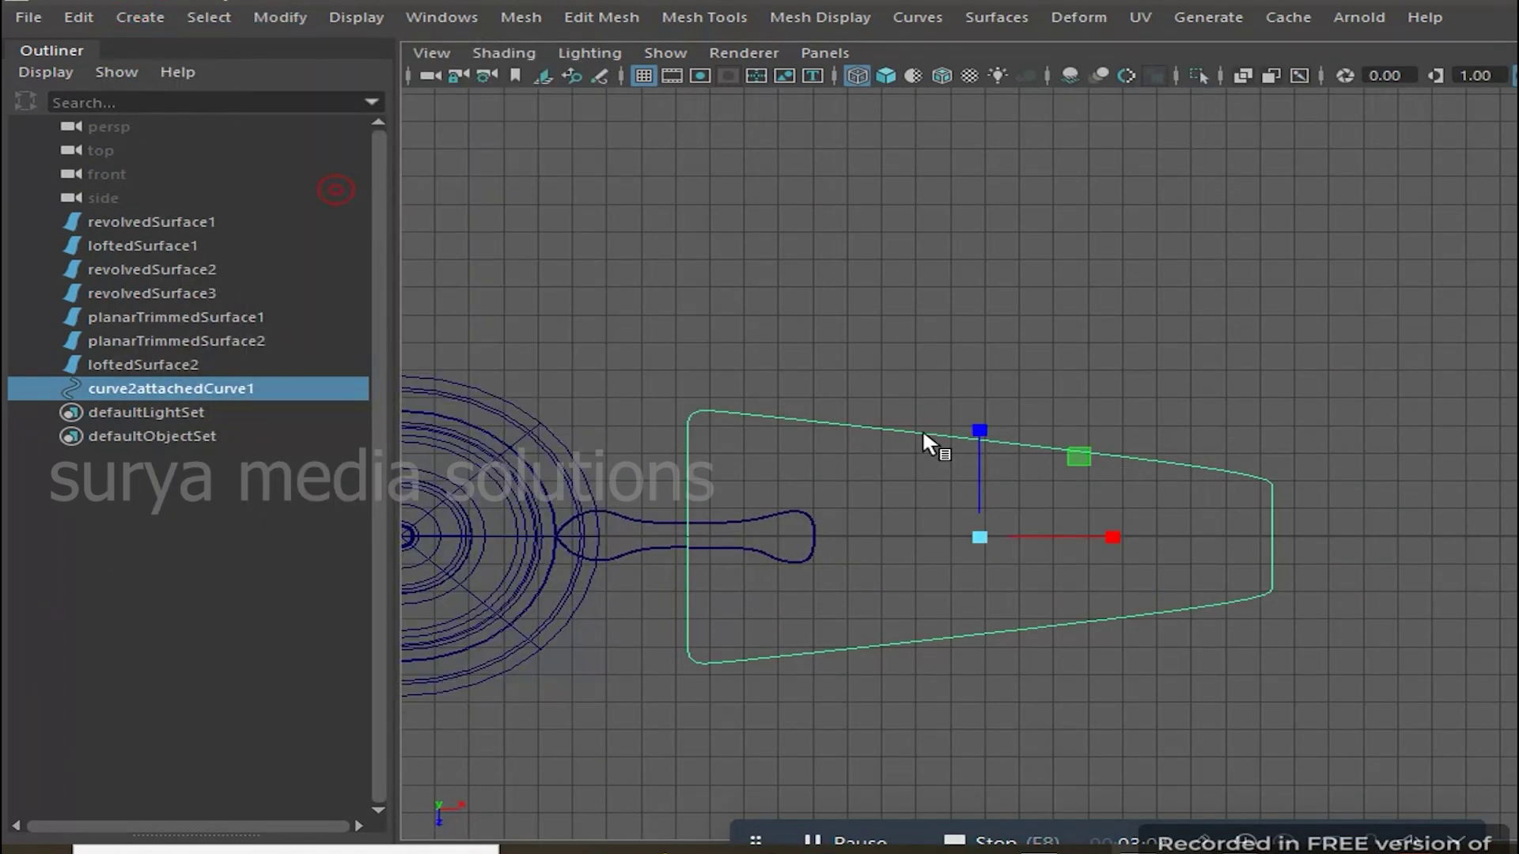
pyautogui.scroll(2, 947, 443)
pyautogui.moveTo(949, 447)
pyautogui.mouseDown()
pyautogui.moveTo(965, 473)
pyautogui.moveTo(845, 519)
pyautogui.moveTo(891, 368)
pyautogui.mouseUp()
pyautogui.click(981, 473)
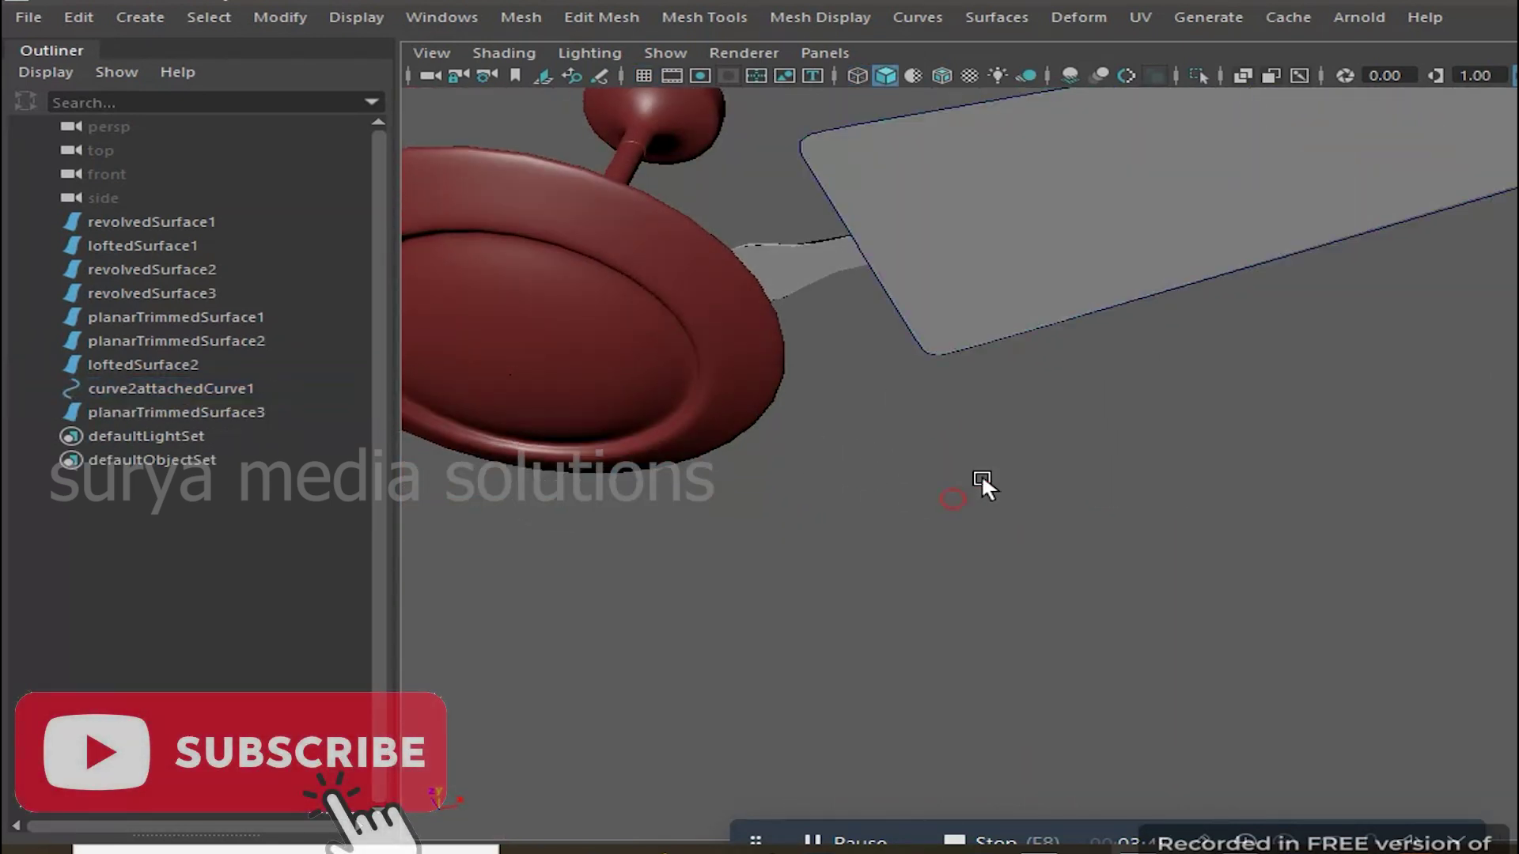
pyautogui.scroll(-5, 1049, 273)
# Assign the red blinn1 material to the fan parts and blade together
pyautogui.moveTo(980, 326); pyautogui.dragTo(1113, 420)
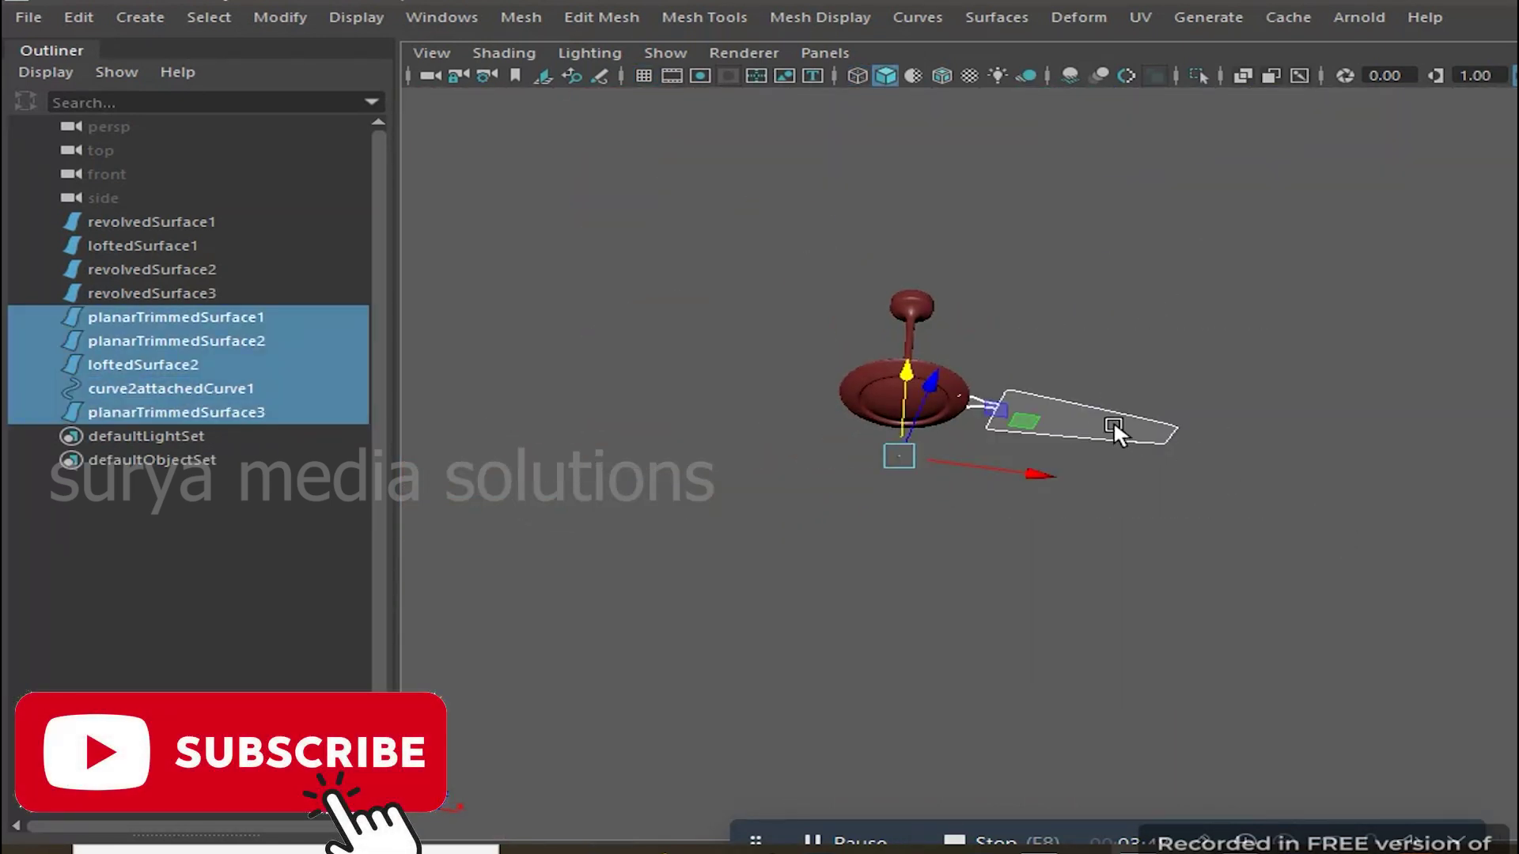
pyautogui.moveTo(1114, 260); pyautogui.dragTo(1119, 791, button='right')
pyautogui.click(1354, 791)
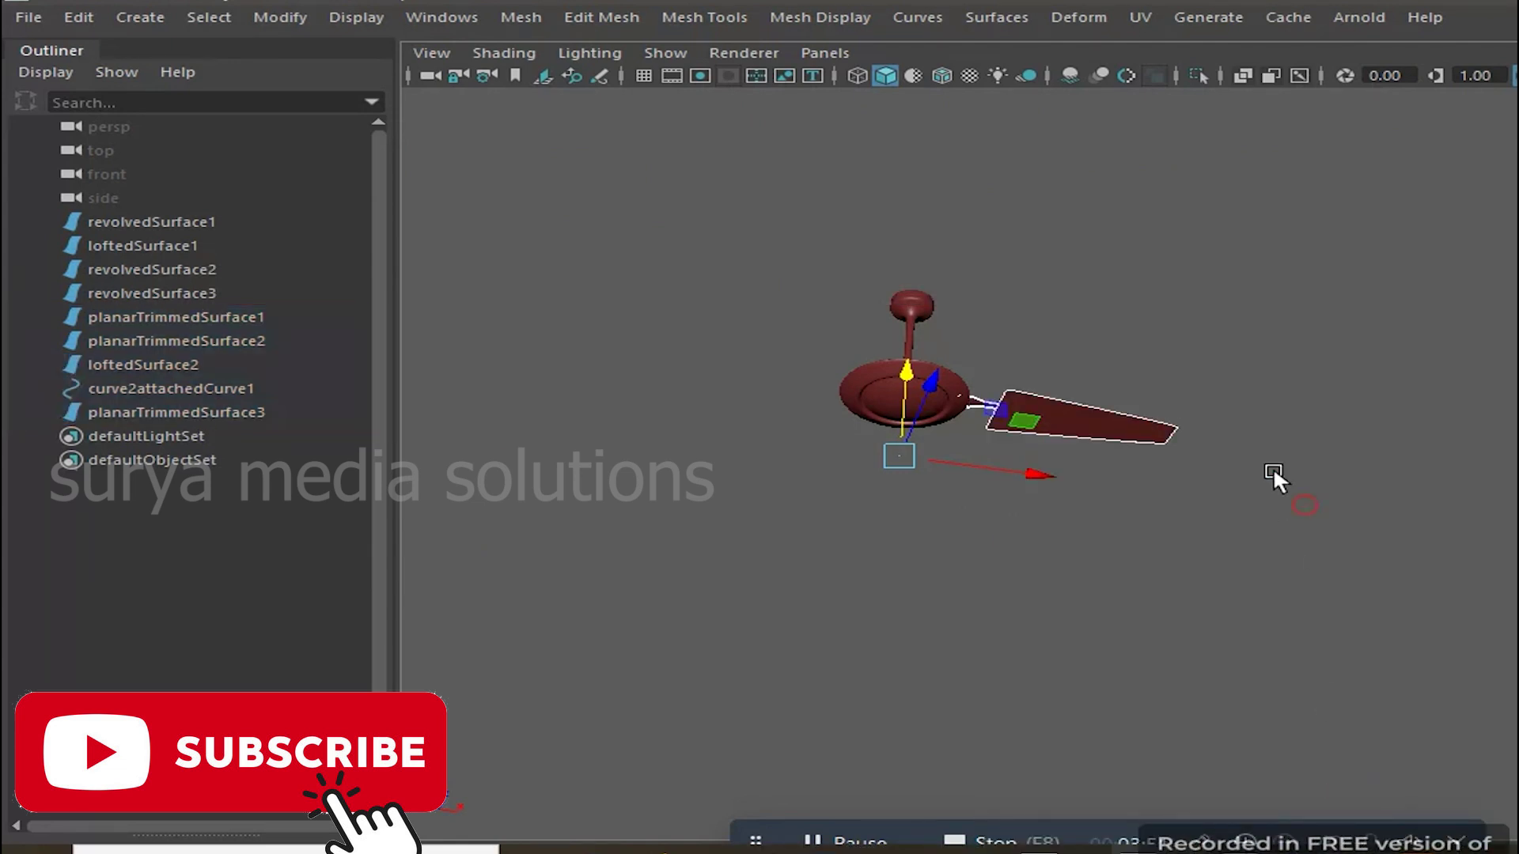
pyautogui.scroll(5, 913, 524)
pyautogui.scroll(3, 880, 618)
# Select the blade surface and orbit to check it lies flat and edge-on
pyautogui.click(1254, 478)
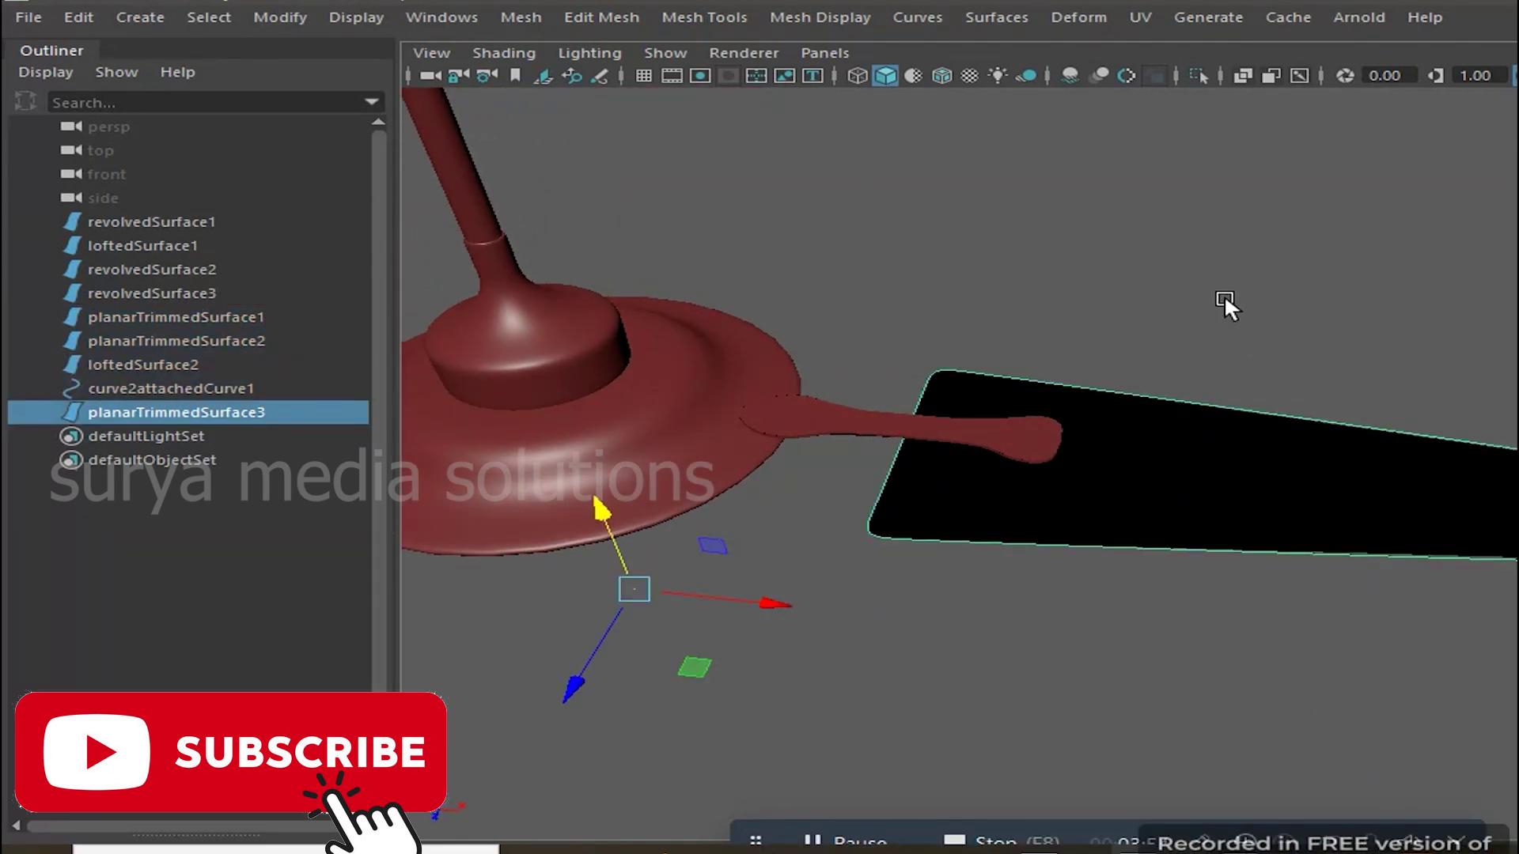
pyautogui.click(997, 17)
pyautogui.press('Escape')
pyautogui.click(1040, 685)
pyautogui.scroll(-5, 1040, 685)
pyautogui.moveTo(1040, 685)
pyautogui.keyDown('alt'); pyautogui.mouseDown()
pyautogui.moveTo(804, 392)
pyautogui.moveTo(1132, 469)
pyautogui.mouseUp(); pyautogui.keyUp('alt')
pyautogui.scroll(5, 1139, 514)
pyautogui.keyDown('alt'); pyautogui.moveTo(1142, 557); pyautogui.dragTo(1094, 552); pyautogui.keyUp('alt')
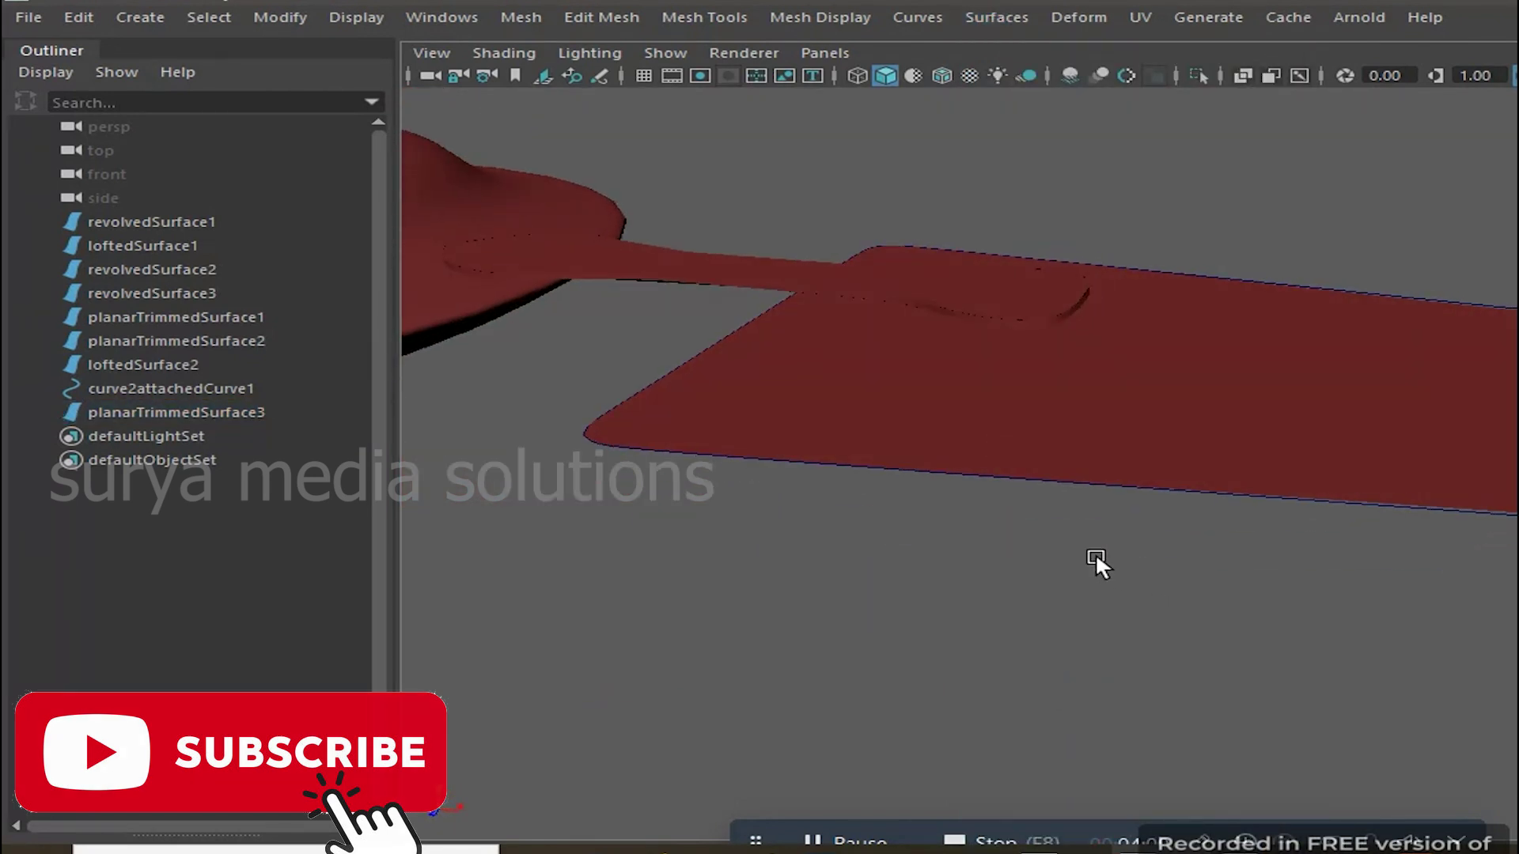
pyautogui.click(791, 458)
pyautogui.moveTo(734, 467)
pyautogui.keyDown('alt'); pyautogui.mouseDown()
pyautogui.moveTo(857, 454)
pyautogui.moveTo(790, 339)
pyautogui.mouseUp(); pyautogui.keyUp('alt')
# Orbit to a diagonal view along the blade and inspect the blade surface
pyautogui.click(170, 388)
pyautogui.scroll(-5, 1160, 400)
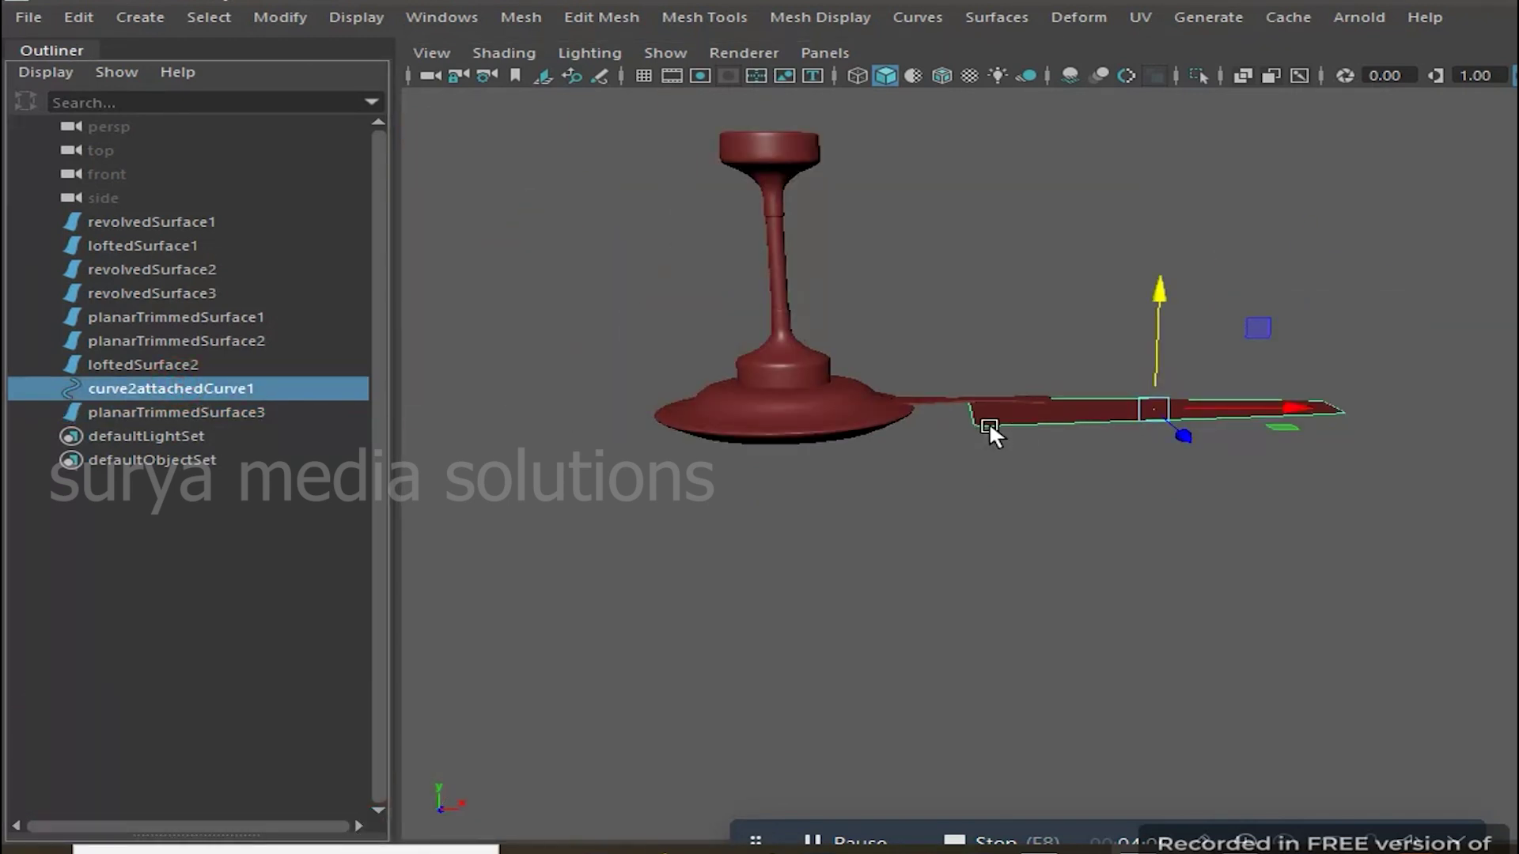
pyautogui.keyDown('alt'); pyautogui.moveTo(988, 421); pyautogui.dragTo(1147, 310); pyautogui.keyUp('alt')
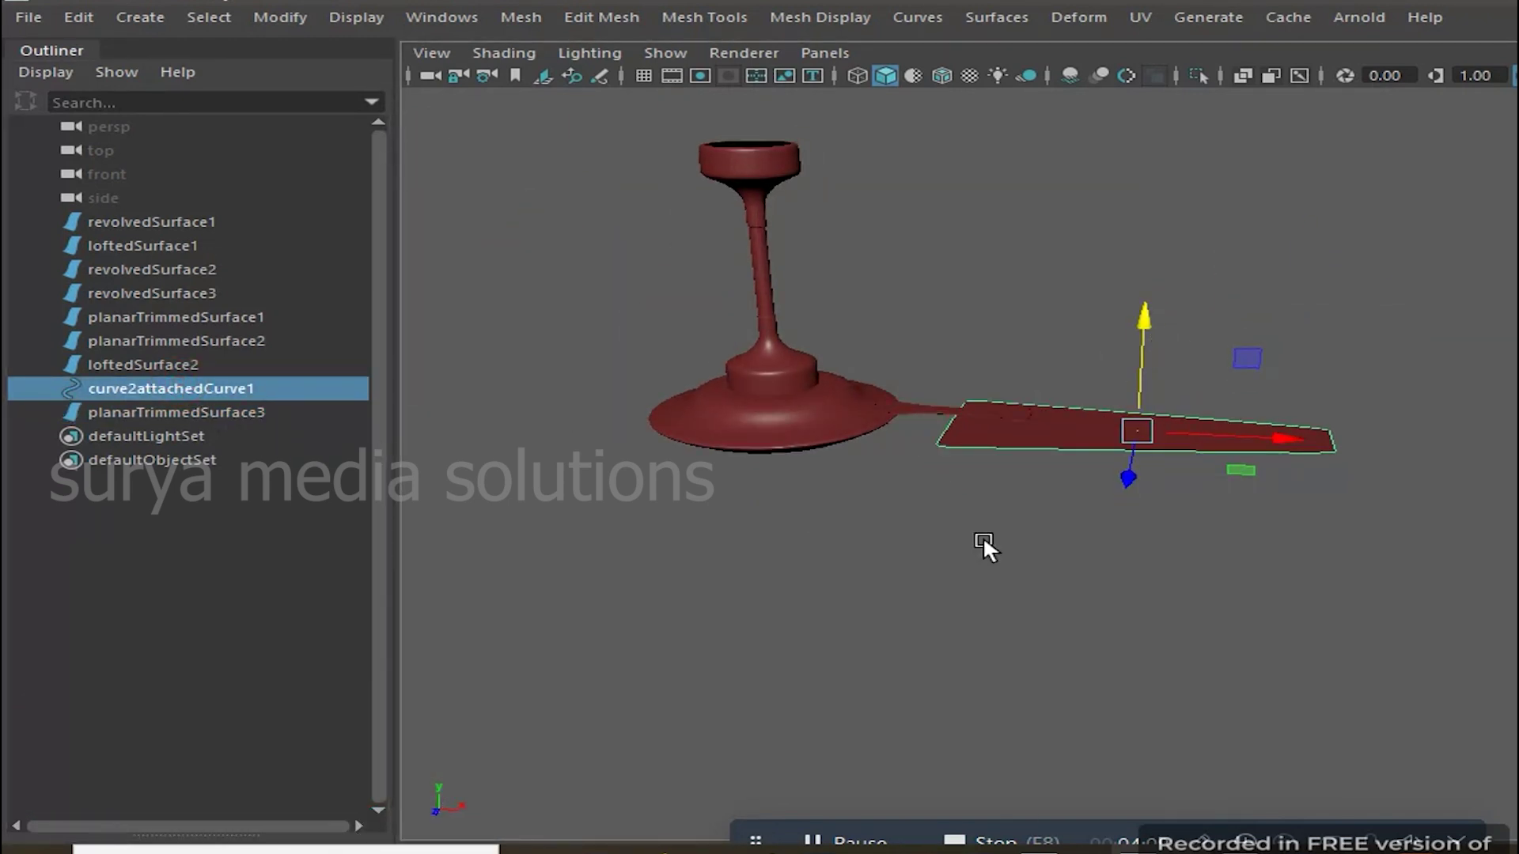
pyautogui.click(1142, 526)
pyautogui.scroll(5, 1142, 526)
pyautogui.scroll(-5, 715, 532)
pyautogui.moveTo(1143, 526)
pyautogui.keyDown('alt'); pyautogui.mouseDown()
pyautogui.moveTo(715, 532)
pyautogui.moveTo(916, 566)
pyautogui.mouseUp(); pyautogui.keyUp('alt')
pyautogui.scroll(5, 756, 529)
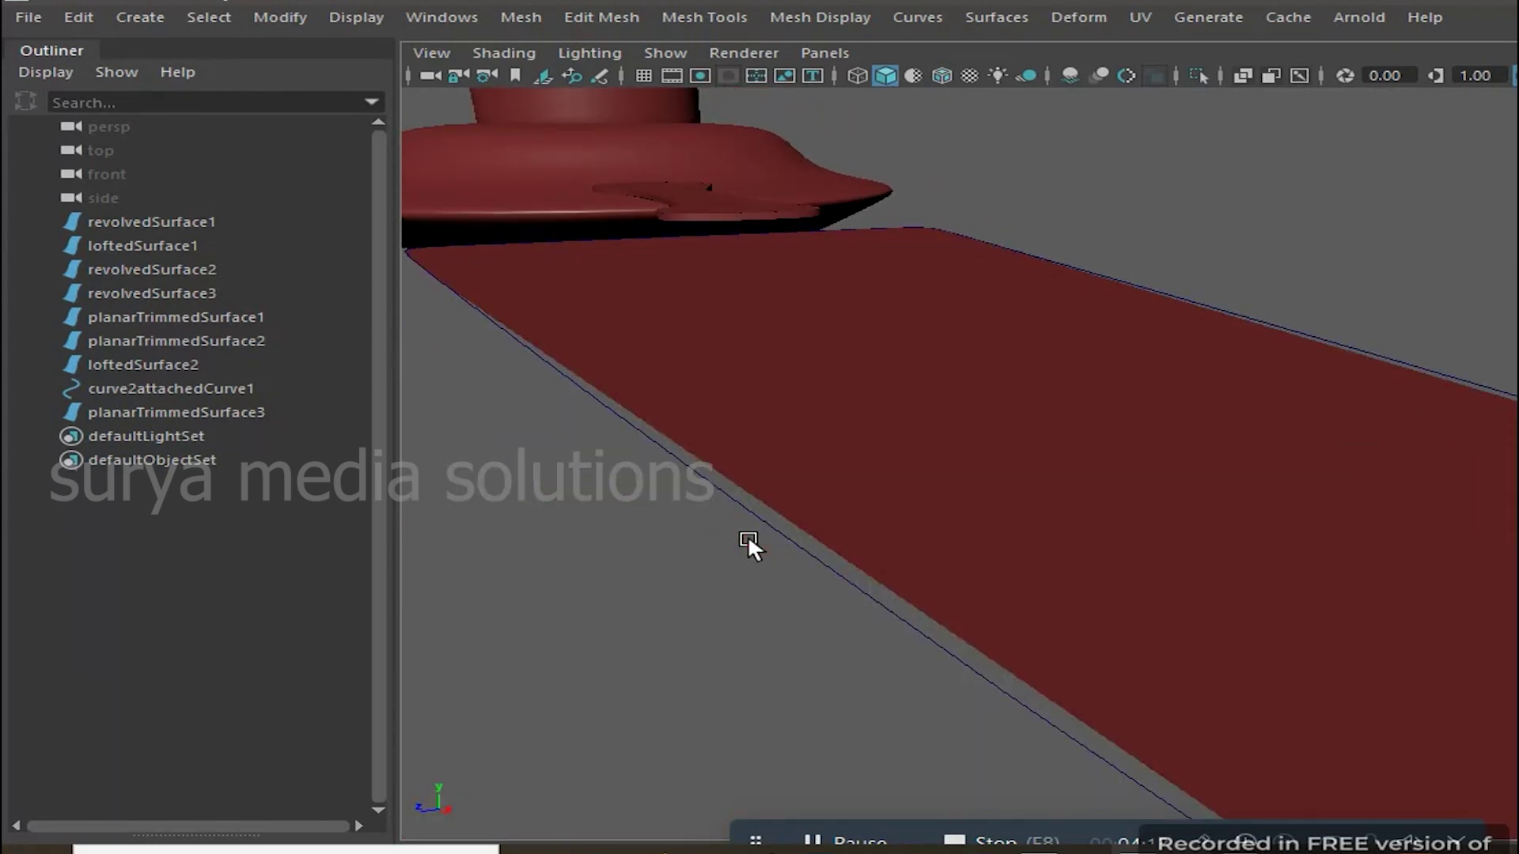
pyautogui.click(747, 534)
pyautogui.scroll(-5, 762, 519)
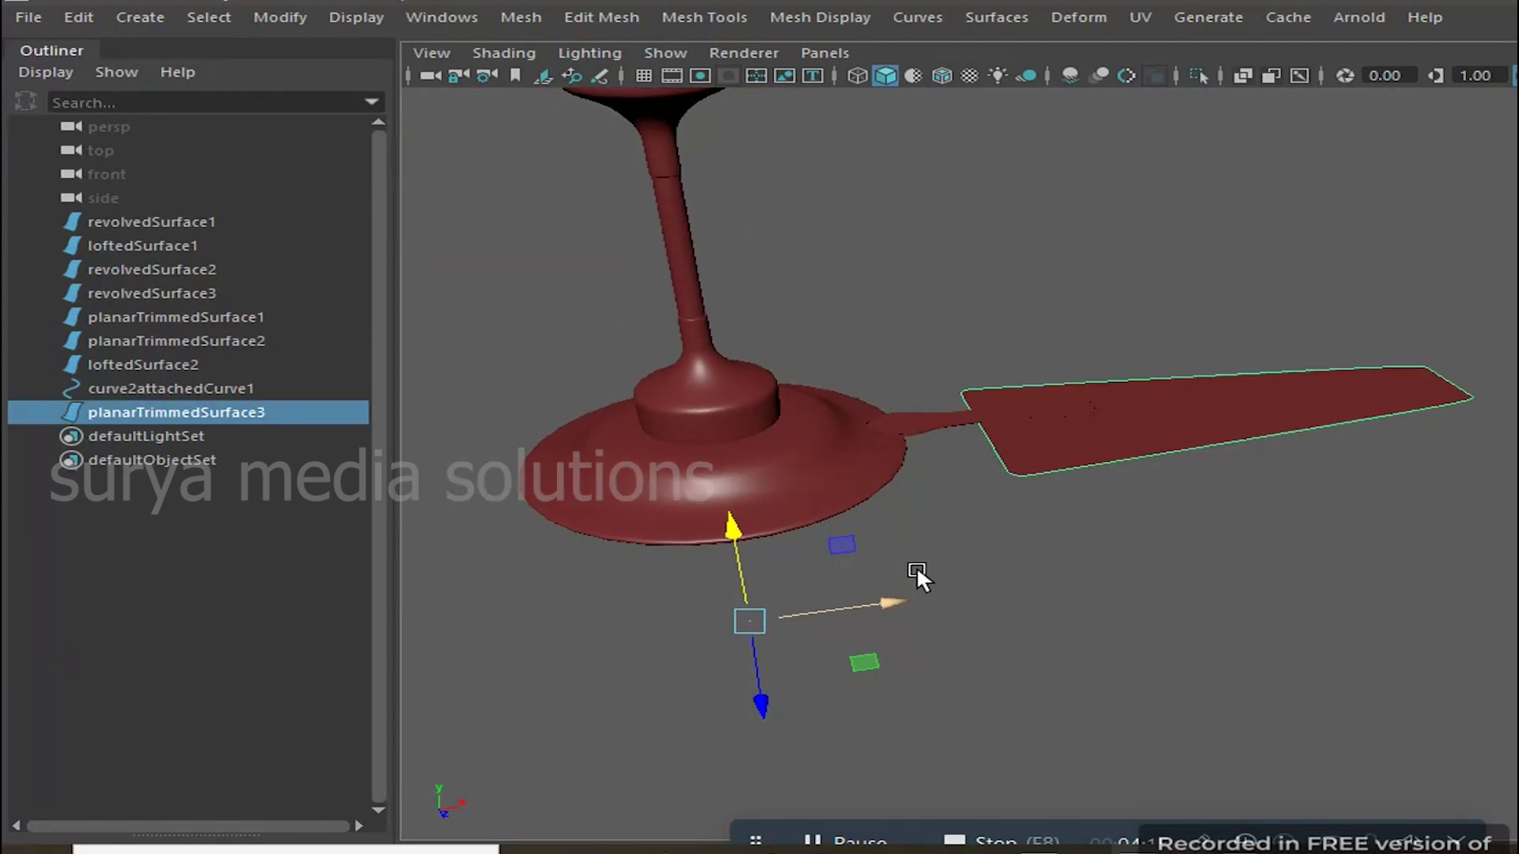
pyautogui.moveTo(721, 543)
pyautogui.mouseDown()
pyautogui.moveTo(733, 583)
pyautogui.moveTo(723, 538)
pyautogui.mouseUp()
# Duplicate the blade outline curve and move the copy slightly below the blade
pyautogui.click(217, 387)
pyautogui.hotkey('ctrl', 'd')
pyautogui.moveTo(1240, 288)
pyautogui.mouseDown()
pyautogui.moveTo(1242, 302)
pyautogui.moveTo(1231, 292)
pyautogui.mouseUp()
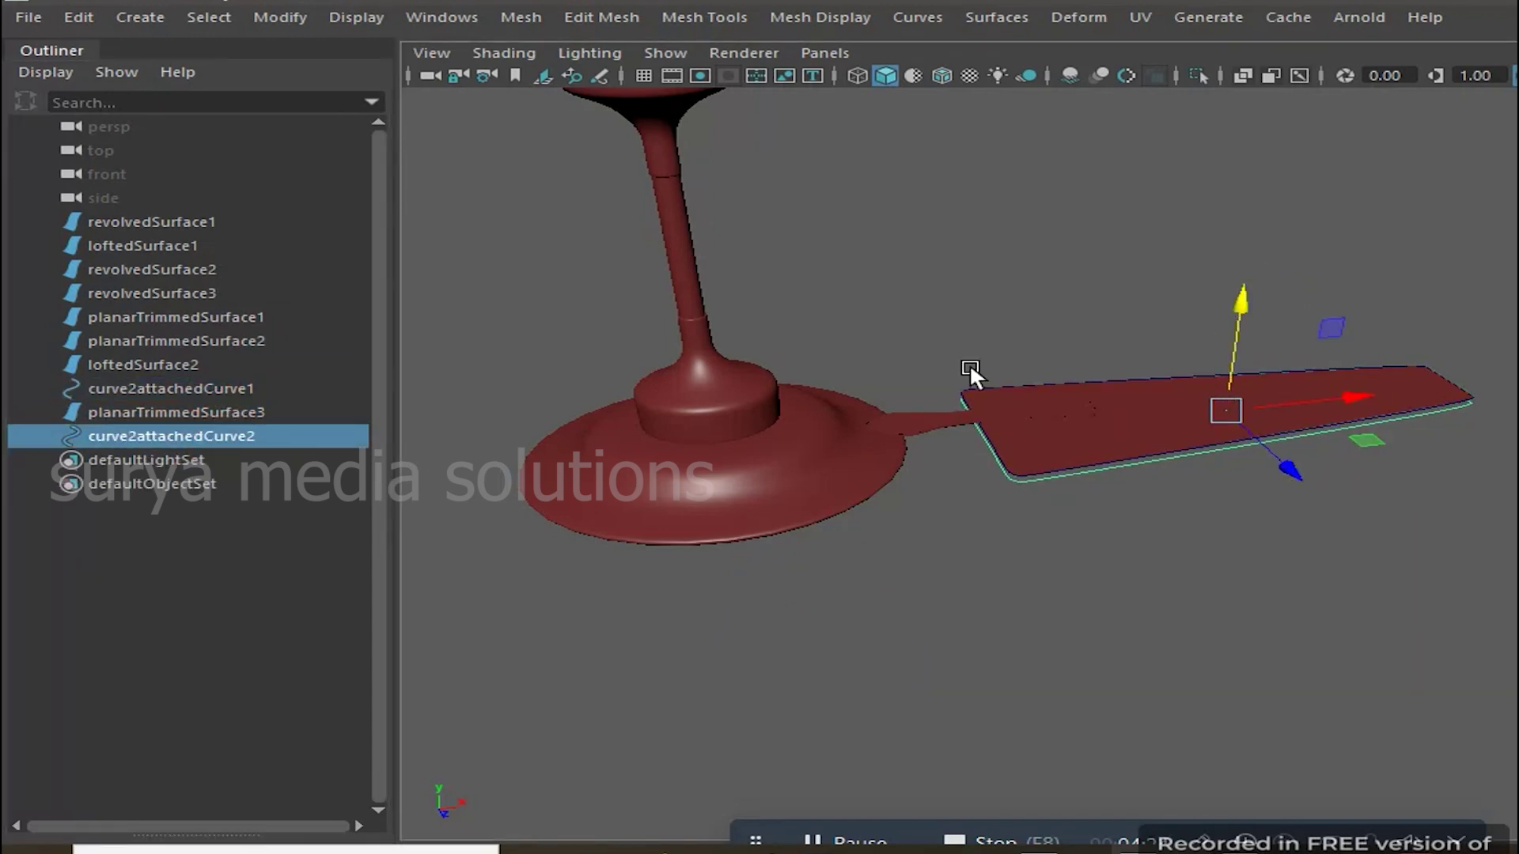
pyautogui.press('space')
pyautogui.press('space')
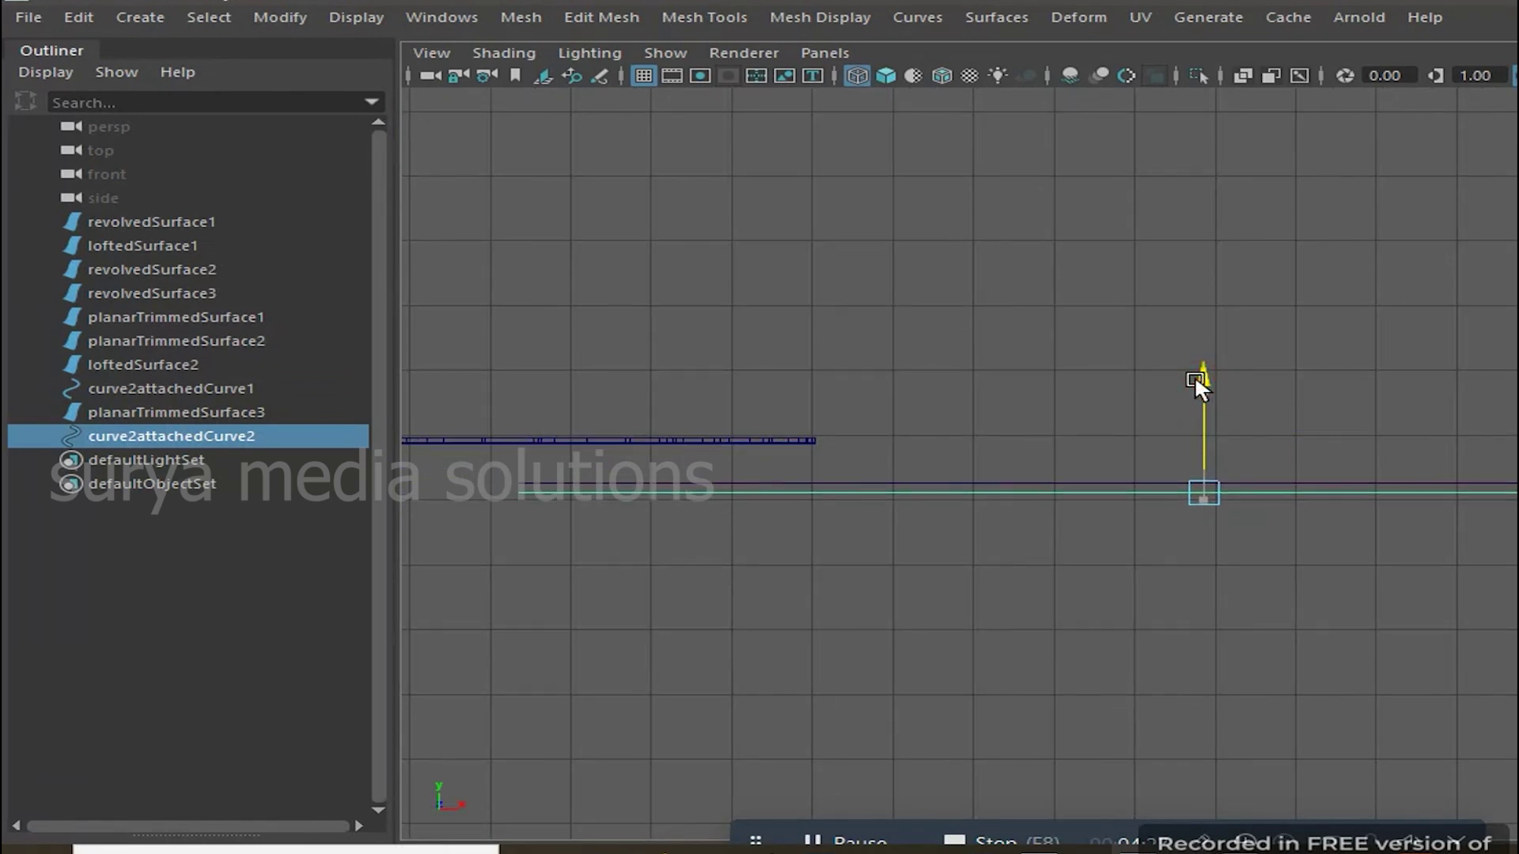
# Loft between the original and copied outlines to create the loftedSurface3 edge wall
pyautogui.click(1187, 376)
pyautogui.click(143, 389)
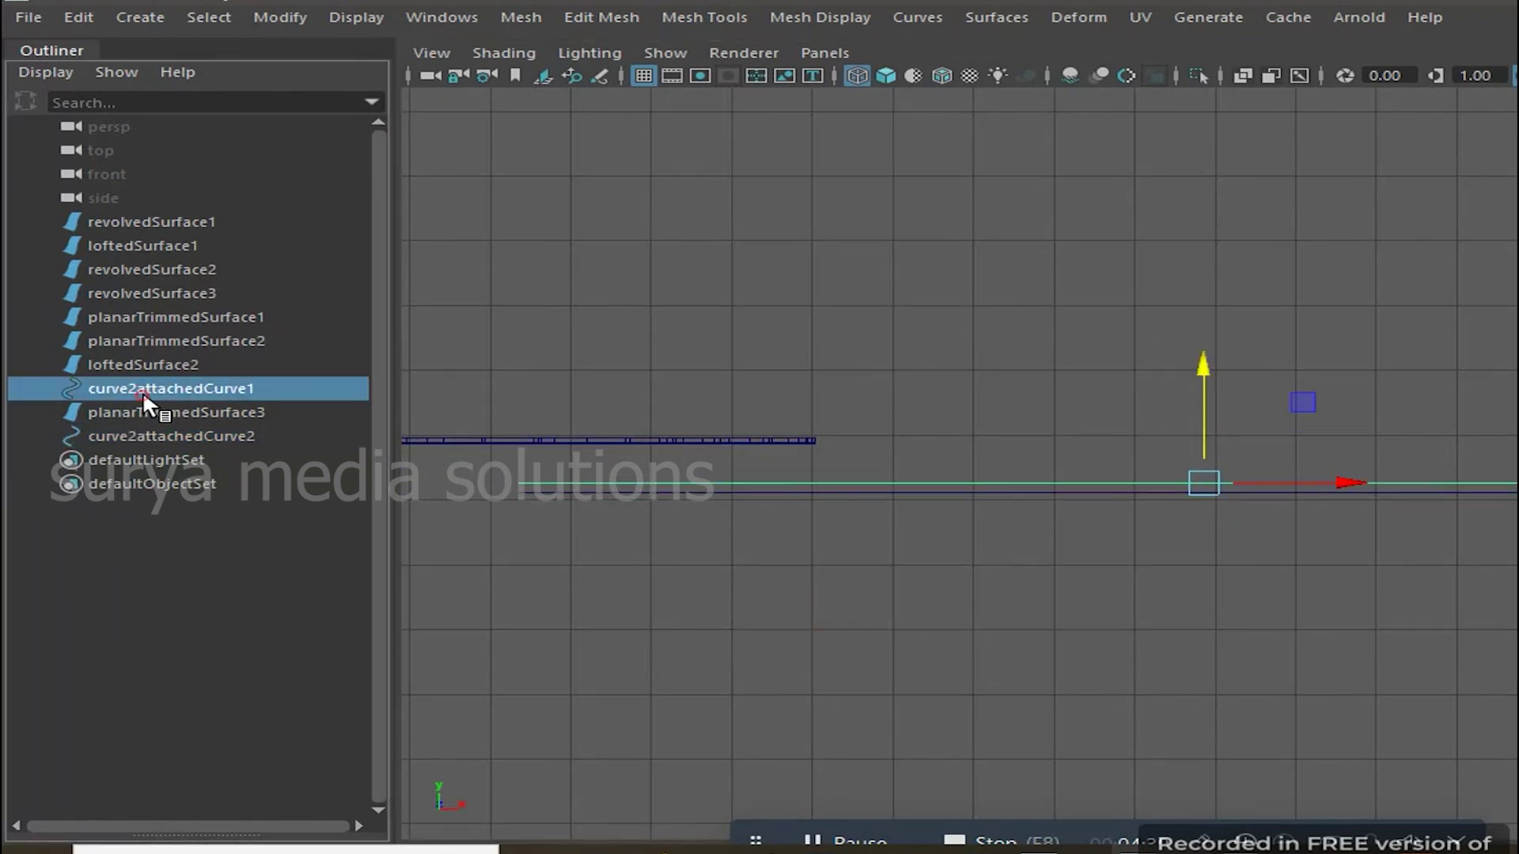
pyautogui.keyDown('ctrl'); pyautogui.click(147, 435); pyautogui.keyUp('ctrl')
pyautogui.click(1033, 17)
pyautogui.click(1052, 76)
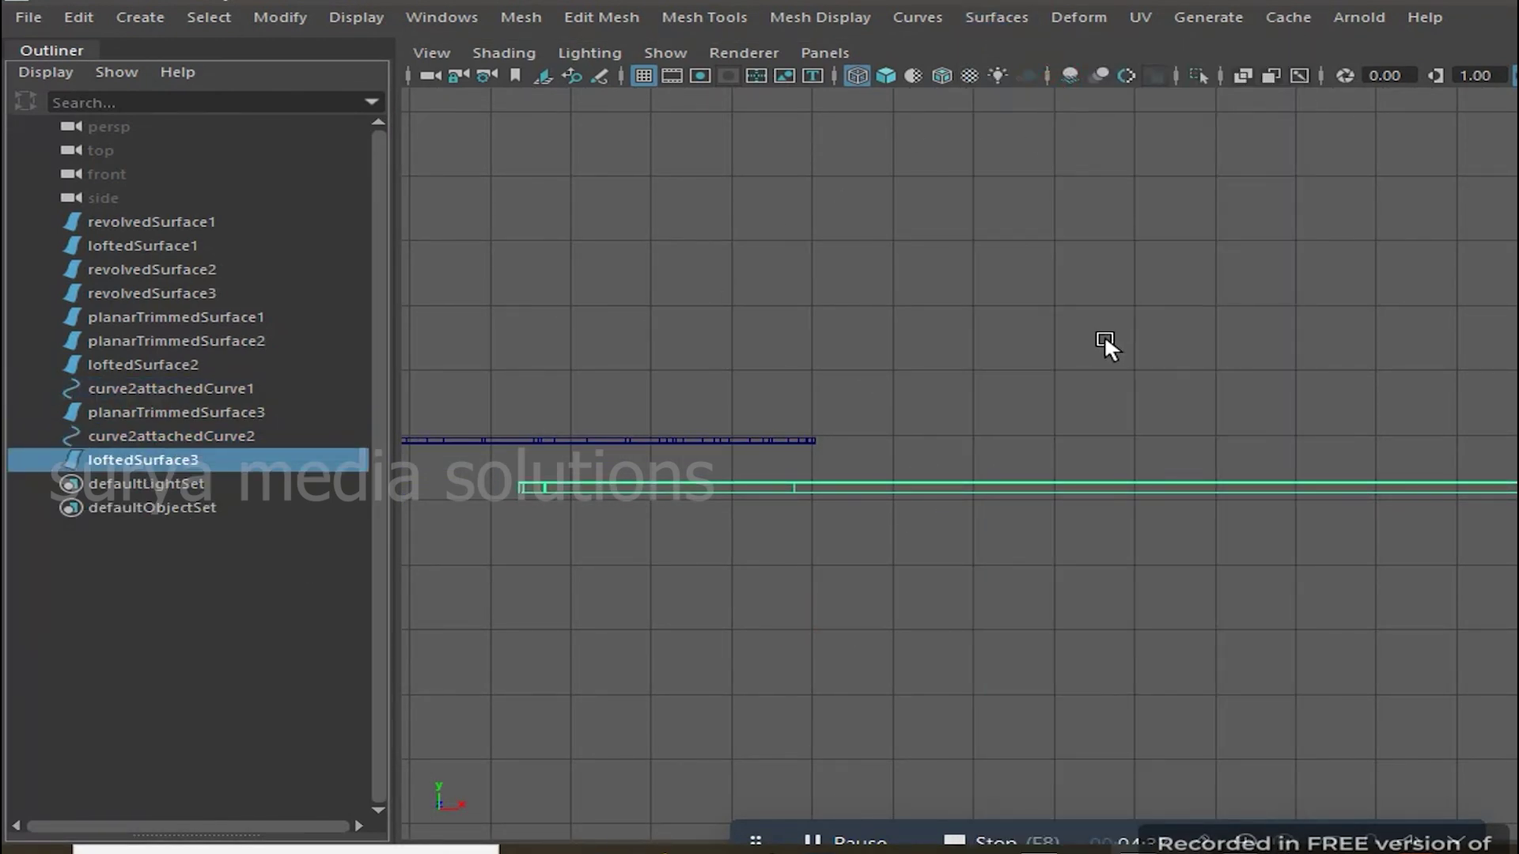
pyautogui.click(1013, 597)
pyautogui.scroll(2, 1031, 407)
# Assign the lambert1 material to the blade's side surface loftedSurface3
pyautogui.press('space')
pyautogui.press('space')
pyautogui.moveTo(1174, 295)
pyautogui.keyDown('alt'); pyautogui.mouseDown()
pyautogui.moveTo(917, 410)
pyautogui.moveTo(695, 386)
pyautogui.mouseUp(); pyautogui.keyUp('alt')
pyautogui.scroll(5, 918, 409)
pyautogui.click(178, 435)
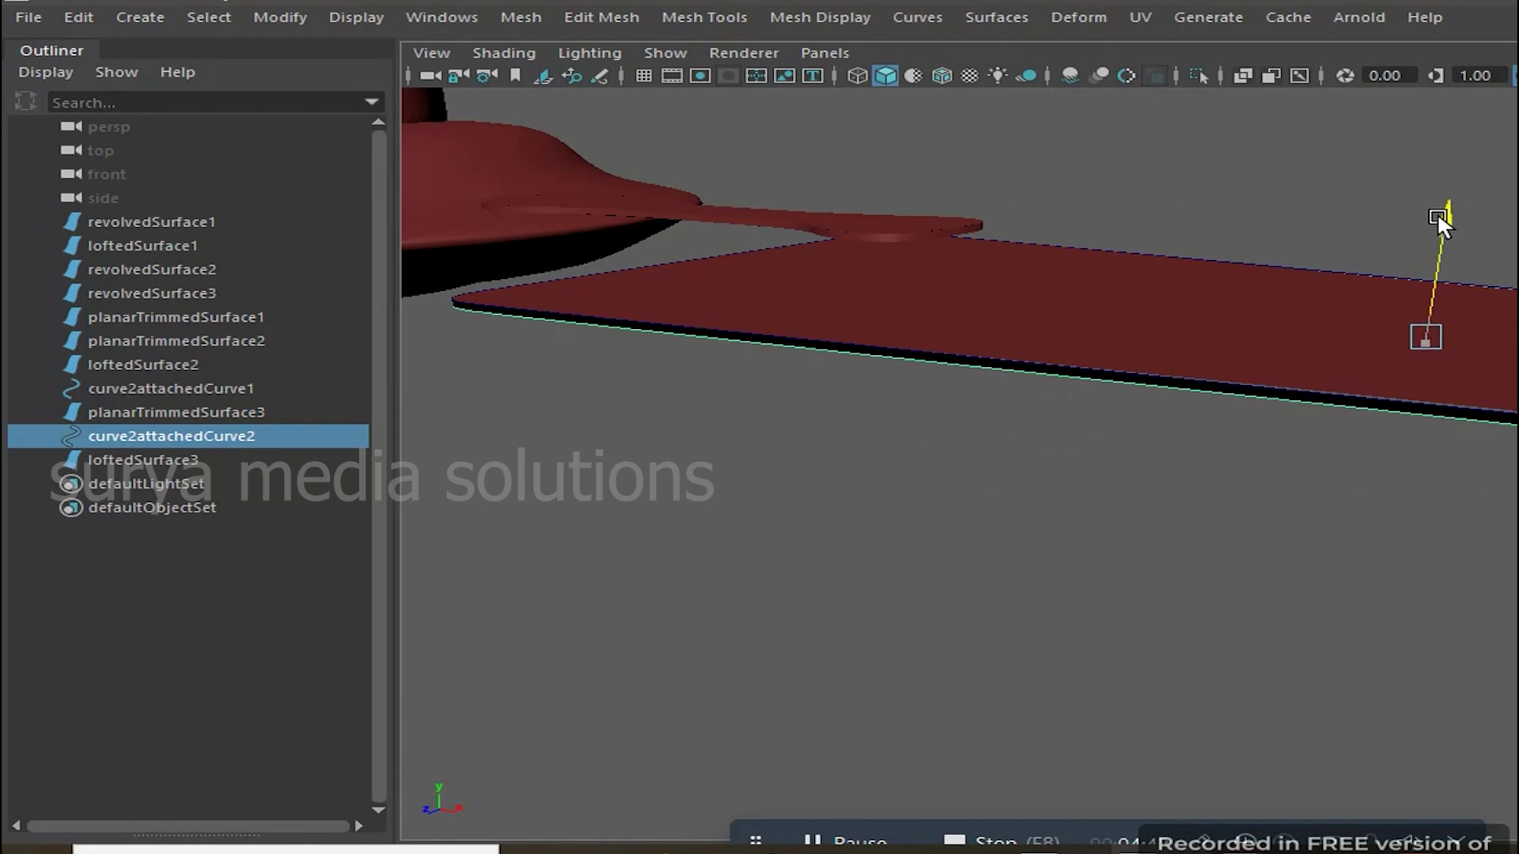
pyautogui.click(946, 462)
pyautogui.click(520, 307)
pyautogui.click(551, 413)
pyautogui.click(179, 458)
pyautogui.click(995, 18)
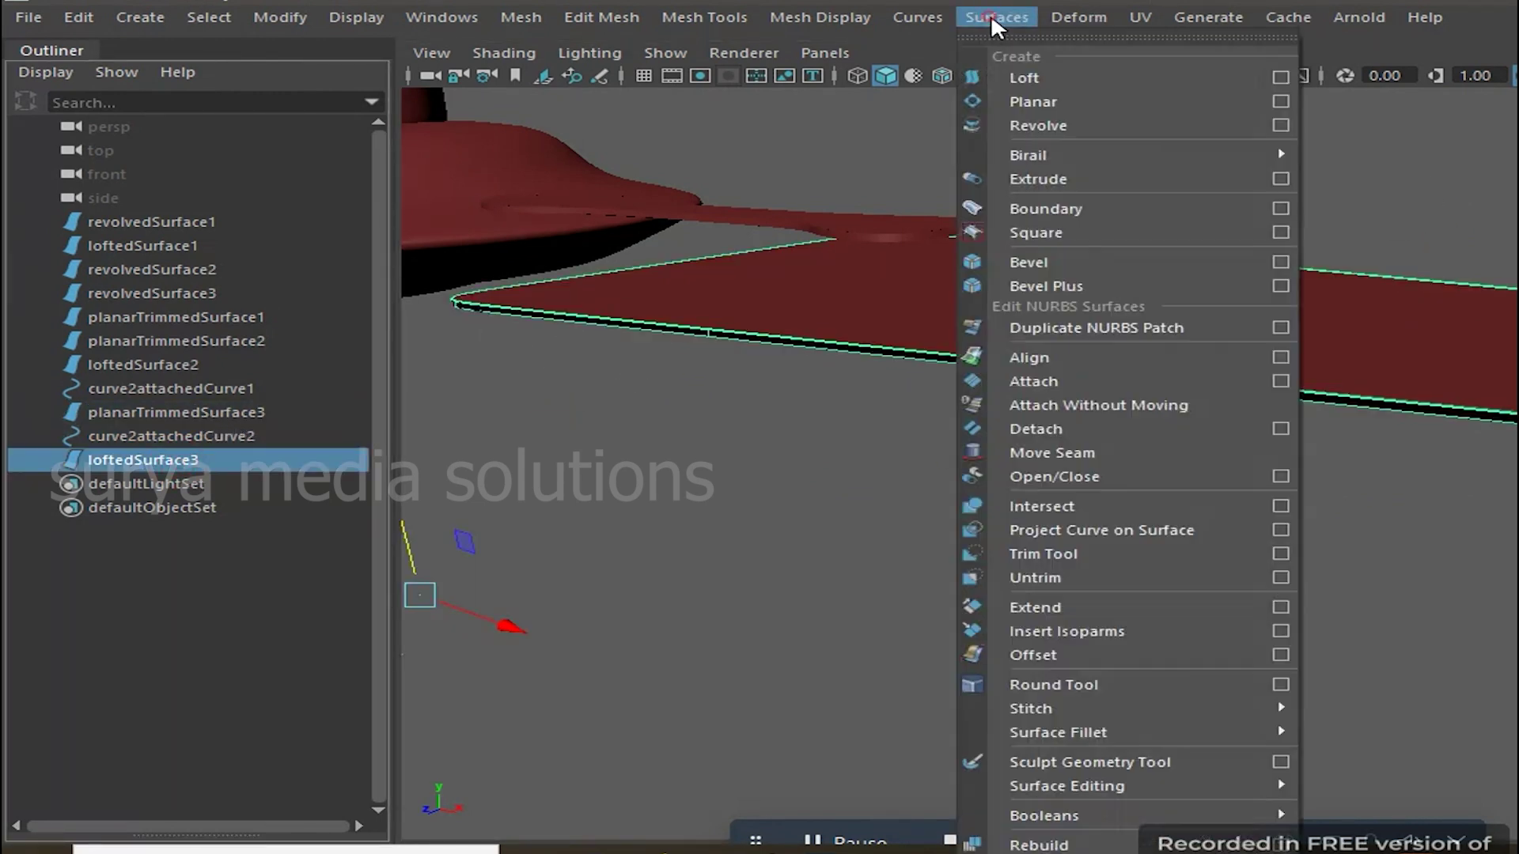
pyautogui.click(876, 510)
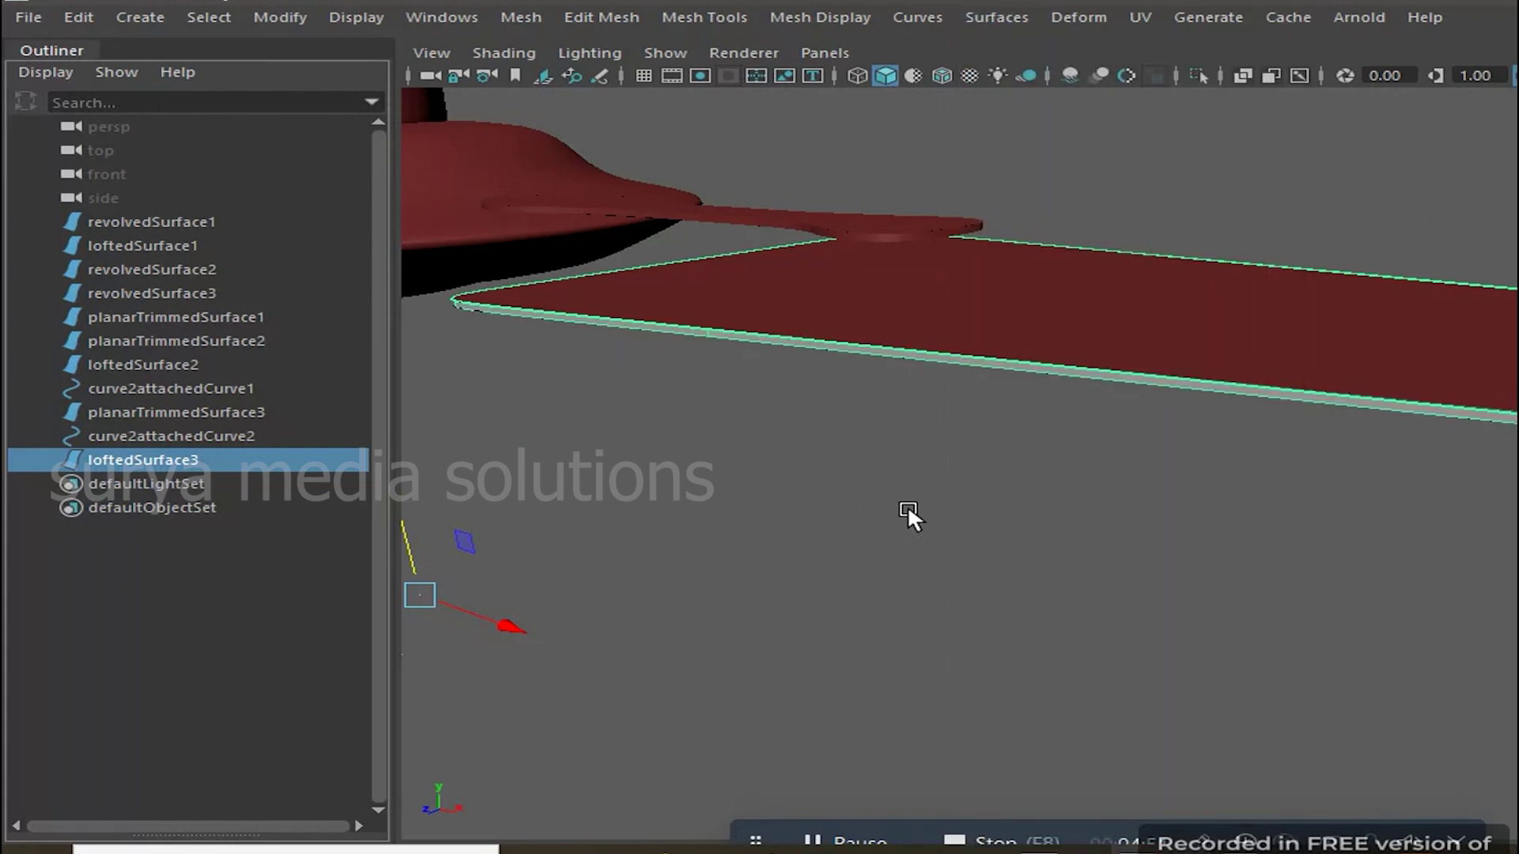
pyautogui.moveTo(959, 354); pyautogui.dragTo(1155, 814, button='right')
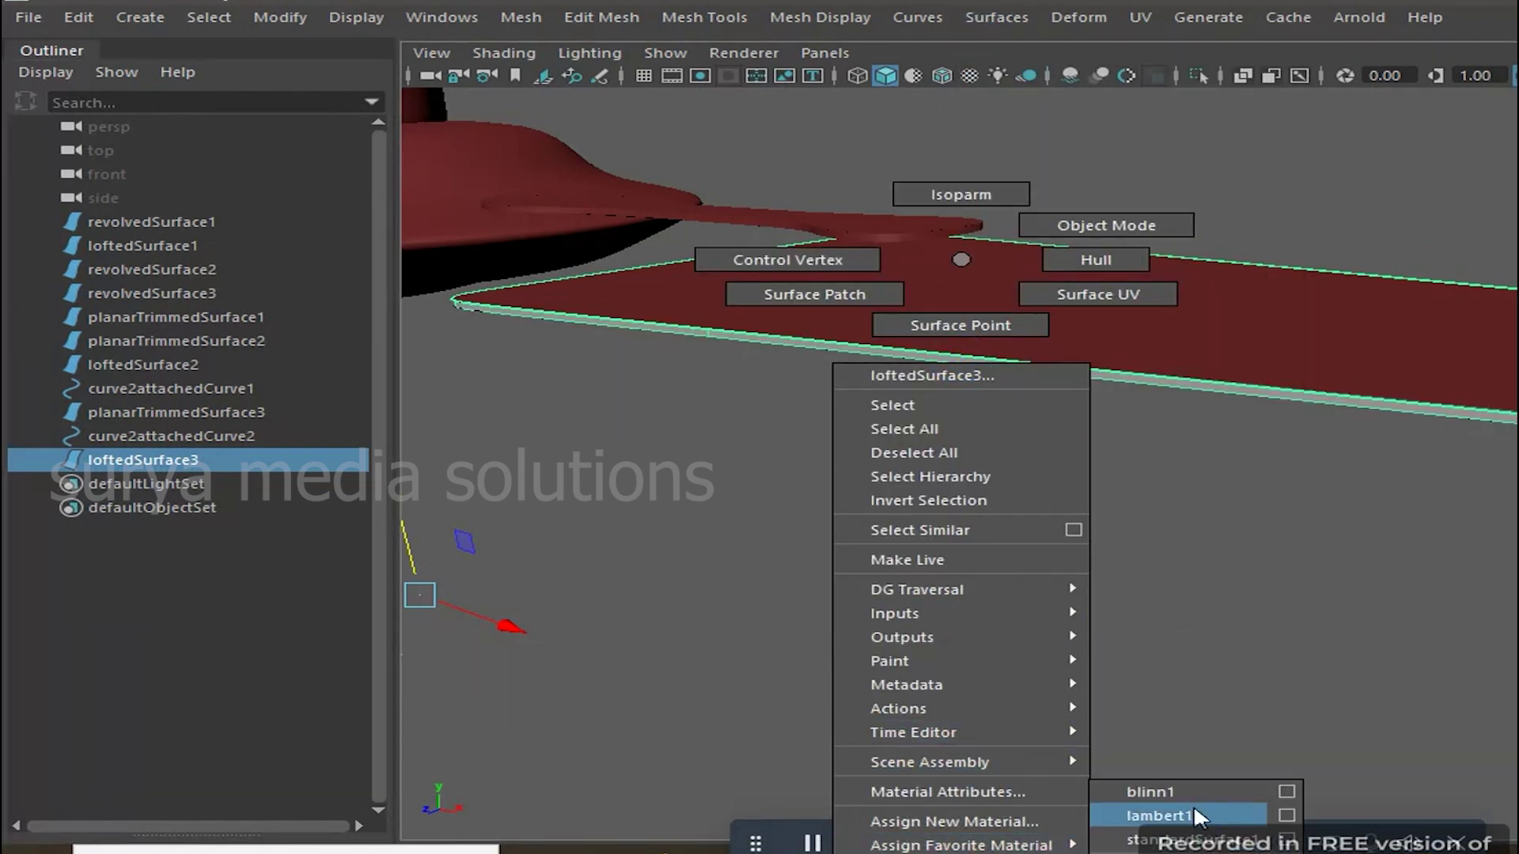
# Delete curve2attachedCurve1 and curve2attachedCurve2 from the Outliner
pyautogui.click(879, 549)
pyautogui.click(209, 388)
pyautogui.keyDown('ctrl'); pyautogui.click(206, 436); pyautogui.keyUp('ctrl')
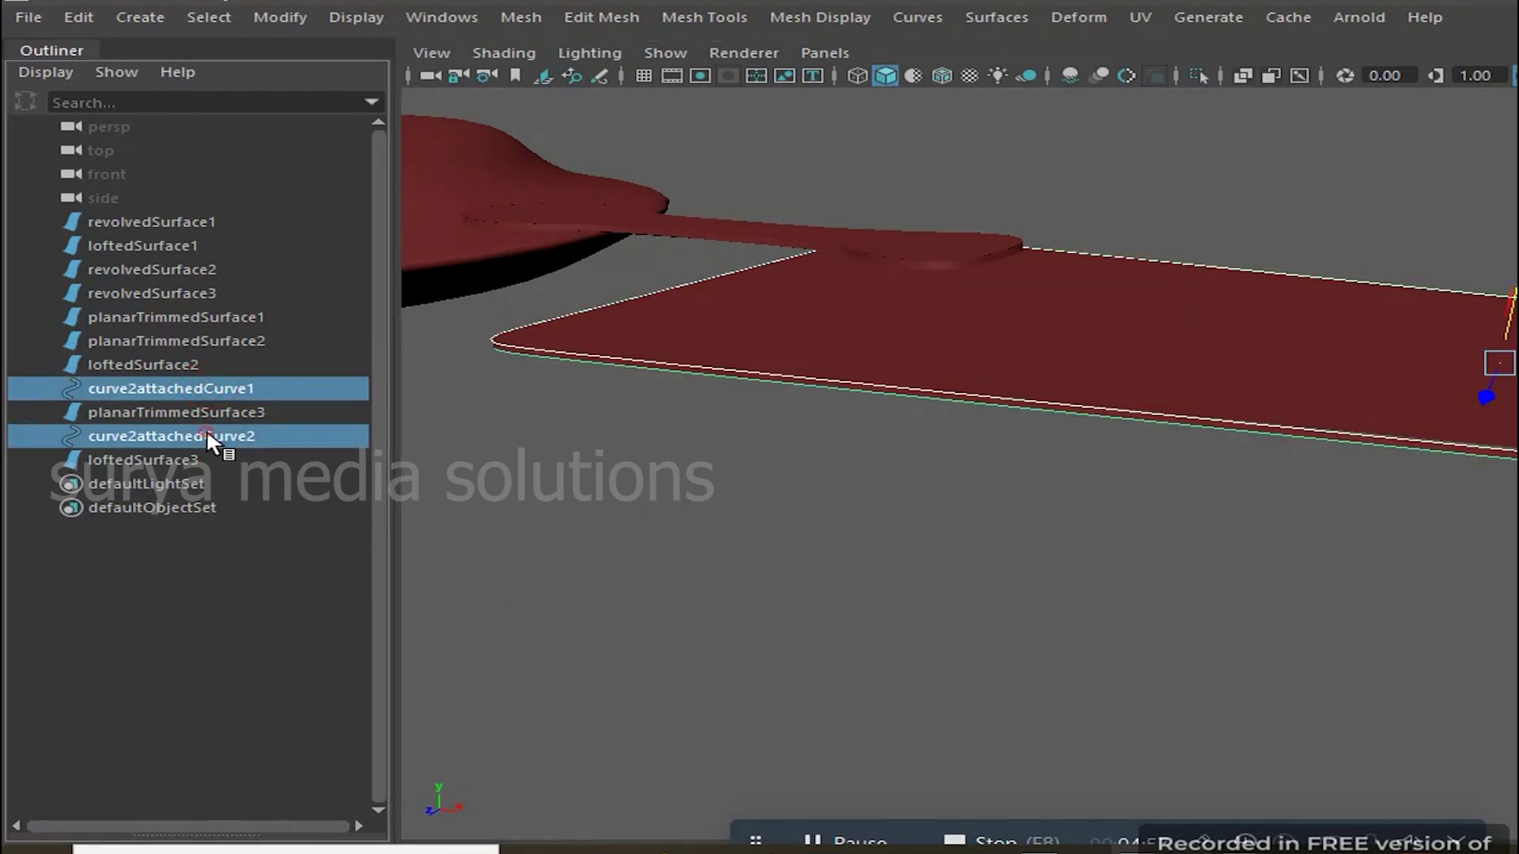
pyautogui.press('Delete')
pyautogui.scroll(-3, 1035, 506)
pyautogui.press('4')
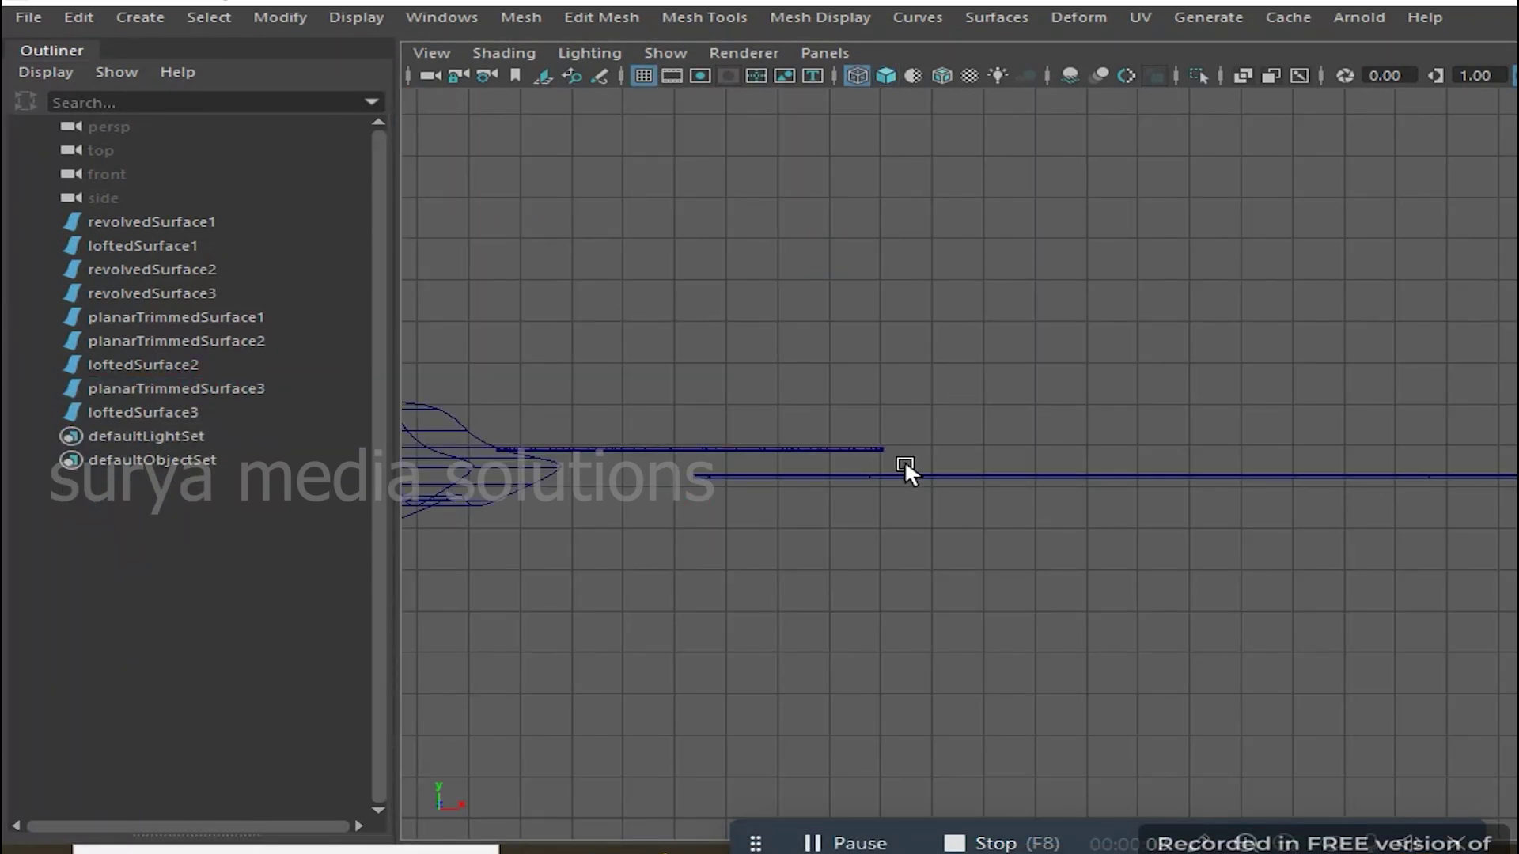
pyautogui.keyDown('alt'); pyautogui.moveTo(904, 459); pyautogui.dragTo(956, 242); pyautogui.keyUp('alt')
pyautogui.scroll(-3, 875, 380)
pyautogui.scroll(-1, 1080, 337)
pyautogui.click(184, 412)
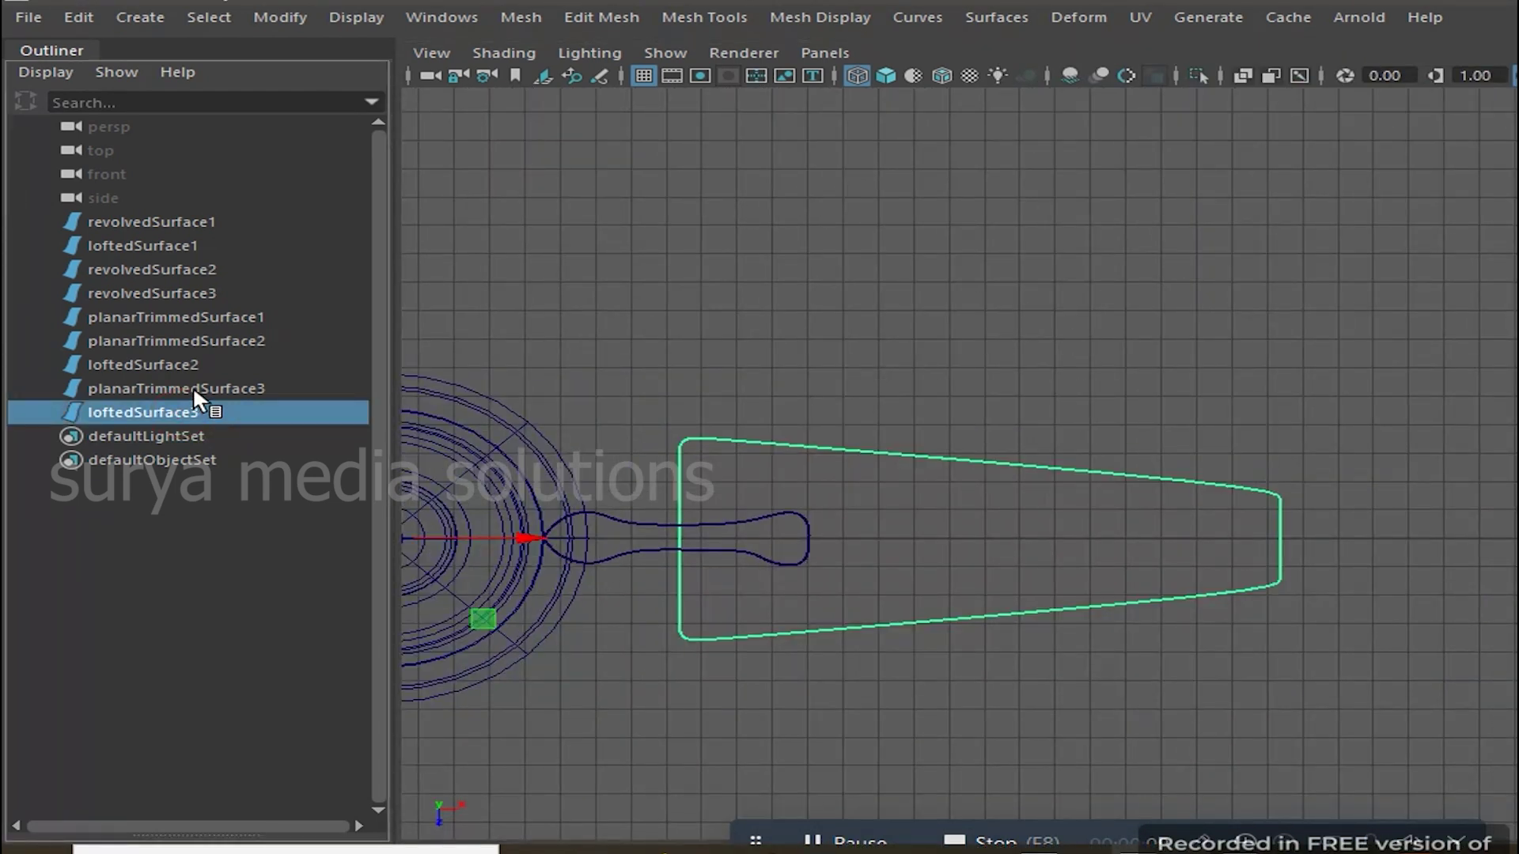
pyautogui.keyDown('ctrl'); pyautogui.click(190, 388); pyautogui.keyUp('ctrl')
pyautogui.press('space')
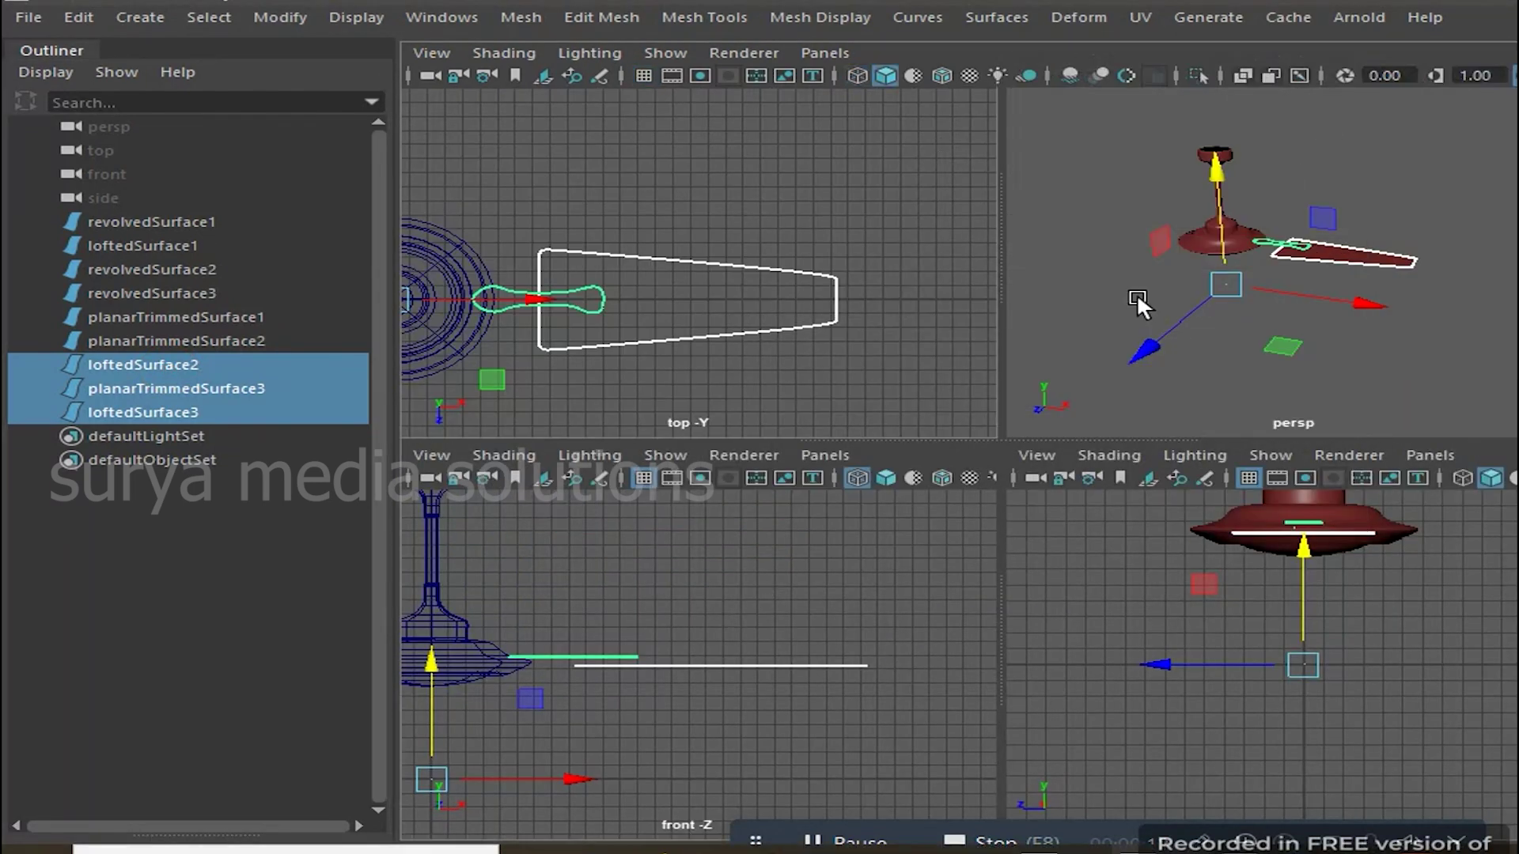
pyautogui.press('space')
pyautogui.keyDown('alt'); pyautogui.moveTo(1101, 377); pyautogui.dragTo(943, 379); pyautogui.keyUp('alt')
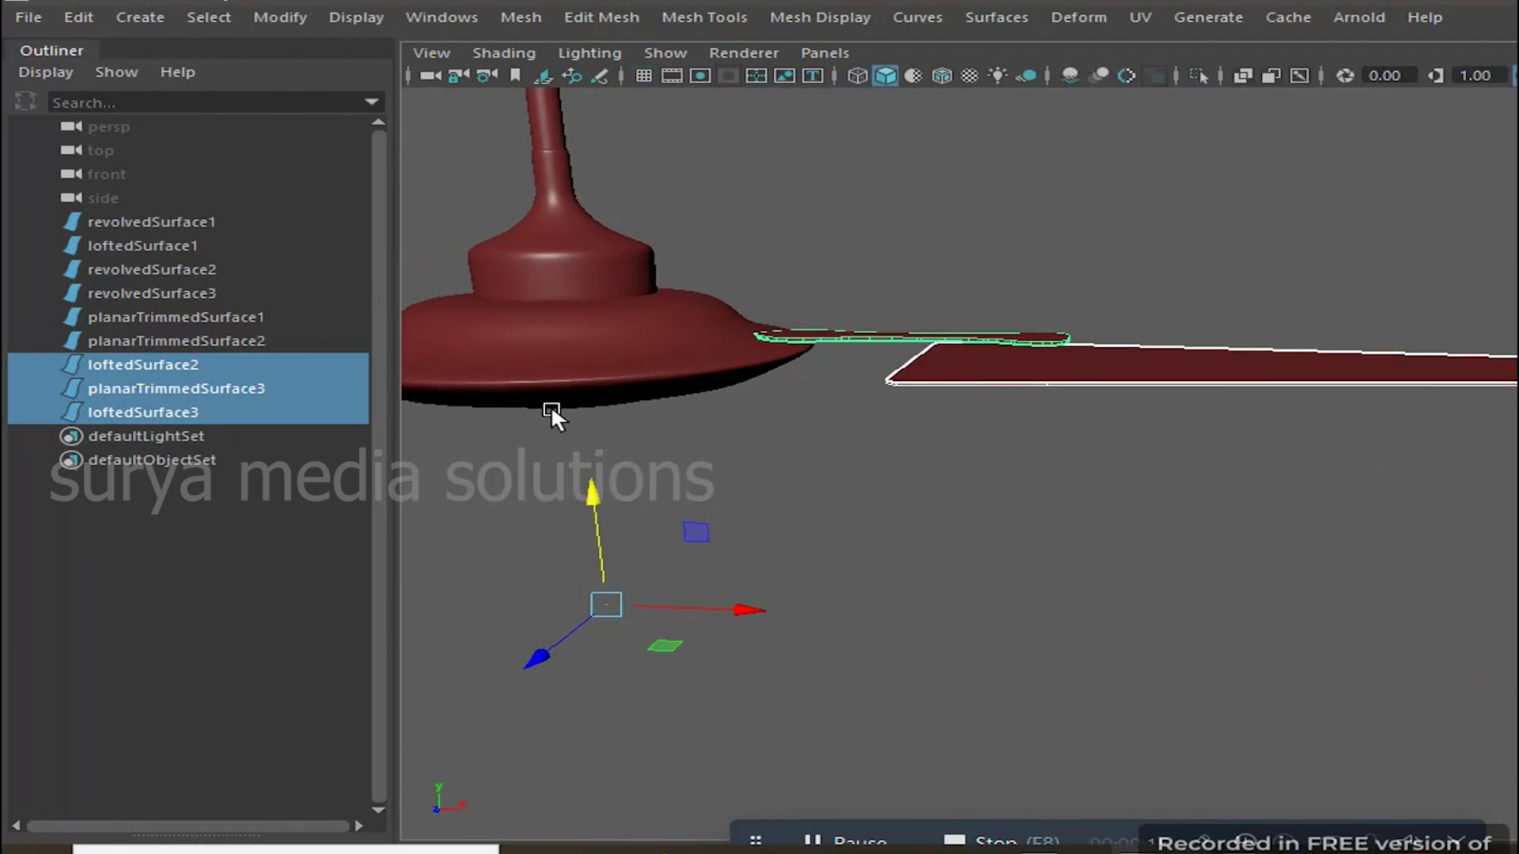
pyautogui.click(248, 340)
pyautogui.click(252, 317)
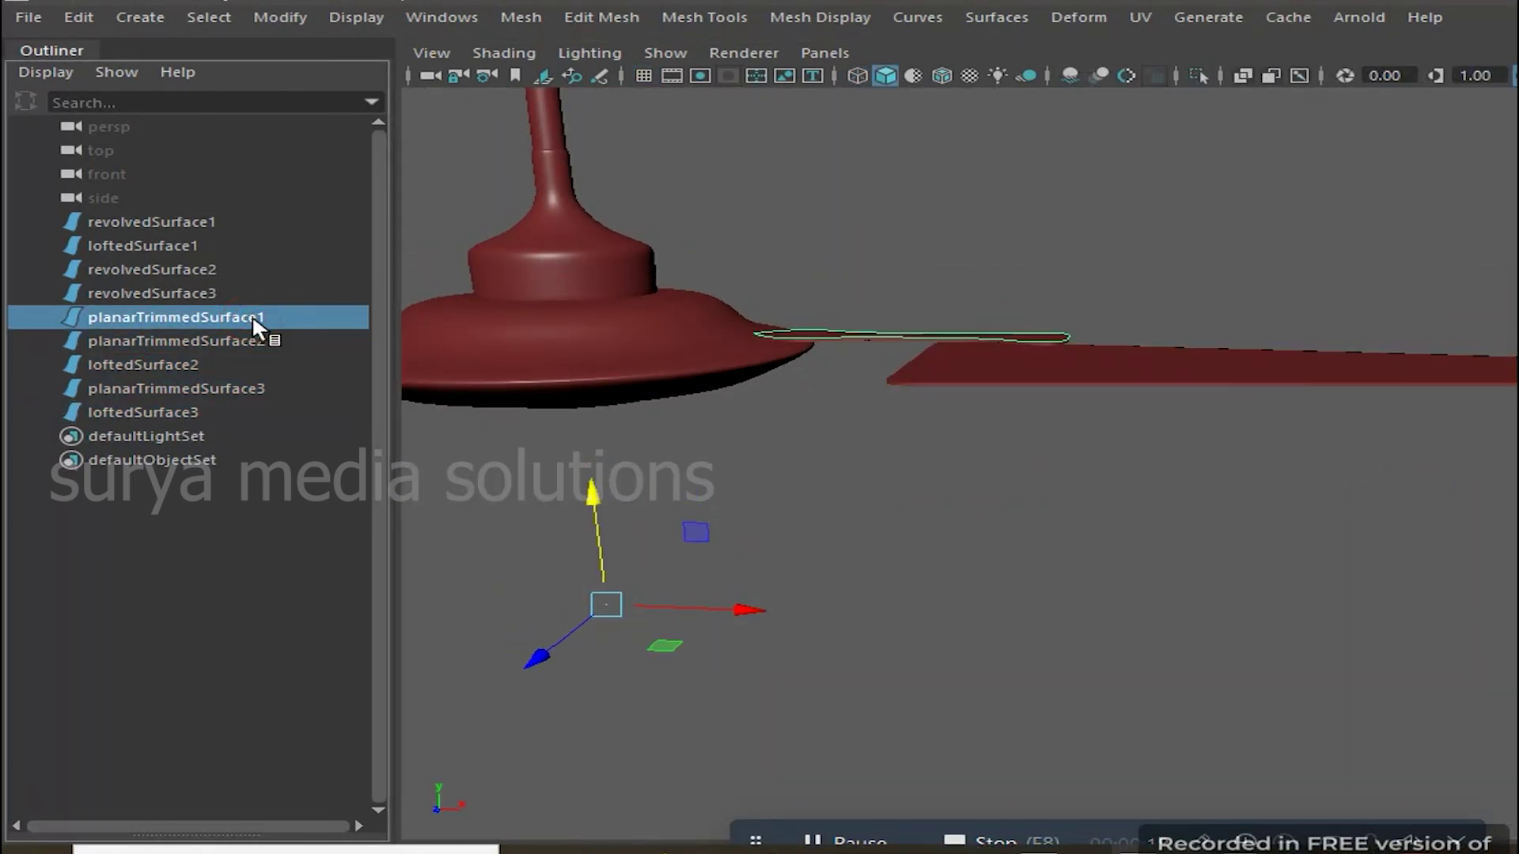
pyautogui.click(168, 411)
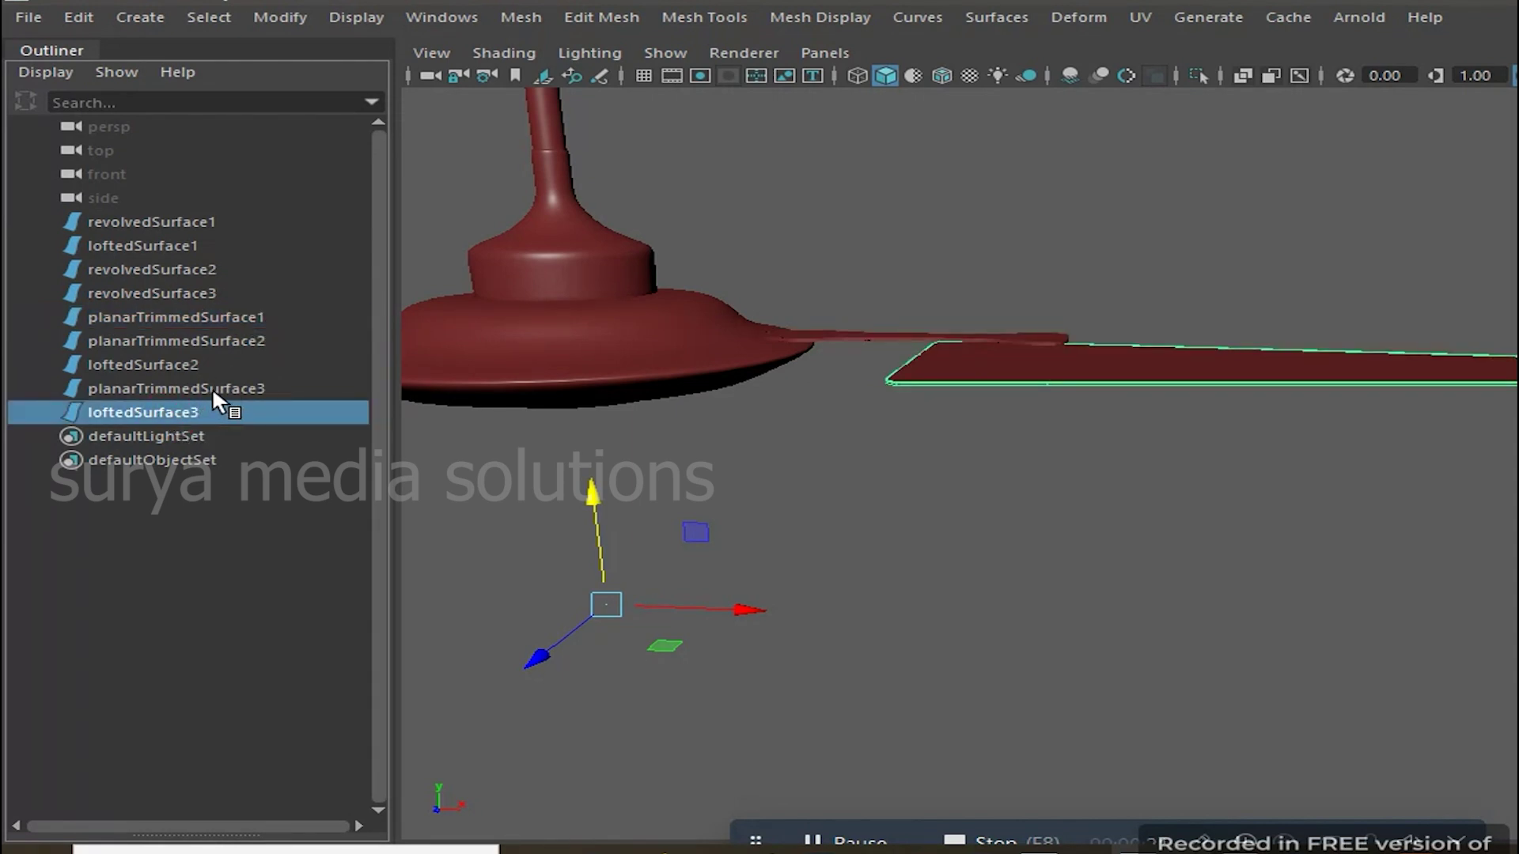
pyautogui.keyDown('ctrl'); pyautogui.click(212, 387); pyautogui.keyUp('ctrl')
pyautogui.keyDown('ctrl'); pyautogui.click(178, 364); pyautogui.keyUp('ctrl')
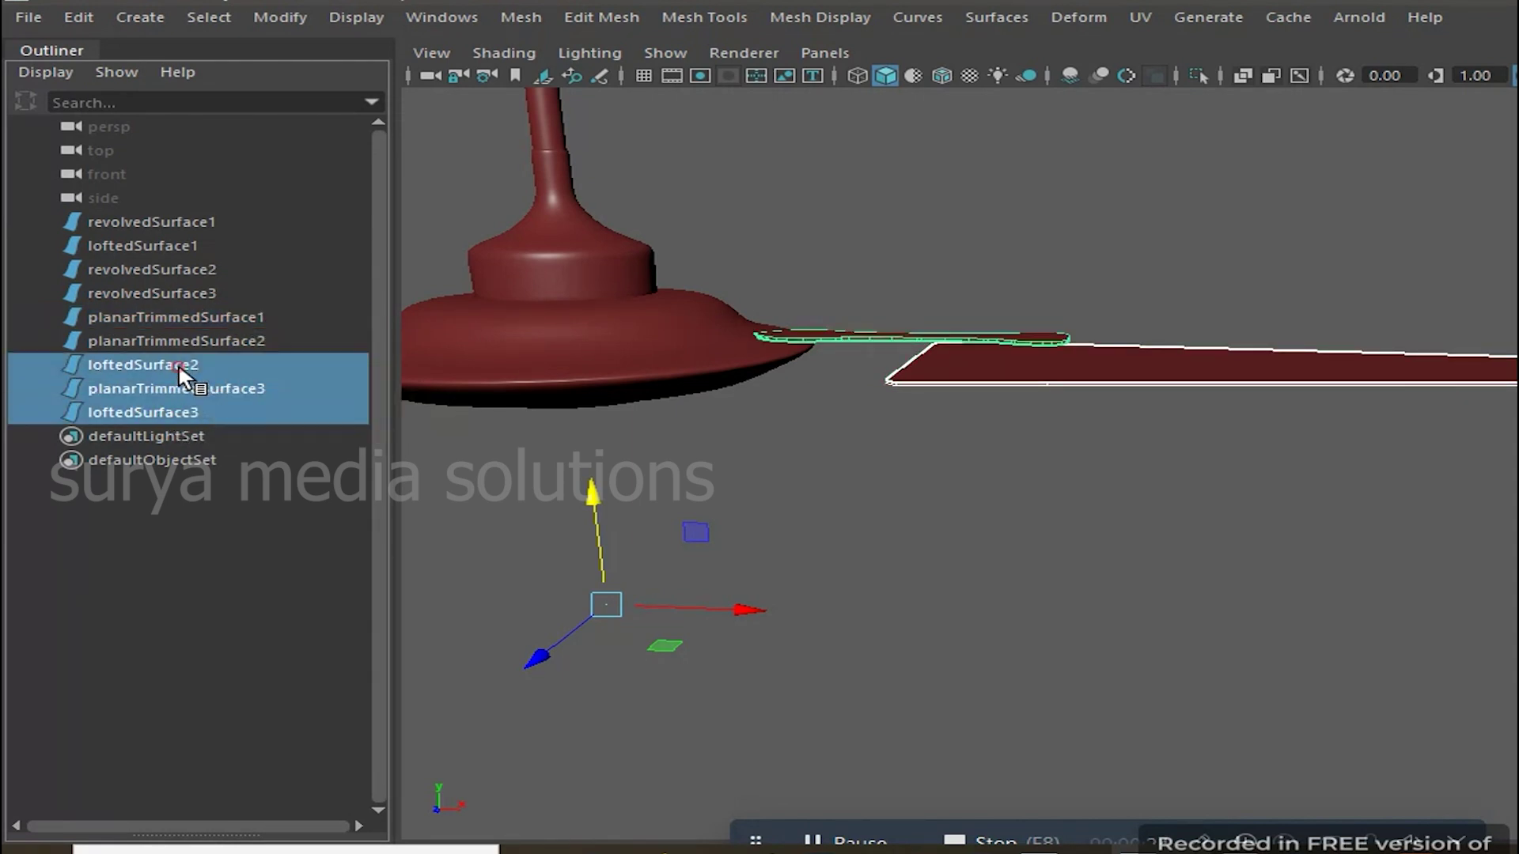
pyautogui.keyDown('ctrl'); pyautogui.click(178, 364); pyautogui.keyUp('ctrl')
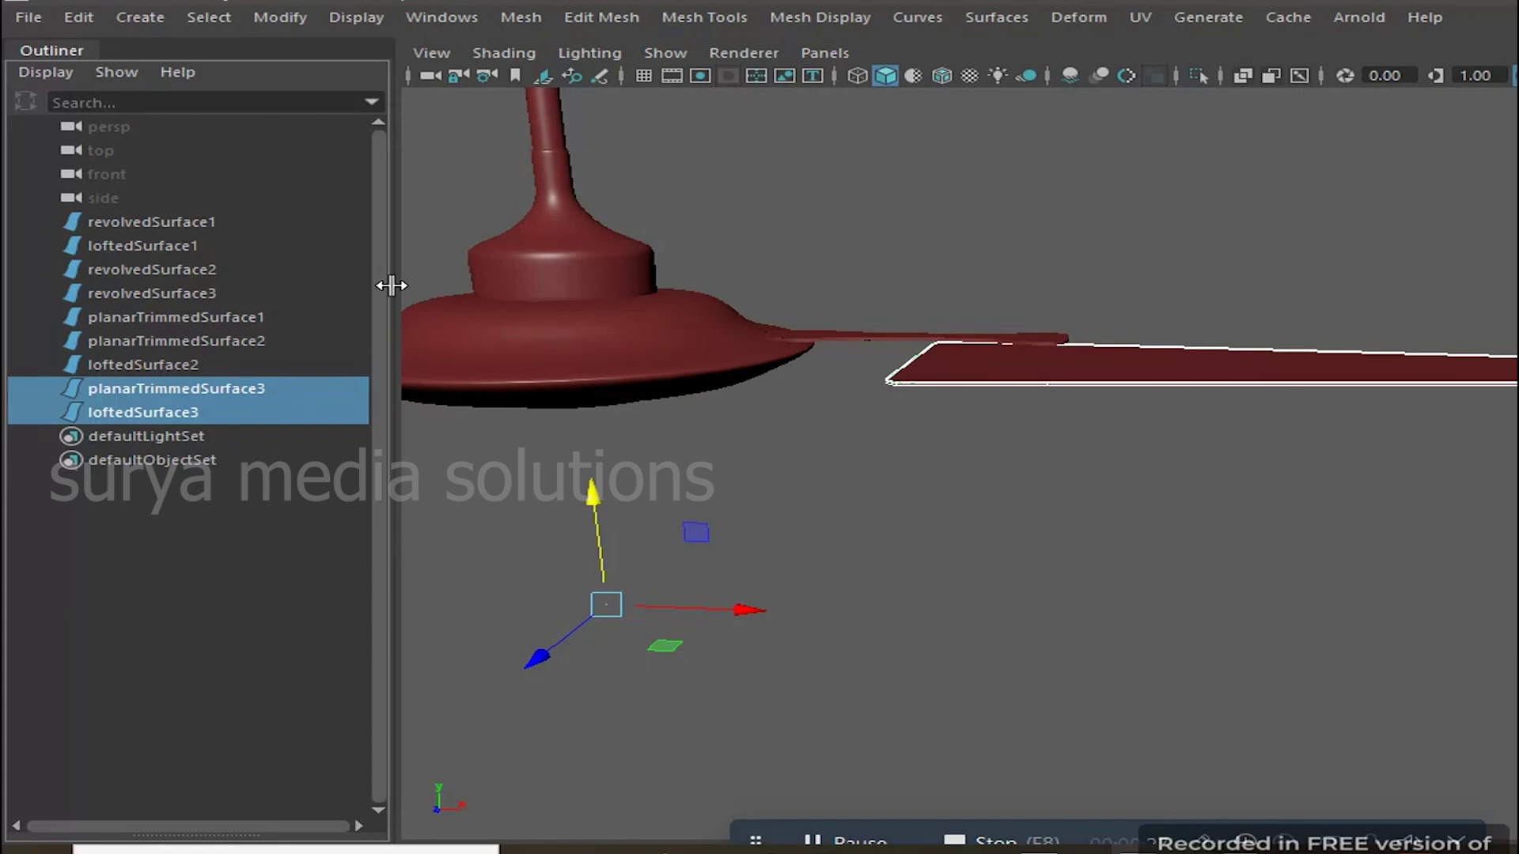
# Center the selected blade's pivot and nudge the blade slightly lower
pyautogui.click(280, 17)
pyautogui.click(356, 190)
pyautogui.moveTo(1278, 268)
pyautogui.mouseDown()
pyautogui.moveTo(1379, 321)
pyautogui.moveTo(1103, 225)
pyautogui.moveTo(1068, 354)
pyautogui.moveTo(950, 387)
pyautogui.moveTo(1023, 400)
pyautogui.moveTo(1042, 692)
pyautogui.mouseUp()
pyautogui.click(1068, 354)
pyautogui.moveTo(981, 638)
pyautogui.keyDown('alt'); pyautogui.mouseDown()
pyautogui.moveTo(1014, 540)
pyautogui.moveTo(1009, 304)
pyautogui.moveTo(1013, 523)
pyautogui.mouseUp(); pyautogui.keyUp('alt')
# Undo repeatedly until the attached outline curves are restored
pyautogui.hotkey('ctrl', 'z')
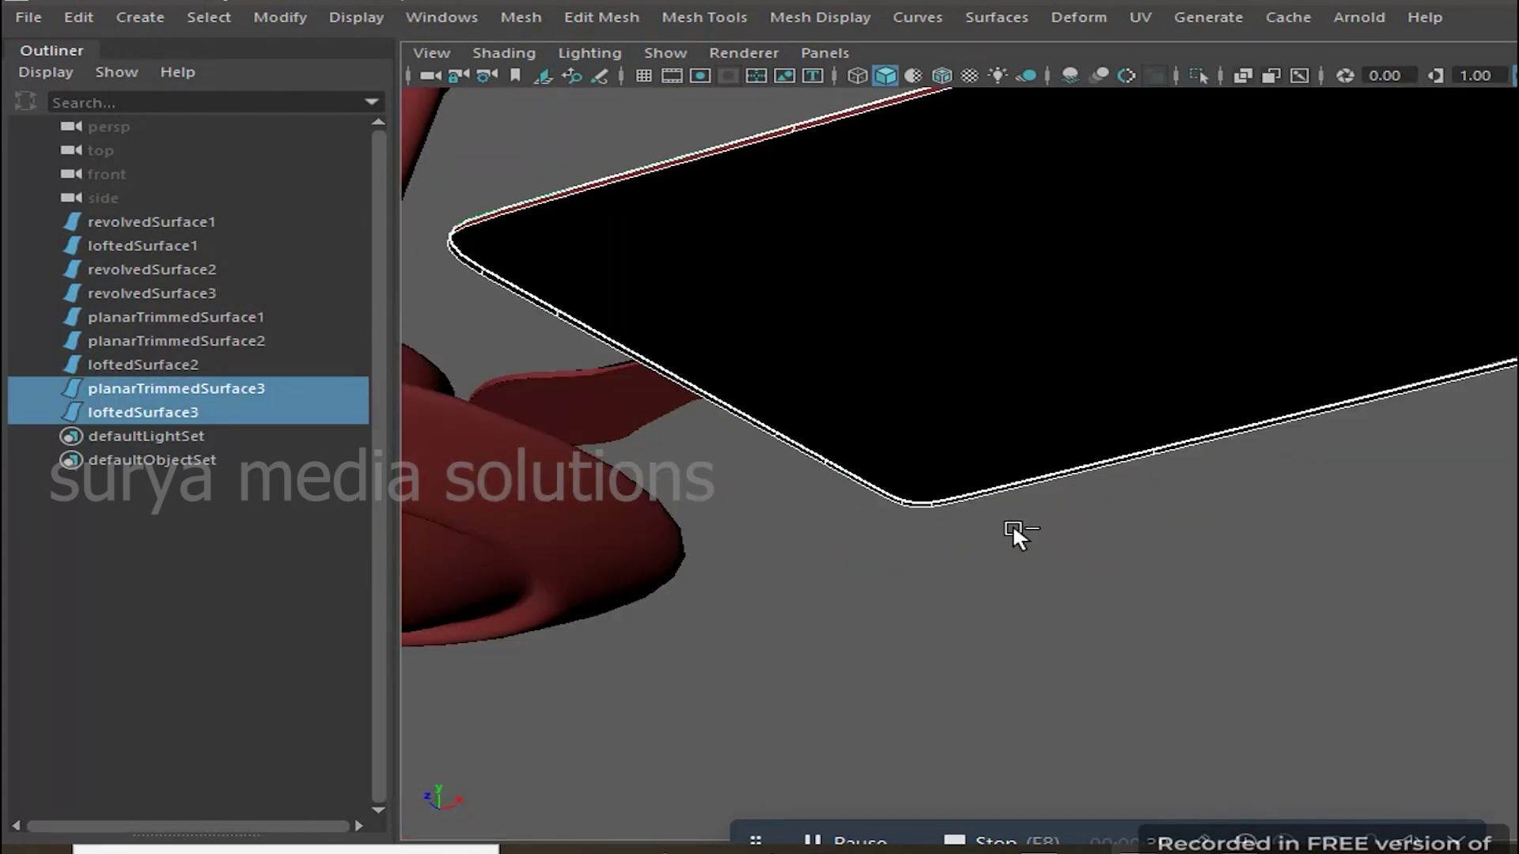
pyautogui.hotkey('ctrl', 'z')
pyautogui.hotkey('shift', 'z')
pyautogui.hotkey('ctrl', 'z')
pyautogui.hotkey('shift', 'z')
pyautogui.hotkey('shift', 'z')
pyautogui.hotkey('ctrl', 'z')
pyautogui.hotkey('ctrl', 'z')
# Cap the blade underside with a planar surface from curve2attachedCurve2, shaded with blinn1
pyautogui.click(1053, 605)
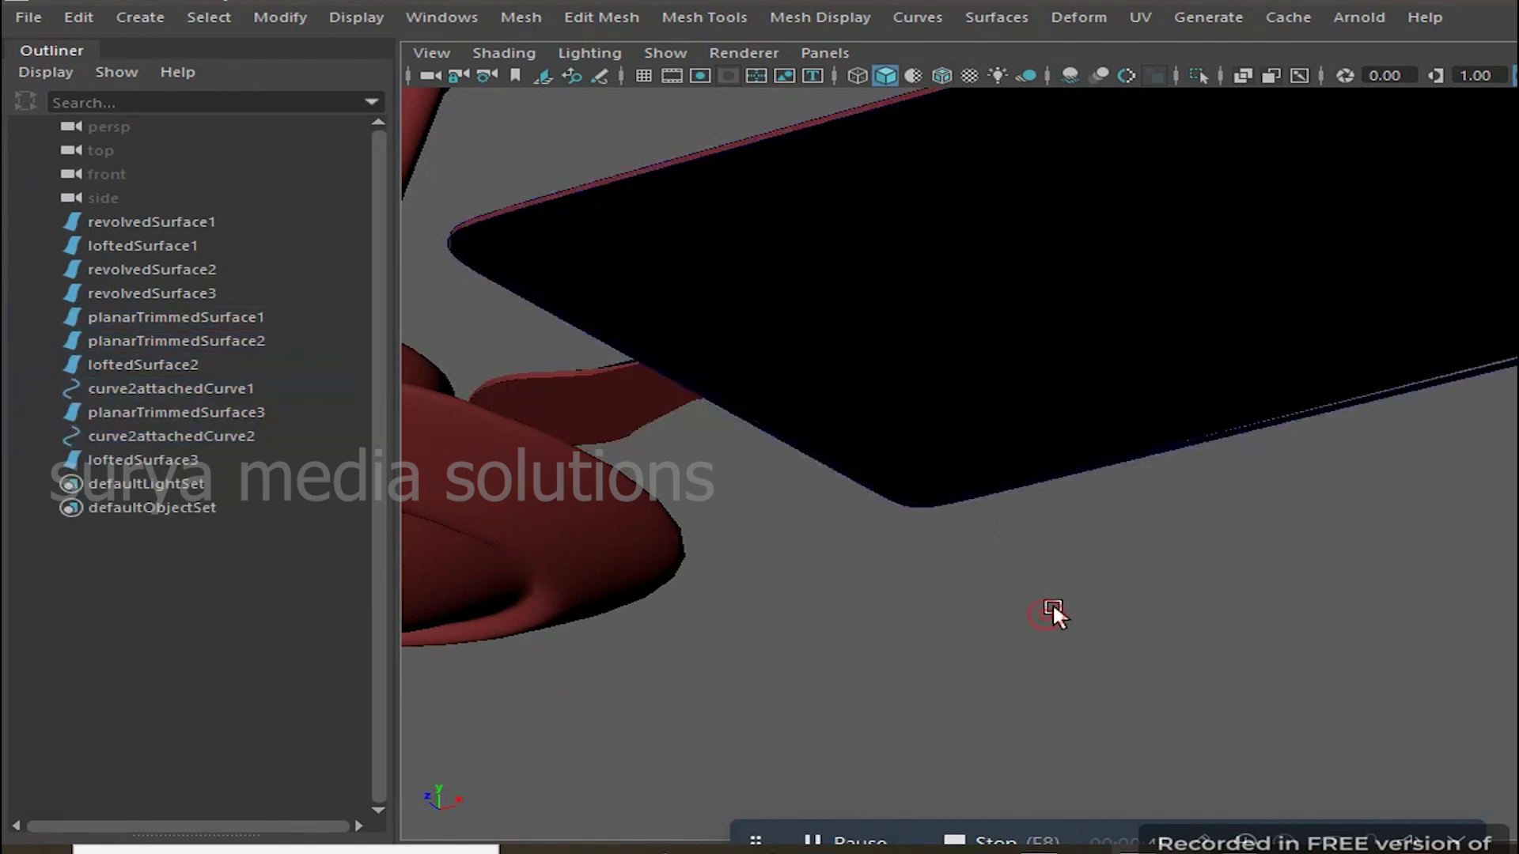
pyautogui.click(215, 435)
pyautogui.click(996, 16)
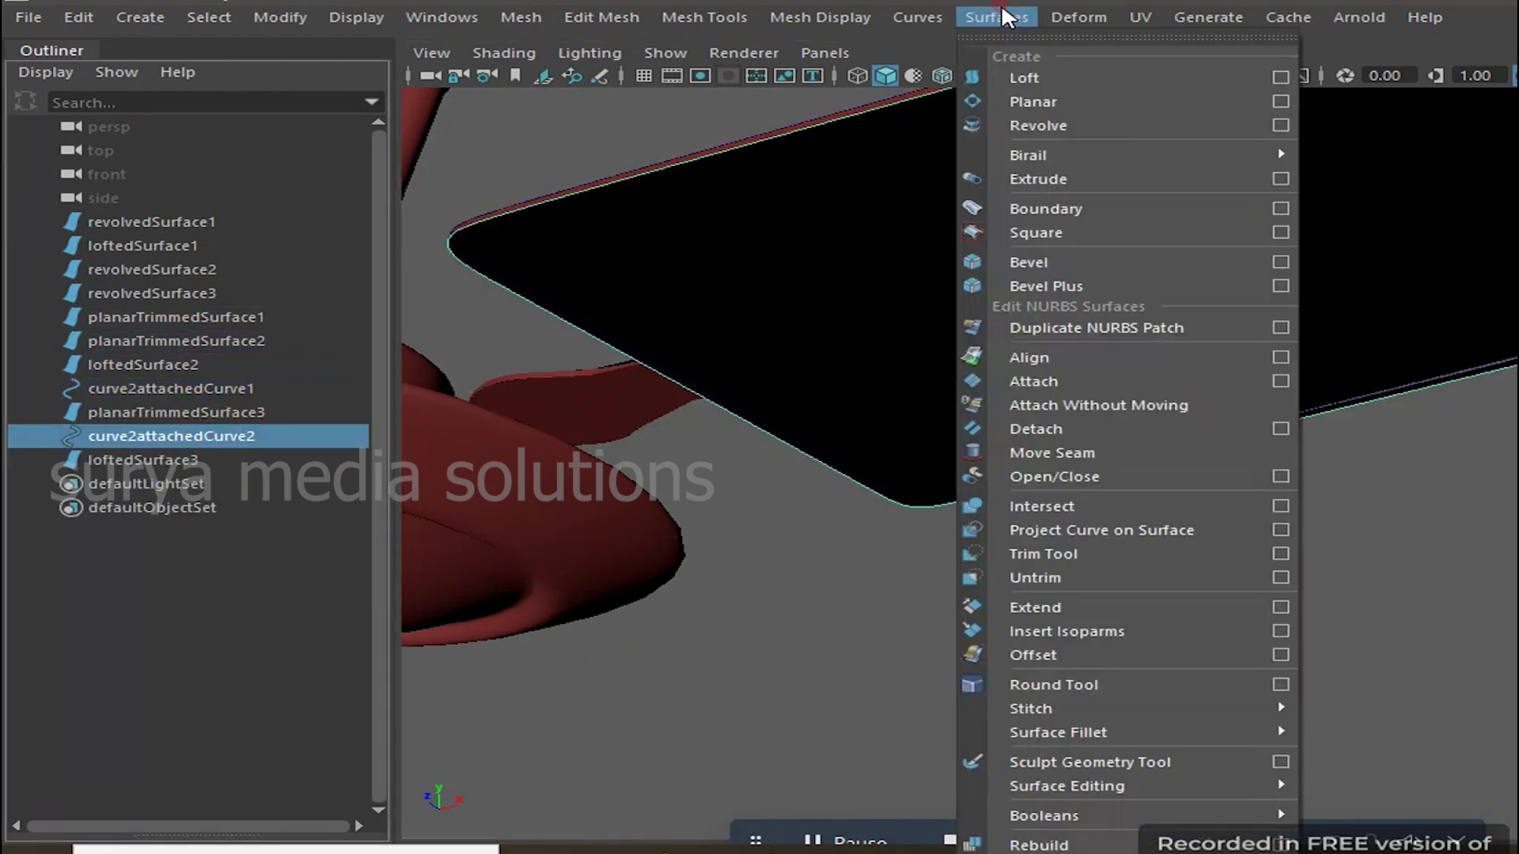
pyautogui.click(1133, 116)
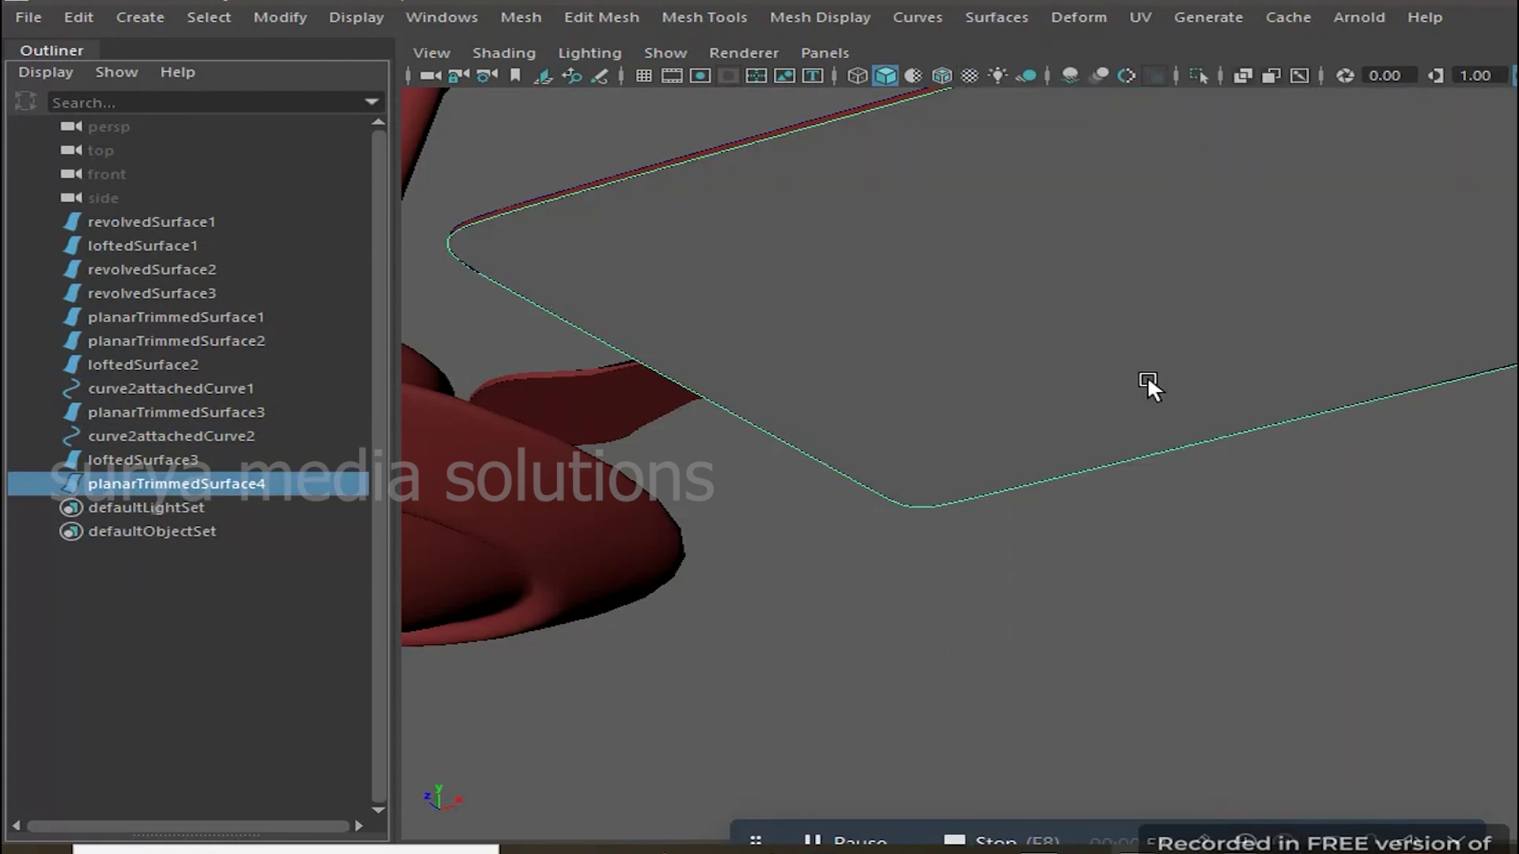
pyautogui.moveTo(1014, 274); pyautogui.dragTo(1188, 783, button='right')
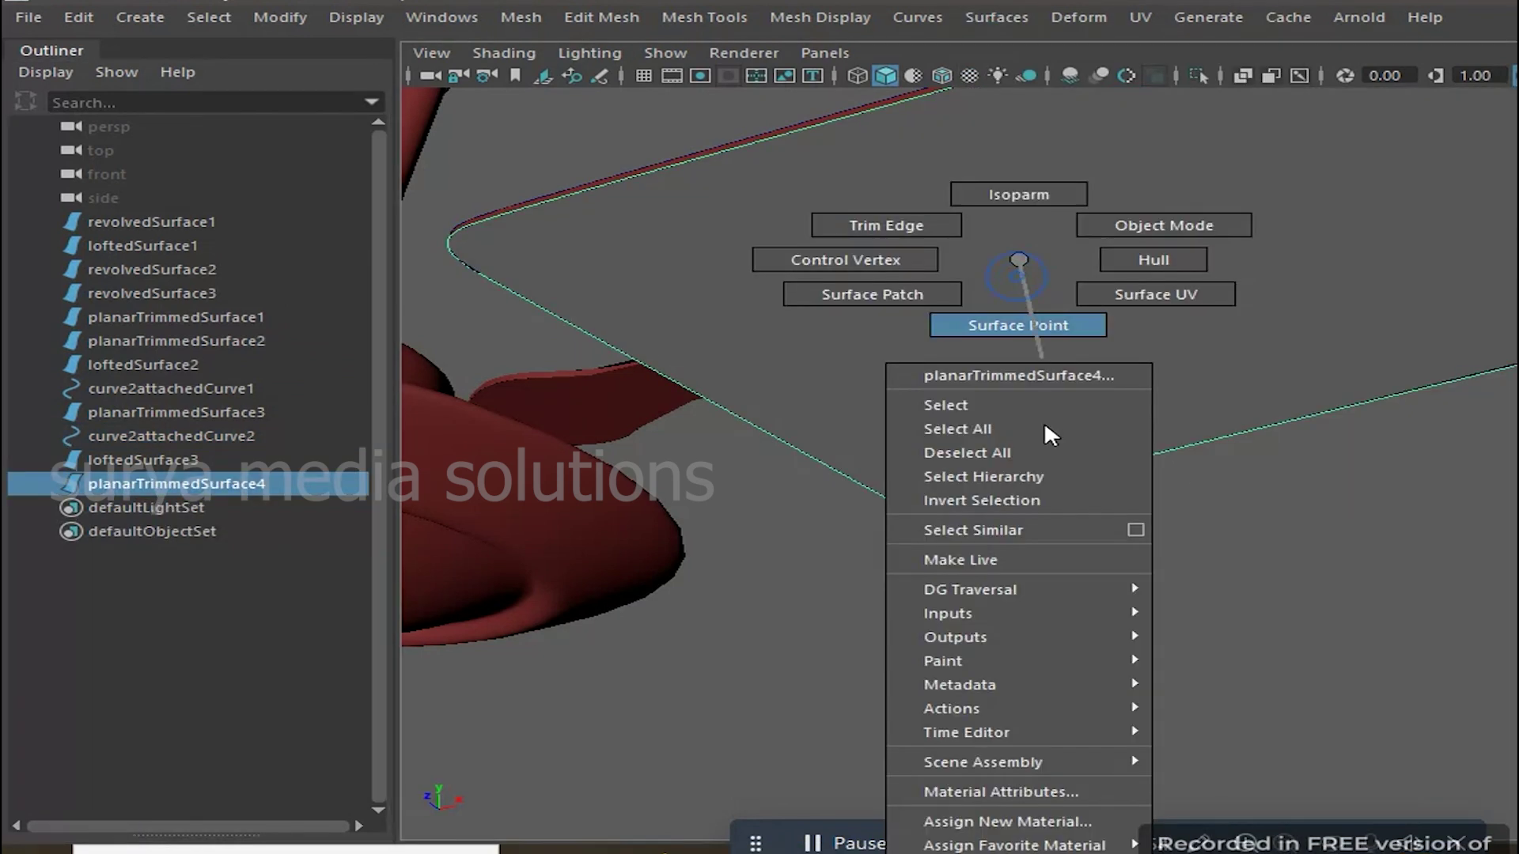
pyautogui.click(1174, 581)
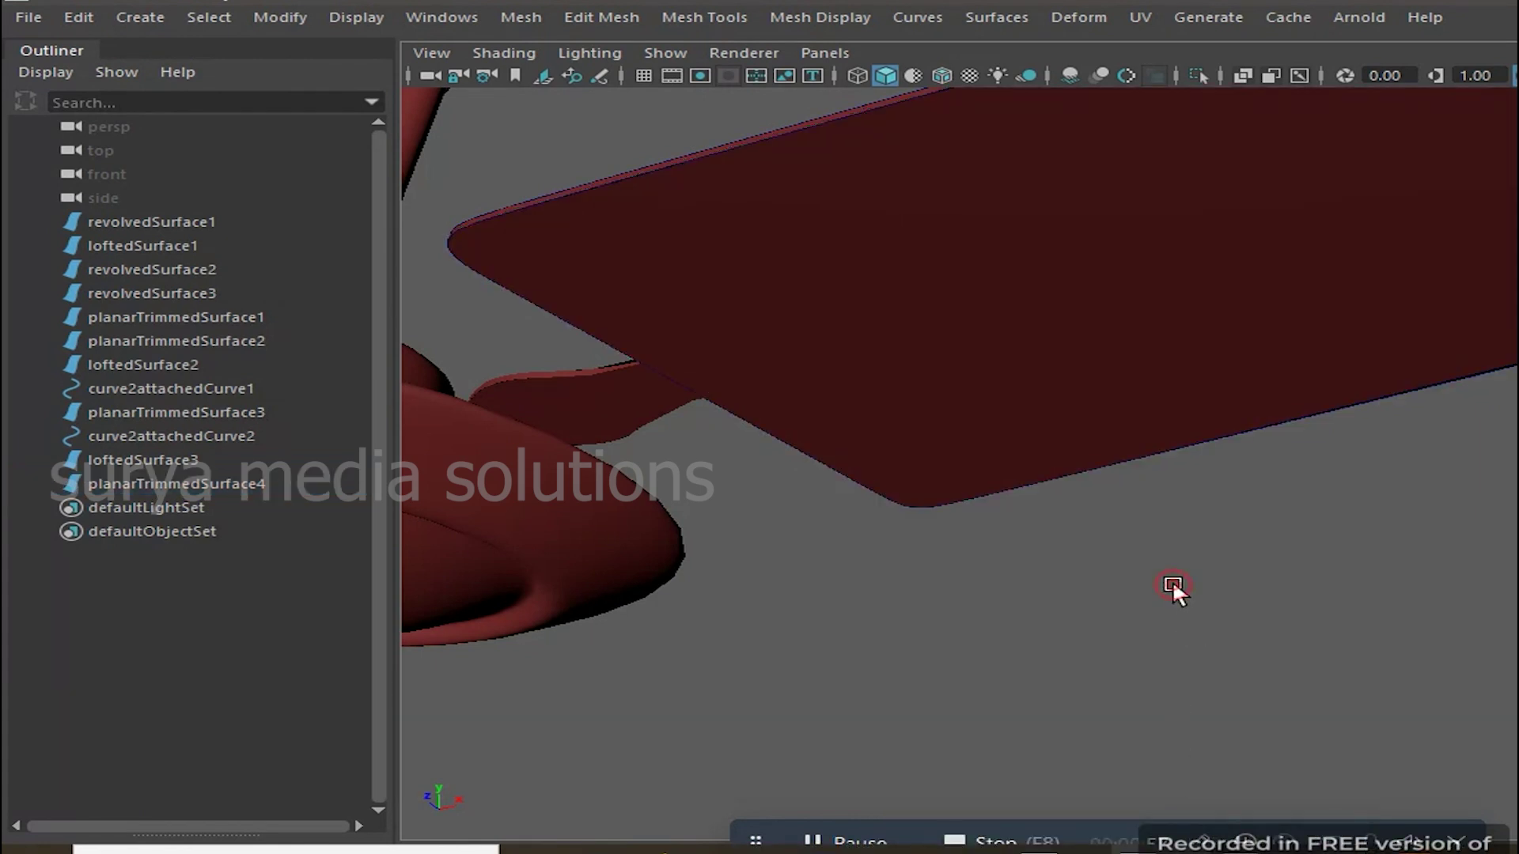
pyautogui.scroll(-10, 1095, 585)
pyautogui.scroll(4, 1076, 629)
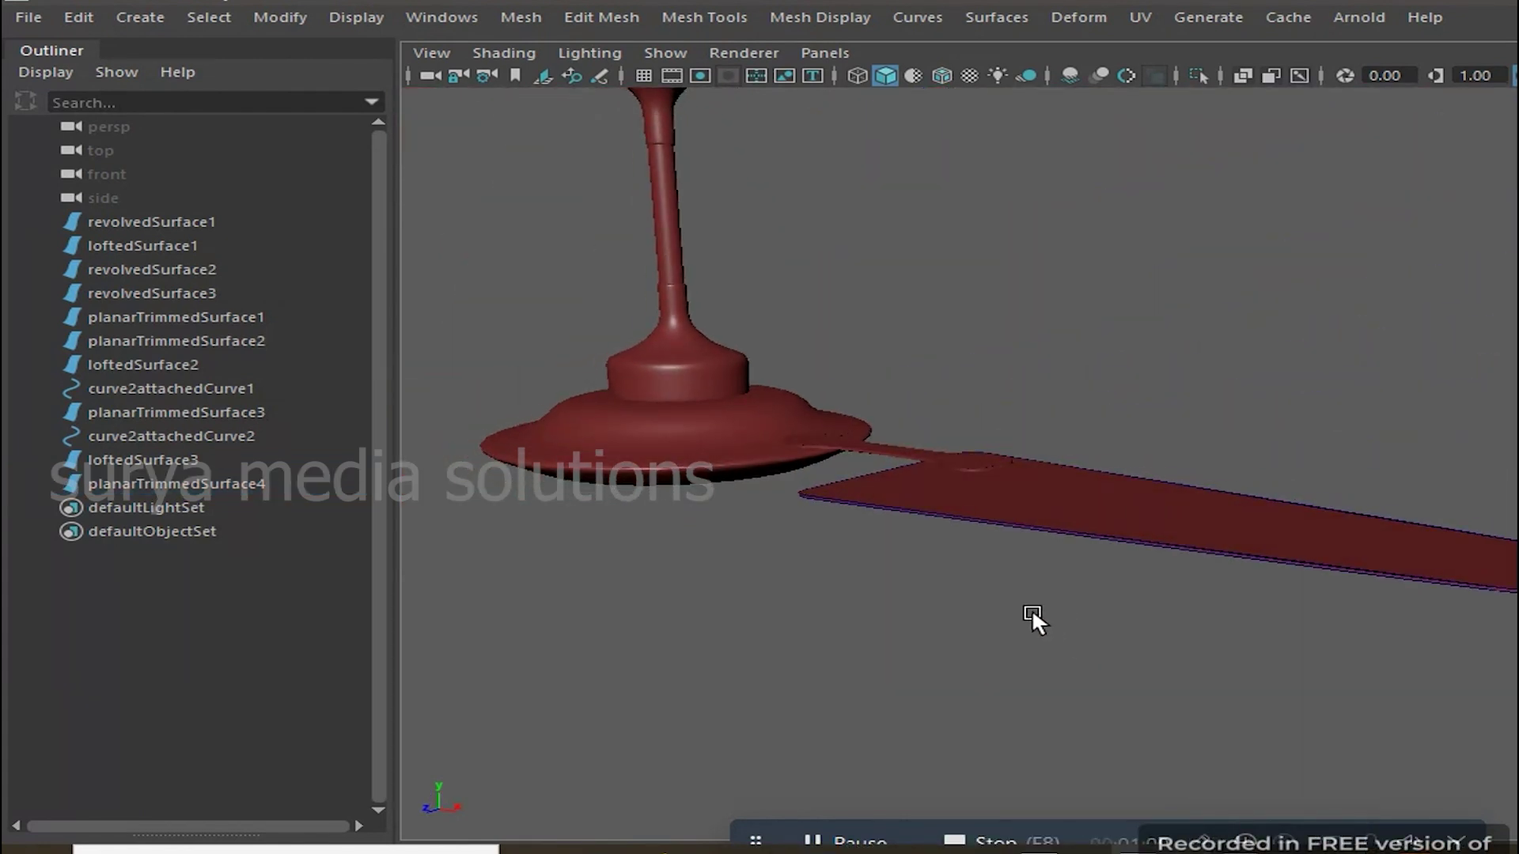
# Delete the leftover curves curve2attachedCurve1 and curve2attachedCurve2
pyautogui.click(197, 435)
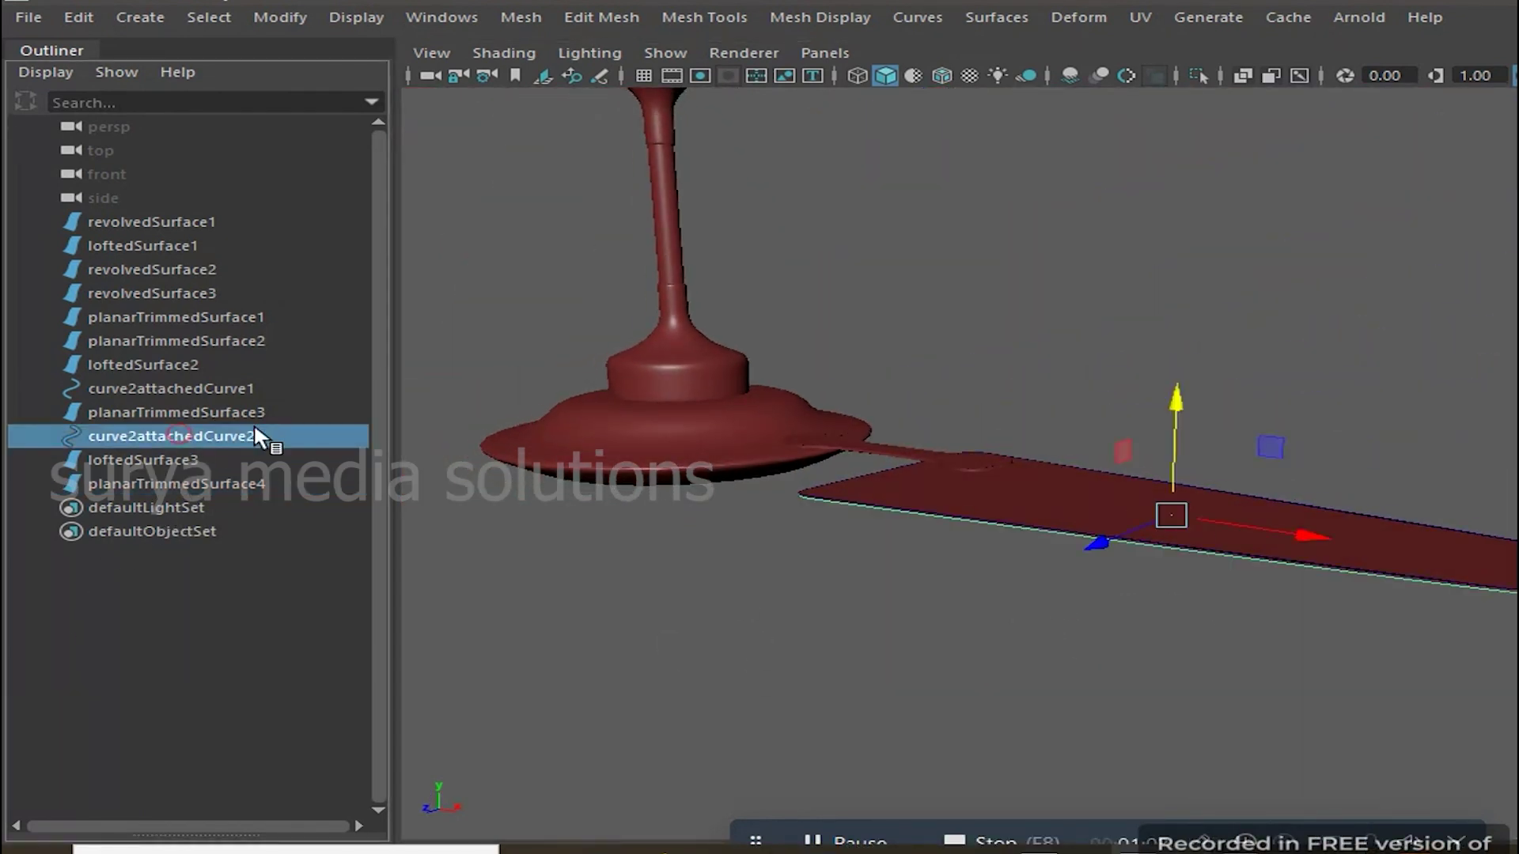
pyautogui.keyDown('ctrl'); pyautogui.click(209, 386); pyautogui.keyUp('ctrl')
pyautogui.press('Delete')
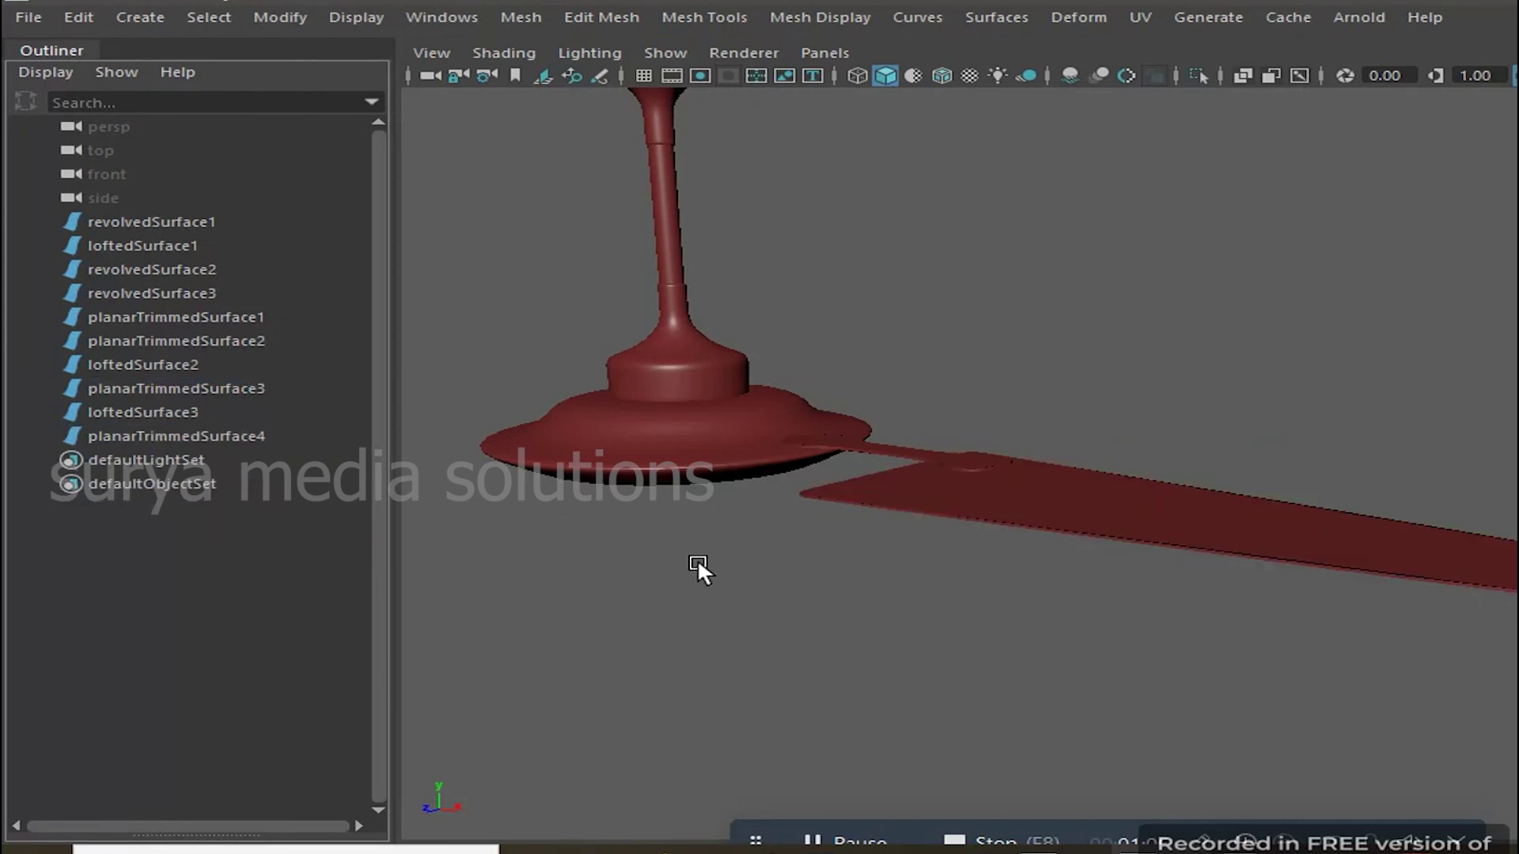
# Center the pivot on the blade's top, edge and bottom surfaces
pyautogui.click(198, 435)
pyautogui.keyDown('ctrl'); pyautogui.click(170, 410); pyautogui.keyUp('ctrl')
pyautogui.keyDown('ctrl'); pyautogui.click(187, 389); pyautogui.keyUp('ctrl')
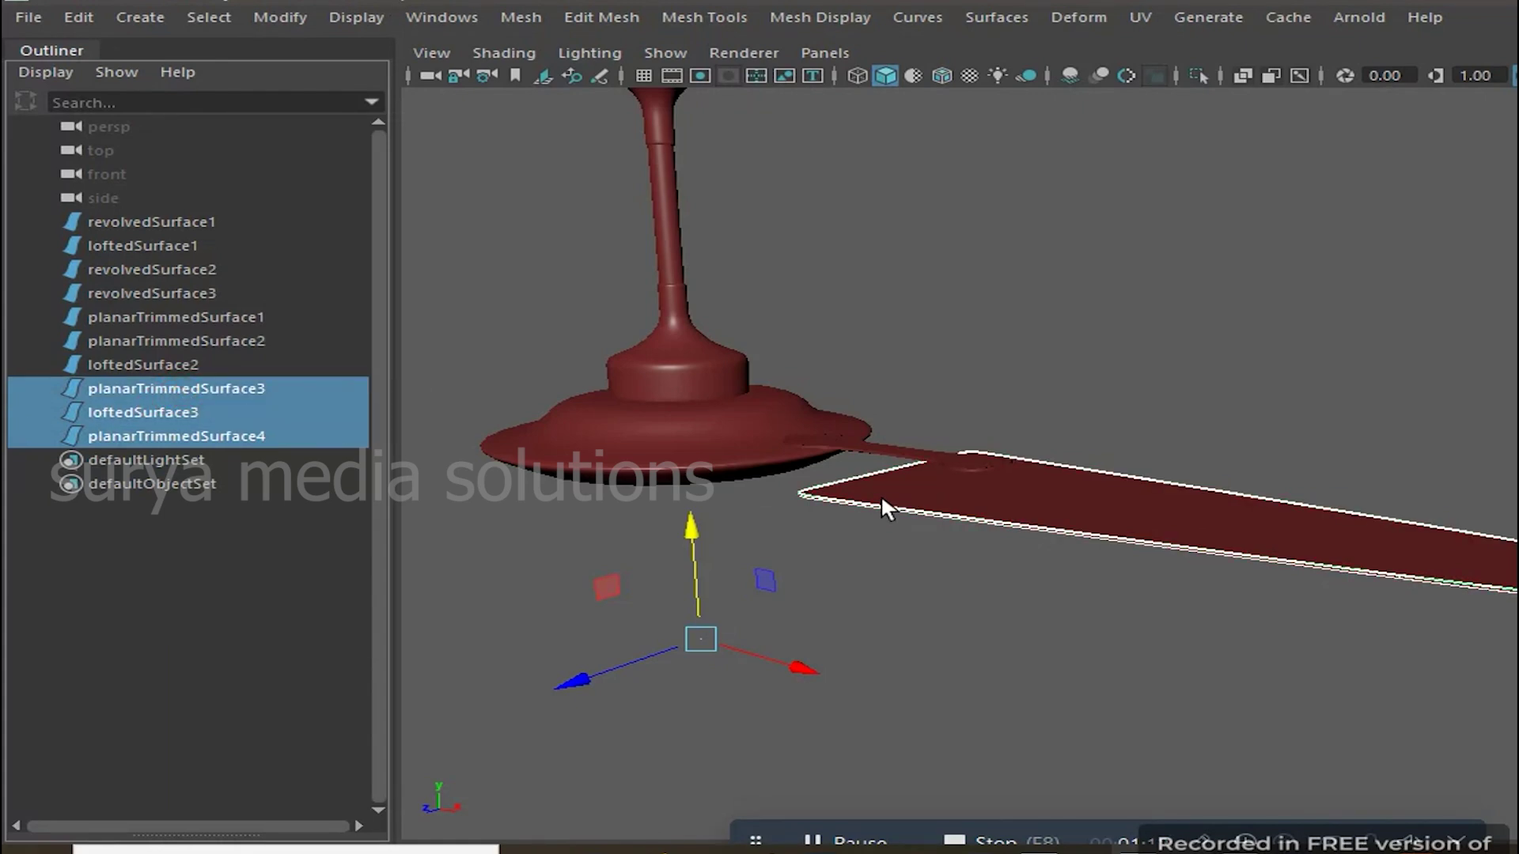
pyautogui.click(251, 16)
pyautogui.click(369, 190)
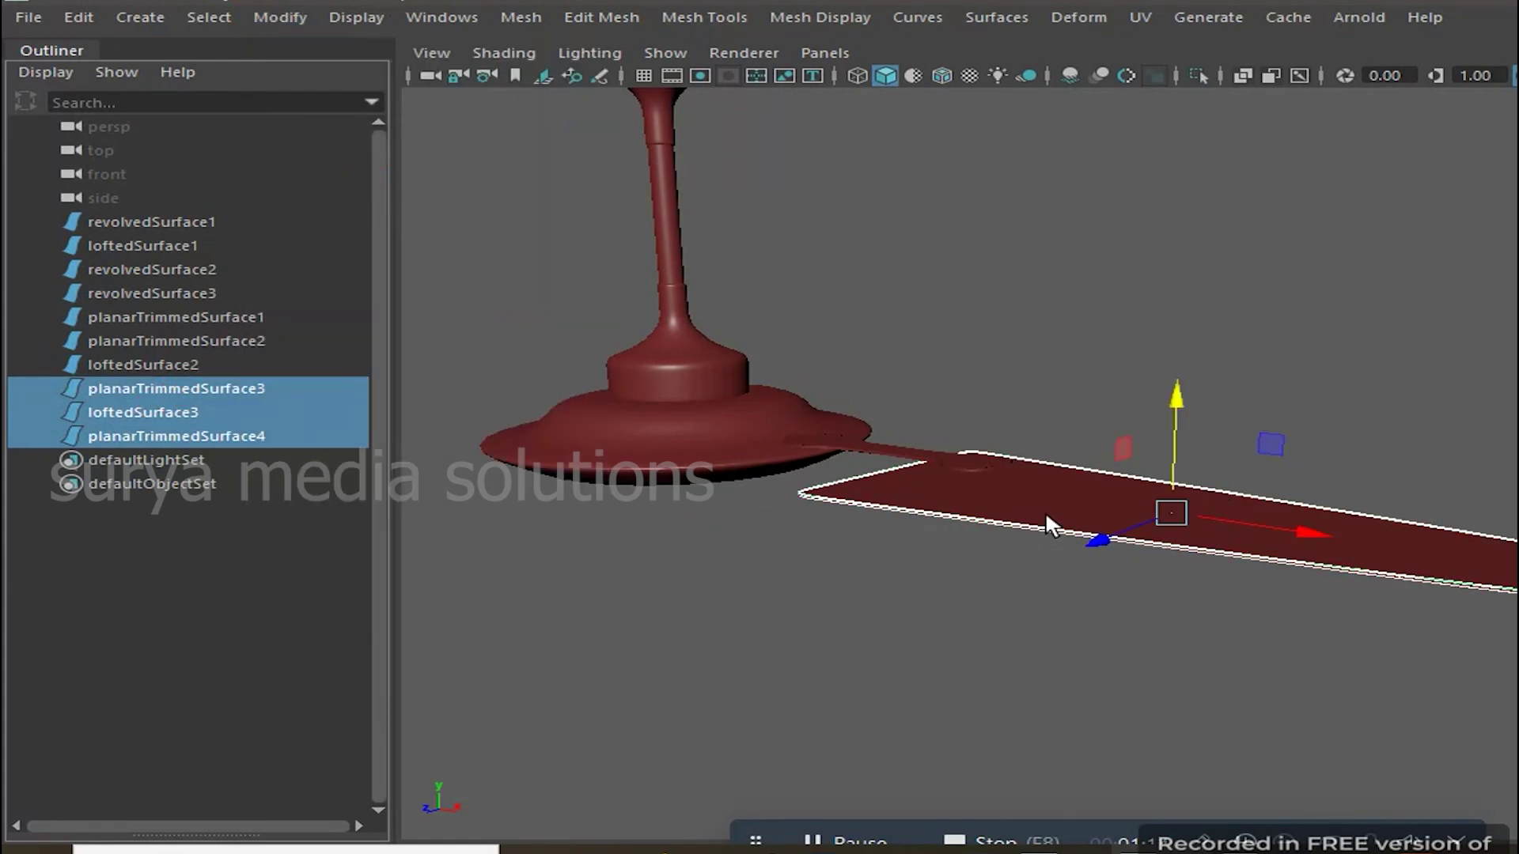
# Select all six blade surfaces and group them with Ctrl+G
pyautogui.press('space')
pyautogui.press('space')
pyautogui.click(1043, 365)
pyautogui.keyDown('shift'); pyautogui.click(197, 359); pyautogui.keyUp('shift')
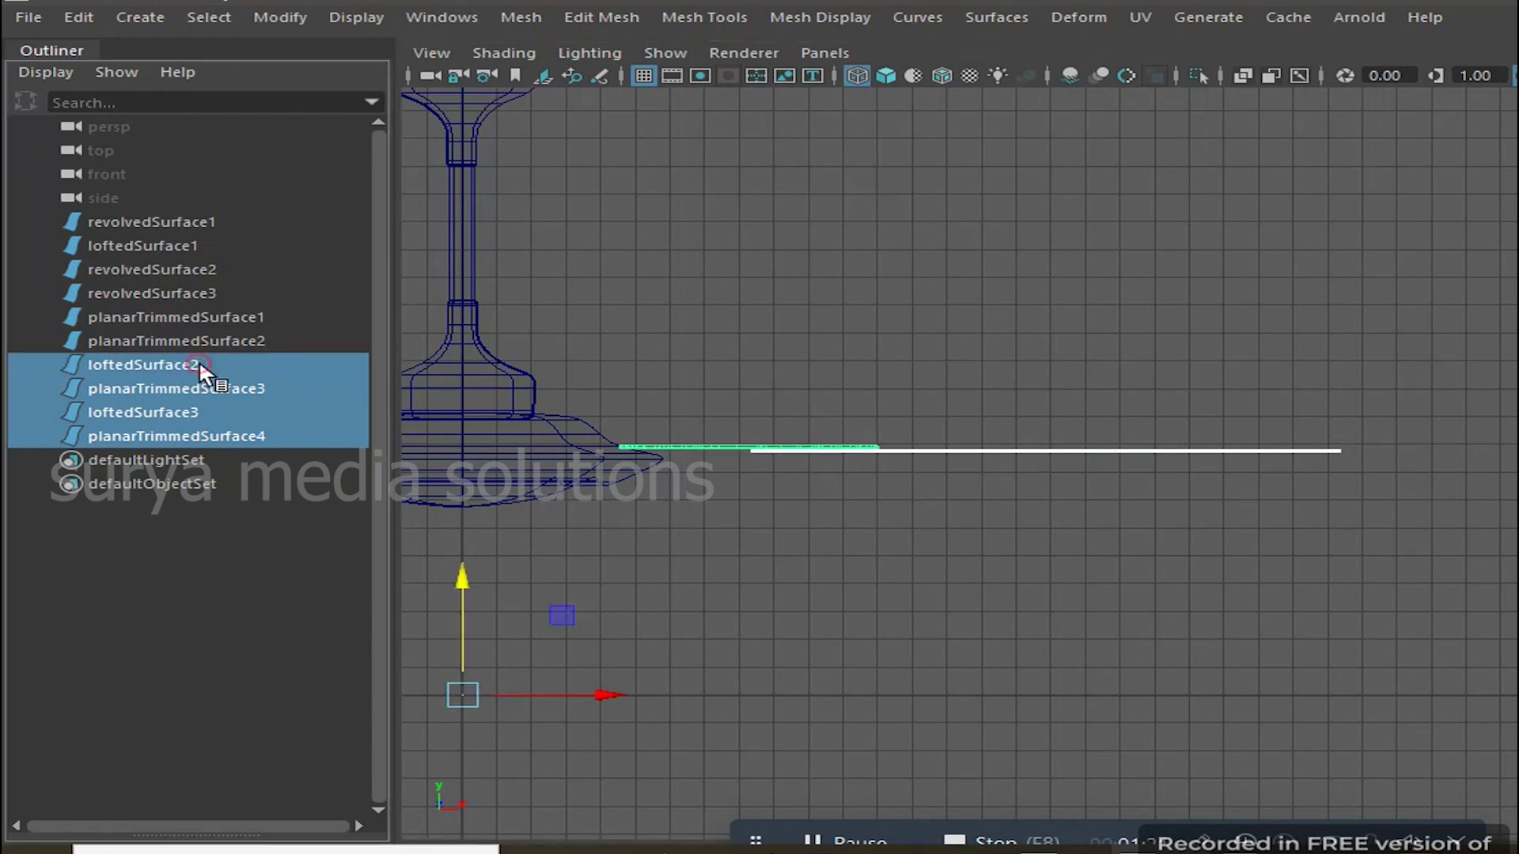
pyautogui.keyDown('shift'); pyautogui.click(230, 313); pyautogui.keyUp('shift')
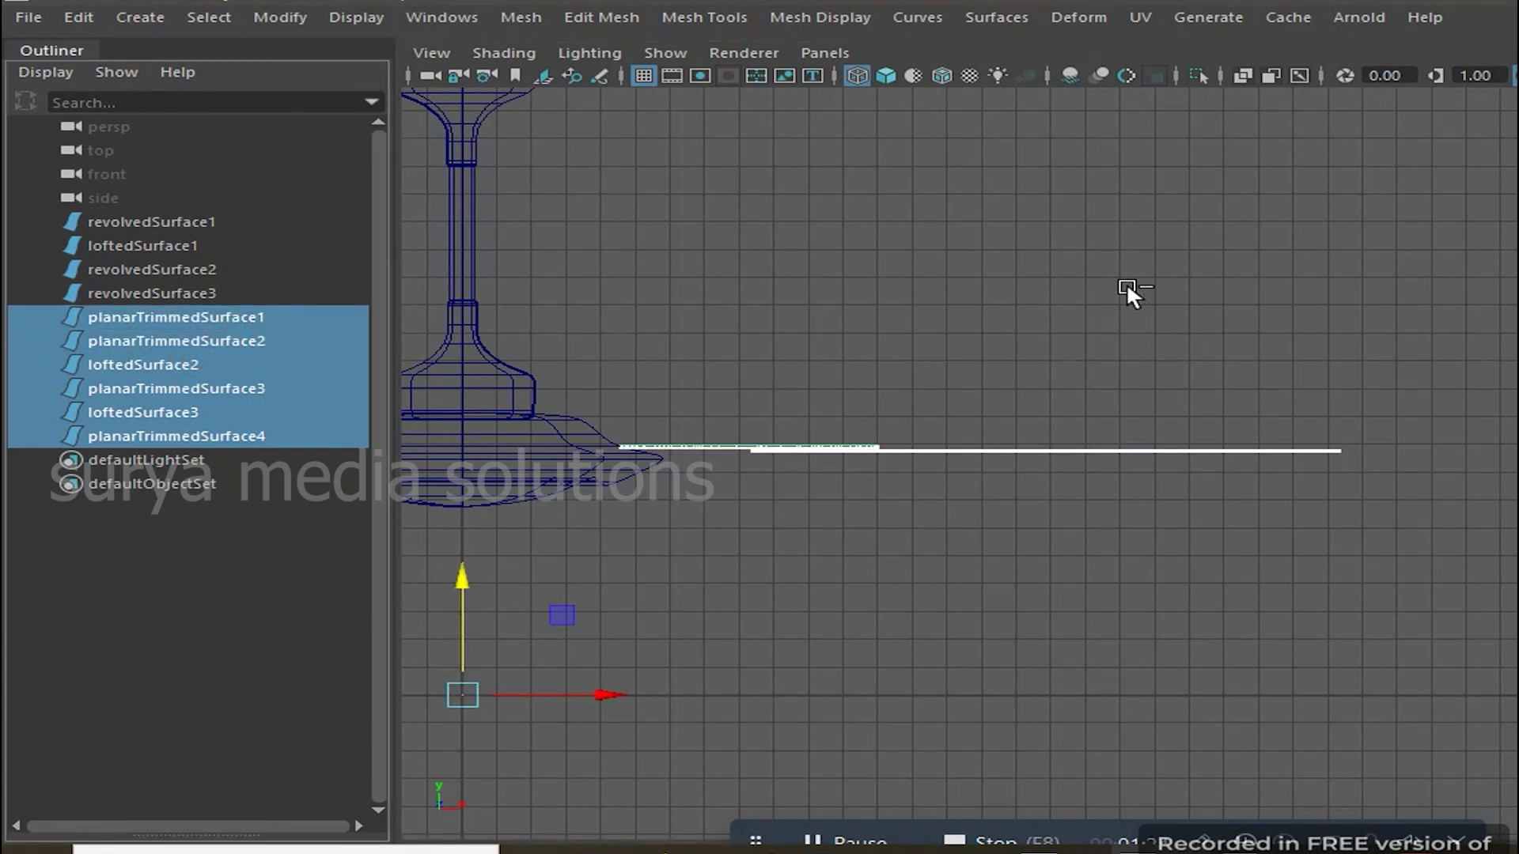
pyautogui.press('space')
pyautogui.press('space')
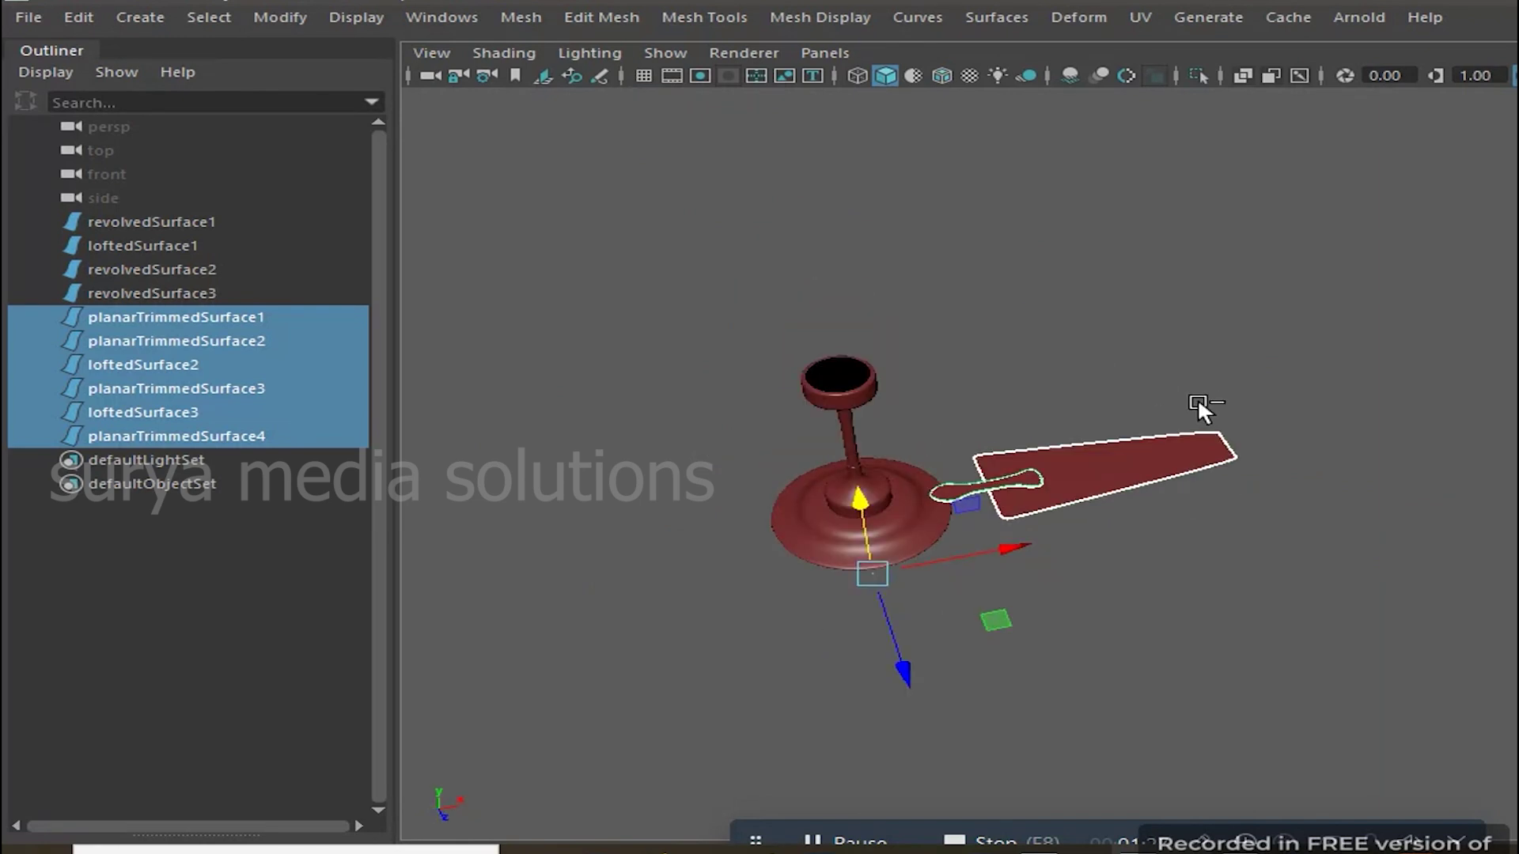
pyautogui.hotkey('ctrl', 'g')
# Rename the new group to 'wings'
pyautogui.doubleClick(182, 315)
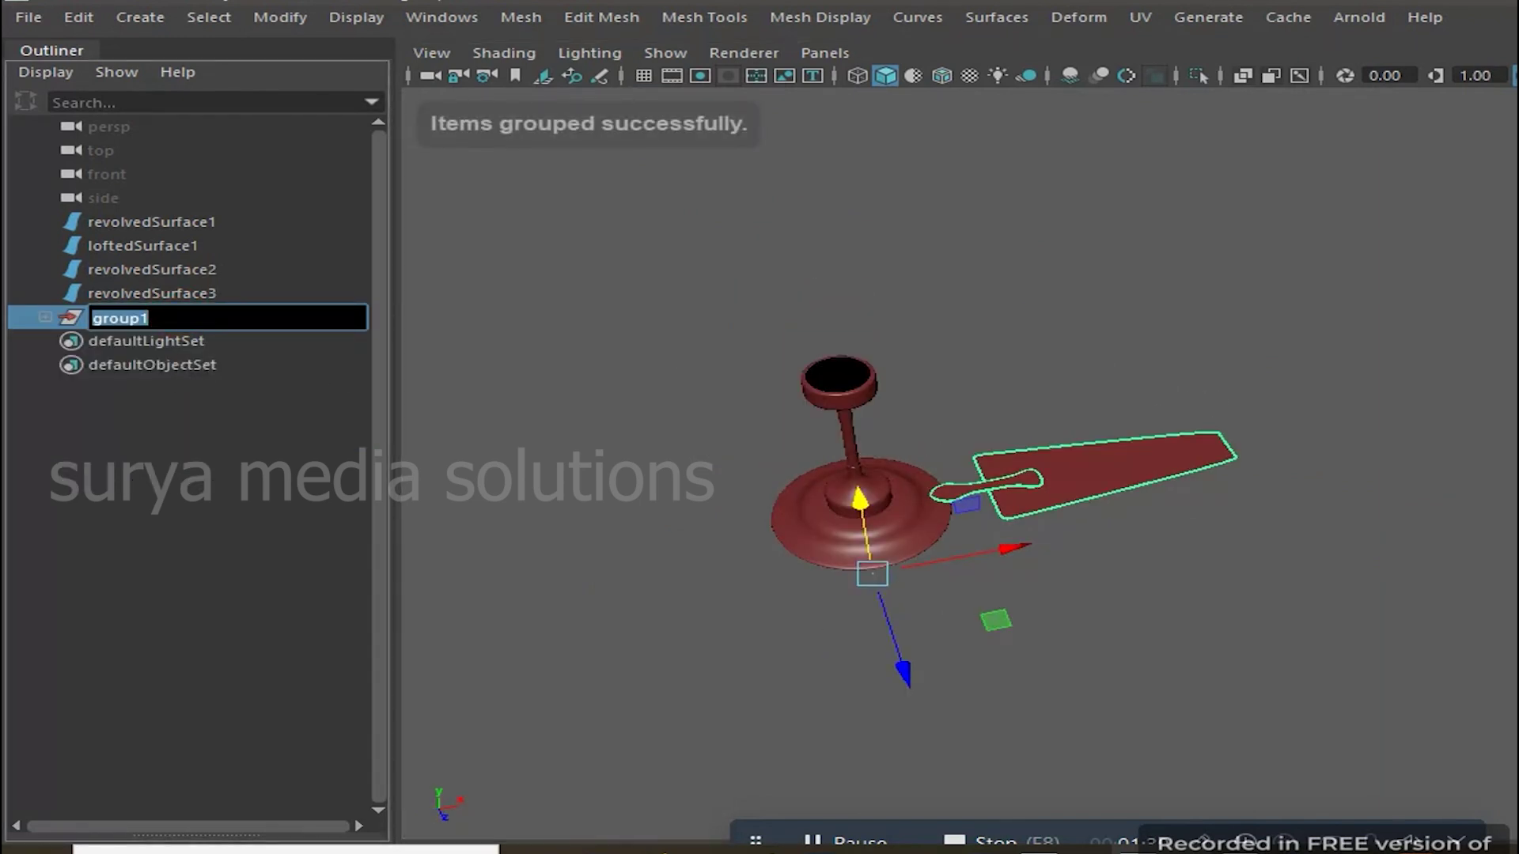
pyautogui.write('wings')
pyautogui.press('Return')
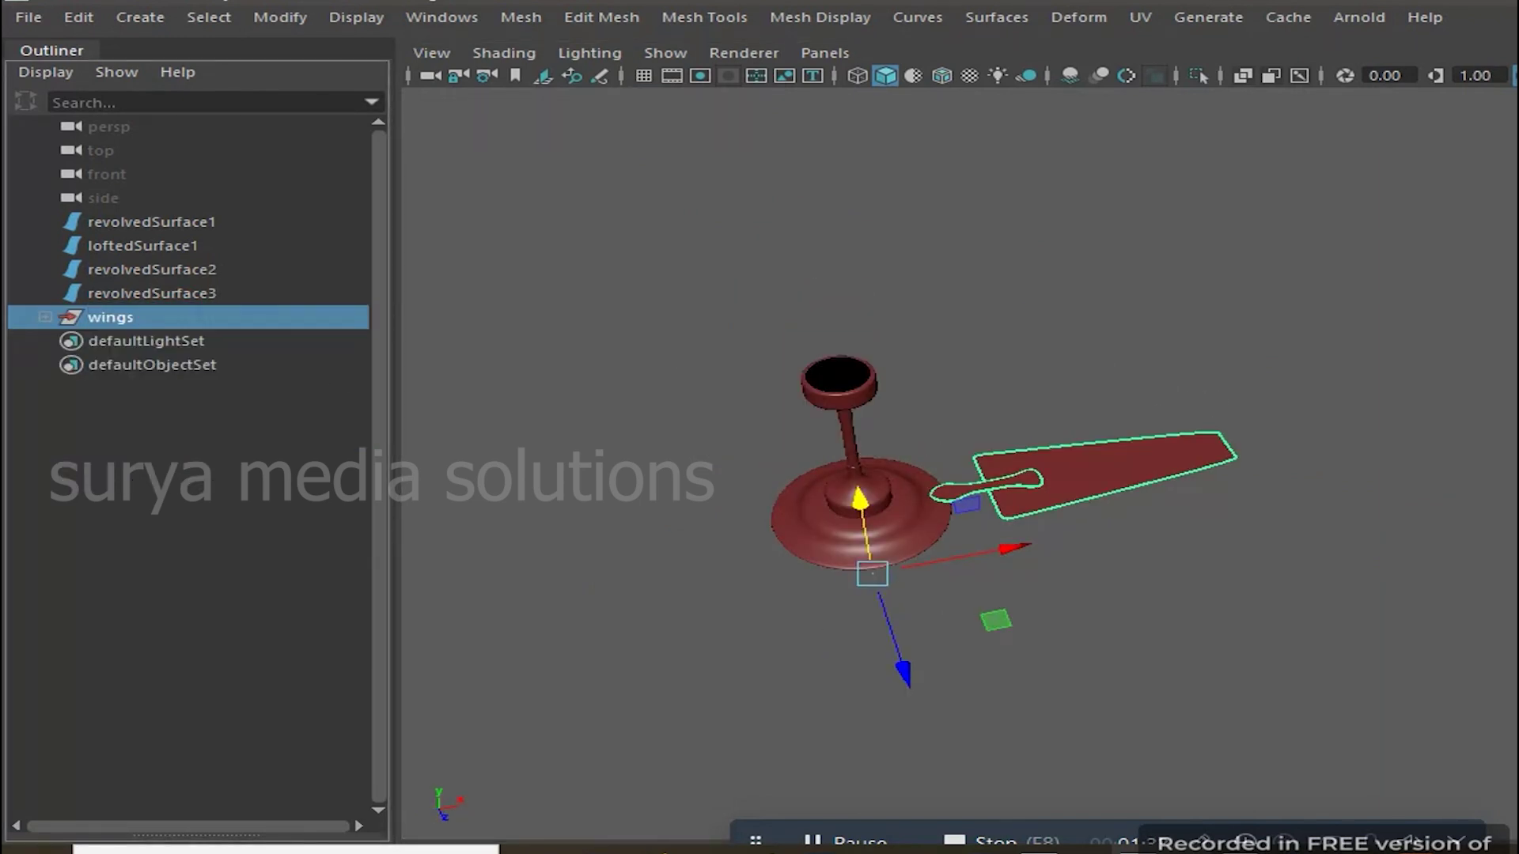
pyautogui.click(1105, 596)
pyautogui.click(916, 546)
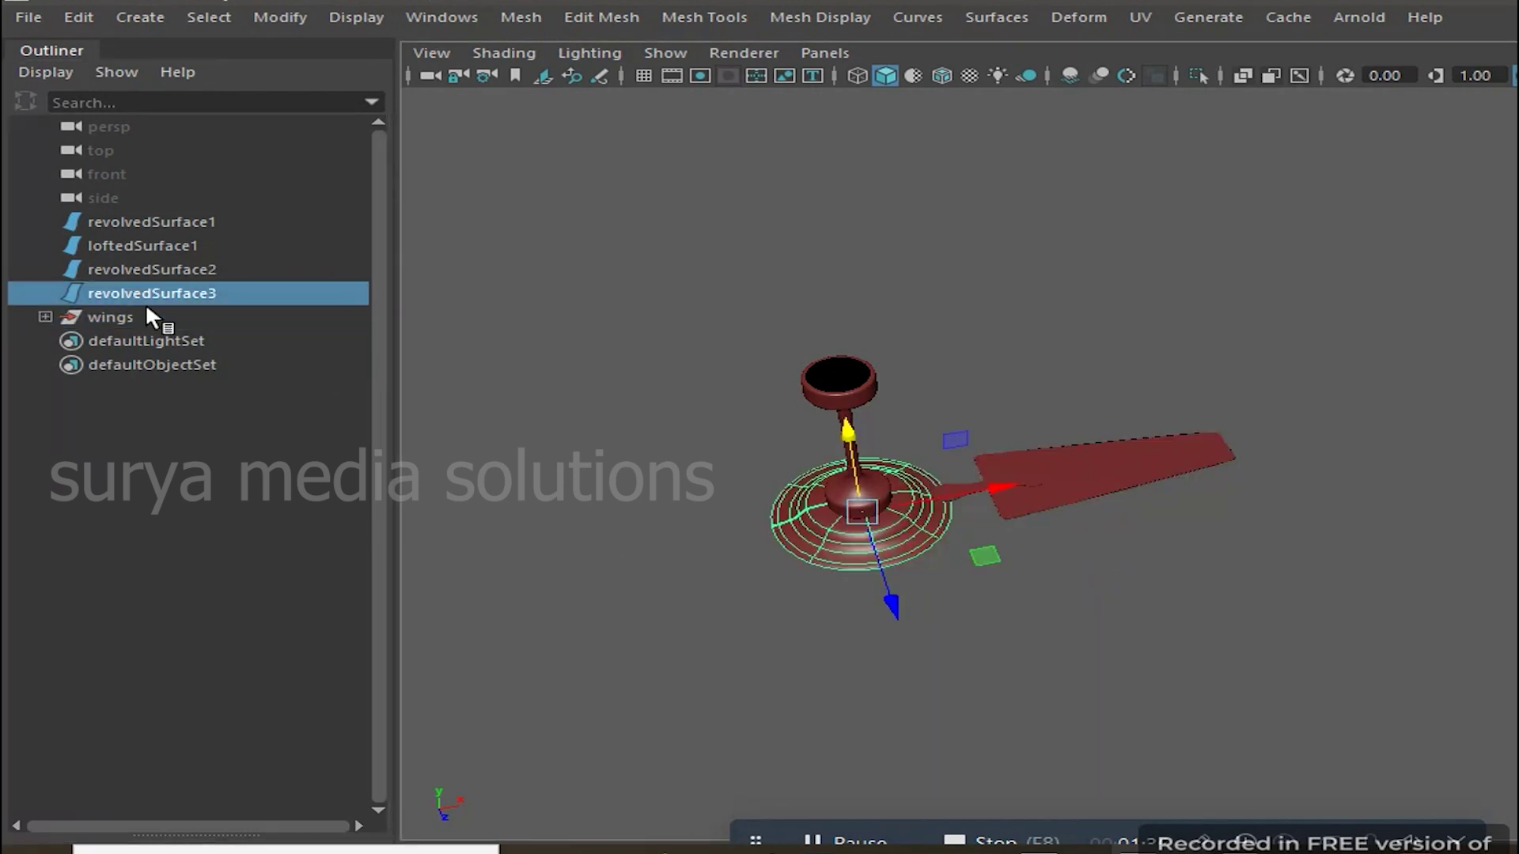
# Select the wings group and frame it in the enlarged top view
pyautogui.click(1195, 571)
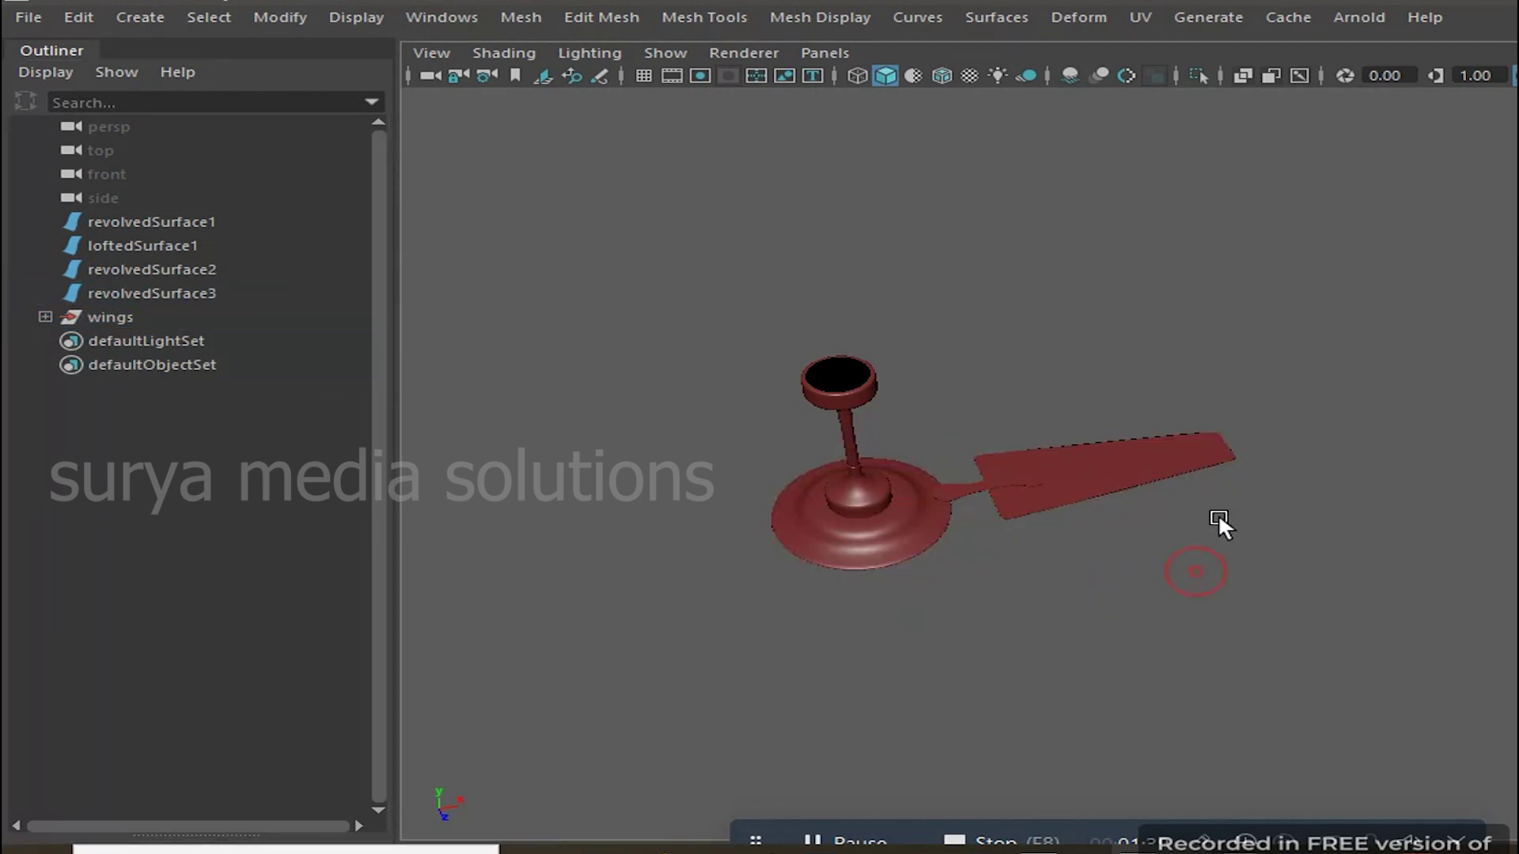
pyautogui.click(111, 317)
pyautogui.press('space')
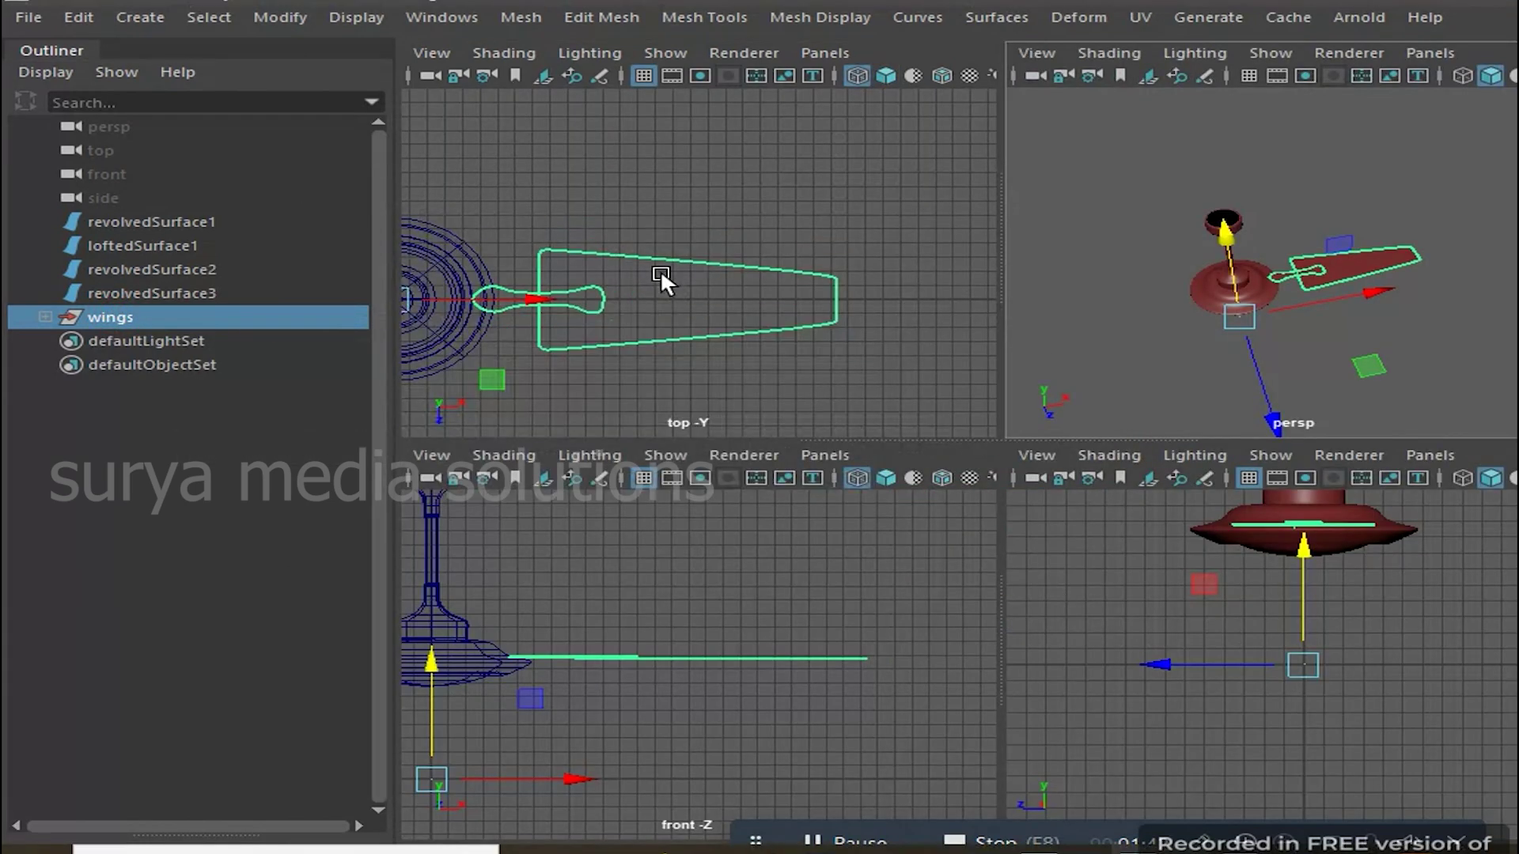
pyautogui.press('space')
pyautogui.scroll(2, 1009, 368)
pyautogui.scroll(-4, 1009, 368)
pyautogui.scroll(-1, 932, 412)
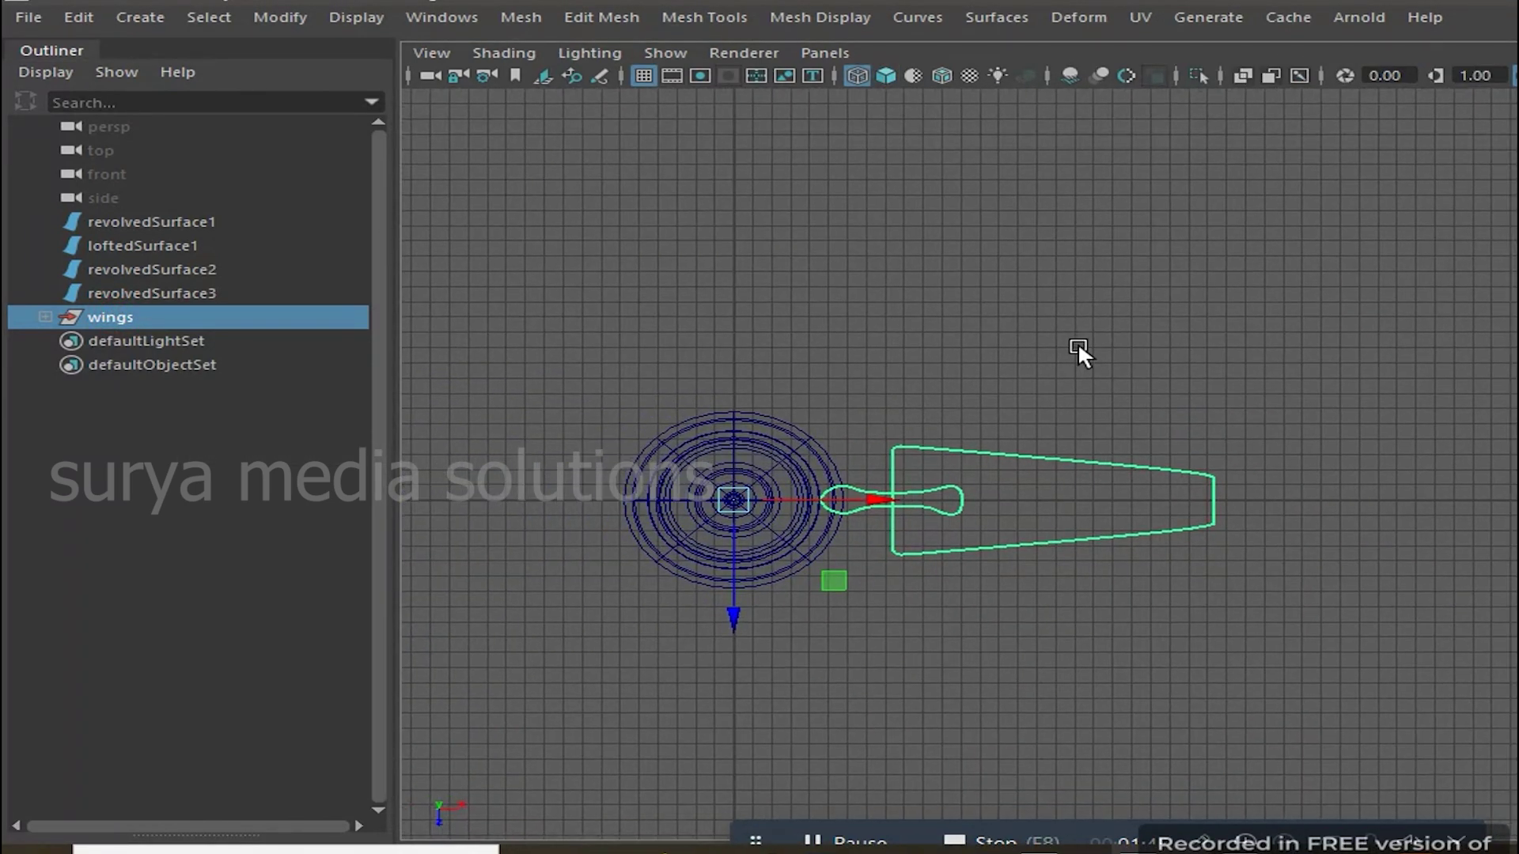
pyautogui.scroll(-2, 1147, 332)
pyautogui.scroll(-3, 997, 332)
pyautogui.scroll(5, 1055, 502)
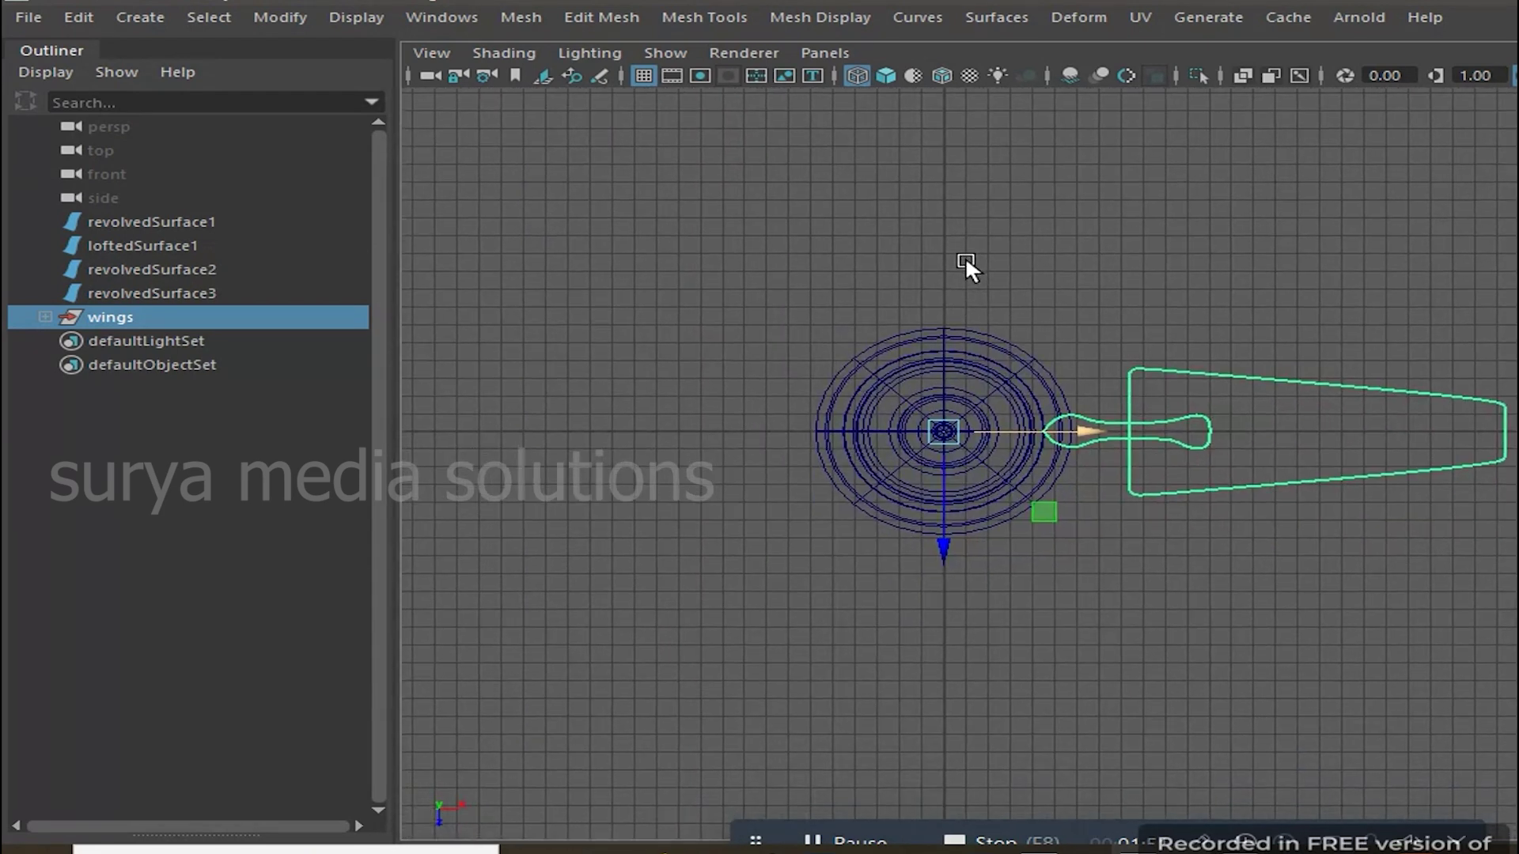
# Duplicate wings as wings1 and rotate the copy to point down-left
pyautogui.press('e')
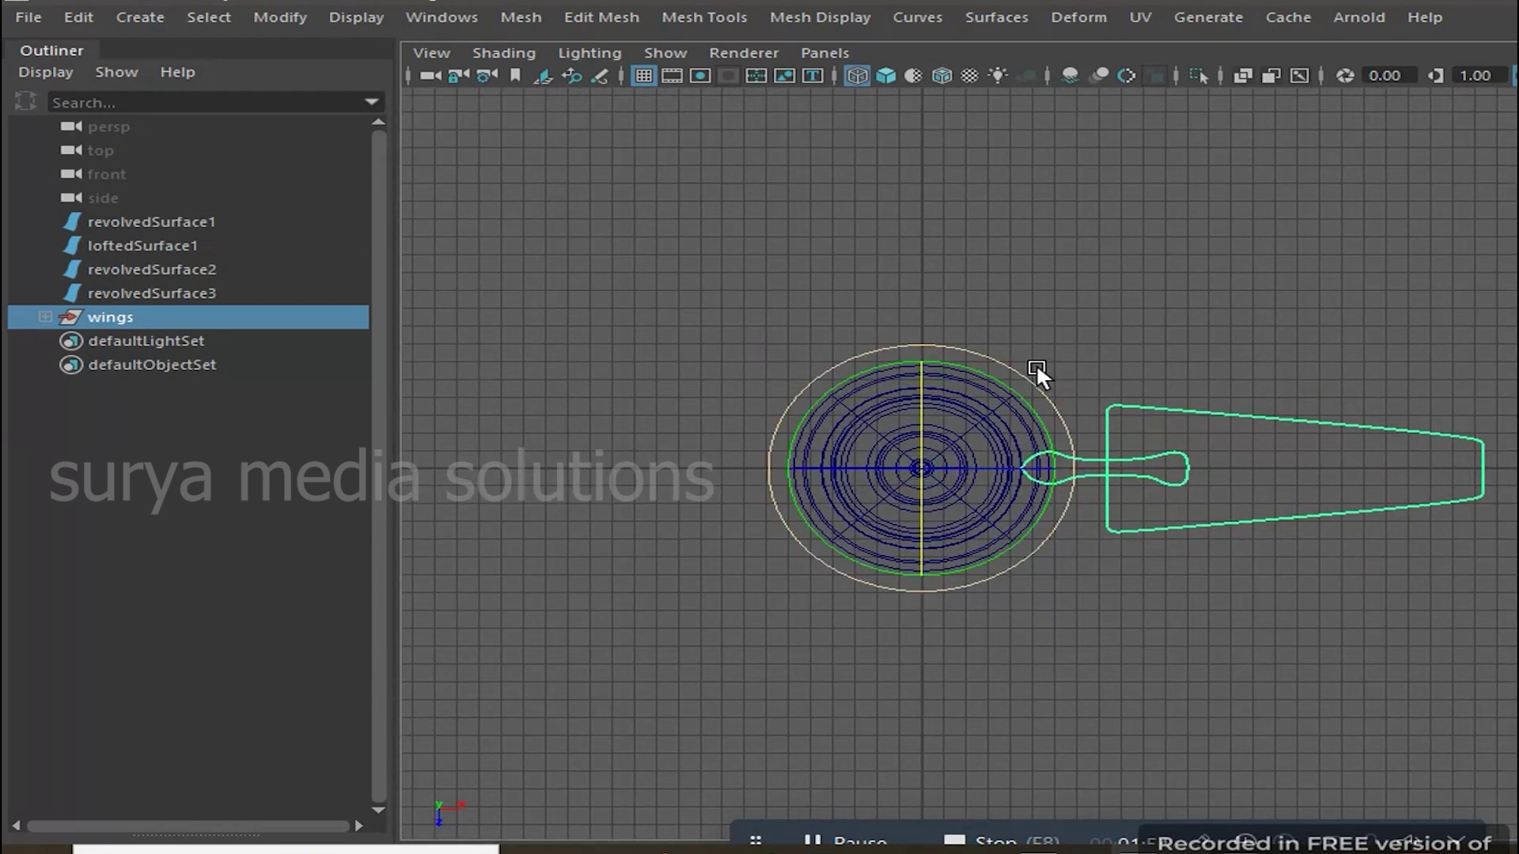
pyautogui.hotkey('ctrl', 'd')
pyautogui.moveTo(1006, 366); pyautogui.dragTo(930, 638)
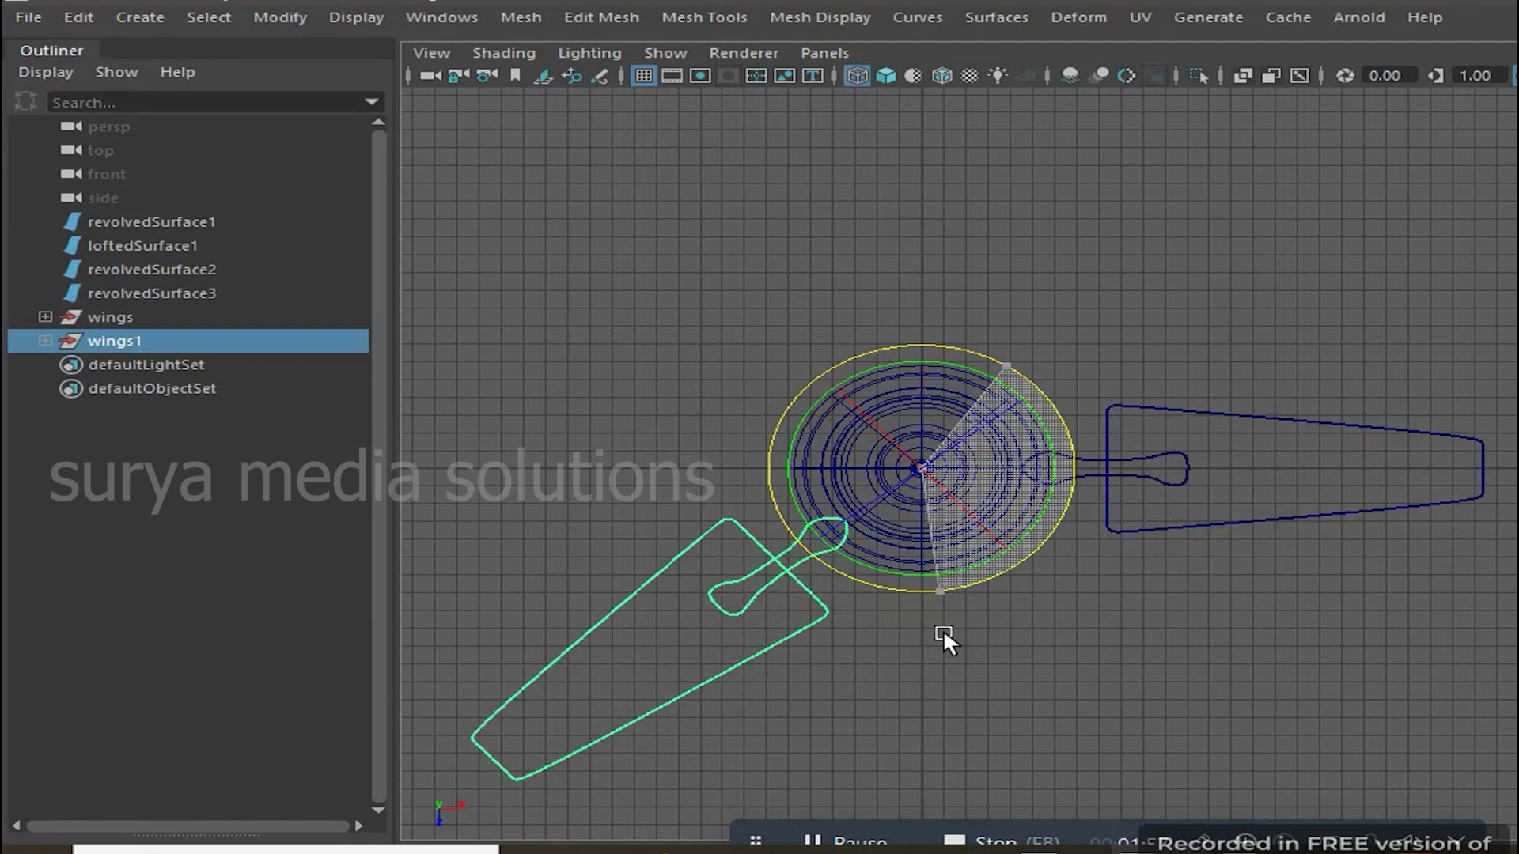
pyautogui.moveTo(930, 638); pyautogui.dragTo(925, 638)
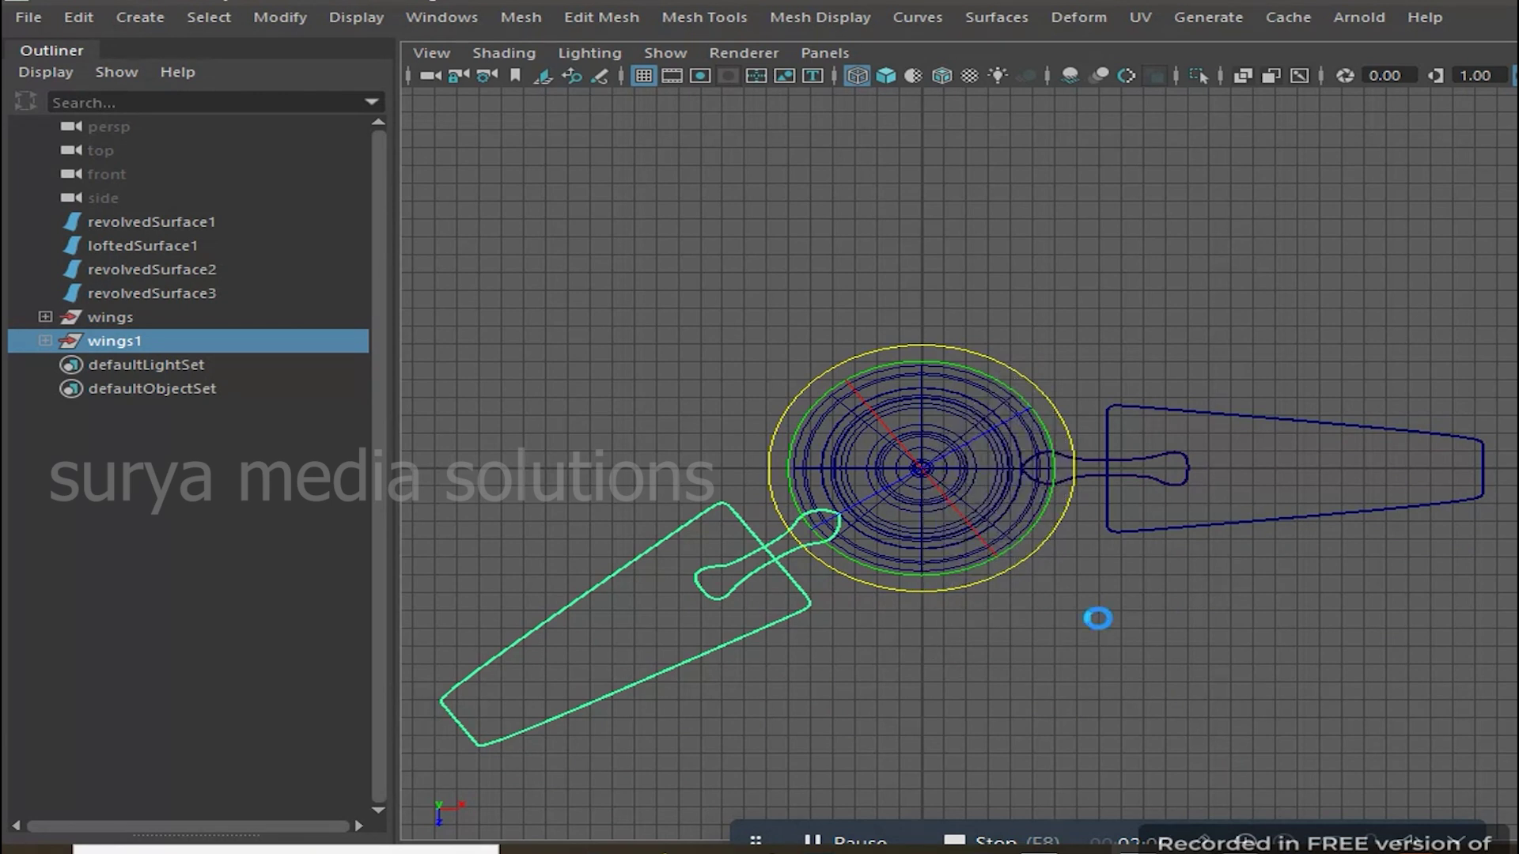
# Duplicate again as wings2, rotate it to point up, and adjust wings1's rotation
pyautogui.hotkey('ctrl', 'd')
pyautogui.moveTo(1023, 560); pyautogui.dragTo(1086, 491)
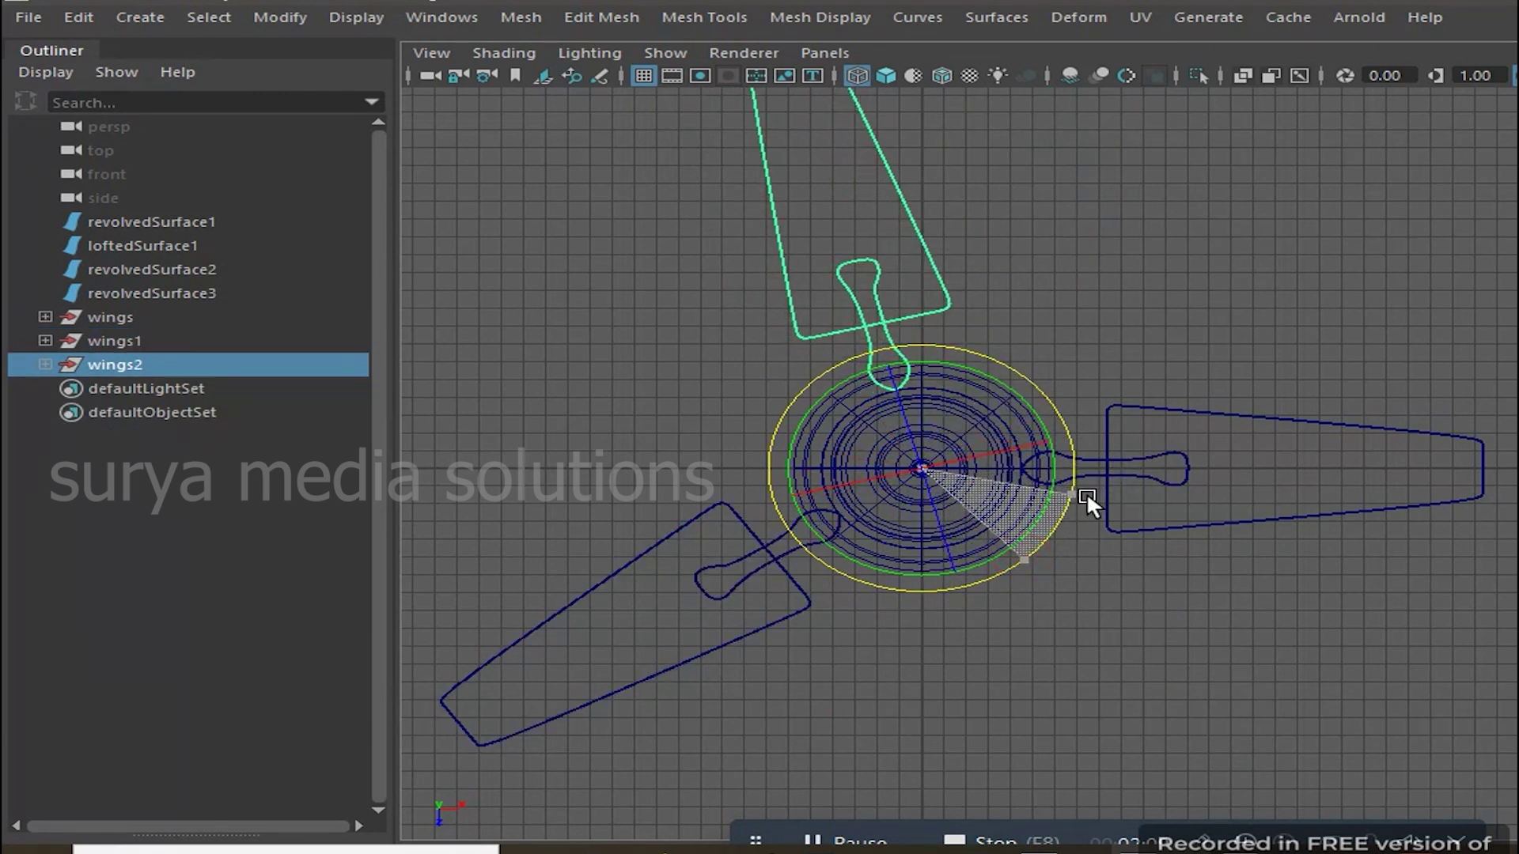
pyautogui.click(119, 341)
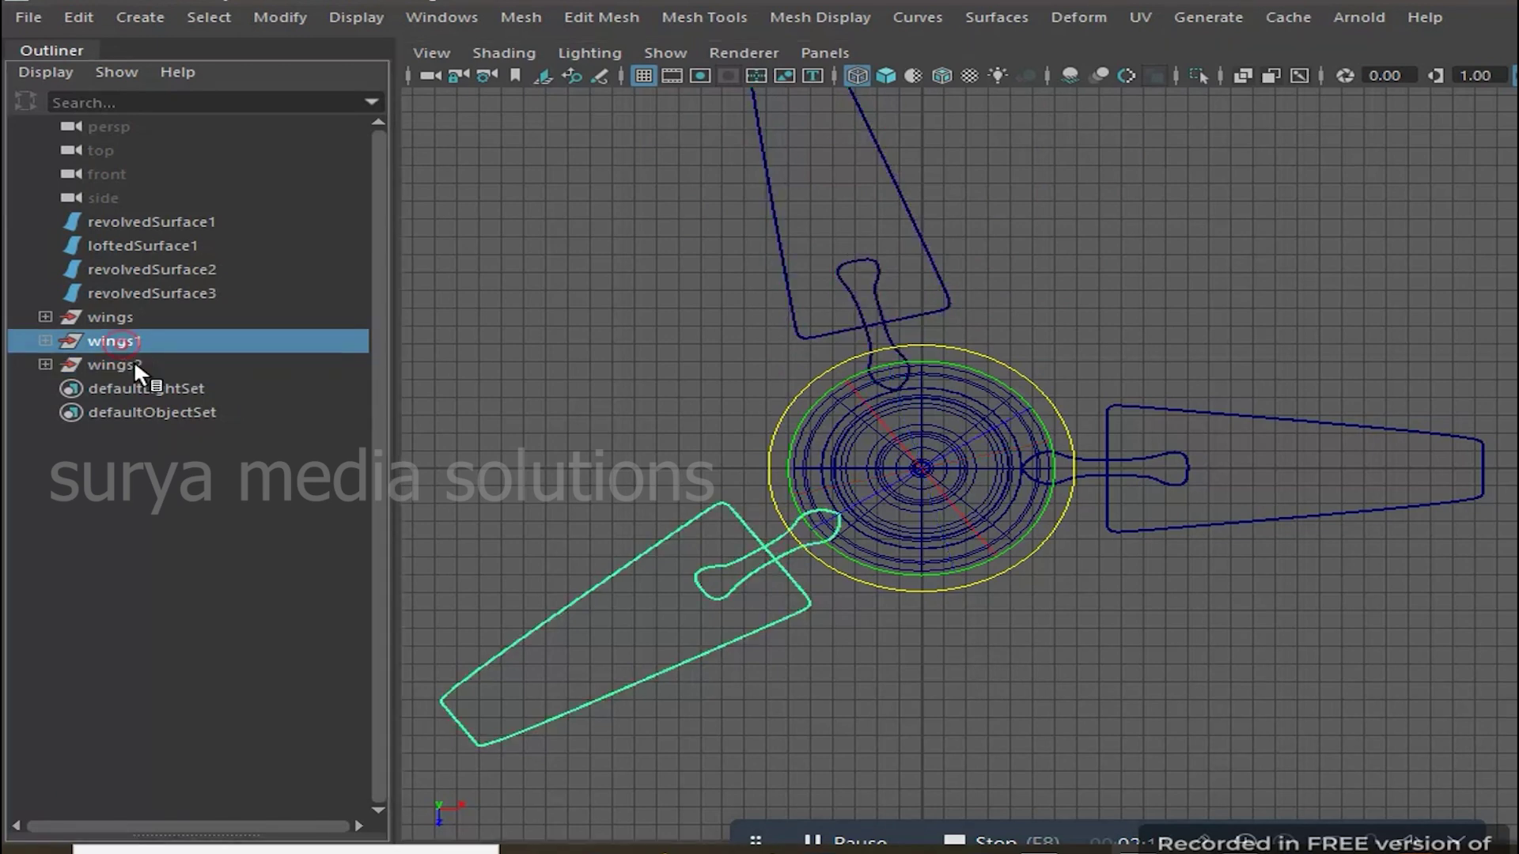
pyautogui.moveTo(963, 581); pyautogui.dragTo(1001, 577)
# Inspect the fan in shaded perspective, orbiting to see the blades and mount rod
pyautogui.click(1134, 673)
pyautogui.press('space')
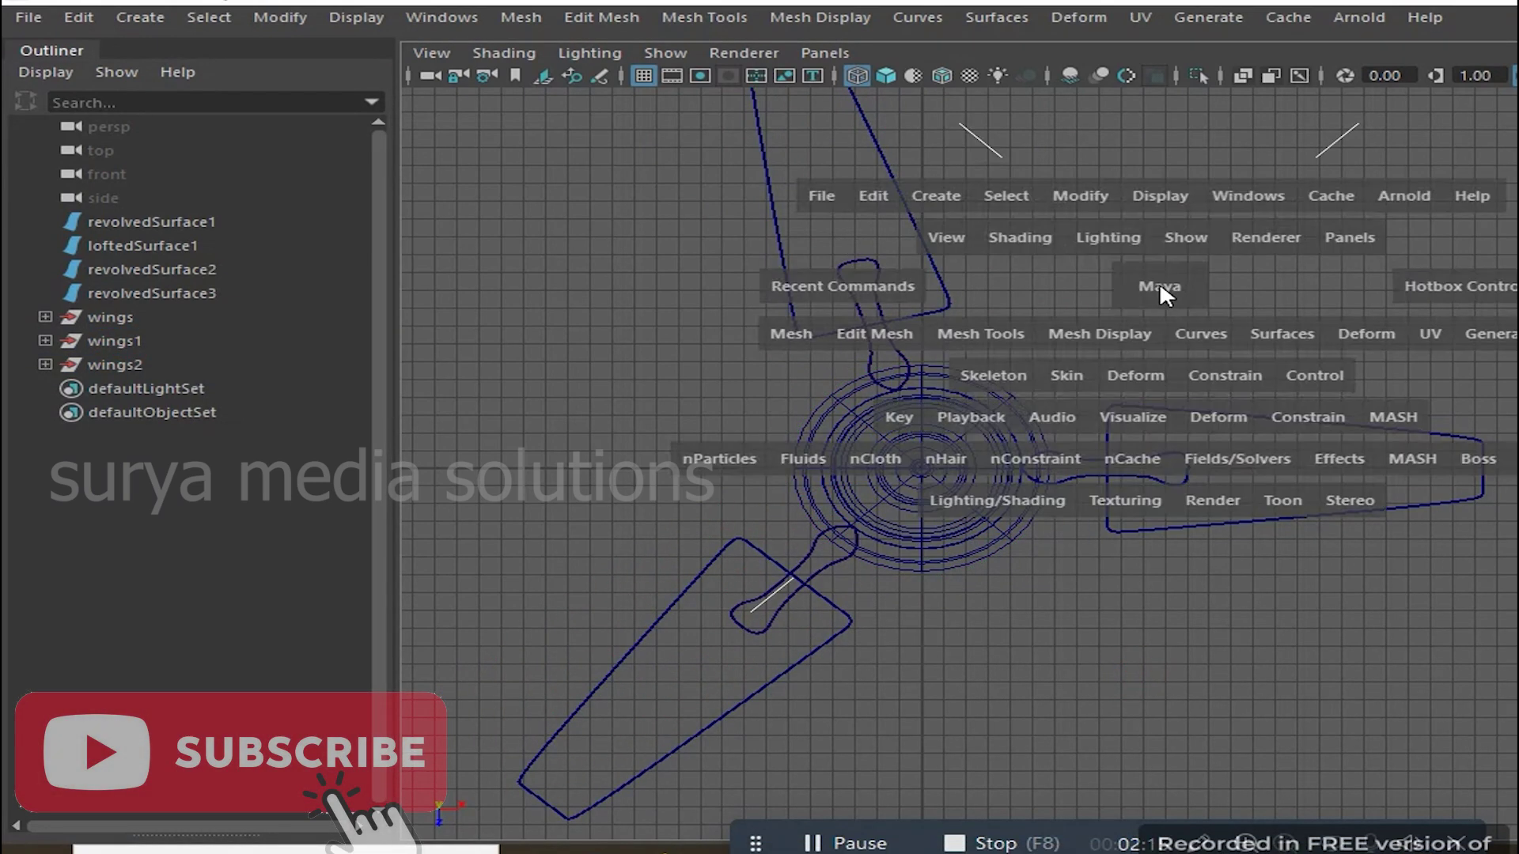
pyautogui.click(1159, 281)
pyautogui.press('5')
pyautogui.keyDown('alt'); pyautogui.moveTo(1156, 280); pyautogui.dragTo(778, 179); pyautogui.keyUp('alt')
pyautogui.scroll(3, 976, 459)
pyautogui.keyDown('alt'); pyautogui.moveTo(977, 466); pyautogui.dragTo(993, 500); pyautogui.keyUp('alt')
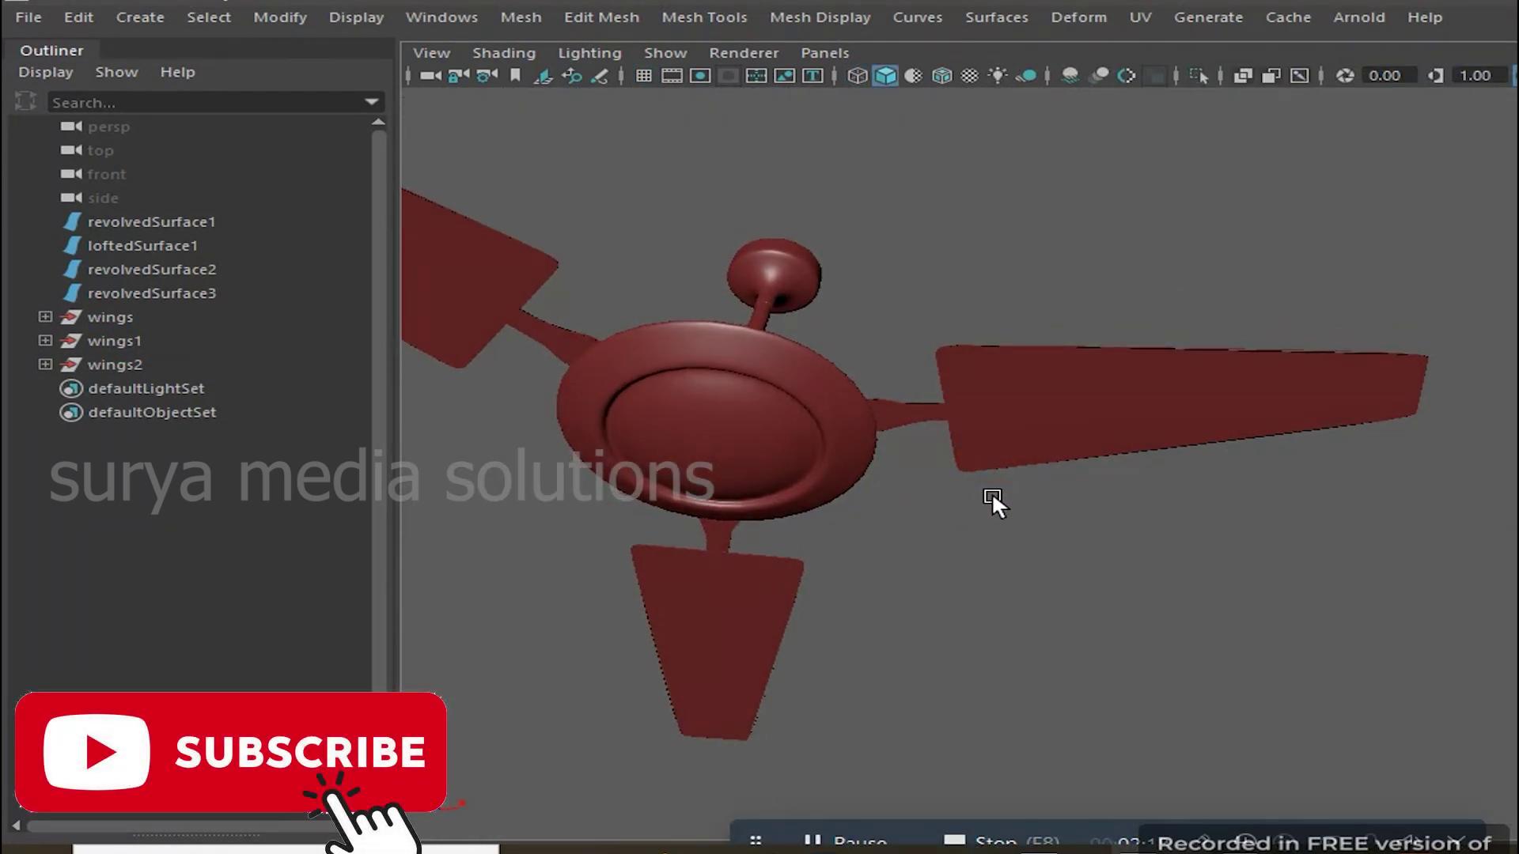
pyautogui.keyDown('alt'); pyautogui.moveTo(1221, 663); pyautogui.dragTo(1389, 669); pyautogui.keyUp('alt')
# Nudge the wings1 blade's rotation around the hub in perspective
pyautogui.click(119, 341)
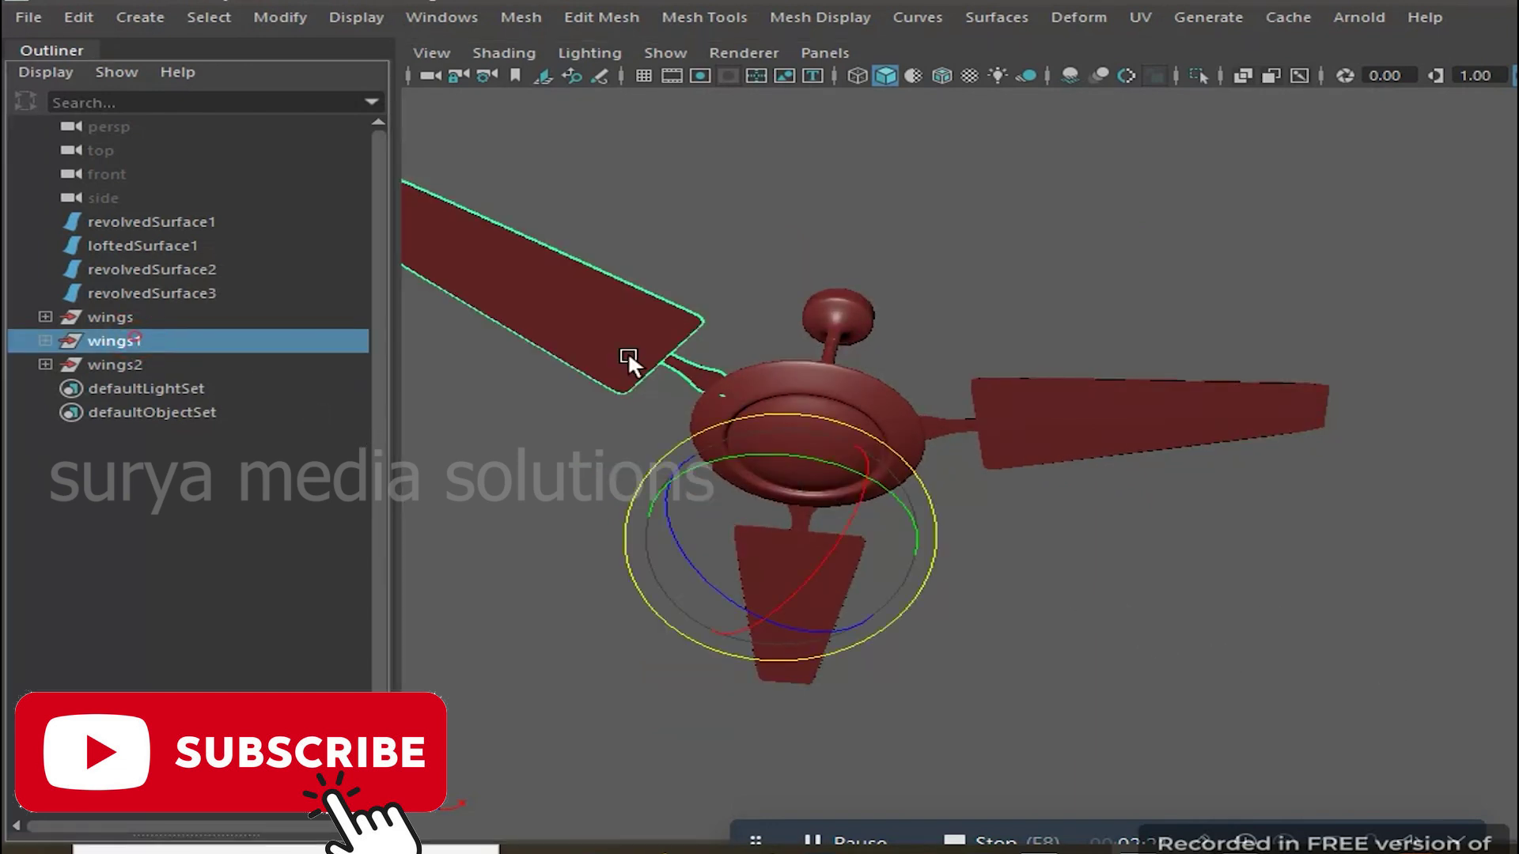
pyautogui.moveTo(739, 448); pyautogui.dragTo(777, 451)
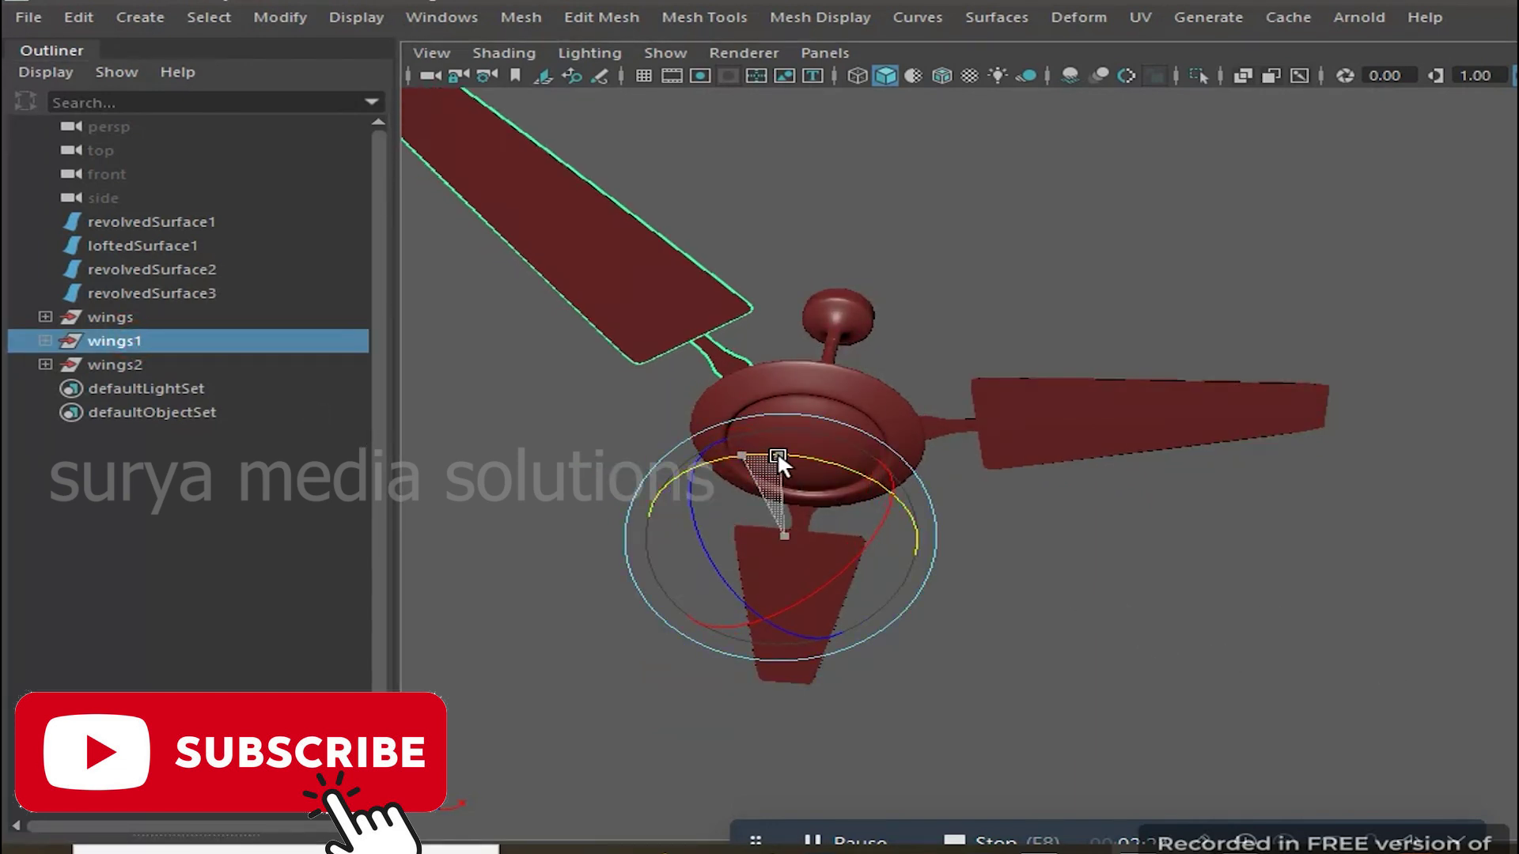
pyautogui.click(1185, 578)
pyautogui.moveTo(1066, 568)
pyautogui.keyDown('alt'); pyautogui.mouseDown()
pyautogui.moveTo(1166, 474)
pyautogui.moveTo(1037, 647)
pyautogui.moveTo(1058, 696)
pyautogui.mouseUp(); pyautogui.keyUp('alt')
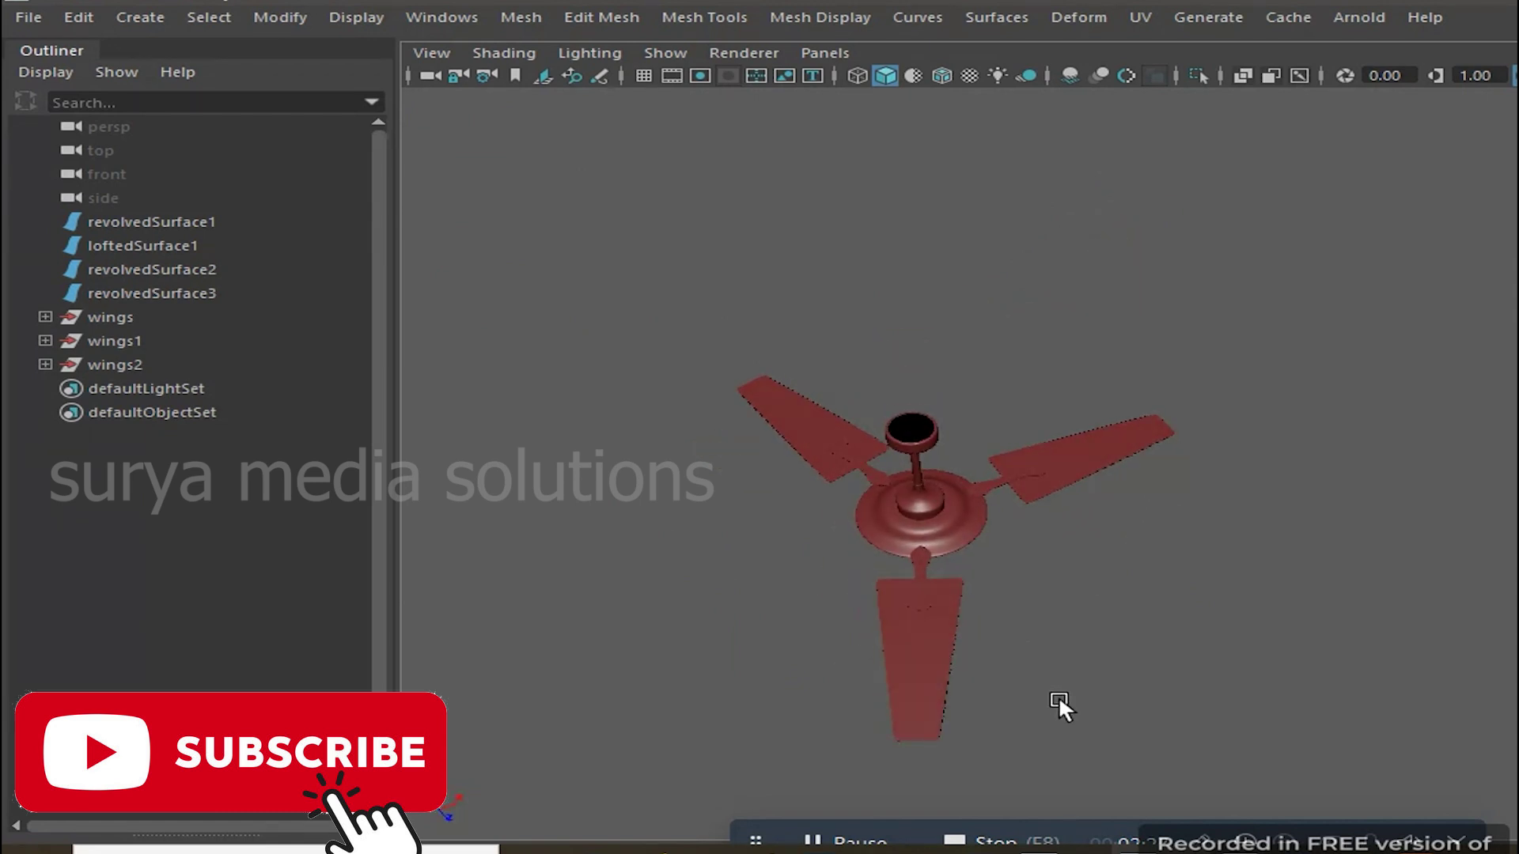
# Rotate wings1 further in top view to even the blade spacing, then recheck in perspective
pyautogui.press('space')
pyautogui.moveTo(621, 430); pyautogui.dragTo(617, 425)
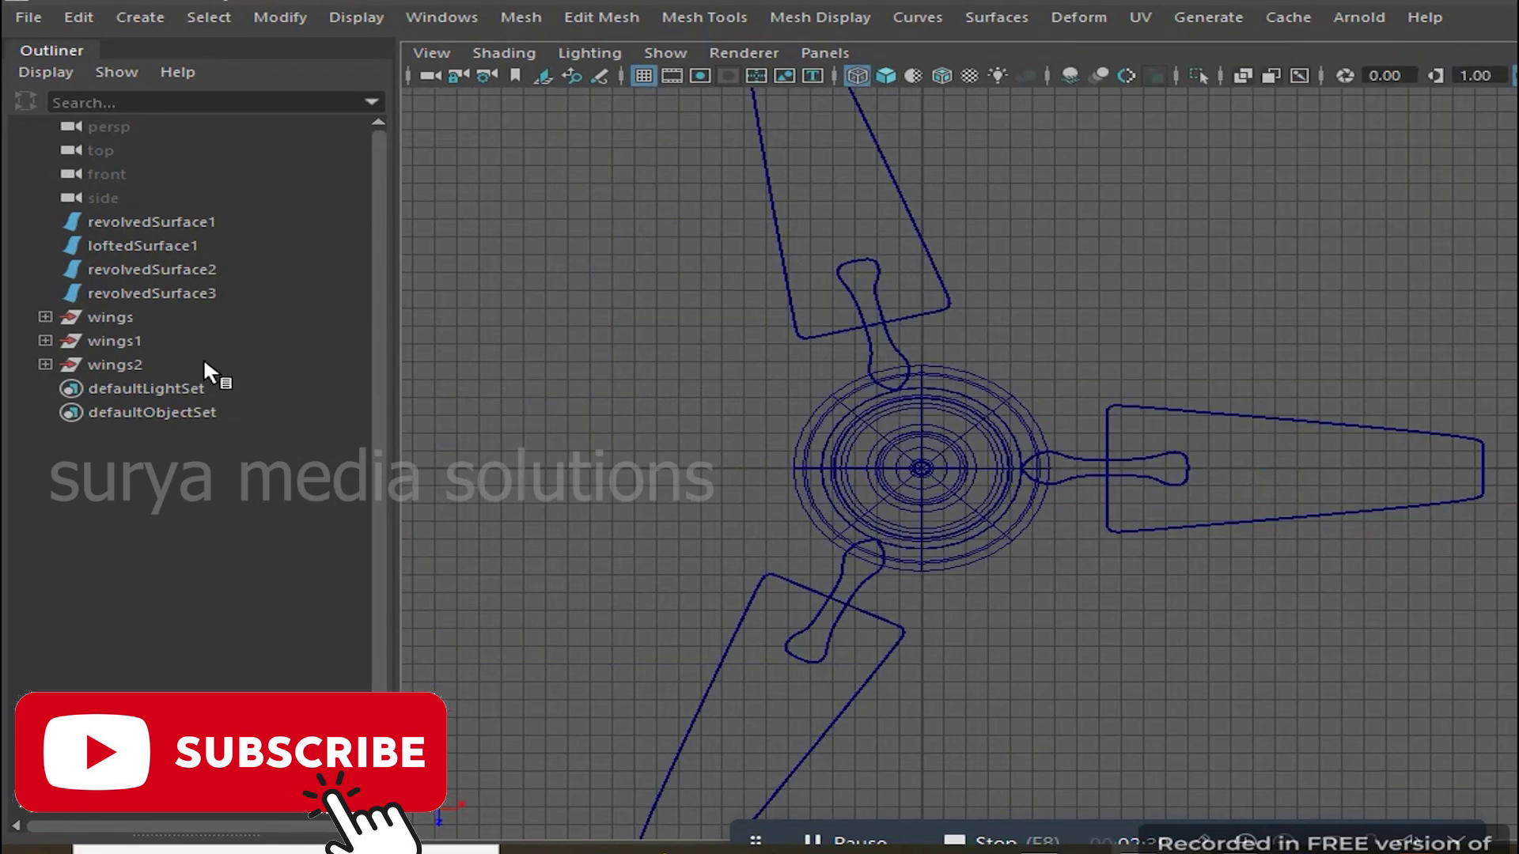
pyautogui.click(282, 341)
pyautogui.moveTo(1054, 397); pyautogui.dragTo(1156, 635)
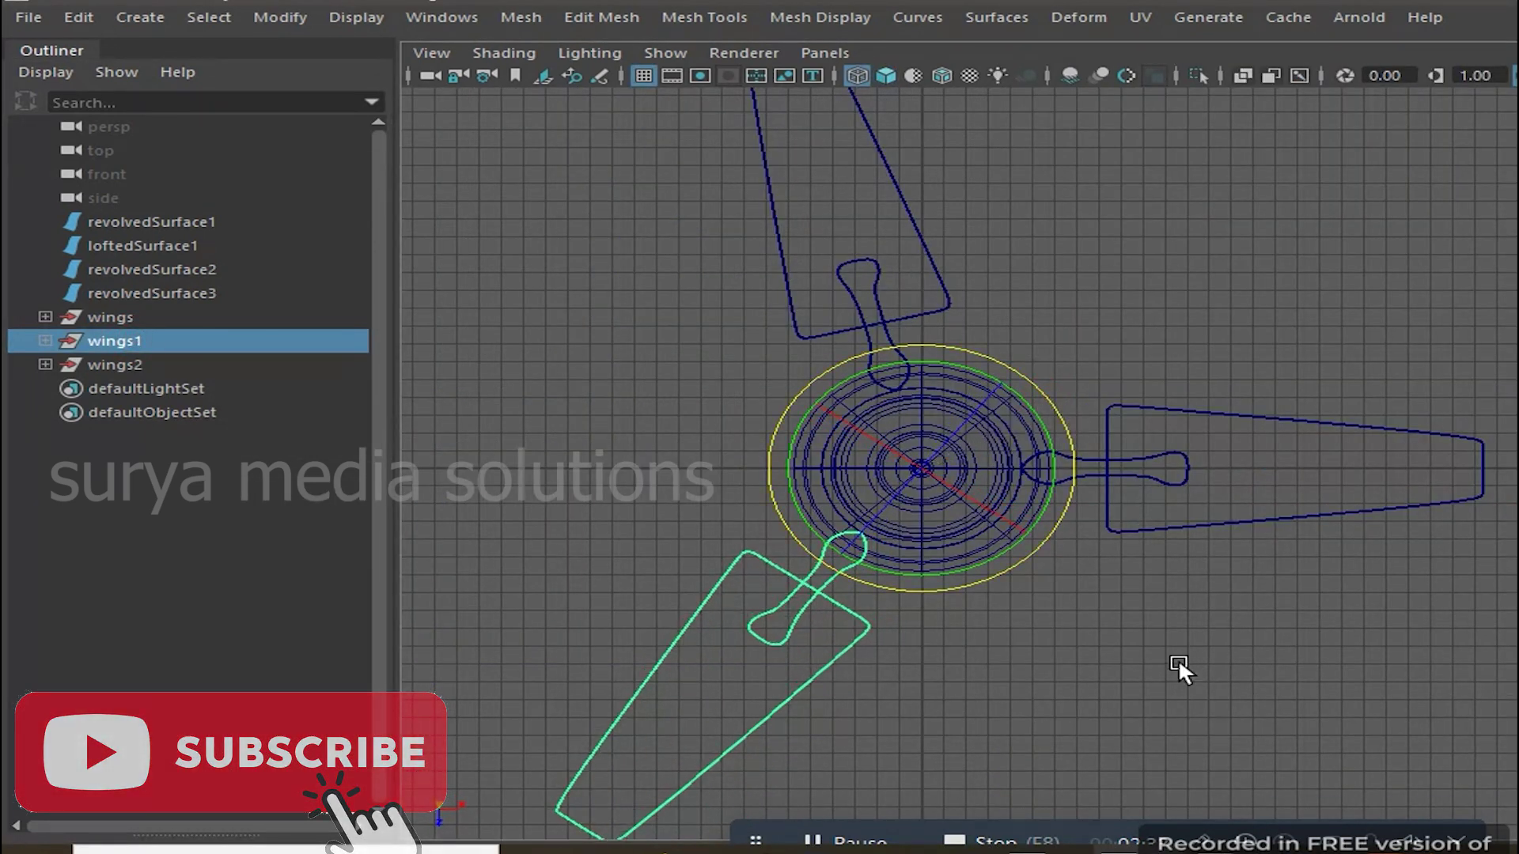
pyautogui.click(1156, 642)
pyautogui.press('space')
pyautogui.press('space')
pyautogui.moveTo(1166, 325)
pyautogui.keyDown('alt'); pyautogui.mouseDown()
pyautogui.moveTo(789, 258)
pyautogui.moveTo(959, 264)
pyautogui.mouseUp(); pyautogui.keyUp('alt')
pyautogui.click(155, 316)
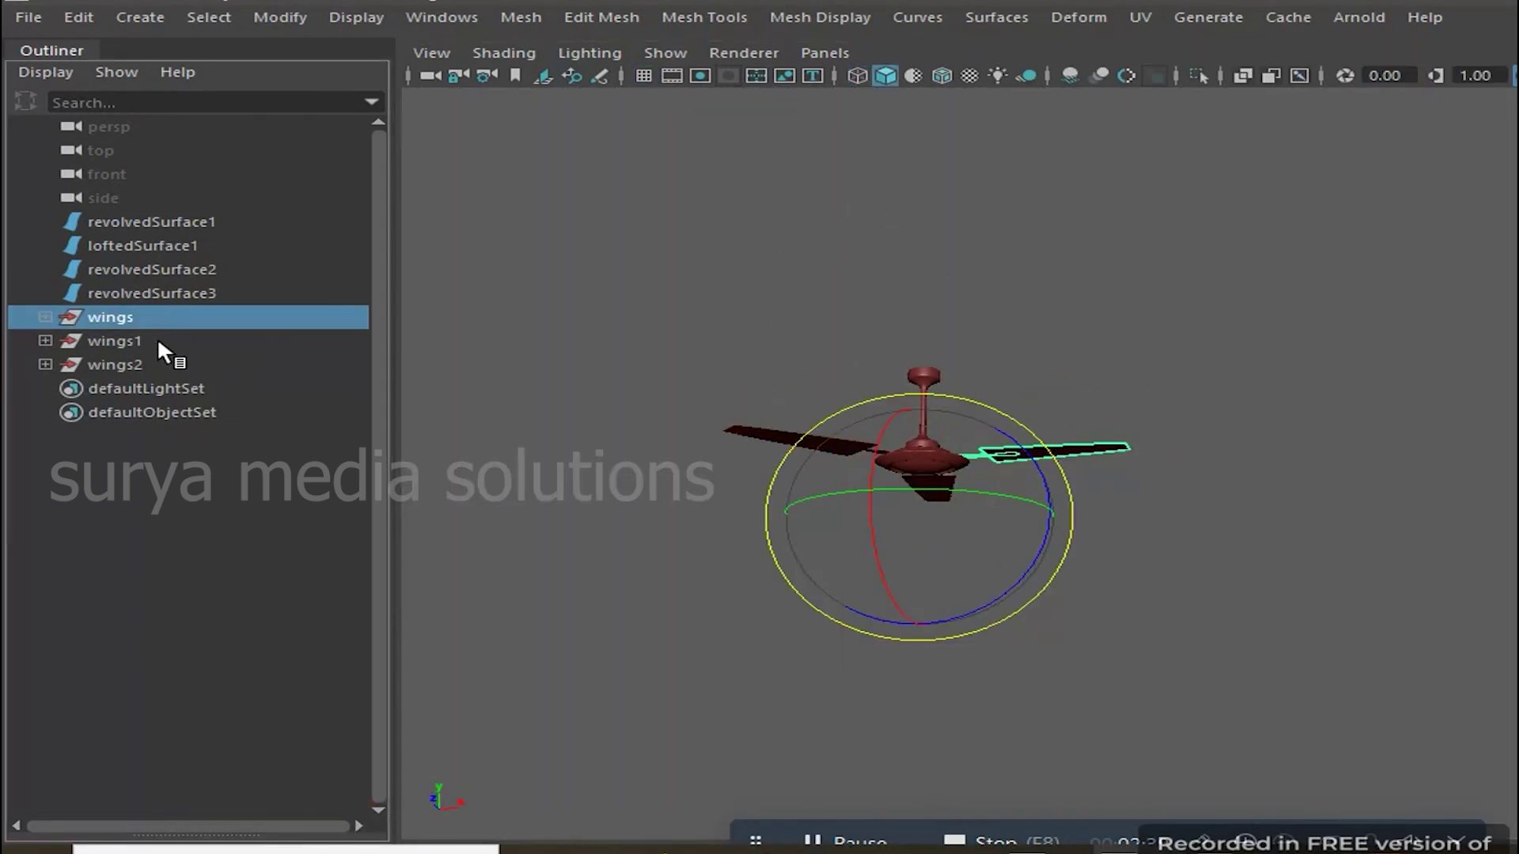
# Group wings, wings1, wings2 and the hub disc into a node named 'head'
pyautogui.keyDown('ctrl'); pyautogui.click(162, 341); pyautogui.keyUp('ctrl')
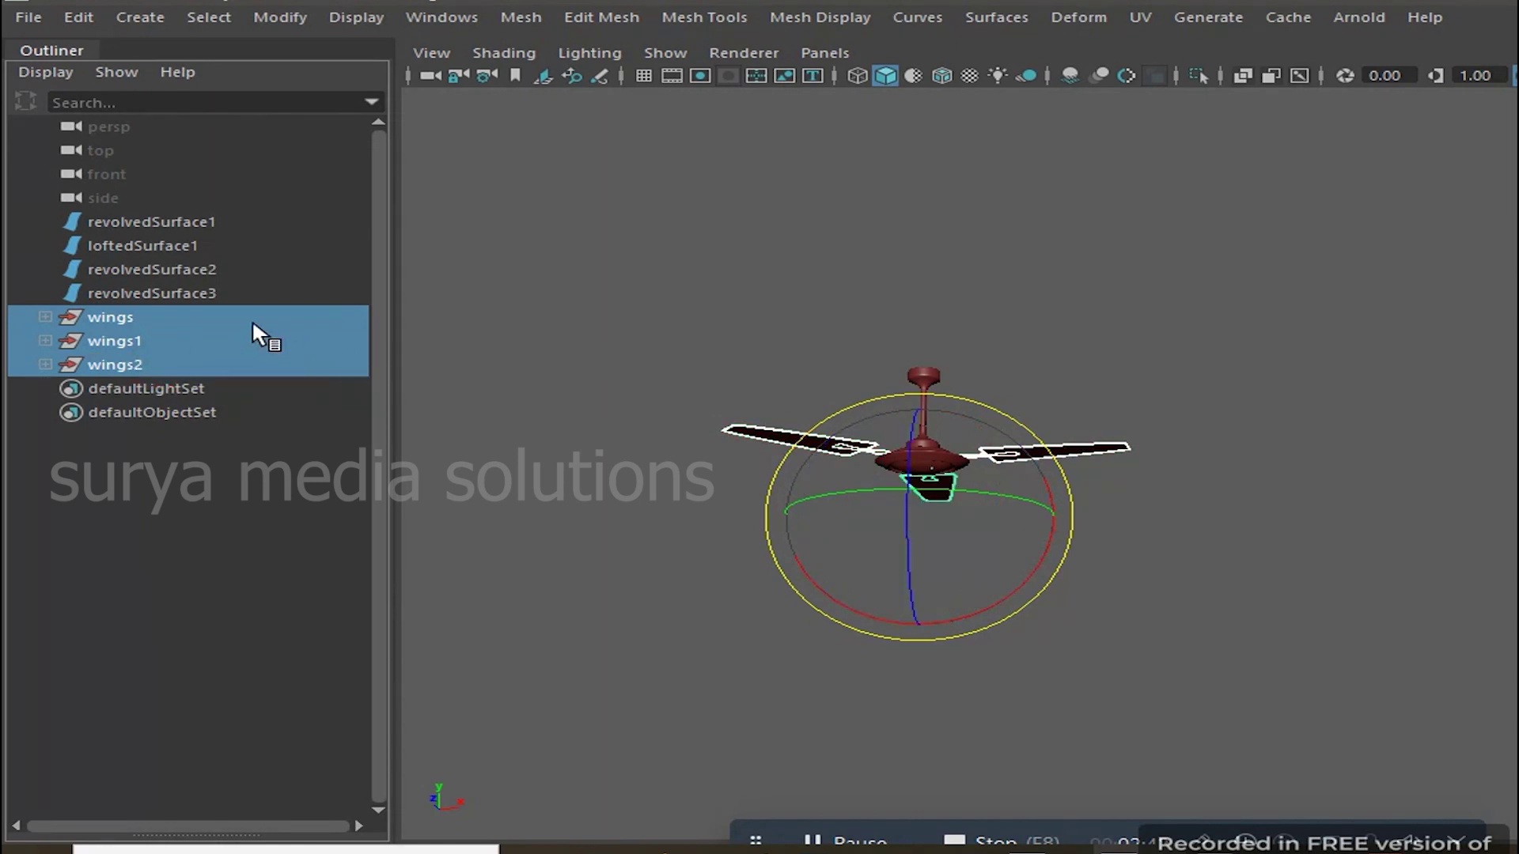
pyautogui.keyDown('ctrl'); pyautogui.click(213, 296); pyautogui.keyUp('ctrl')
pyautogui.press('space')
pyautogui.press('space')
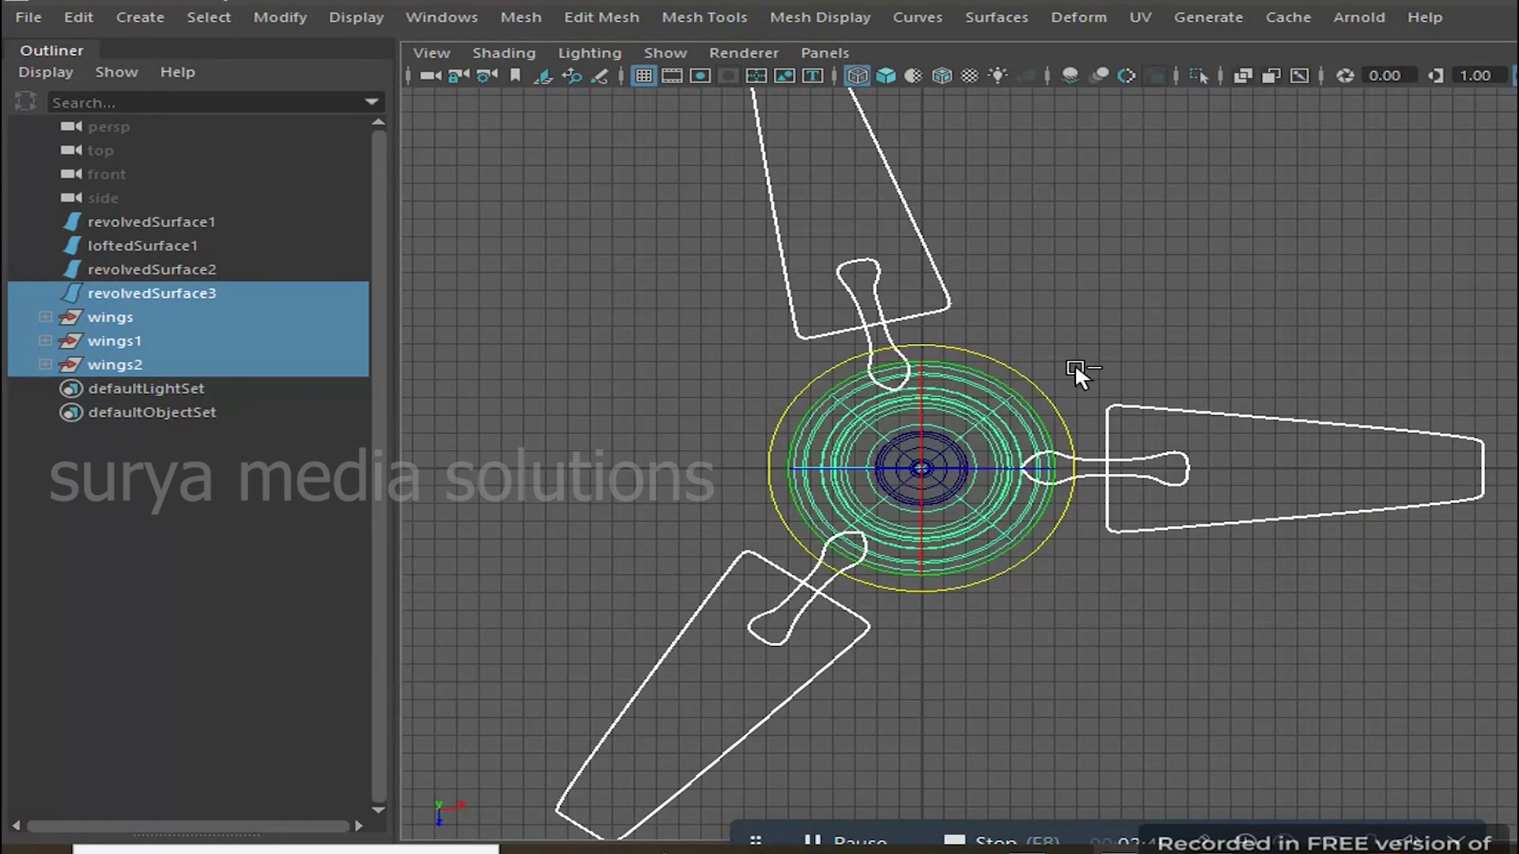
pyautogui.hotkey('ctrl', 'g')
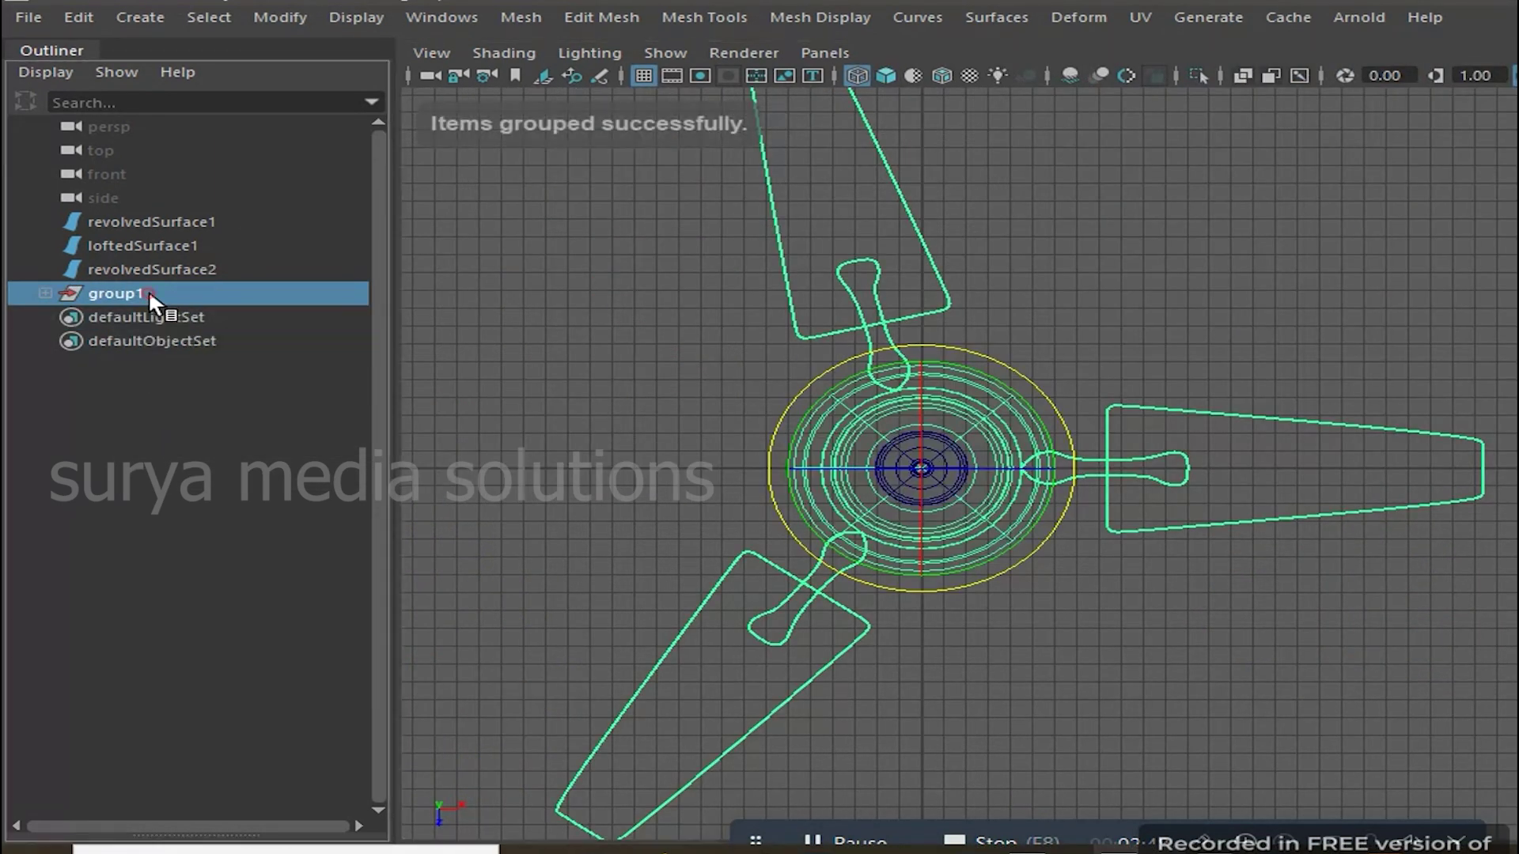
pyautogui.doubleClick(148, 290)
pyautogui.write('head')
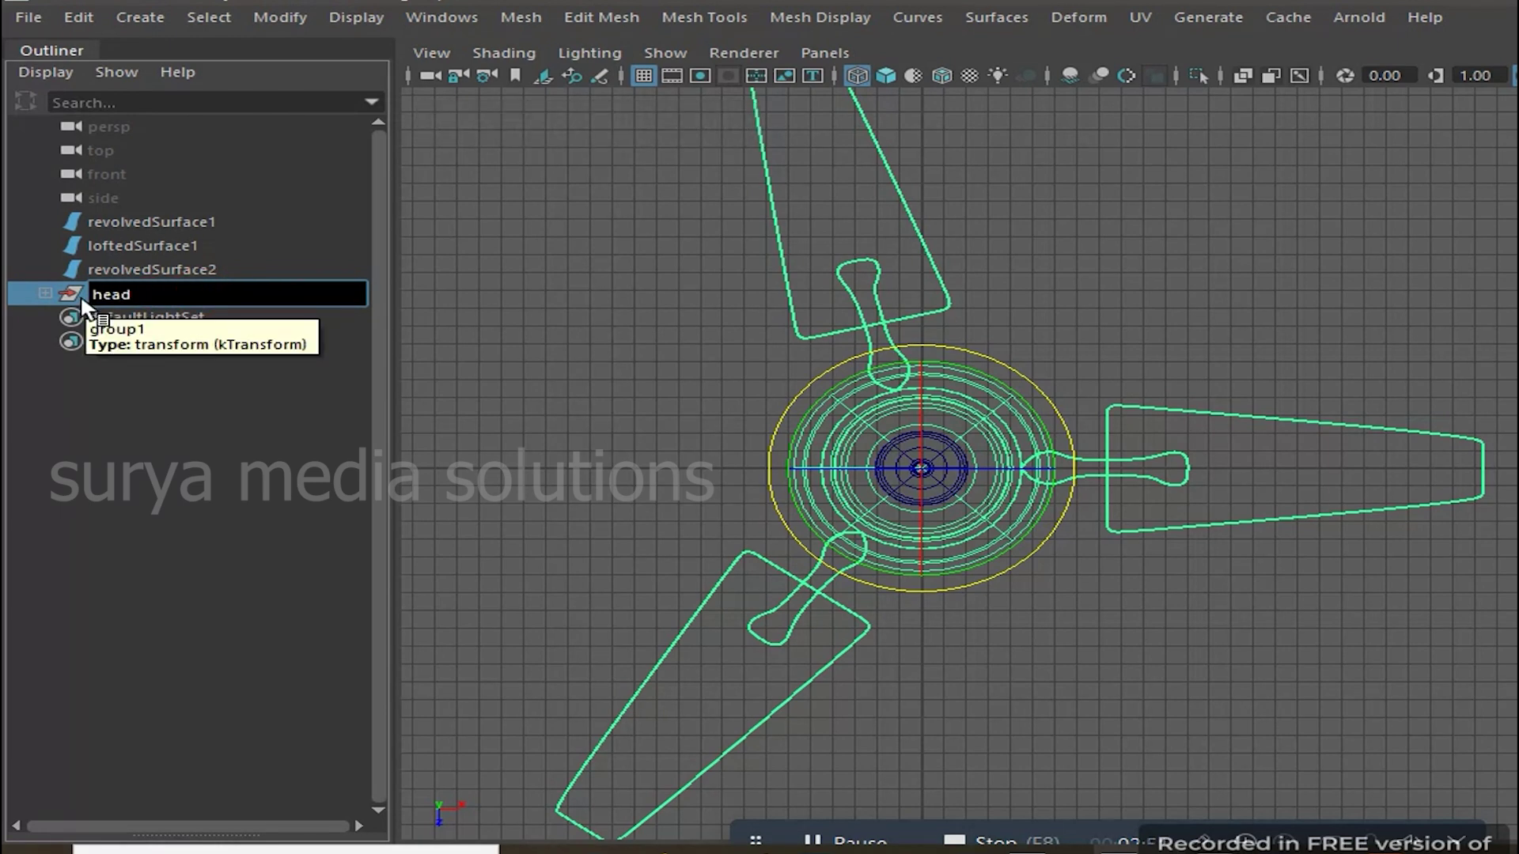
pyautogui.click(281, 429)
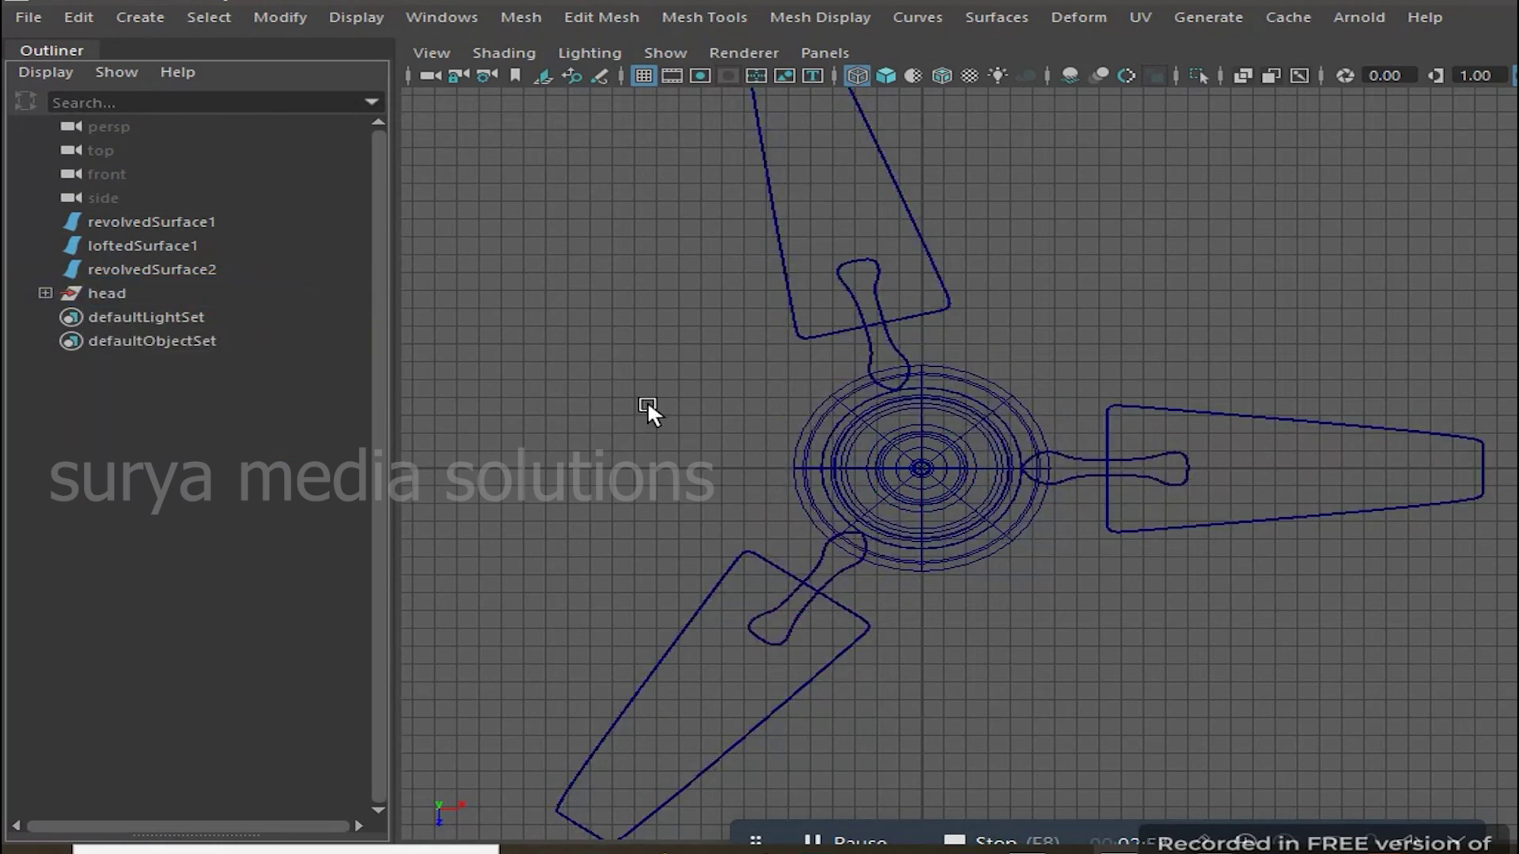
# Key the head's rotation spun to about -446° at a later frame, then return to frame 1
pyautogui.click(146, 294)
pyautogui.scroll(-3, 932, 390)
pyautogui.scroll(-2, 712, 506)
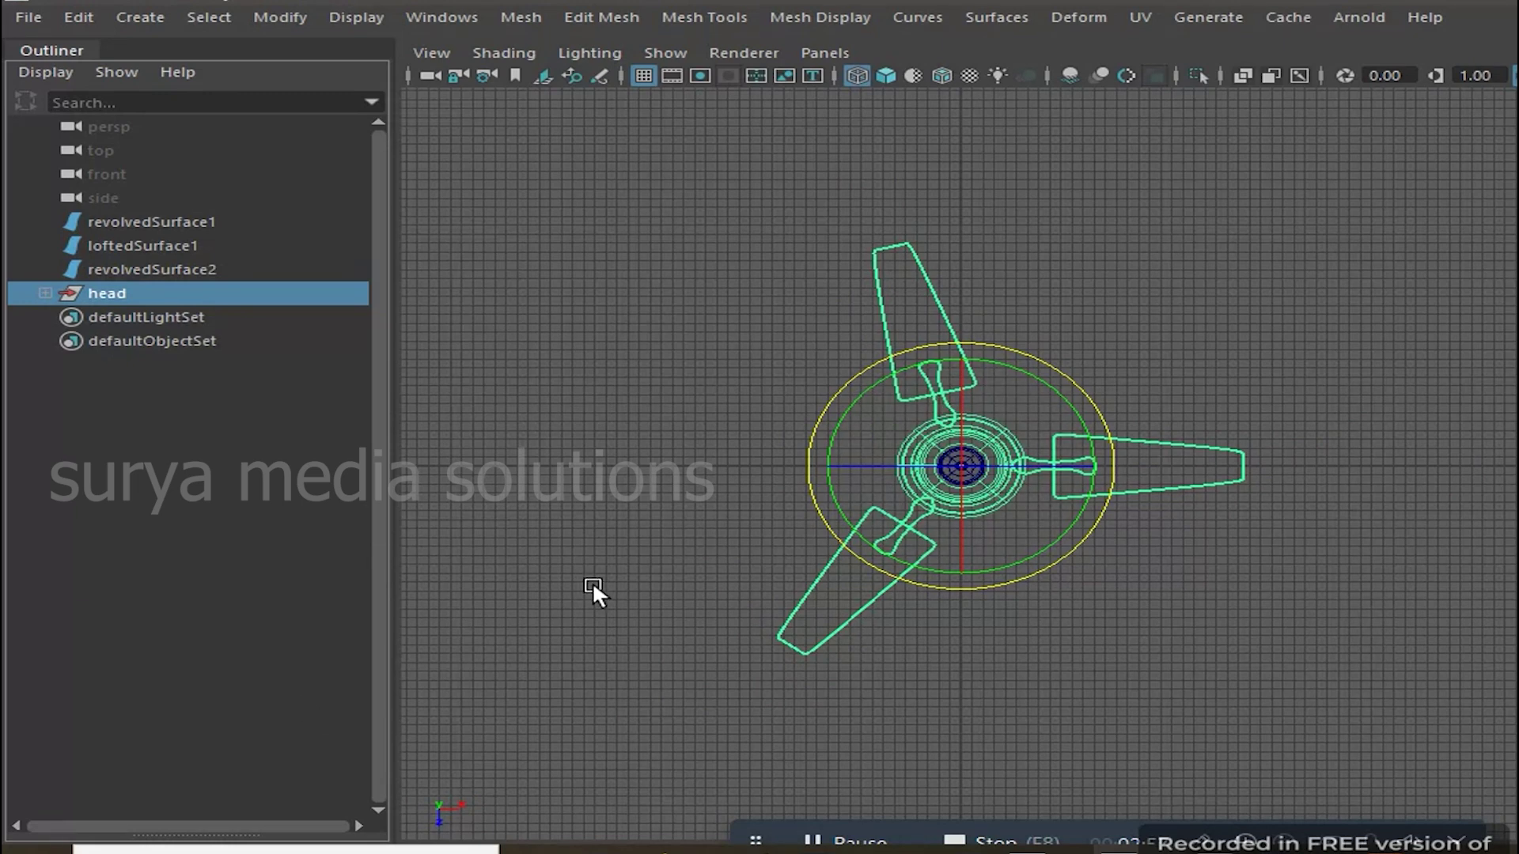
pyautogui.hotkey('ctrl', 'space')
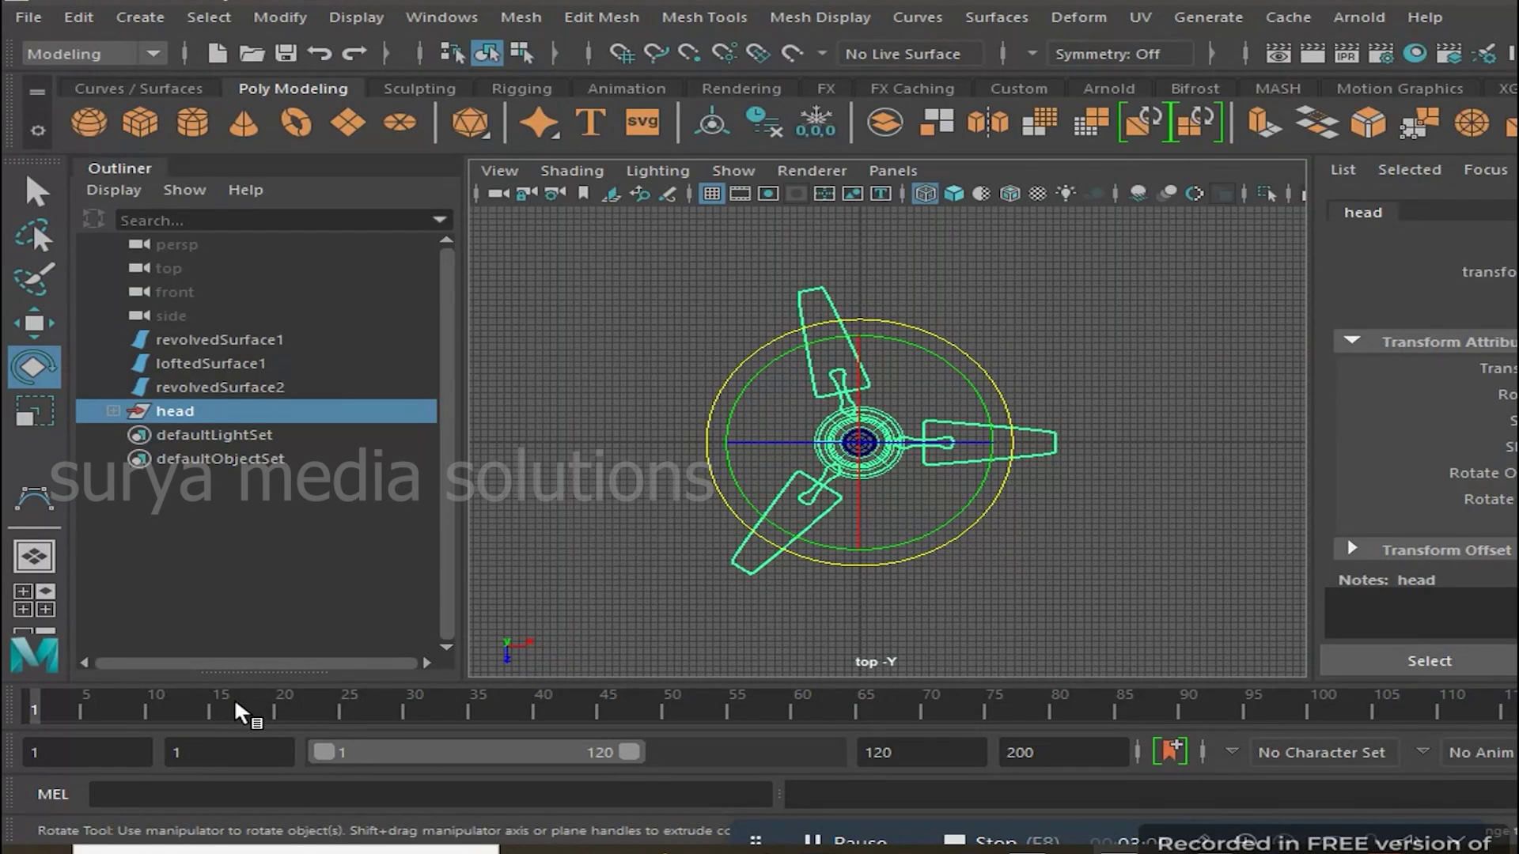
pyautogui.moveTo(111, 716); pyautogui.dragTo(1344, 720)
pyautogui.moveTo(961, 354)
pyautogui.mouseDown()
pyautogui.moveTo(972, 525)
pyautogui.moveTo(1013, 443)
pyautogui.mouseUp()
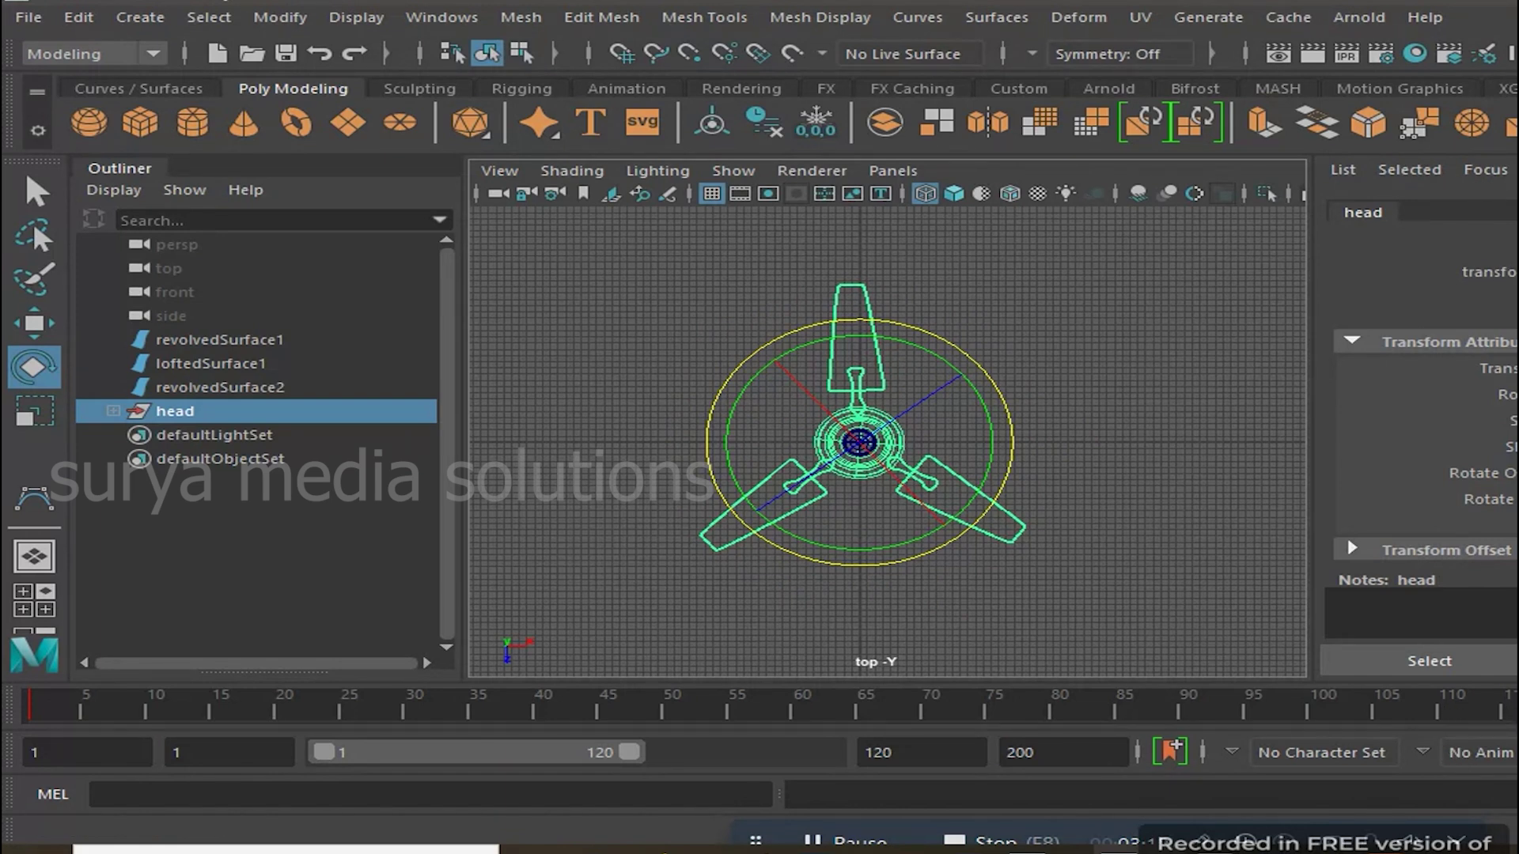
pyautogui.press('s')
pyautogui.moveTo(1008, 720); pyautogui.dragTo(32, 708)
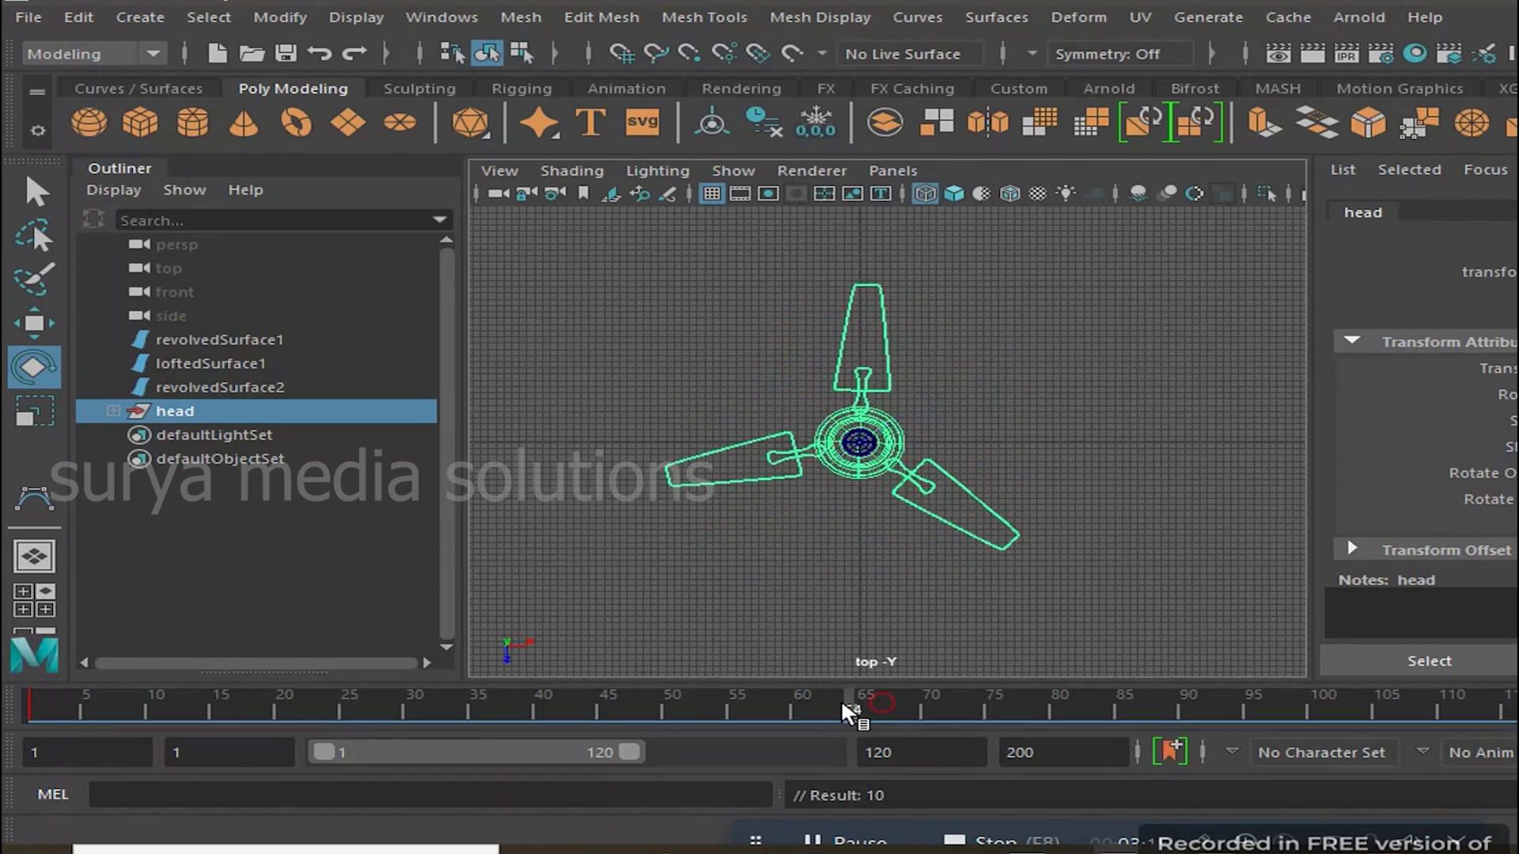
# Play the animation in shaded perspective with an adjusted playback speed to watch the head spin
pyautogui.press('space')
pyautogui.press('space')
pyautogui.moveTo(1118, 368)
pyautogui.keyDown('alt'); pyautogui.mouseDown()
pyautogui.moveTo(1062, 390)
pyautogui.moveTo(1204, 326)
pyautogui.moveTo(1068, 349)
pyautogui.moveTo(1094, 432)
pyautogui.moveTo(1234, 467)
pyautogui.moveTo(1244, 451)
pyautogui.mouseUp(); pyautogui.keyUp('alt')
pyautogui.hotkey('alt', 'v')
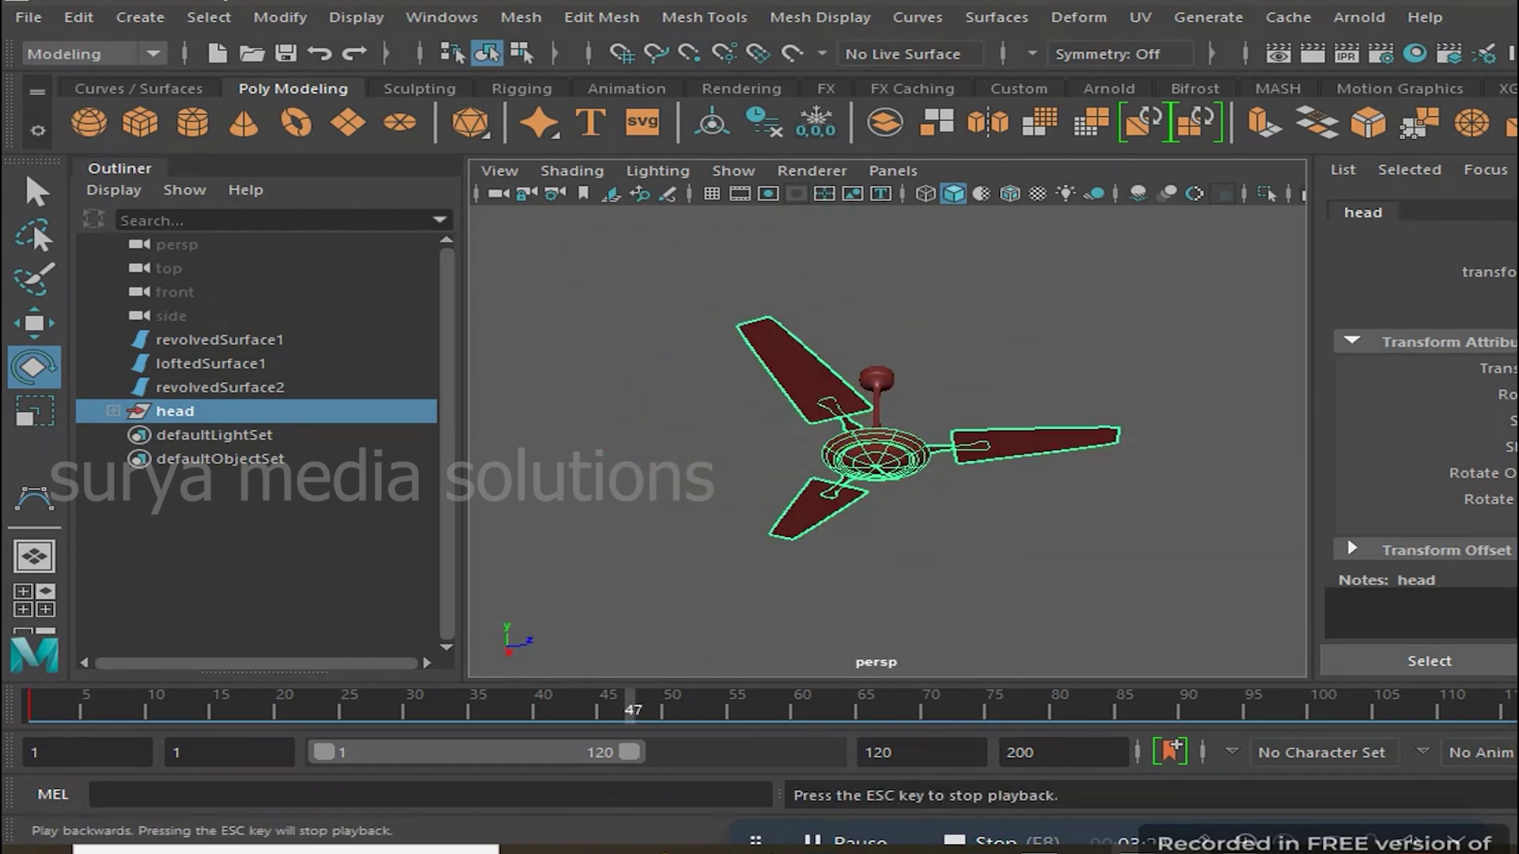
pyautogui.rightClick(1241, 721)
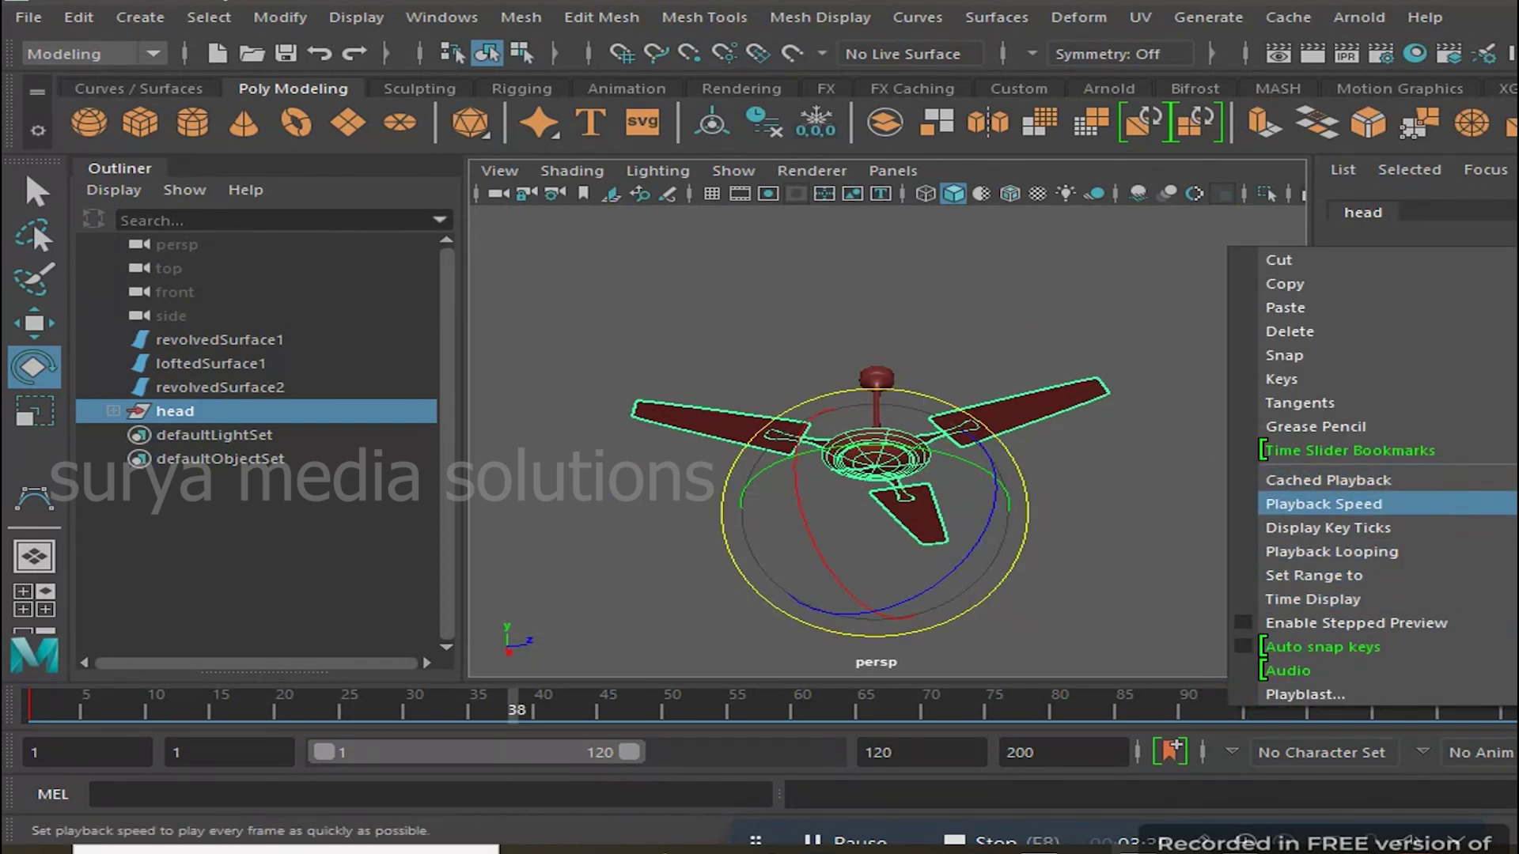
pyautogui.click(1185, 512)
pyautogui.hotkey('ctrl', 'space')
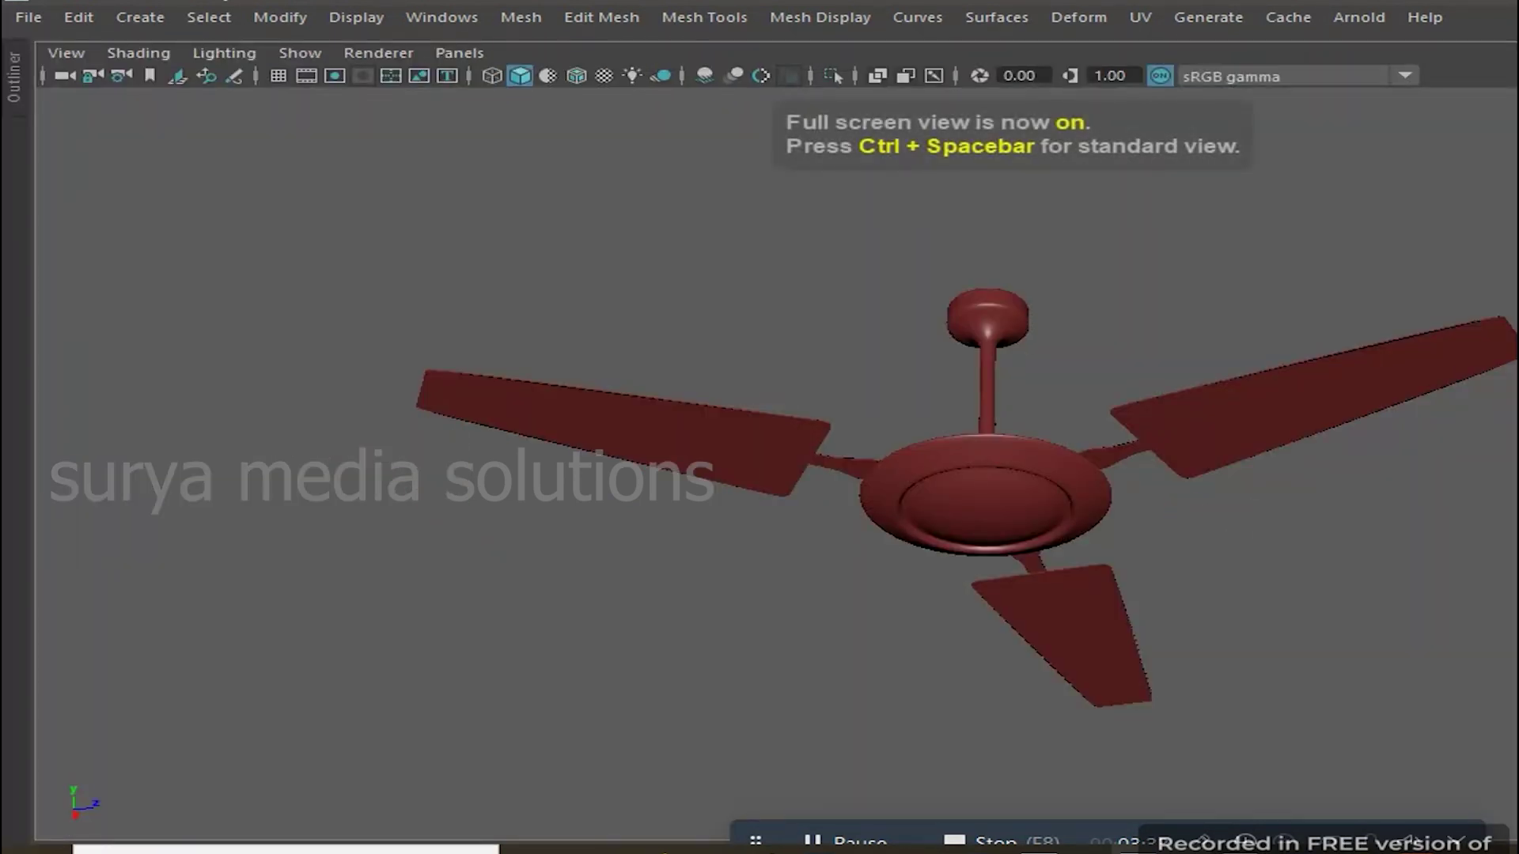
pyautogui.press('space')
pyautogui.press('space')
pyautogui.hotkey('ctrl', 'space')
pyautogui.hotkey('alt', 'v')
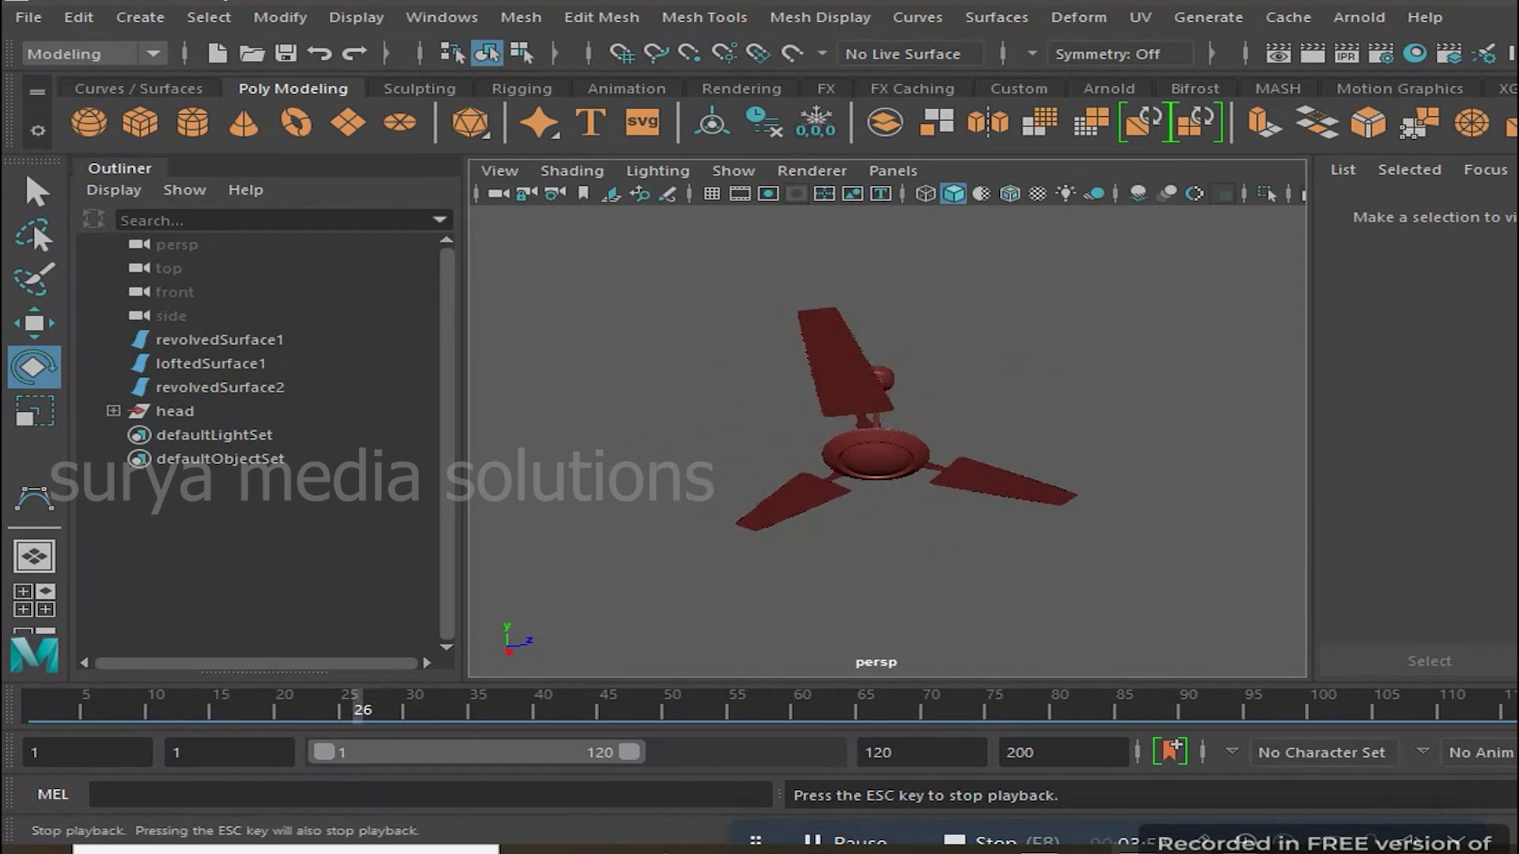
# Stop playback and orbit the perspective camera in close beneath the fan
pyautogui.hotkey('ctrl', 'space')
pyautogui.keyDown('alt'); pyautogui.moveTo(1302, 344); pyautogui.dragTo(1248, 485); pyautogui.keyUp('alt')
pyautogui.keyDown('alt'); pyautogui.moveTo(1248, 485); pyautogui.dragTo(1287, 492, button='right'); pyautogui.keyUp('alt')
pyautogui.moveTo(1296, 467)
pyautogui.keyDown('alt'); pyautogui.mouseDown()
pyautogui.moveTo(1373, 310)
pyautogui.moveTo(1360, 338)
pyautogui.moveTo(743, 171)
pyautogui.moveTo(1367, 223)
pyautogui.mouseUp(); pyautogui.keyUp('alt')
# Select the fan surfaces and zoom the view to frame the whole fan
pyautogui.moveTo(491, 227); pyautogui.dragTo(791, 664)
pyautogui.press('w')
pyautogui.press('4')
pyautogui.scroll(-5, 576, 535)
pyautogui.scroll(-2, 832, 470)
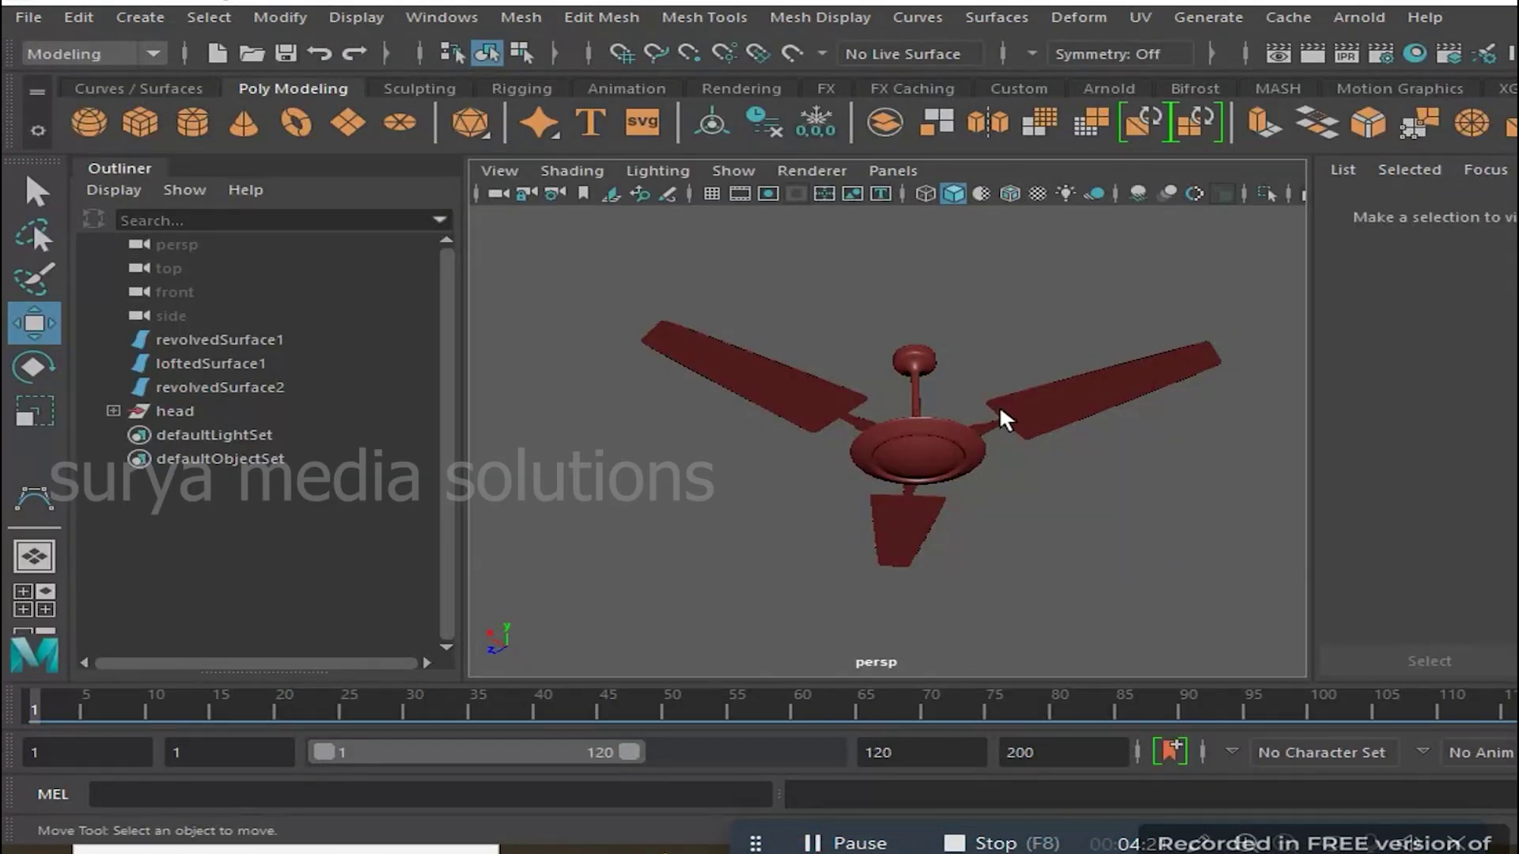
pyautogui.scroll(2, 1020, 443)
pyautogui.moveTo(298, 342); pyautogui.dragTo(298, 387)
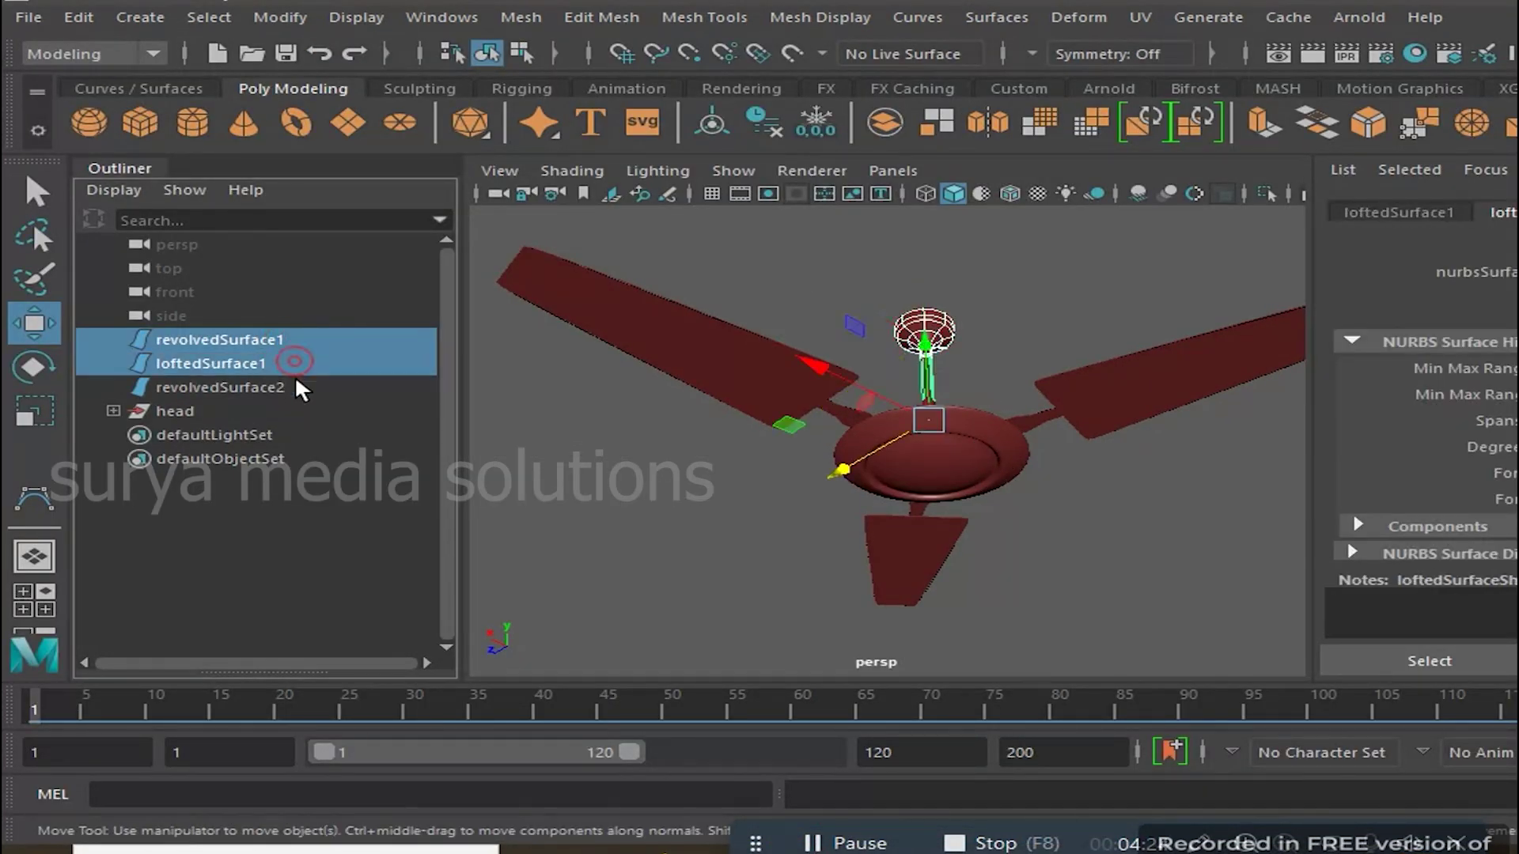
# Group all fan parts, including head, into a node named fan_model
pyautogui.keyDown('shift'); pyautogui.click(261, 412); pyautogui.keyUp('shift')
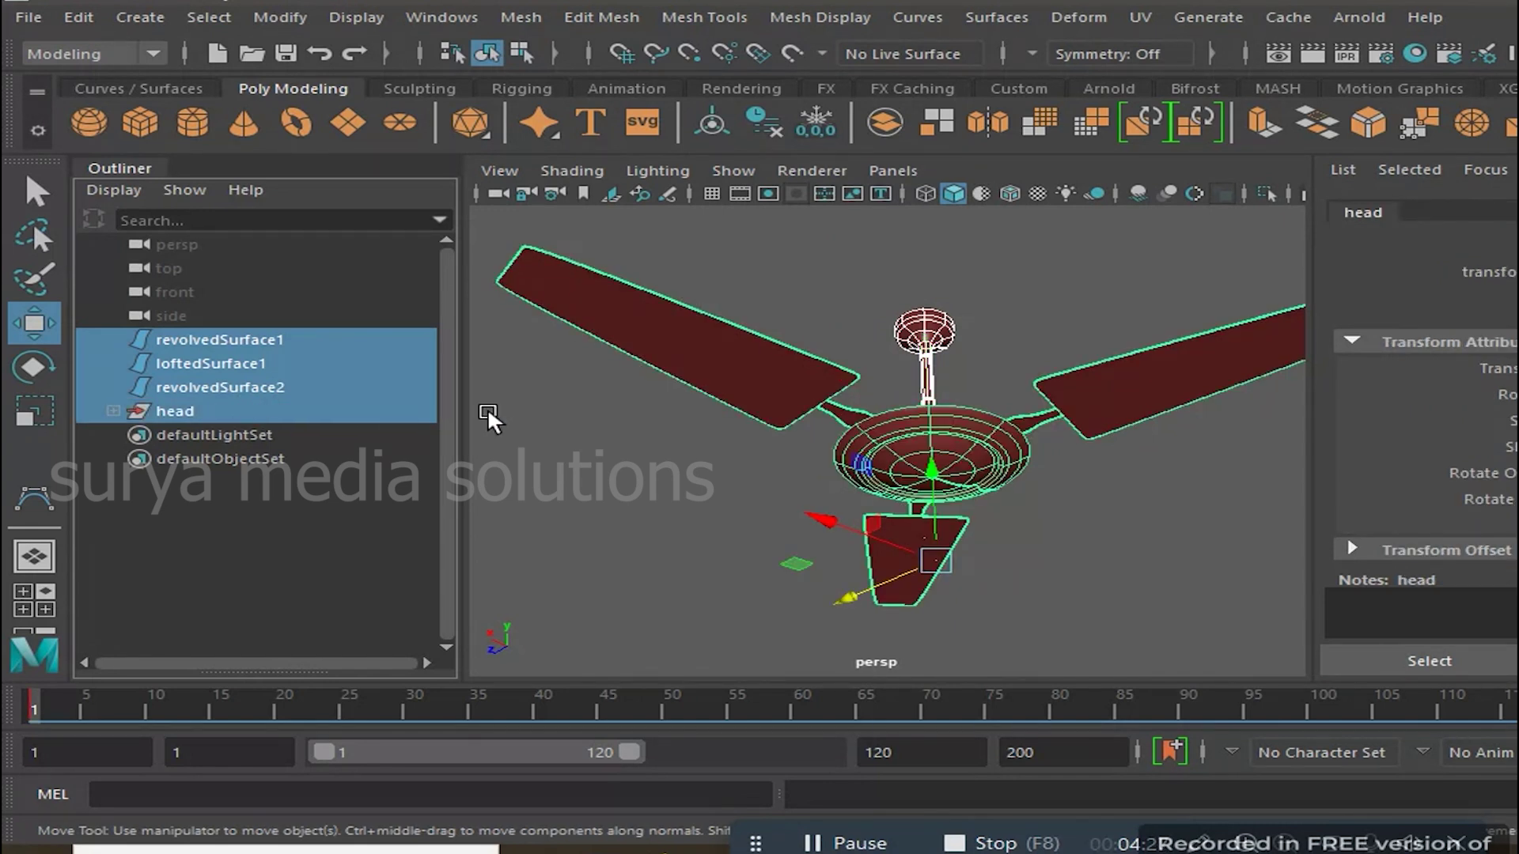
pyautogui.hotkey('ctrl', 'g')
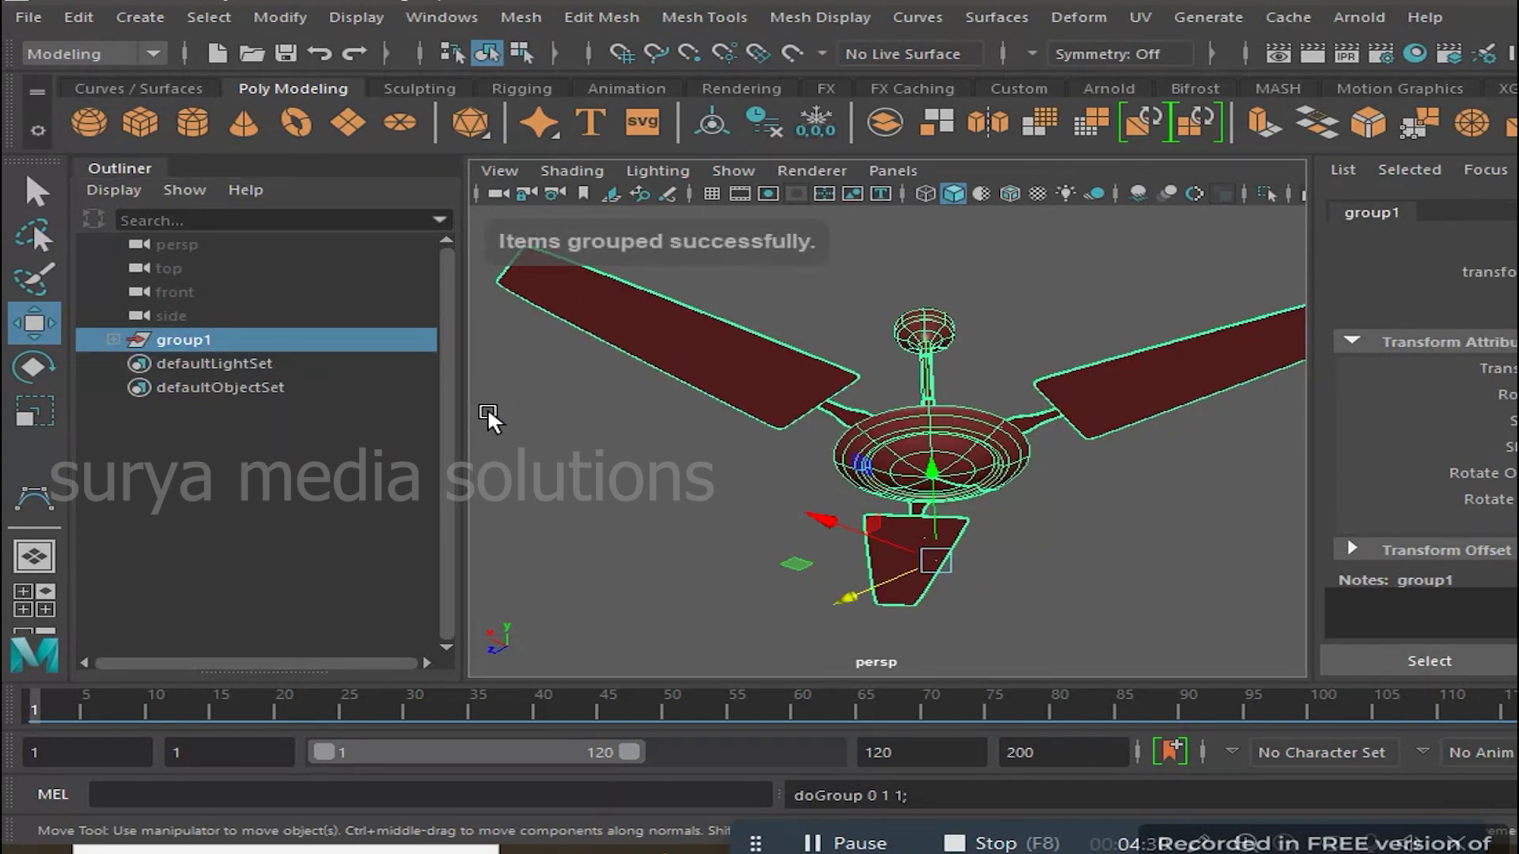
pyautogui.doubleClick(242, 340)
pyautogui.write('fan model')
pyautogui.click(231, 528)
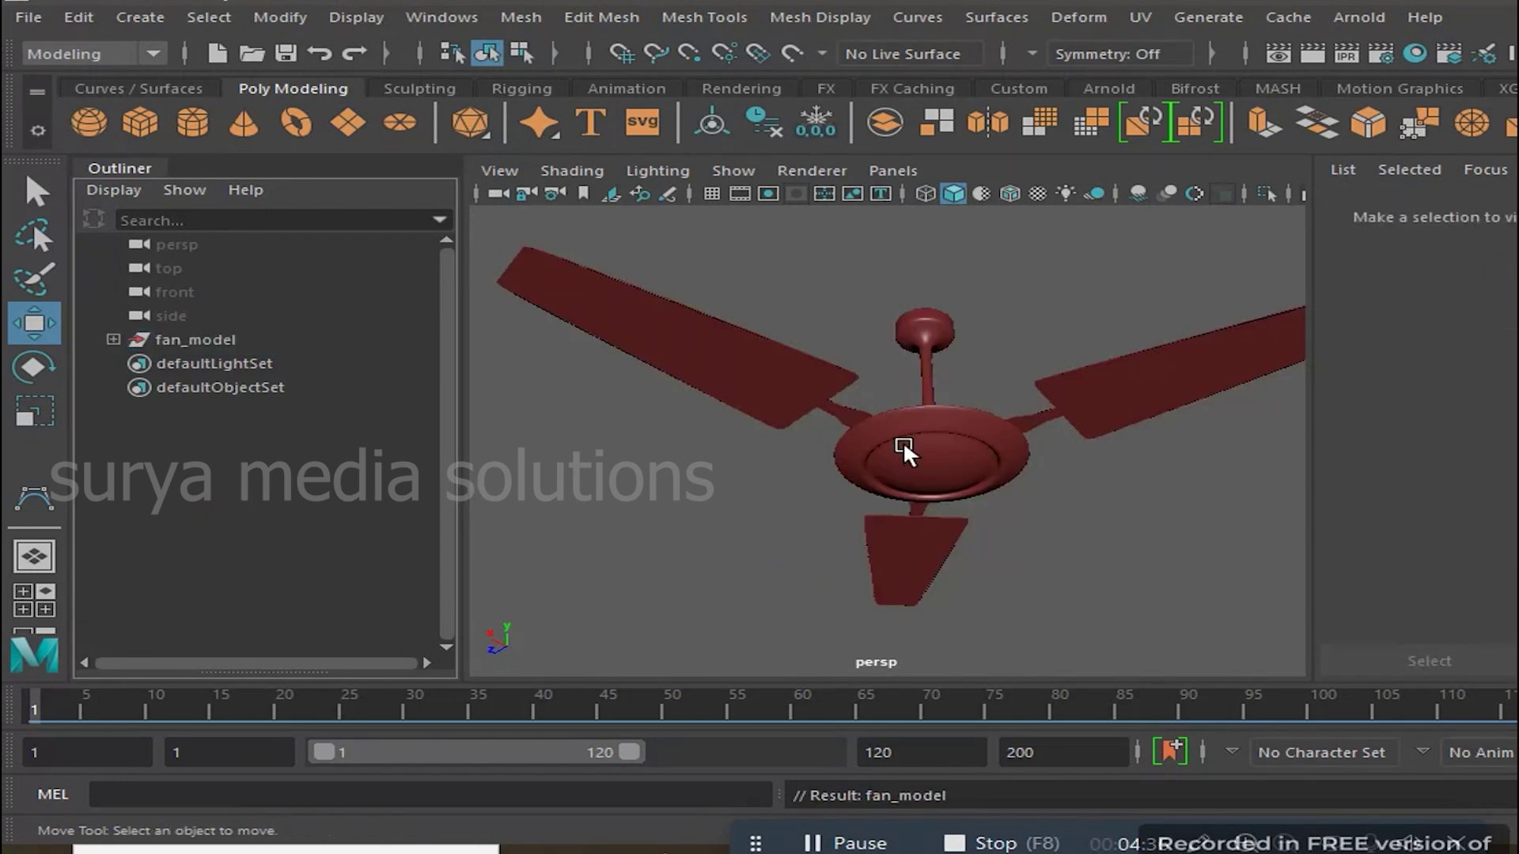
pyautogui.click(312, 343)
# Convert fan_model to polygons with Quads and Count tessellation, grouping the resulting pieces
pyautogui.press('4')
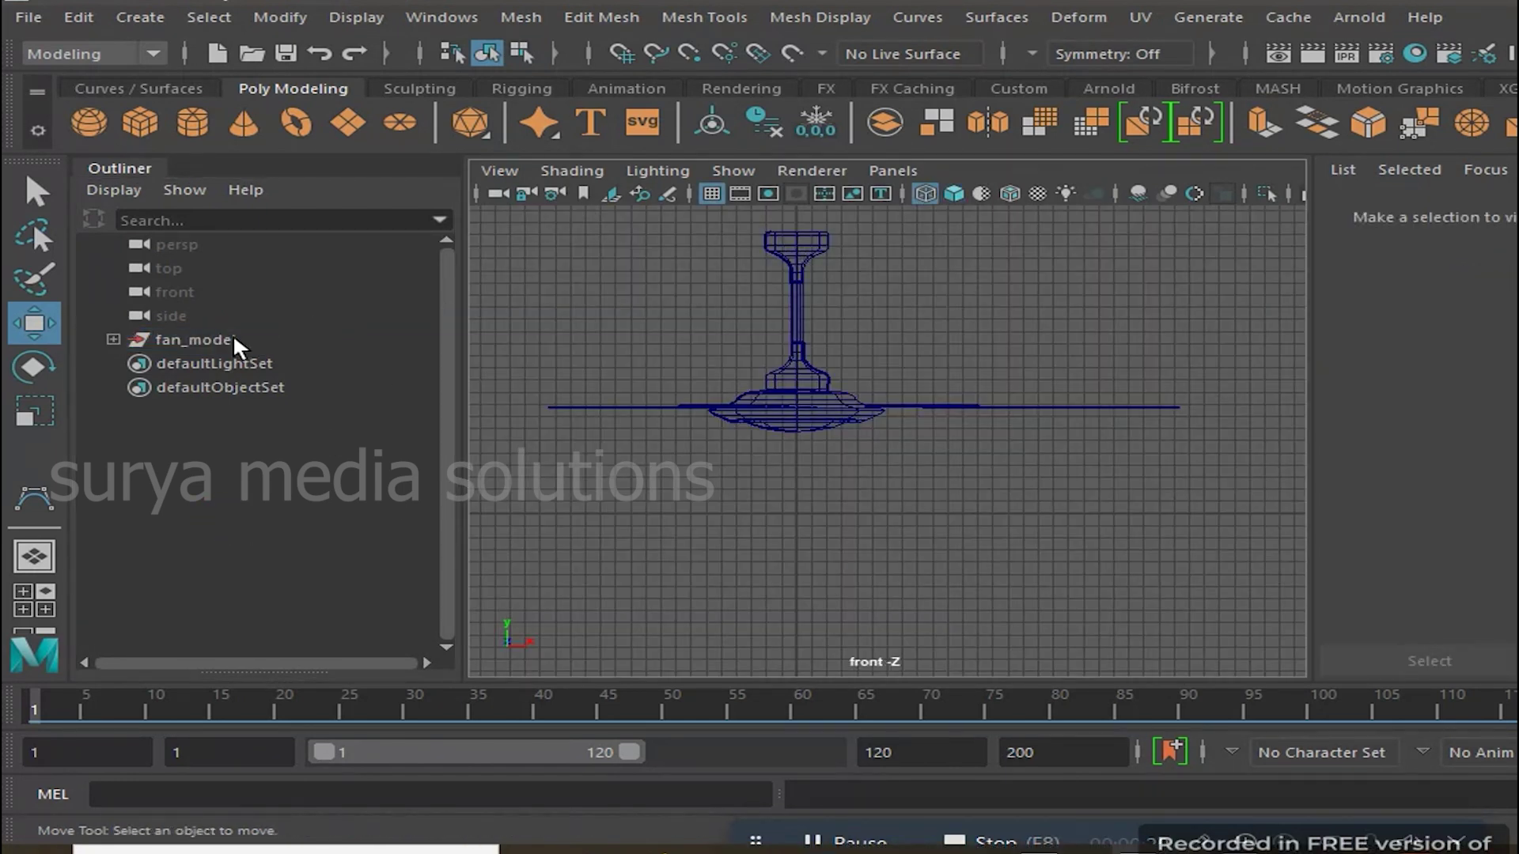
pyautogui.click(280, 17)
pyautogui.moveTo(327, 595)
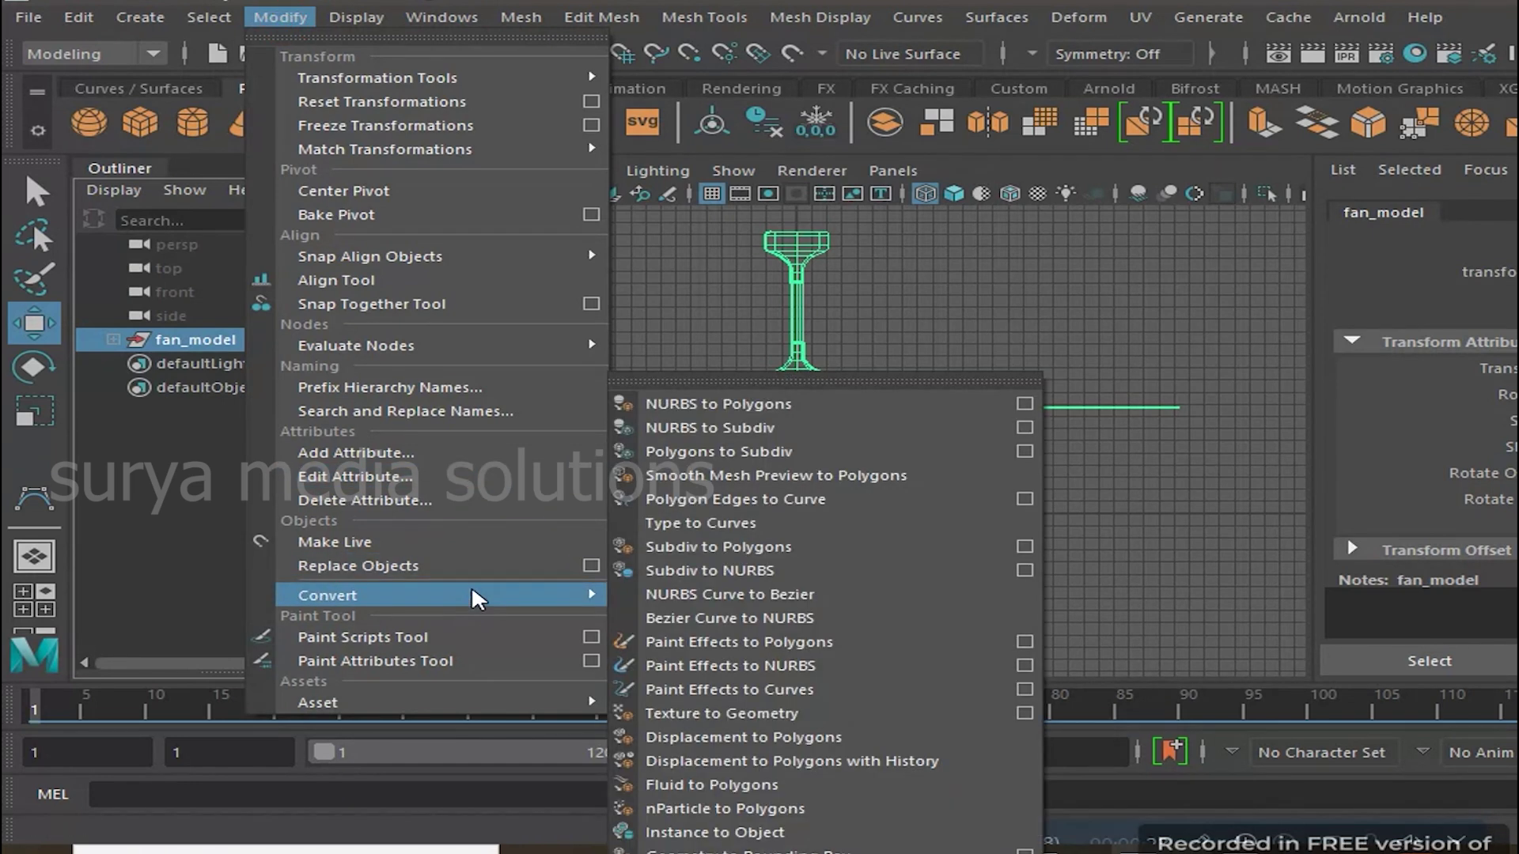
pyautogui.click(1024, 403)
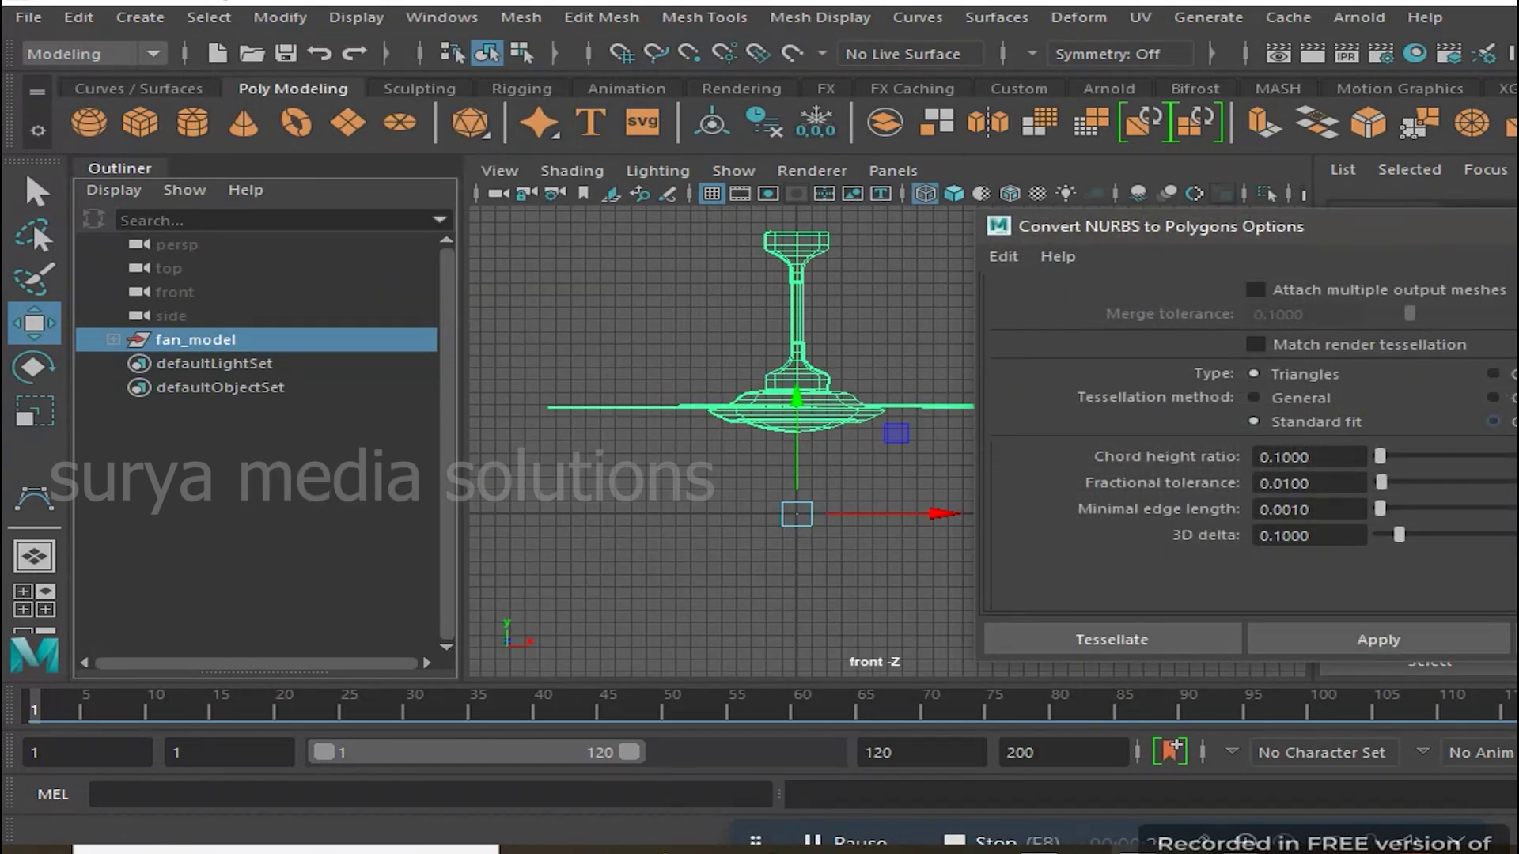
pyautogui.click(1493, 374)
pyautogui.click(1492, 397)
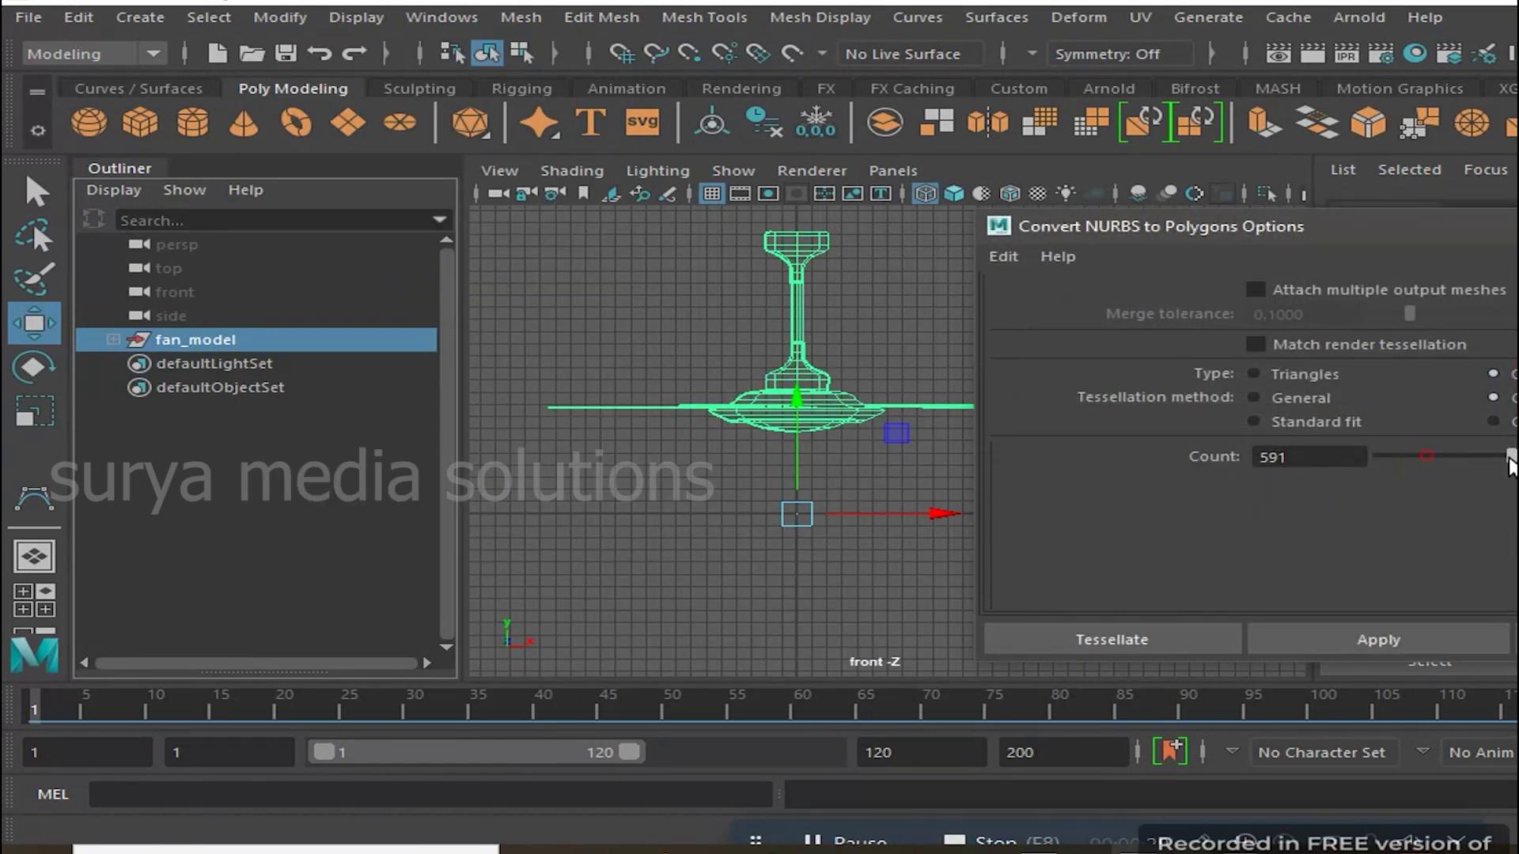
pyautogui.click(1155, 641)
pyautogui.keyDown('alt'); pyautogui.moveTo(1043, 472); pyautogui.dragTo(1003, 583); pyautogui.keyUp('alt')
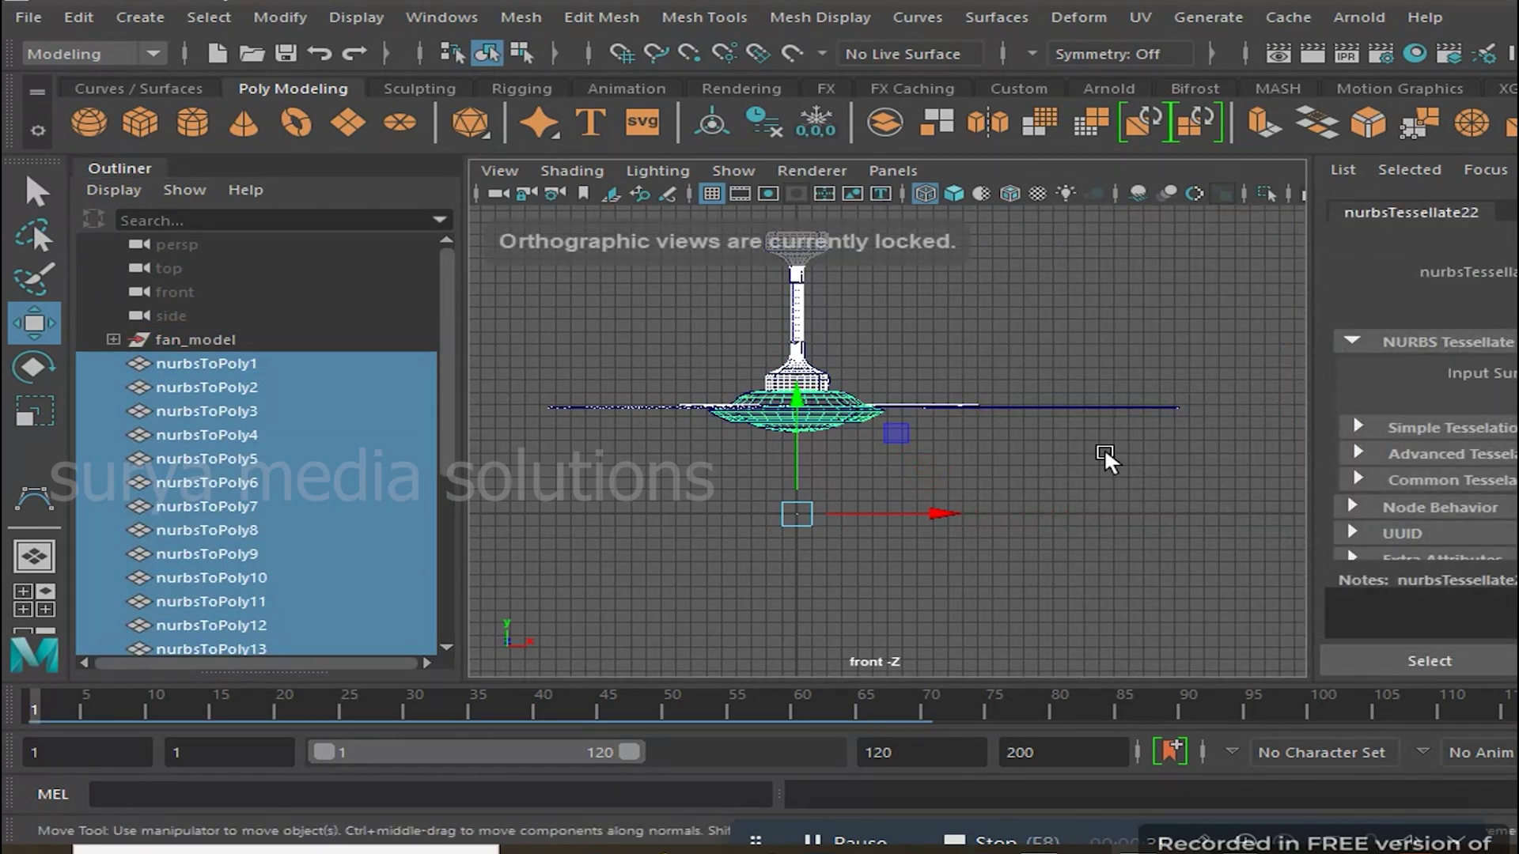
pyautogui.hotkey('ctrl', 'g')
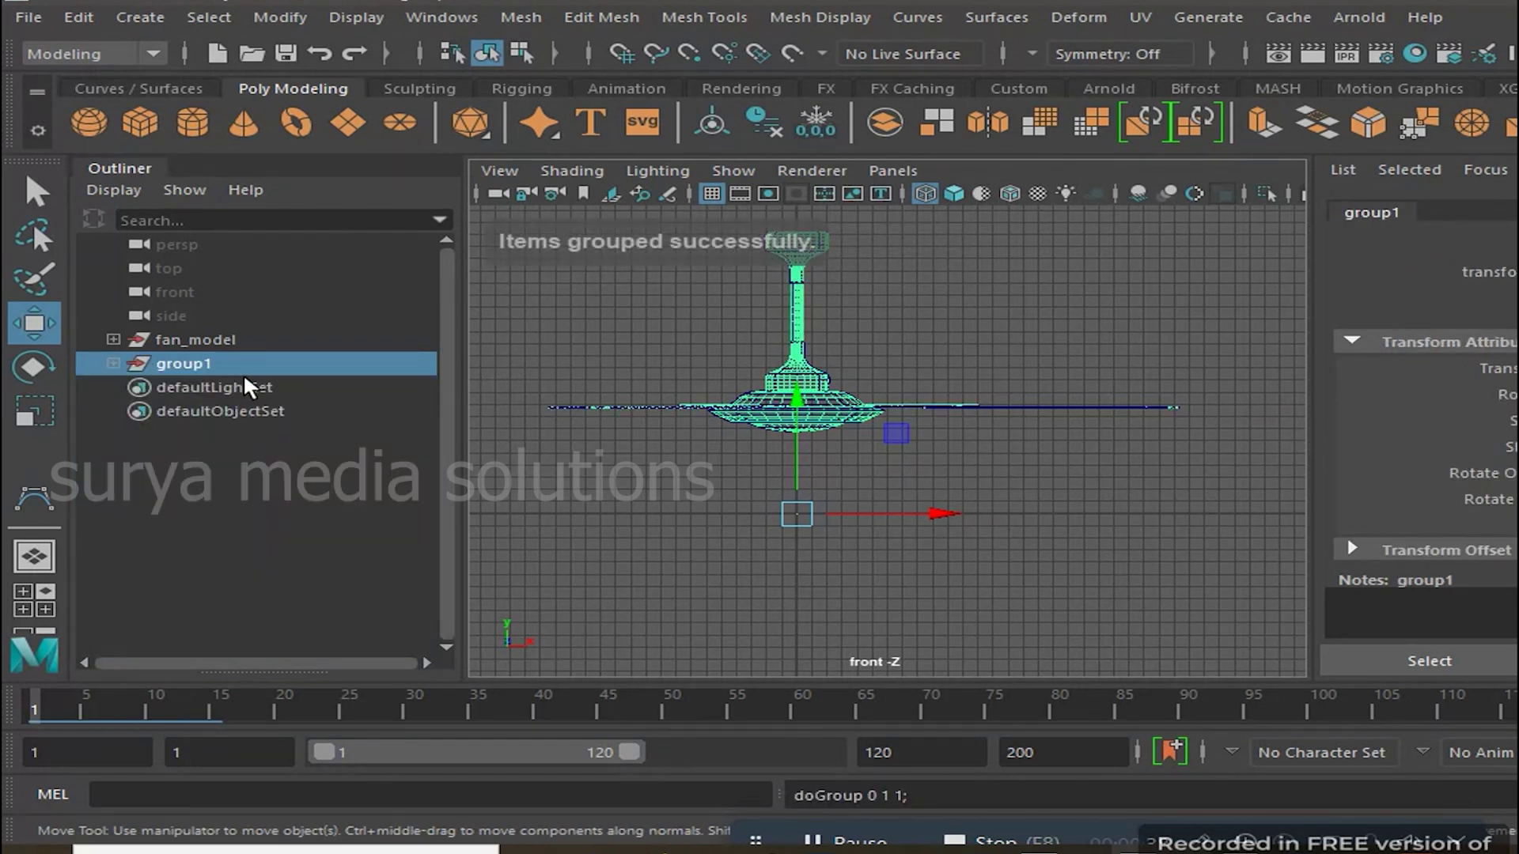
# Rename group1 to polygon_model and fan_model to nurbs_model
pyautogui.doubleClick(323, 364)
pyautogui.write('polyg')
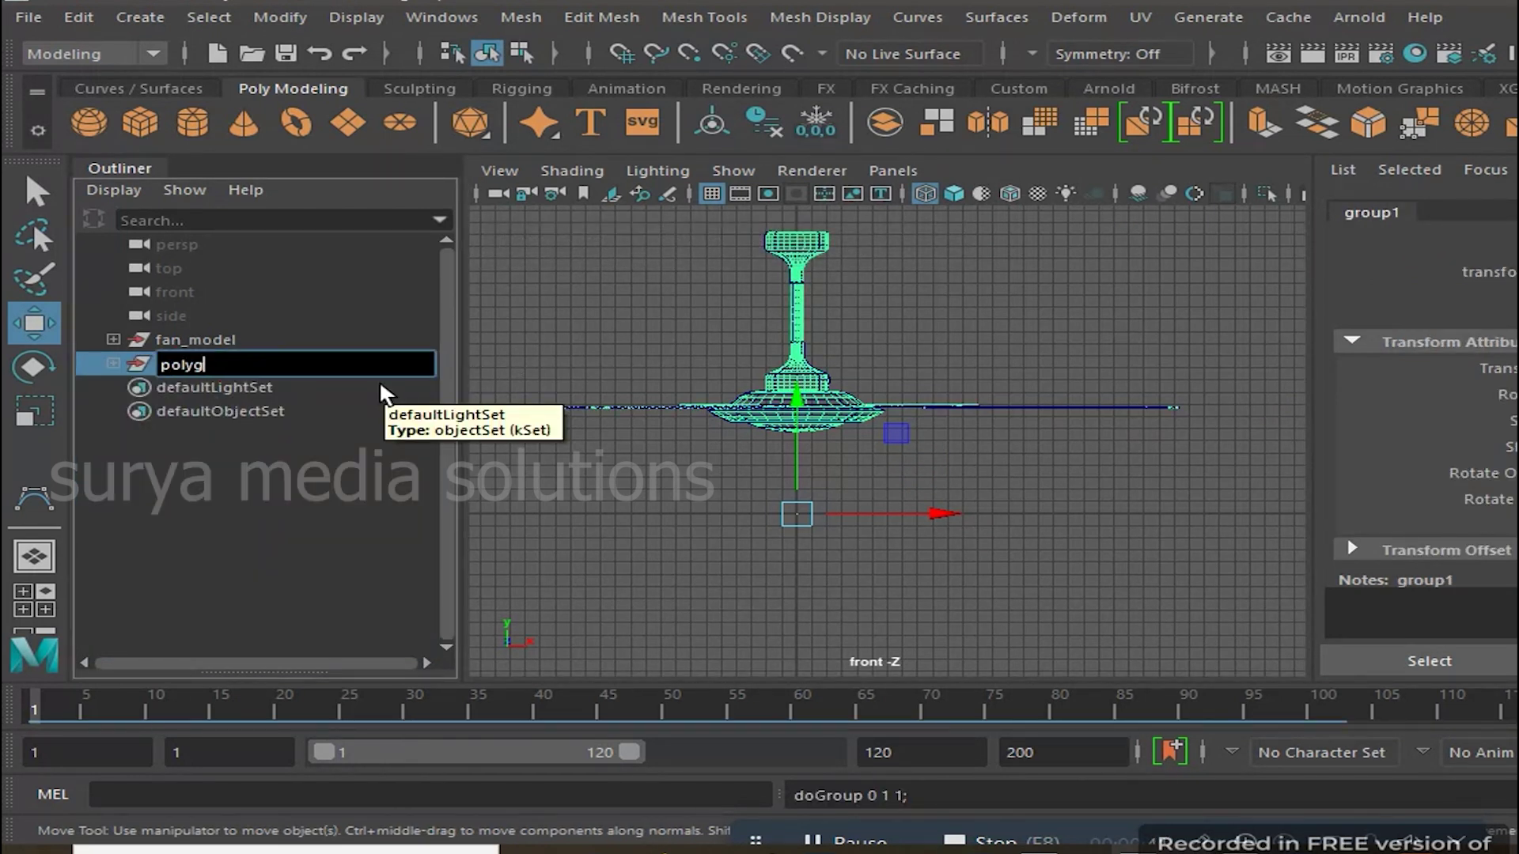
pyautogui.click(308, 453)
pyautogui.click(234, 339)
pyautogui.doubleClick(274, 340)
pyautogui.write('nurbs ')
pyautogui.write('el')
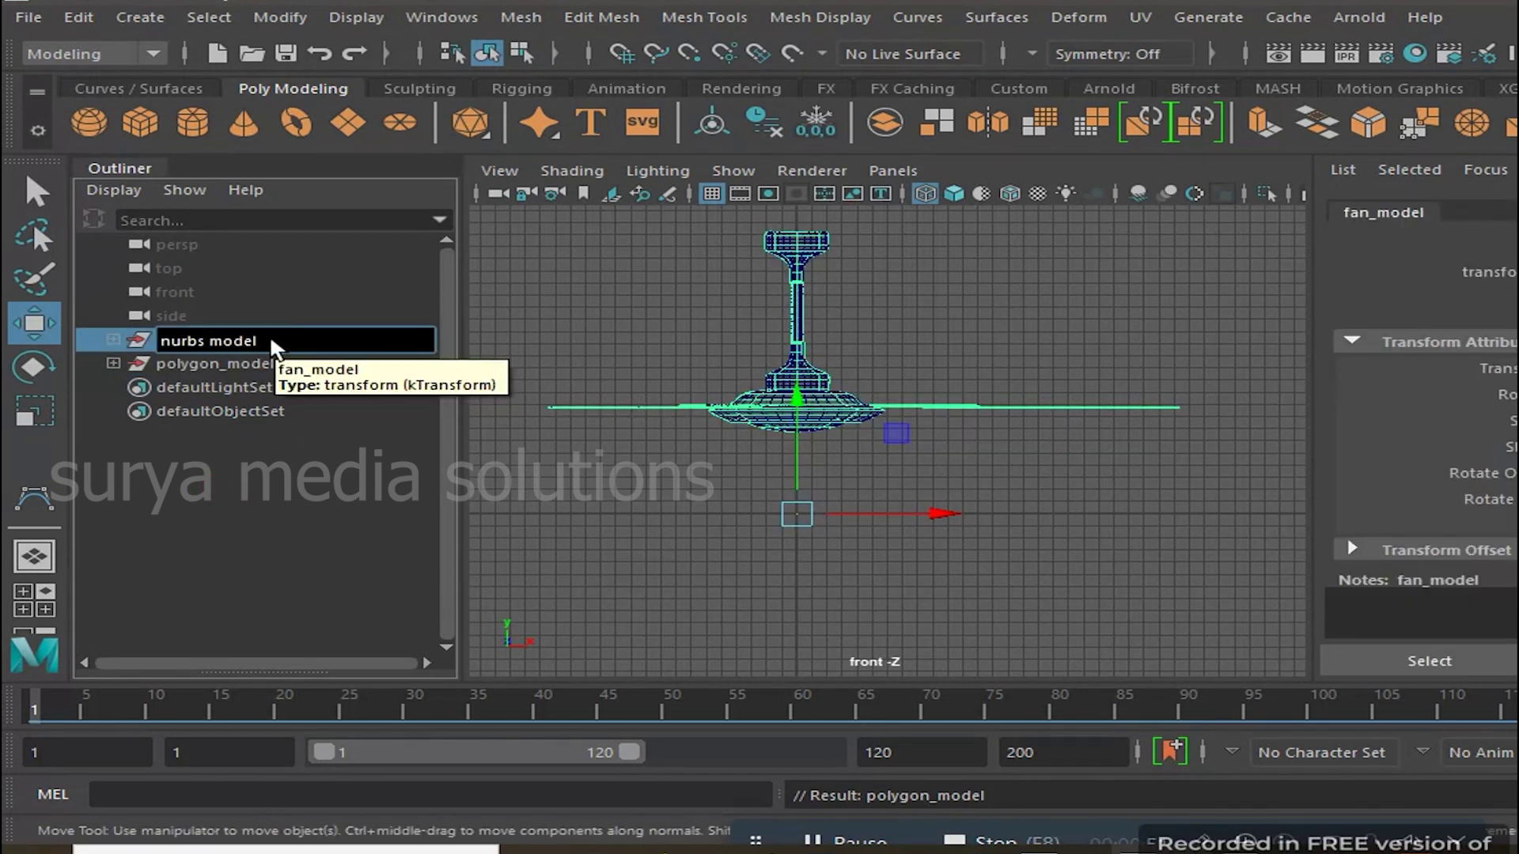
pyautogui.press('Return')
# Frame polygon_model, undo a trial move aside, then hide everything except polygon_model
pyautogui.click(358, 515)
pyautogui.click(274, 363)
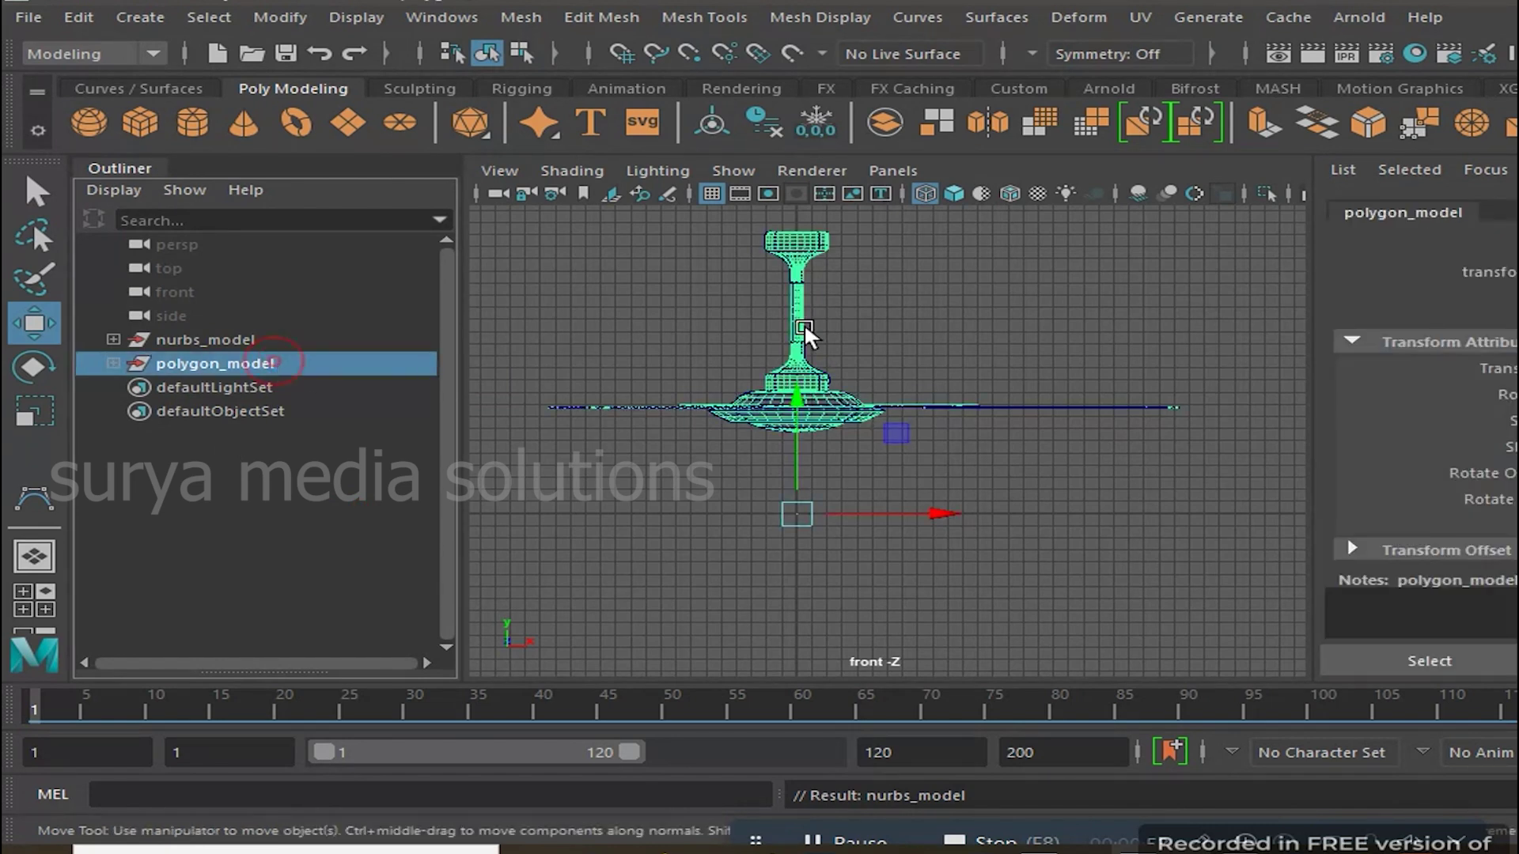
pyautogui.press('space')
pyautogui.press('space')
pyautogui.press('f')
pyautogui.hotkey('ctrl', 'z')
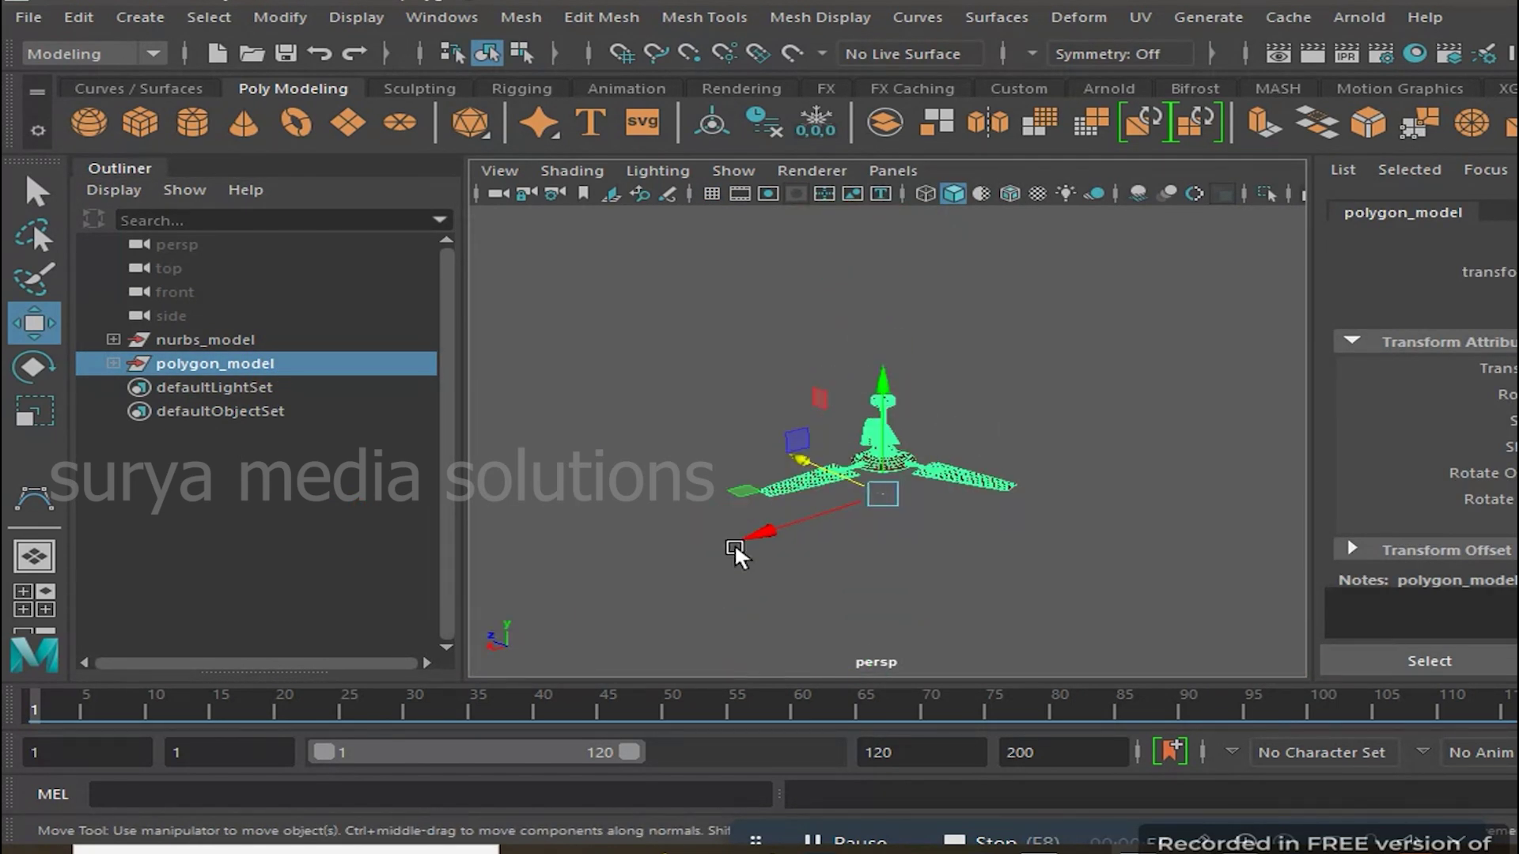
pyautogui.press('space')
pyautogui.press('space')
pyautogui.moveTo(918, 514); pyautogui.dragTo(1301, 515)
pyautogui.scroll(-3, 1143, 506)
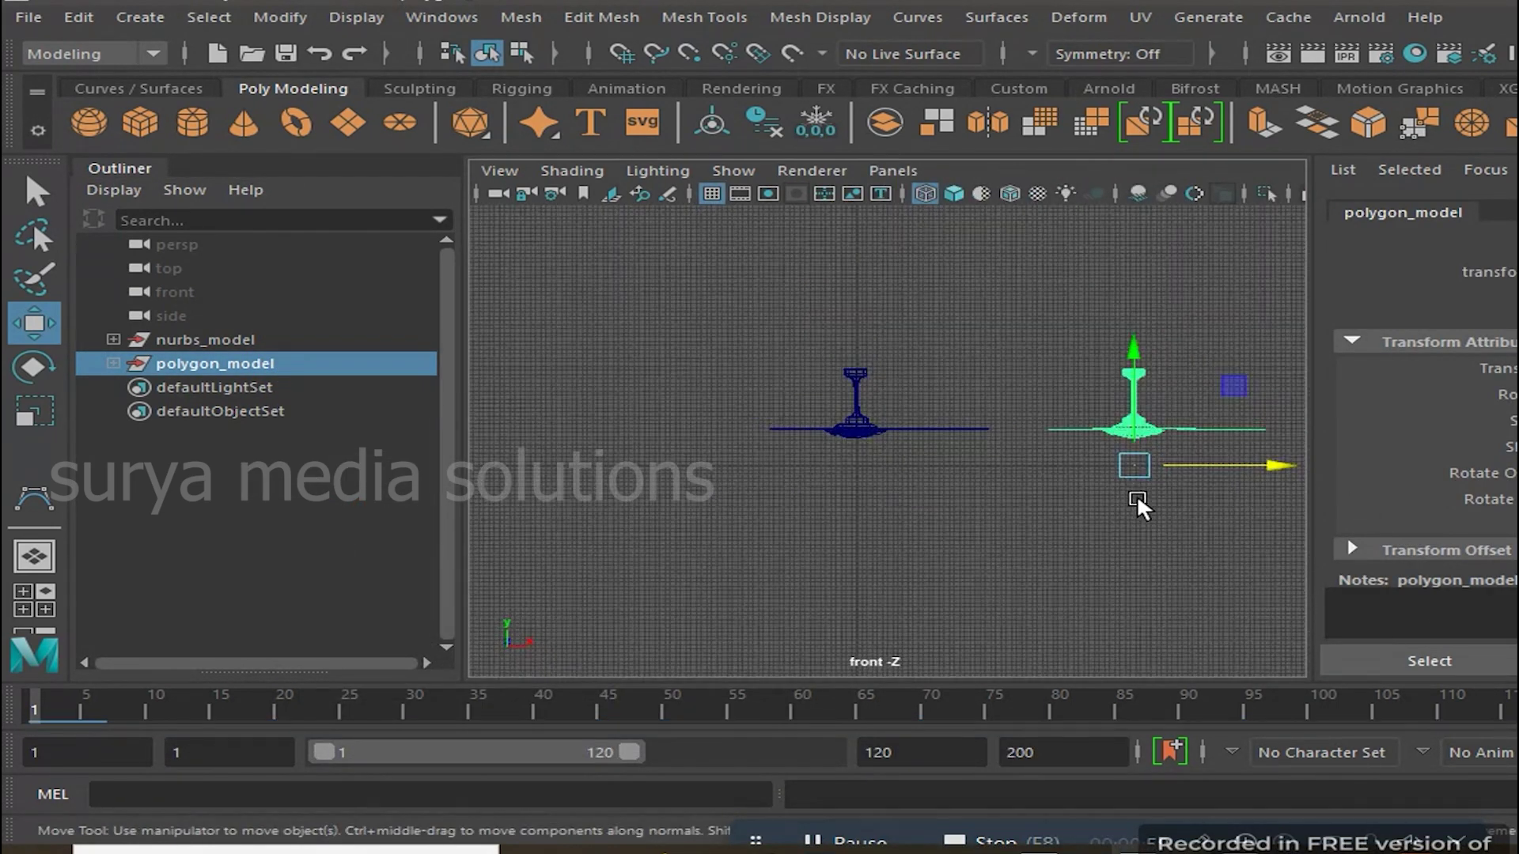
pyautogui.keyDown('alt'); pyautogui.moveTo(891, 485); pyautogui.dragTo(593, 492, button='middle'); pyautogui.keyUp('alt')
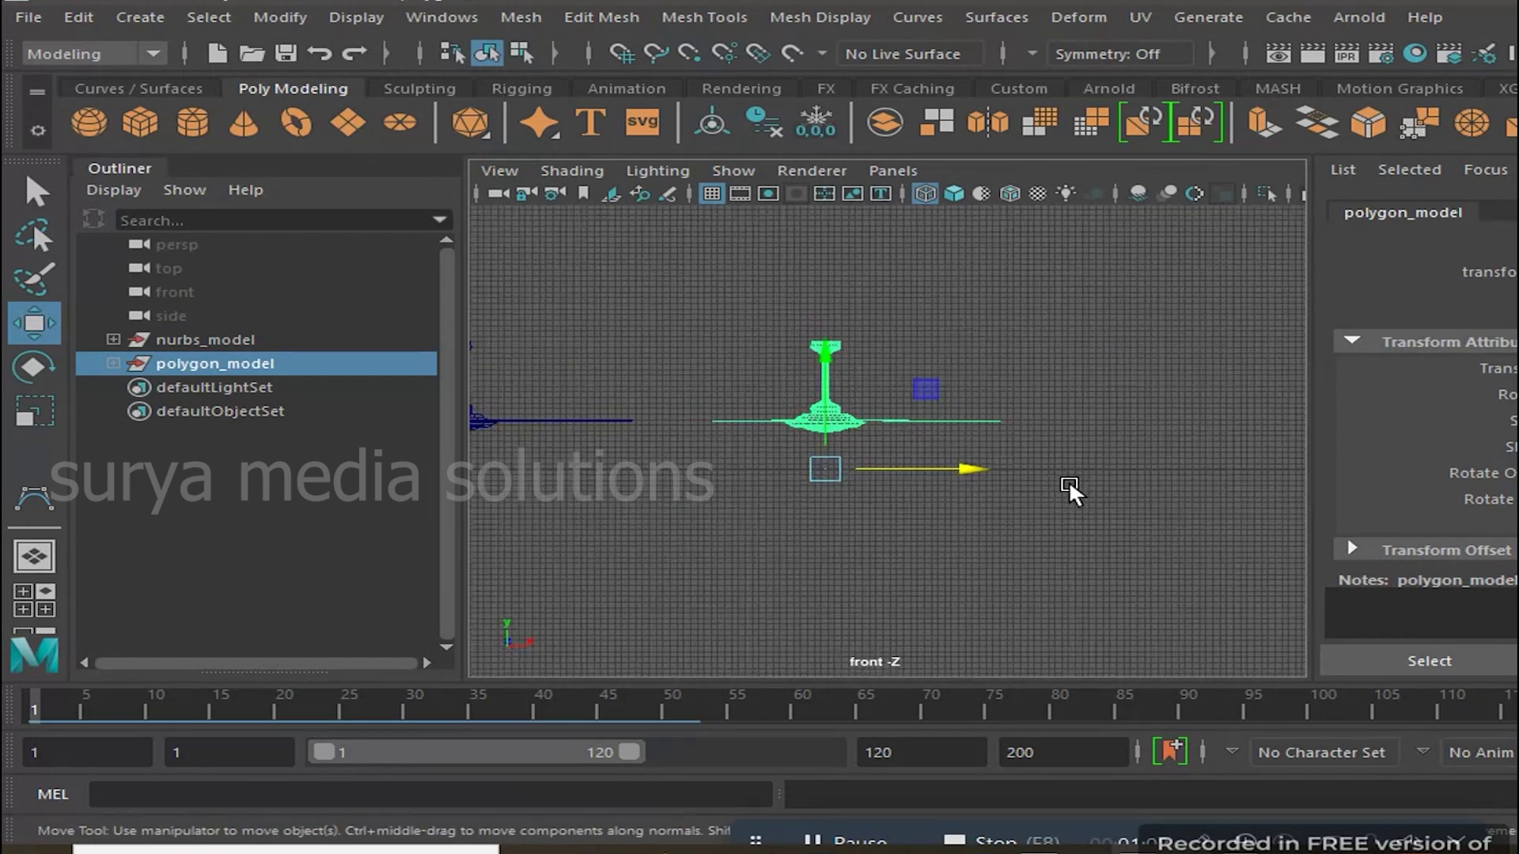
pyautogui.hotkey('ctrl', 'z')
pyautogui.click(193, 339)
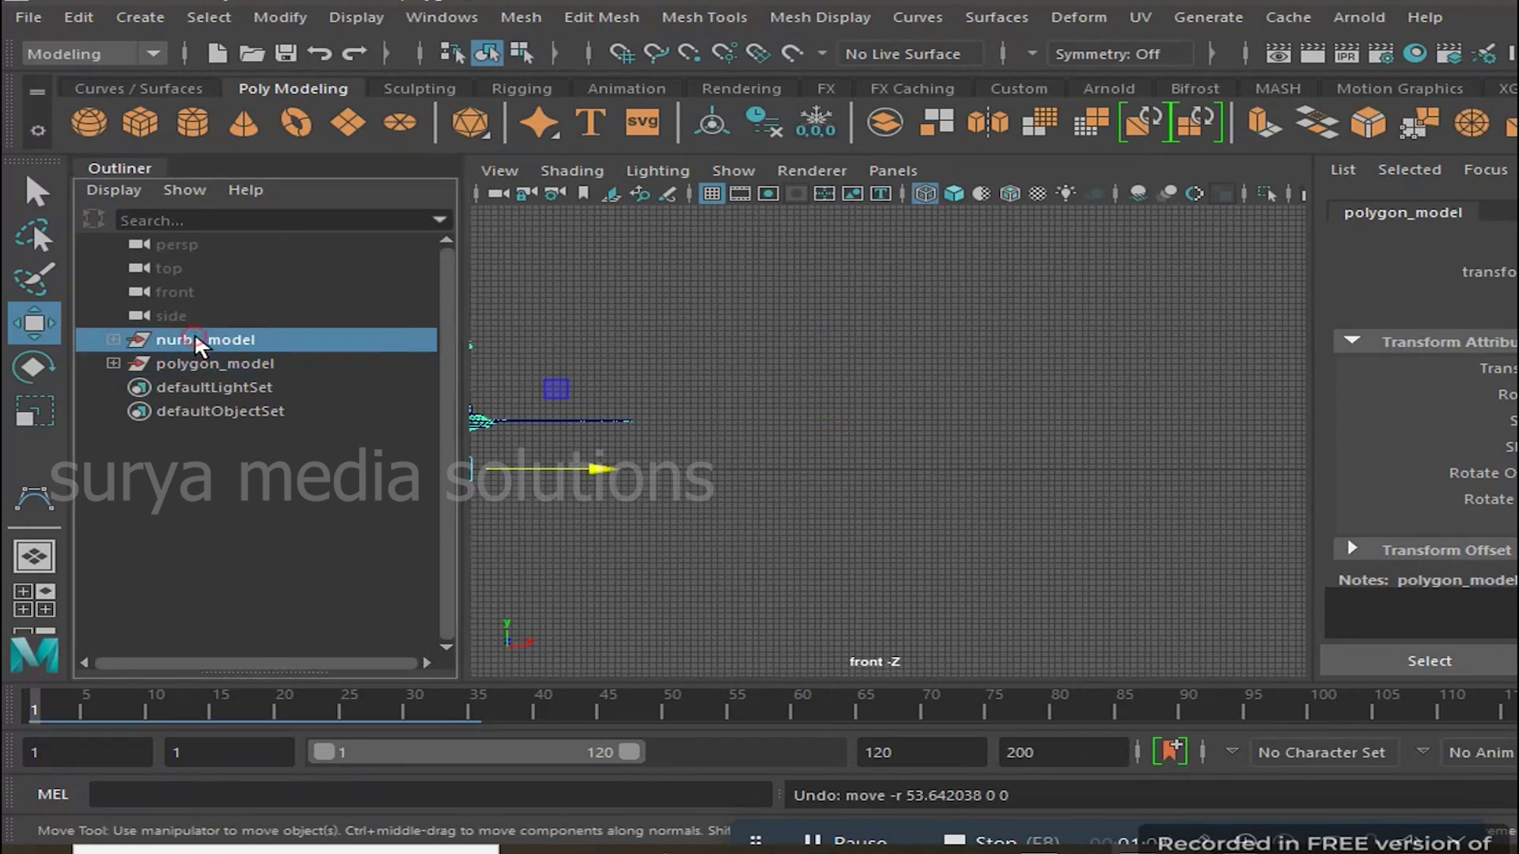
pyautogui.click(234, 365)
pyautogui.hotkey('alt', 'h')
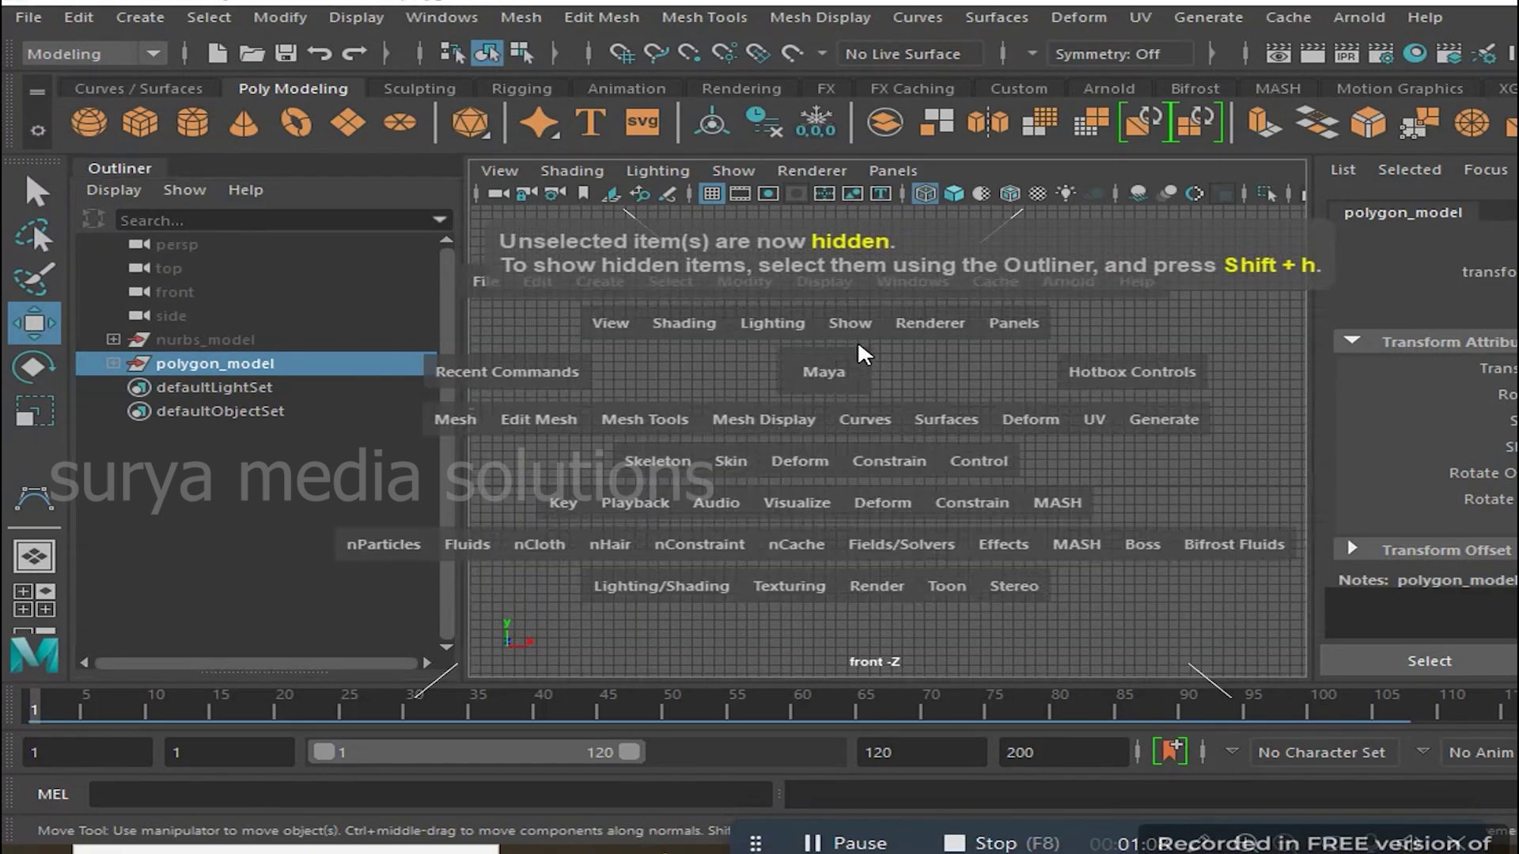
# Maximize the perspective viewport and orbit to a level side view of the fan
pyautogui.moveTo(728, 372); pyautogui.dragTo(856, 348)
pyautogui.press('space')
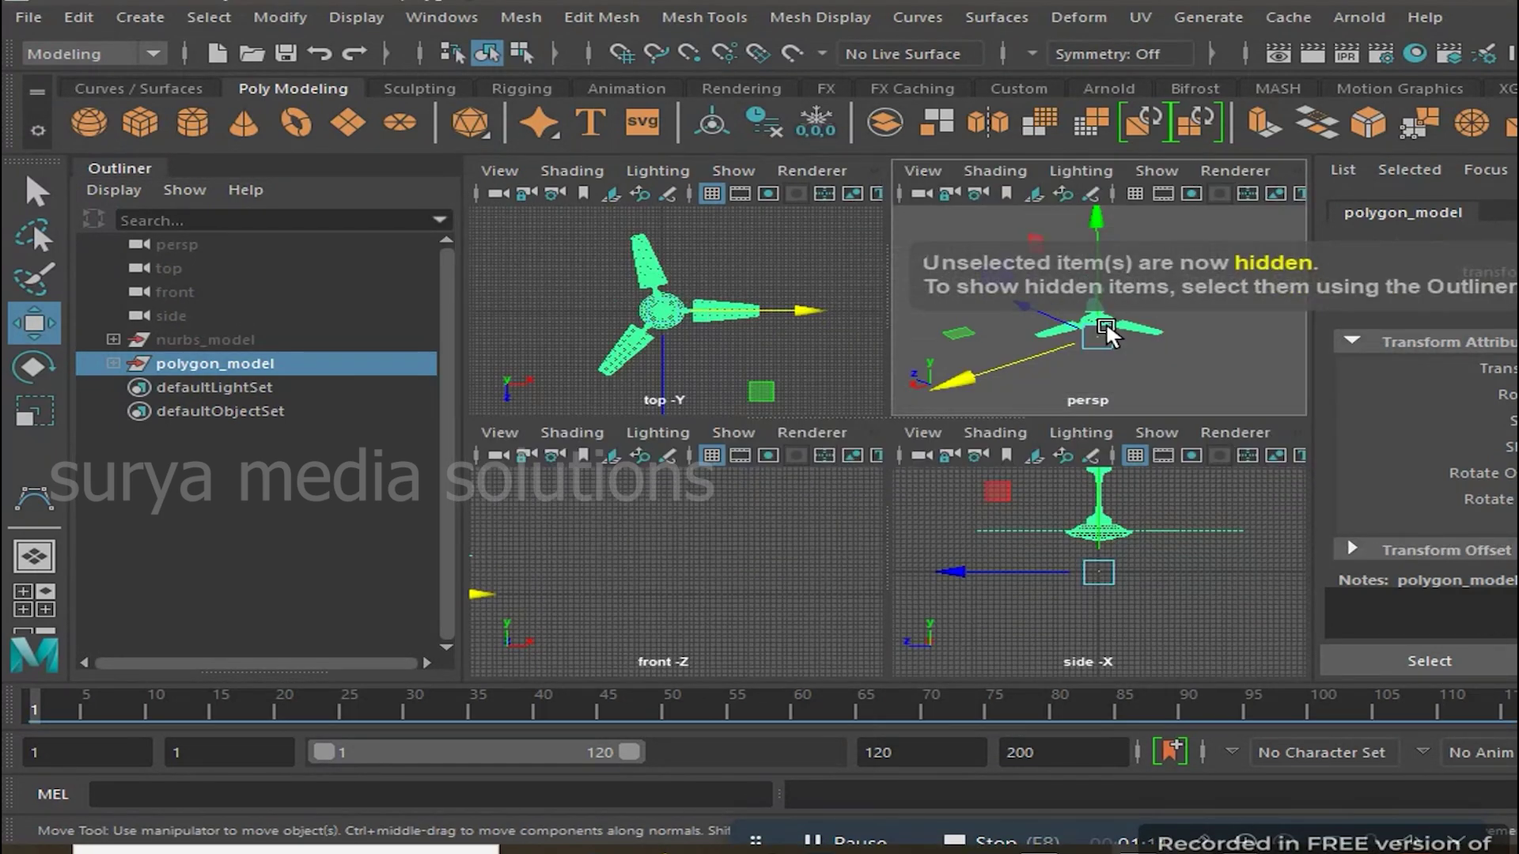
pyautogui.press('space')
pyautogui.moveTo(964, 229)
pyautogui.keyDown('alt'); pyautogui.mouseDown()
pyautogui.moveTo(1040, 542)
pyautogui.moveTo(1051, 485)
pyautogui.moveTo(939, 654)
pyautogui.moveTo(963, 633)
pyautogui.mouseUp(); pyautogui.keyUp('alt')
pyautogui.scroll(5, 957, 601)
pyautogui.moveTo(913, 534)
pyautogui.keyDown('alt'); pyautogui.mouseDown()
pyautogui.moveTo(1166, 536)
pyautogui.moveTo(799, 483)
pyautogui.mouseUp(); pyautogui.keyUp('alt')
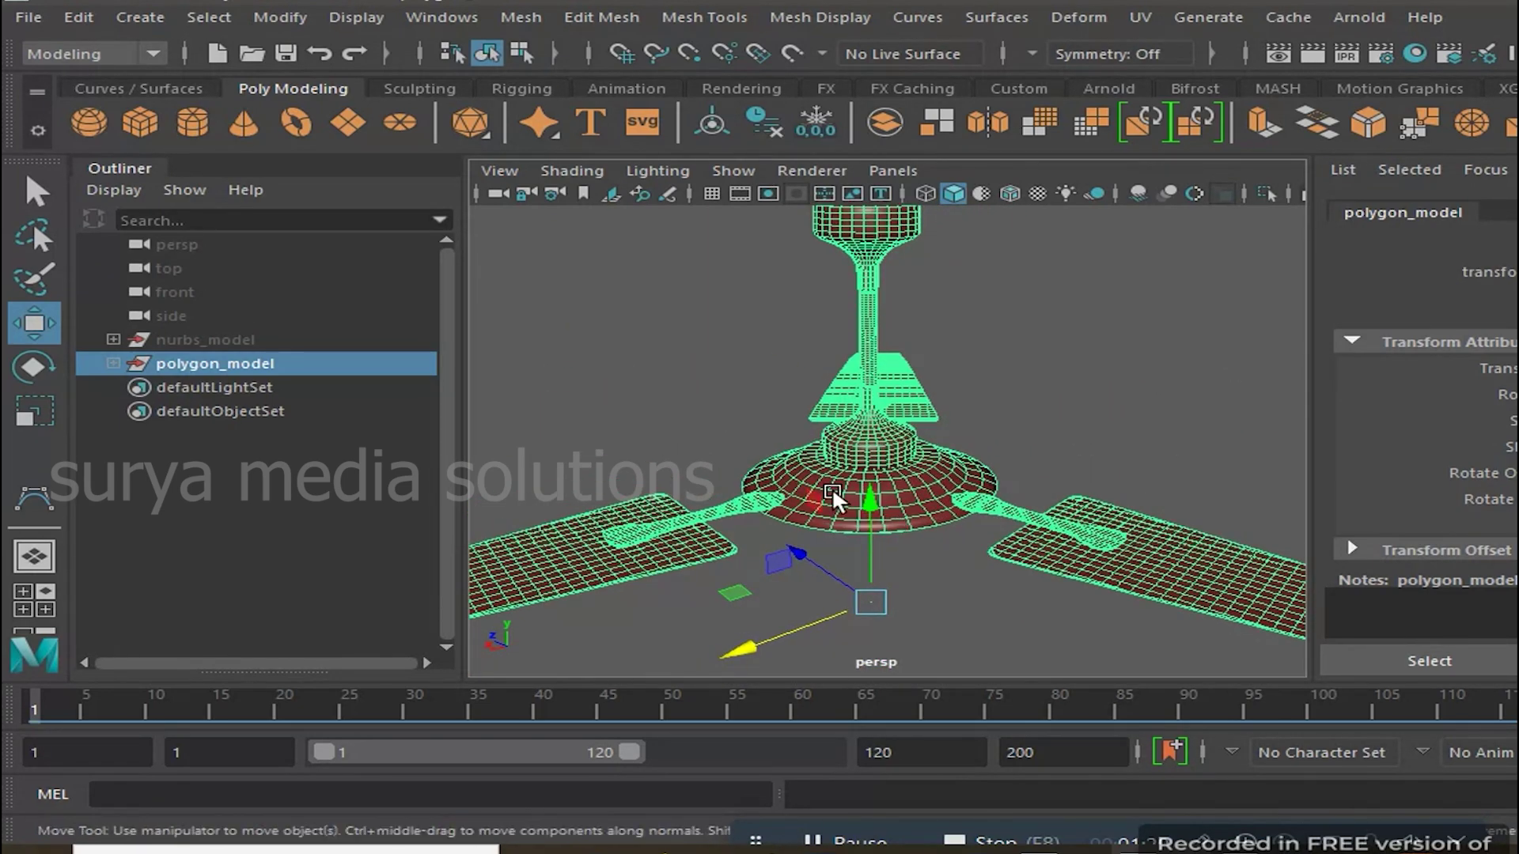
# Assign a new Arnold aiStandardSurface material to the polygon fan
pyautogui.moveTo(835, 499); pyautogui.dragTo(917, 815, button='right')
pyautogui.click(1429, 339)
pyautogui.click(1510, 589)
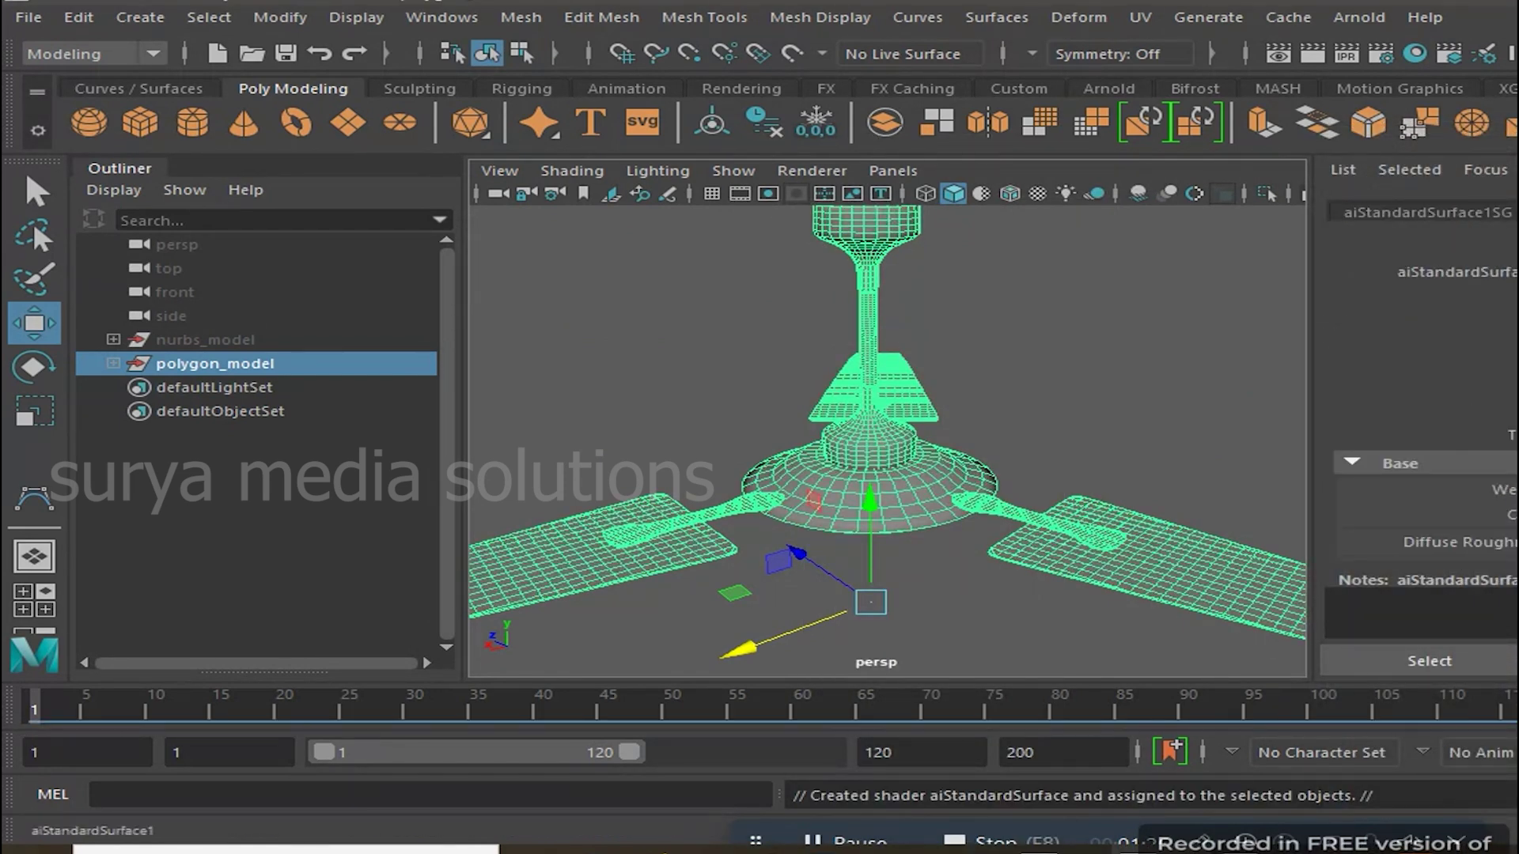
pyautogui.rightClick(1396, 89)
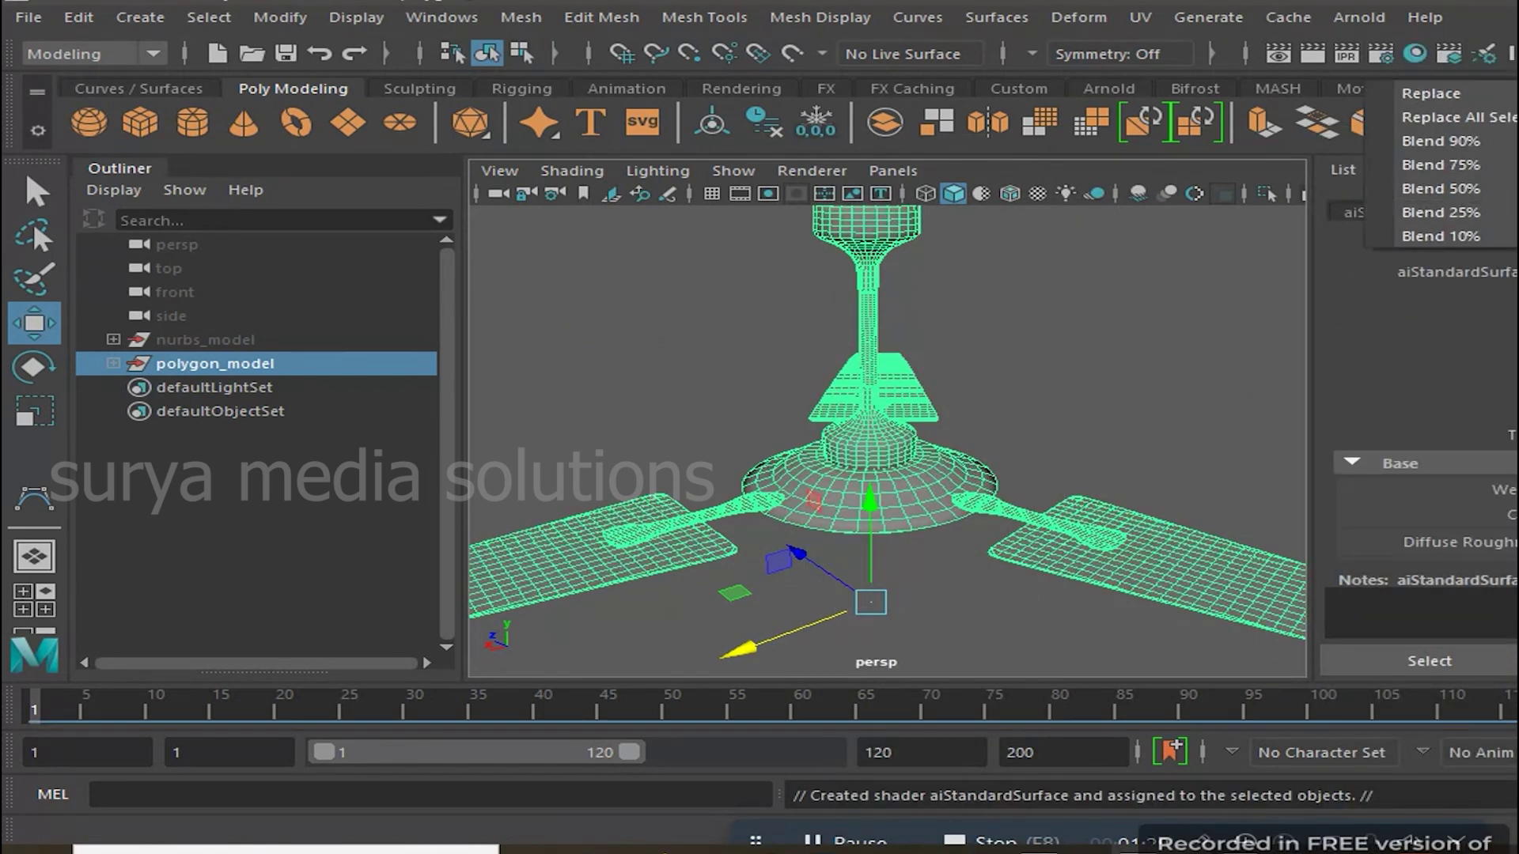
pyautogui.click(1496, 169)
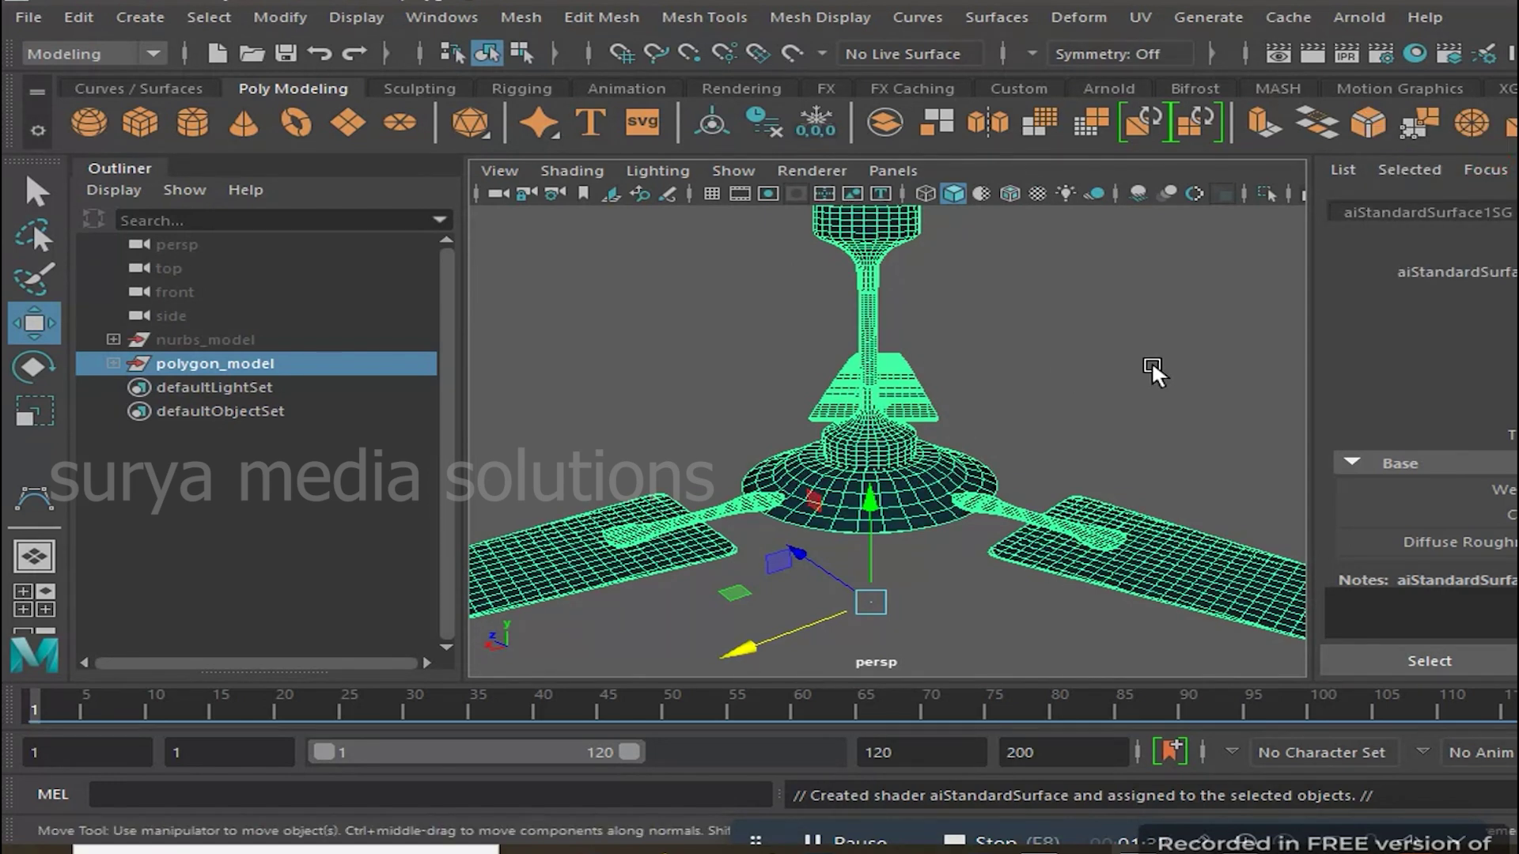
pyautogui.click(1041, 394)
pyautogui.moveTo(1040, 393)
pyautogui.keyDown('alt'); pyautogui.mouseDown()
pyautogui.moveTo(1010, 352)
pyautogui.moveTo(998, 201)
pyautogui.moveTo(909, 411)
pyautogui.moveTo(871, 390)
pyautogui.moveTo(871, 430)
pyautogui.mouseUp(); pyautogui.keyUp('alt')
pyautogui.click(871, 430)
# Smooth polygon_model using default Mesh > Smooth settings at 1 division
pyautogui.press('a')
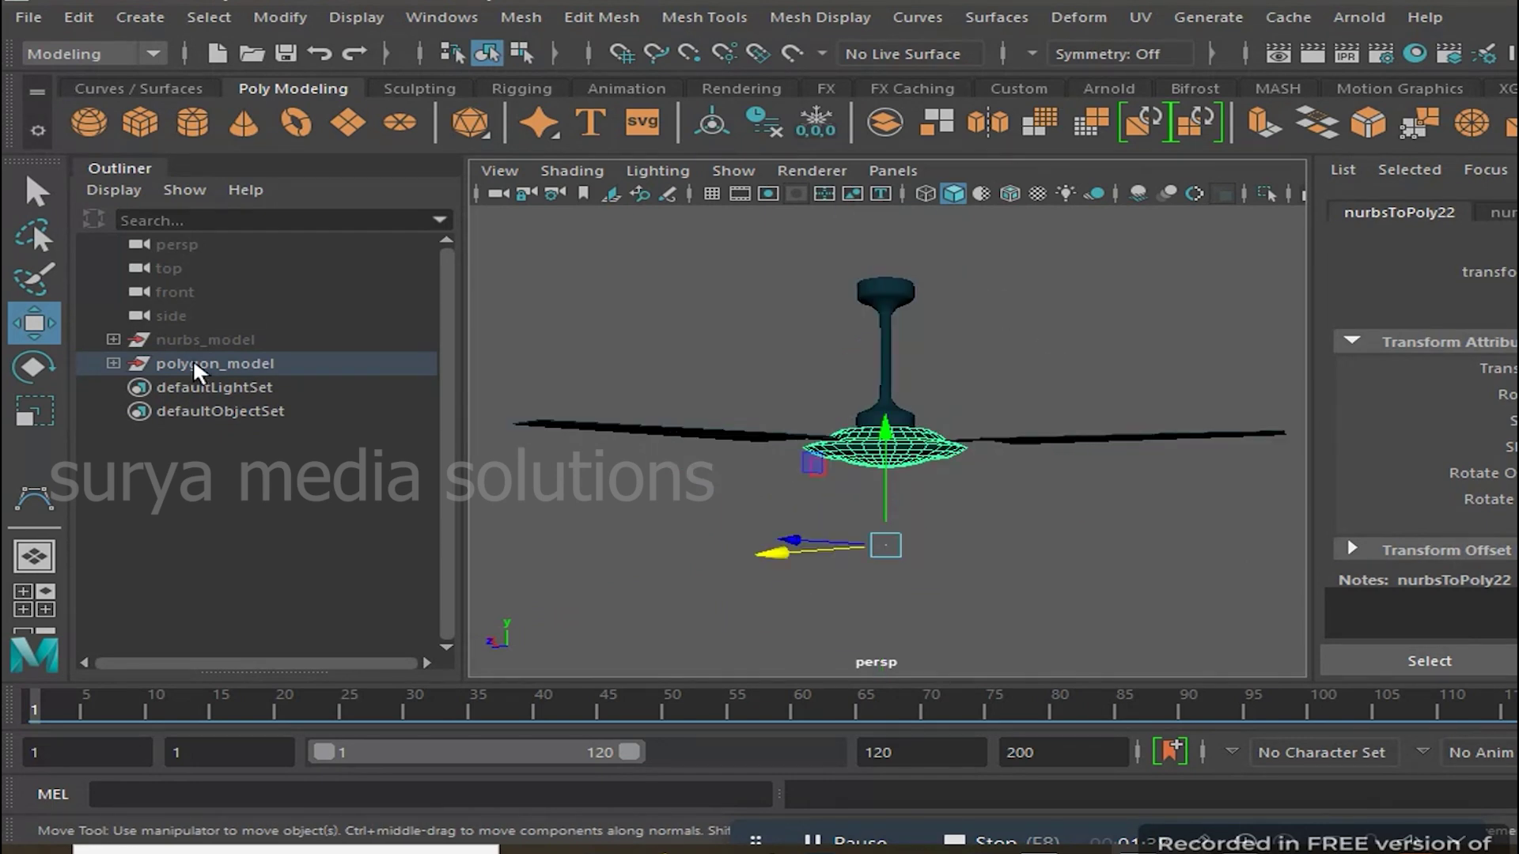
pyautogui.click(206, 364)
pyautogui.click(519, 22)
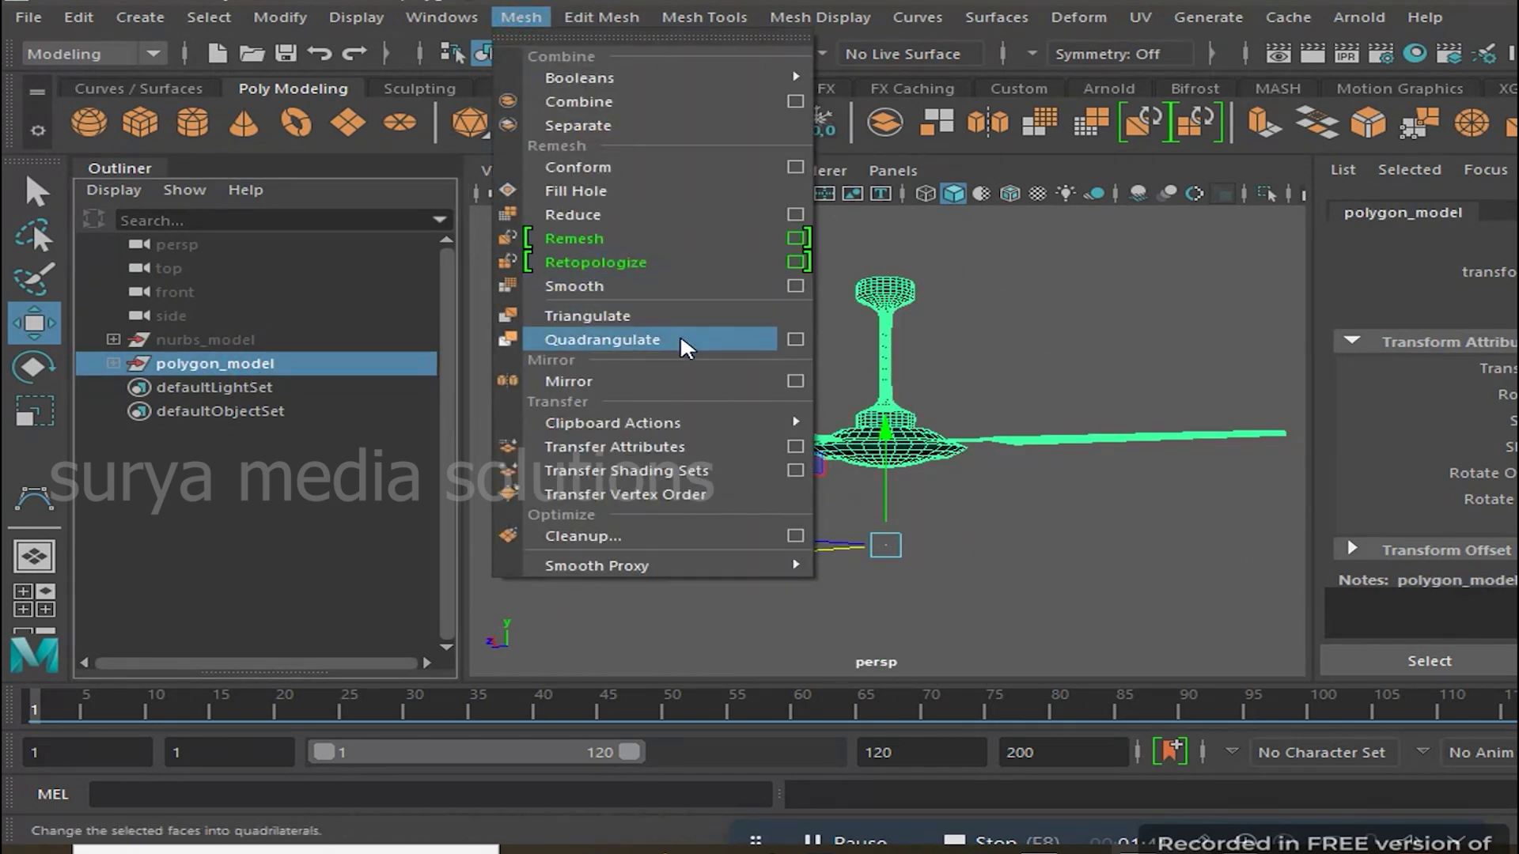
pyautogui.click(793, 285)
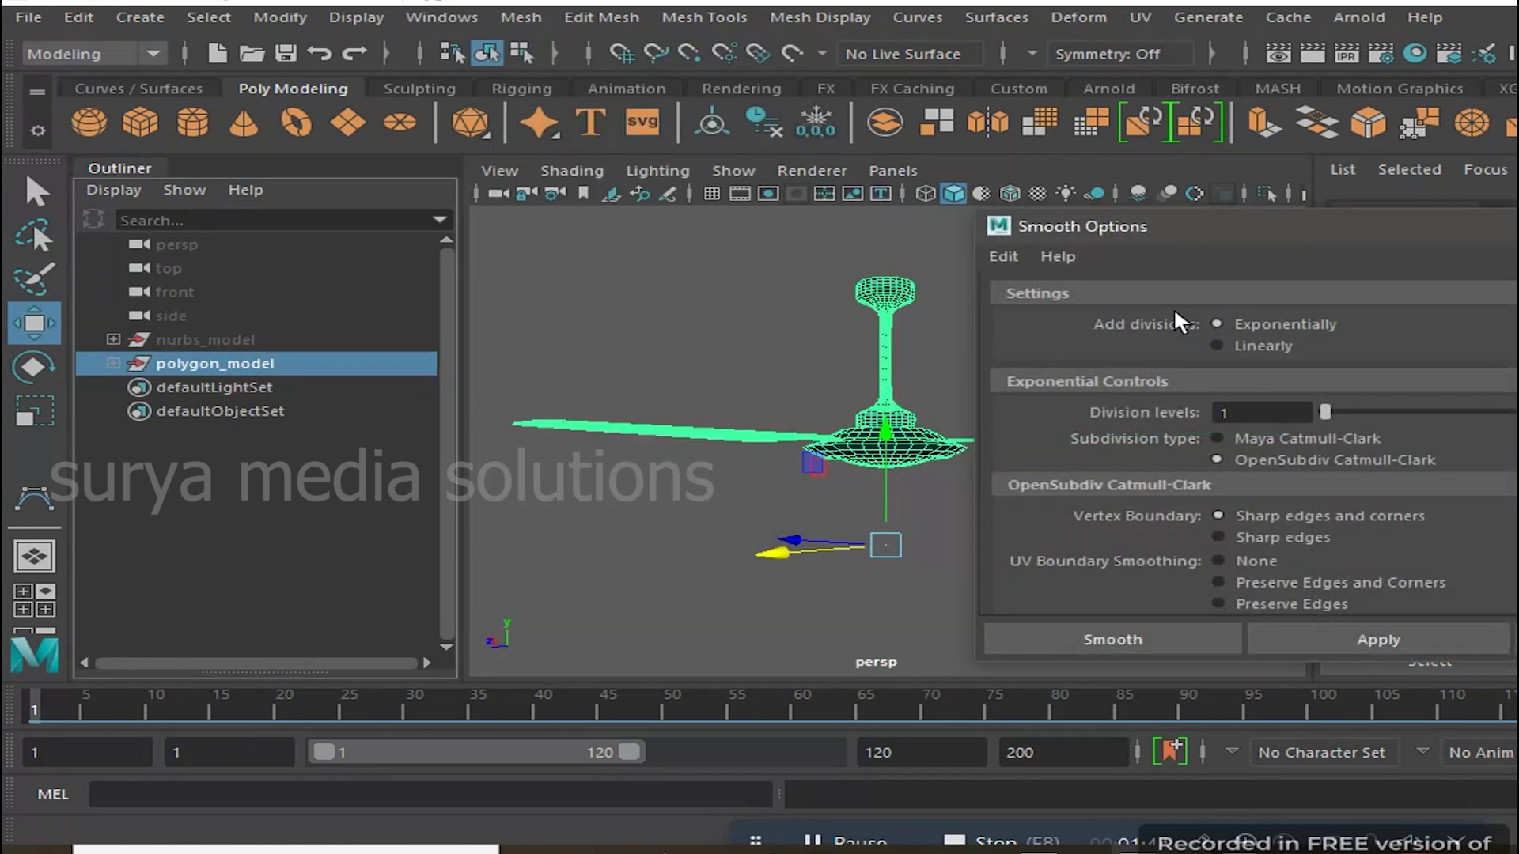
pyautogui.click(995, 263)
pyautogui.click(993, 305)
pyautogui.click(1139, 636)
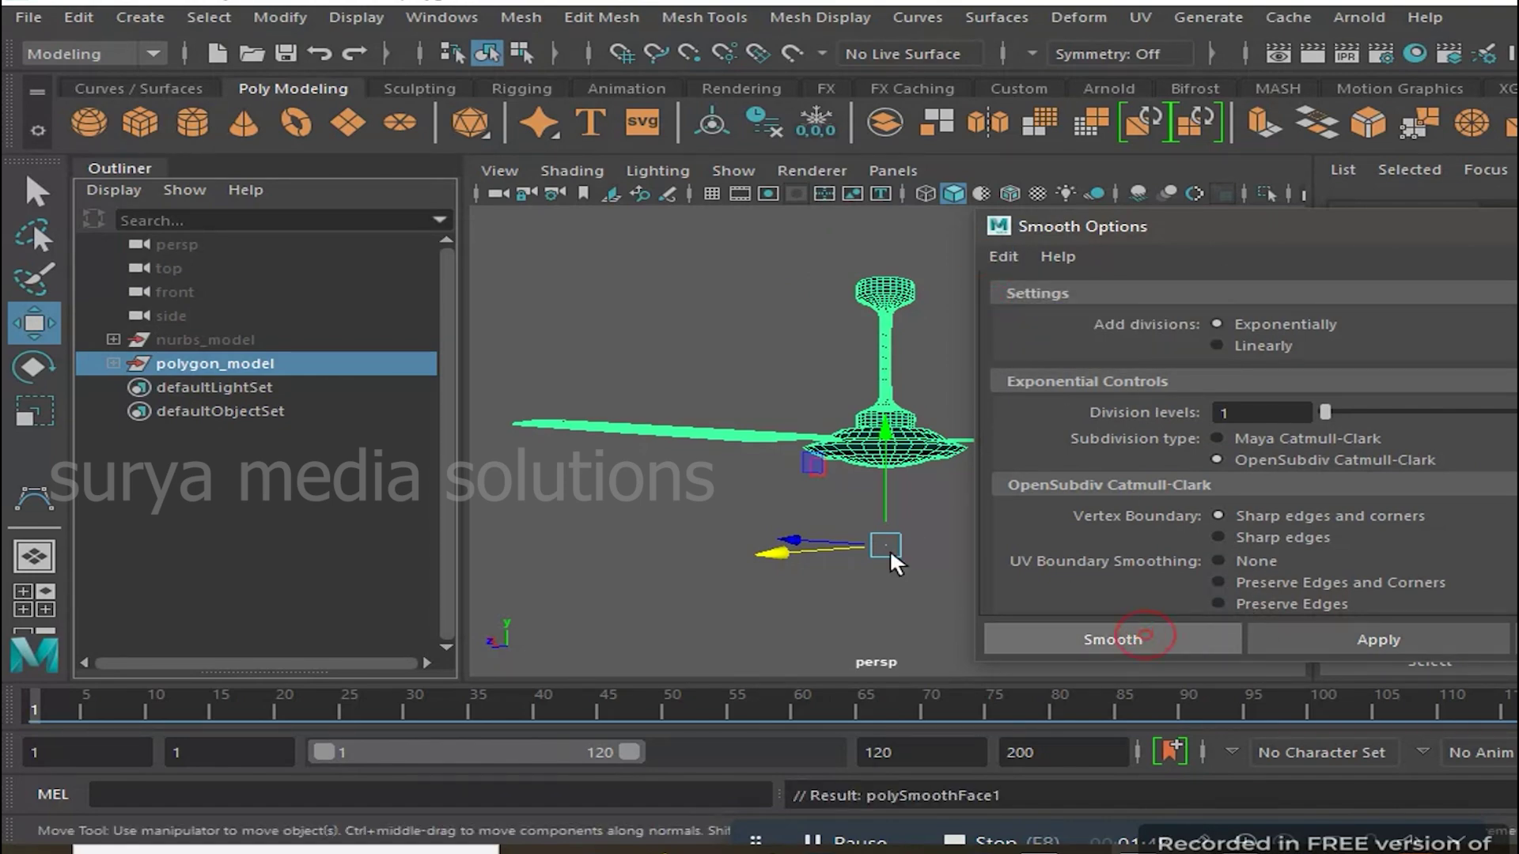
# Inspect the smoothed fan from below and clear the selection
pyautogui.click(862, 557)
pyautogui.moveTo(871, 560)
pyautogui.keyDown('alt'); pyautogui.mouseDown()
pyautogui.moveTo(948, 353)
pyautogui.moveTo(839, 579)
pyautogui.mouseUp(); pyautogui.keyUp('alt')
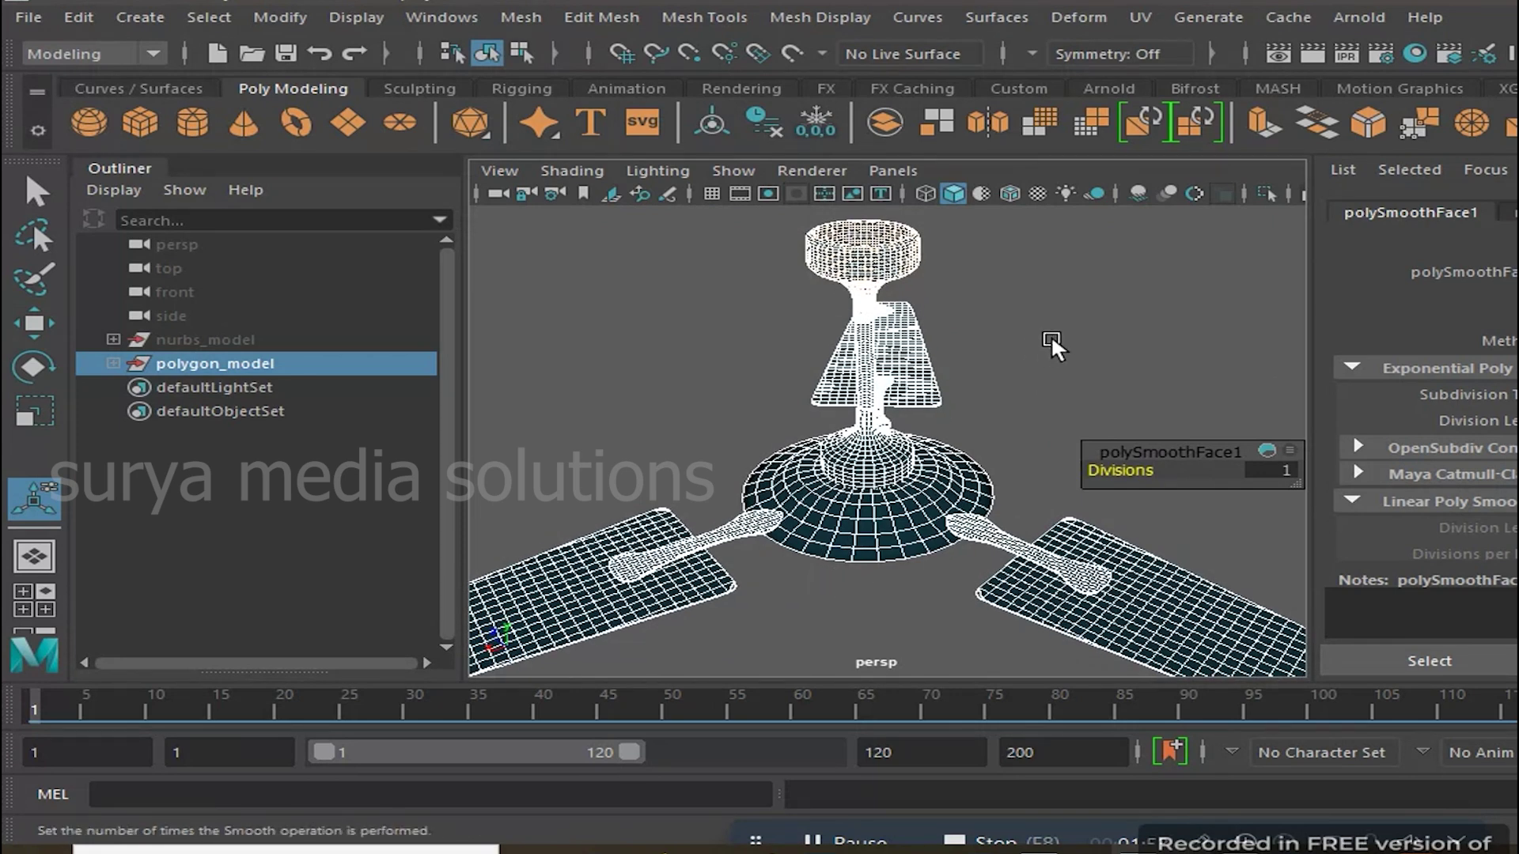
pyautogui.click(1043, 348)
pyautogui.hotkey('ctrl', 'z')
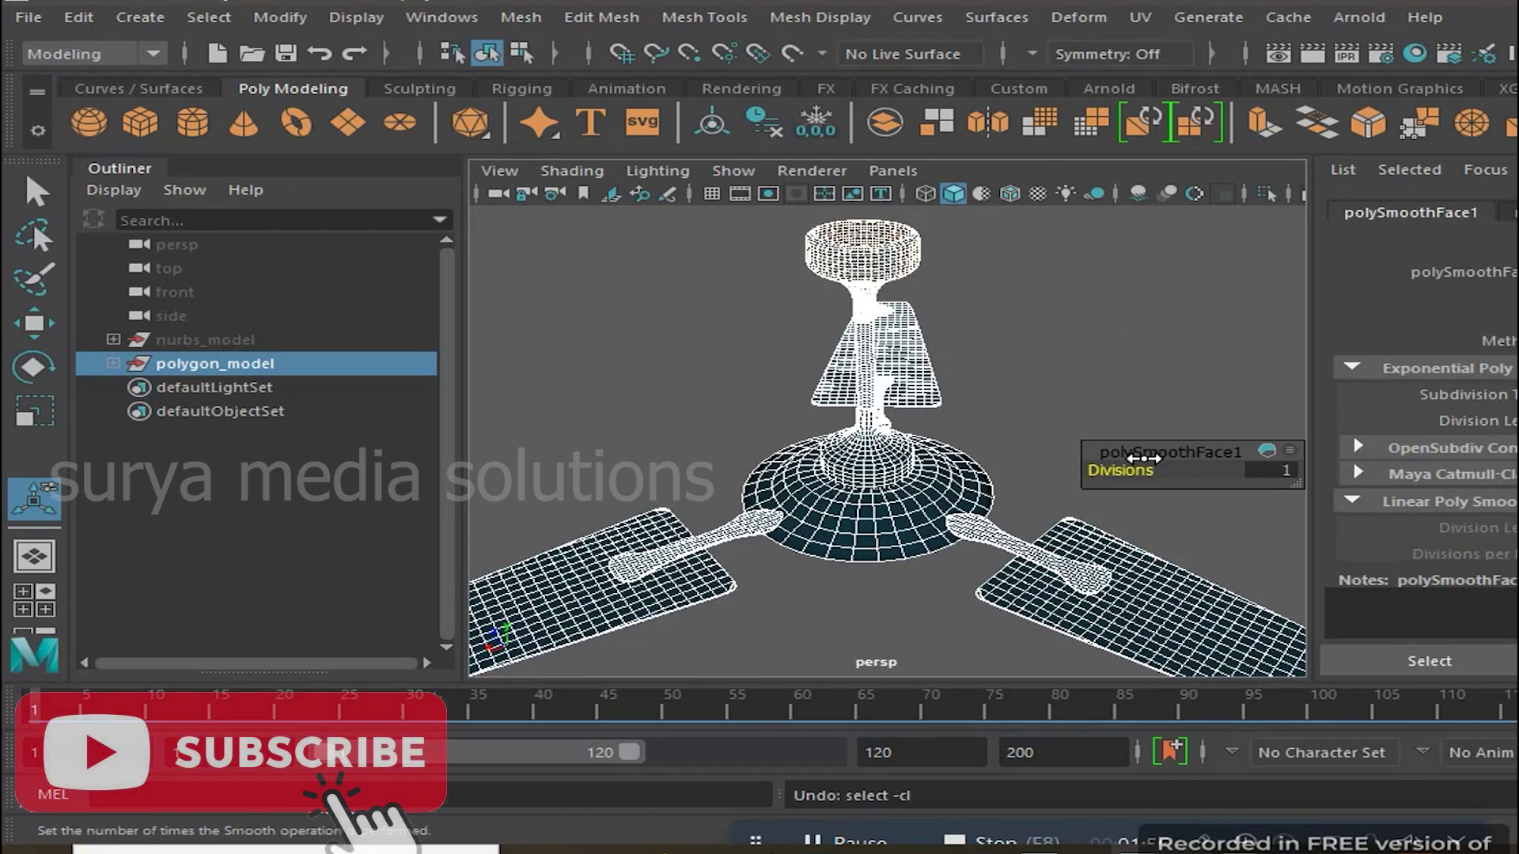
pyautogui.press('t')
pyautogui.click(1104, 374)
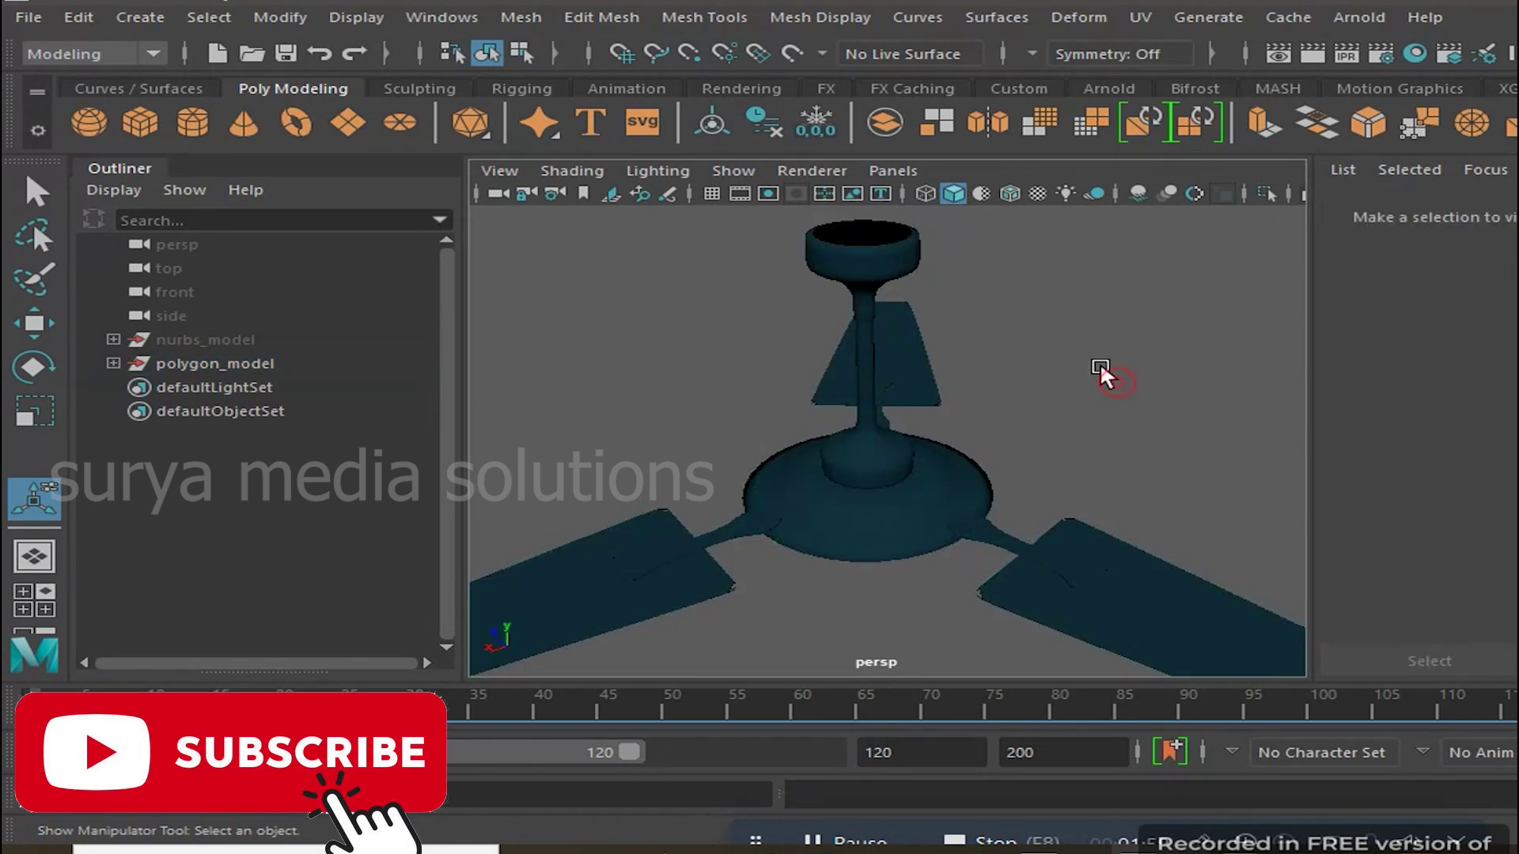
# Add an Arnold SkyDome light to light the polygon fan
pyautogui.keyDown('alt'); pyautogui.moveTo(1102, 372); pyautogui.dragTo(925, 362, button='right'); pyautogui.keyUp('alt')
pyautogui.keyDown('alt'); pyautogui.moveTo(926, 363); pyautogui.dragTo(942, 342); pyautogui.keyUp('alt')
pyautogui.click(1140, 17)
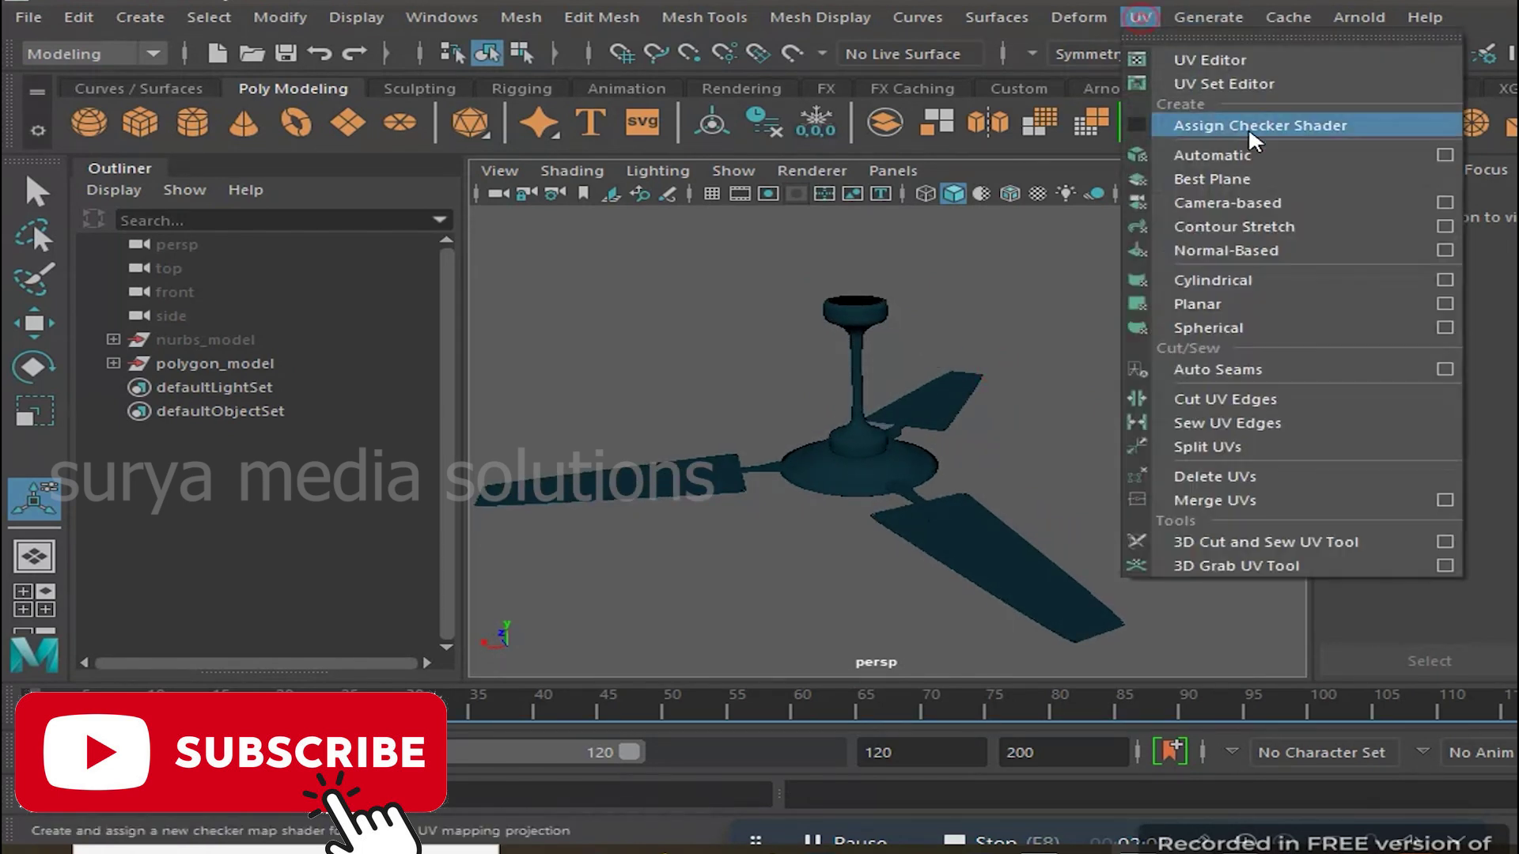
pyautogui.click(1359, 16)
pyautogui.click(1507, 137)
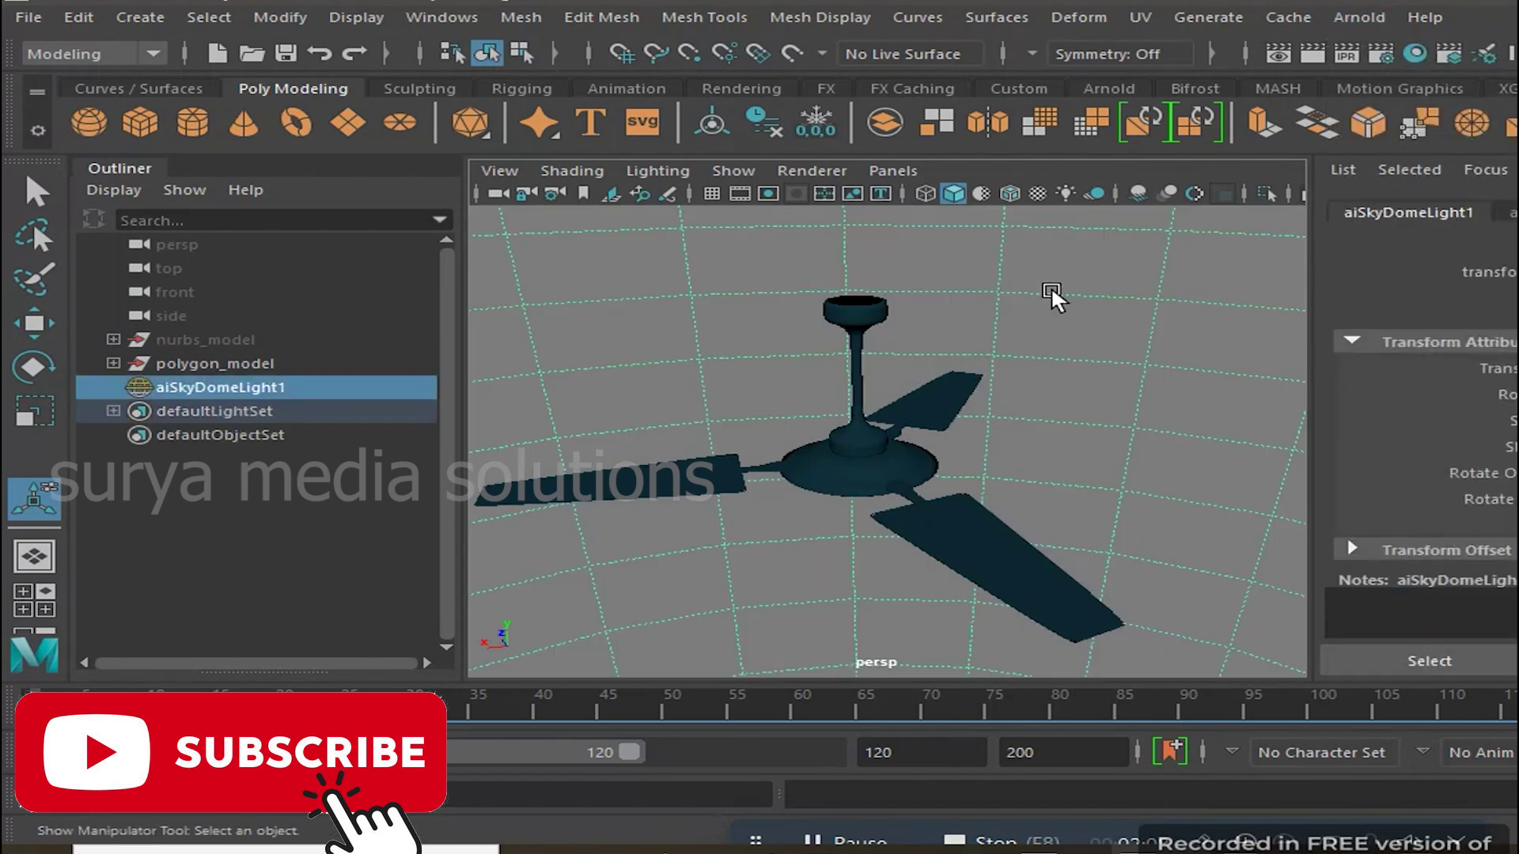
# Enable the 1280 x 720 resolution gate and render the current frame
pyautogui.moveTo(983, 283)
pyautogui.keyDown('alt'); pyautogui.mouseDown()
pyautogui.moveTo(983, 362)
pyautogui.moveTo(1095, 241)
pyautogui.moveTo(1056, 292)
pyautogui.mouseUp(); pyautogui.keyUp('alt')
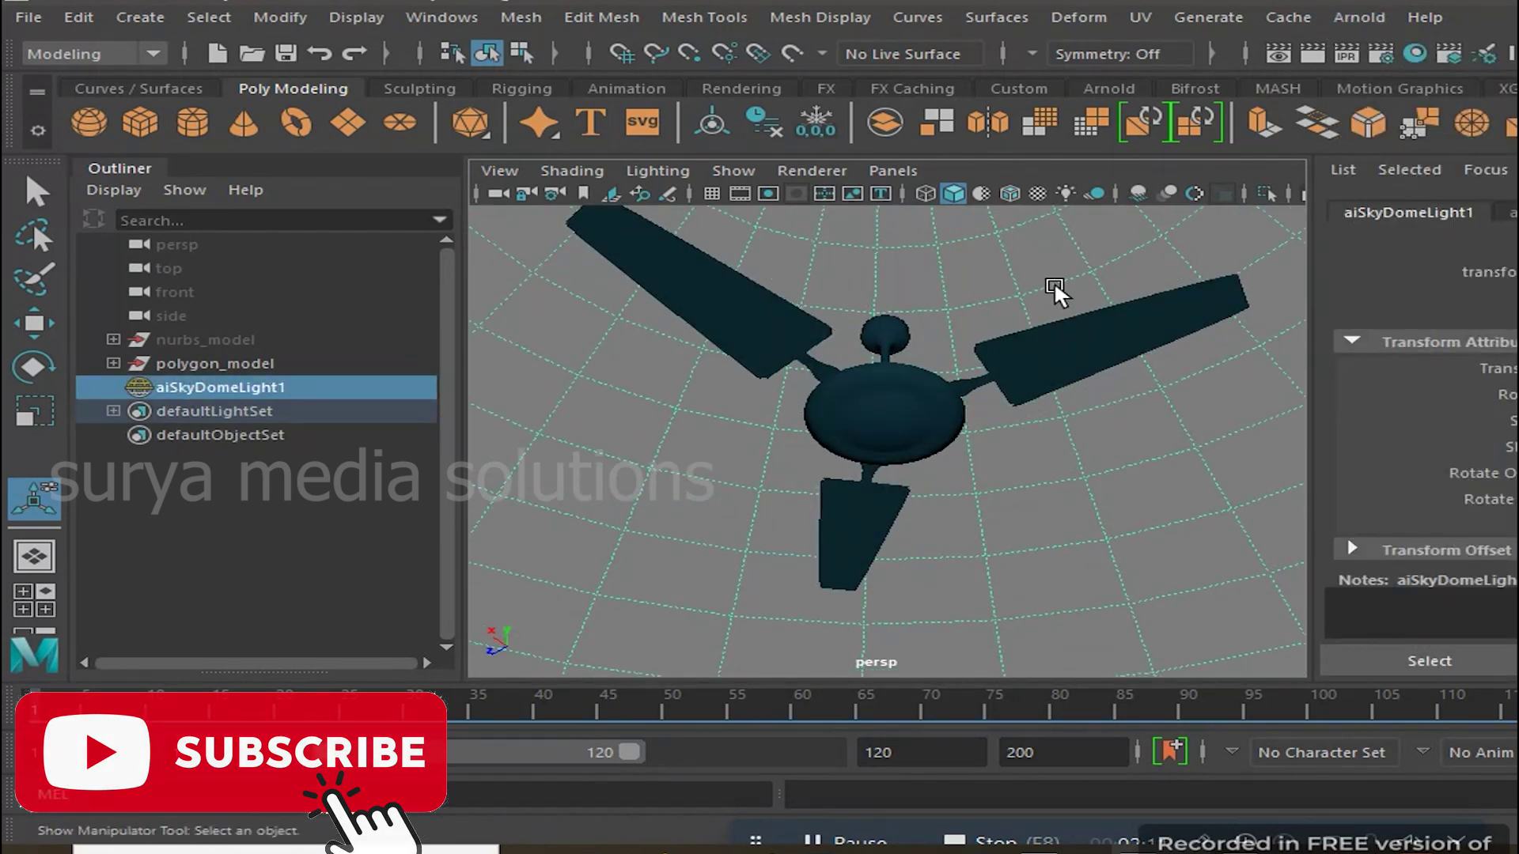
pyautogui.click(796, 194)
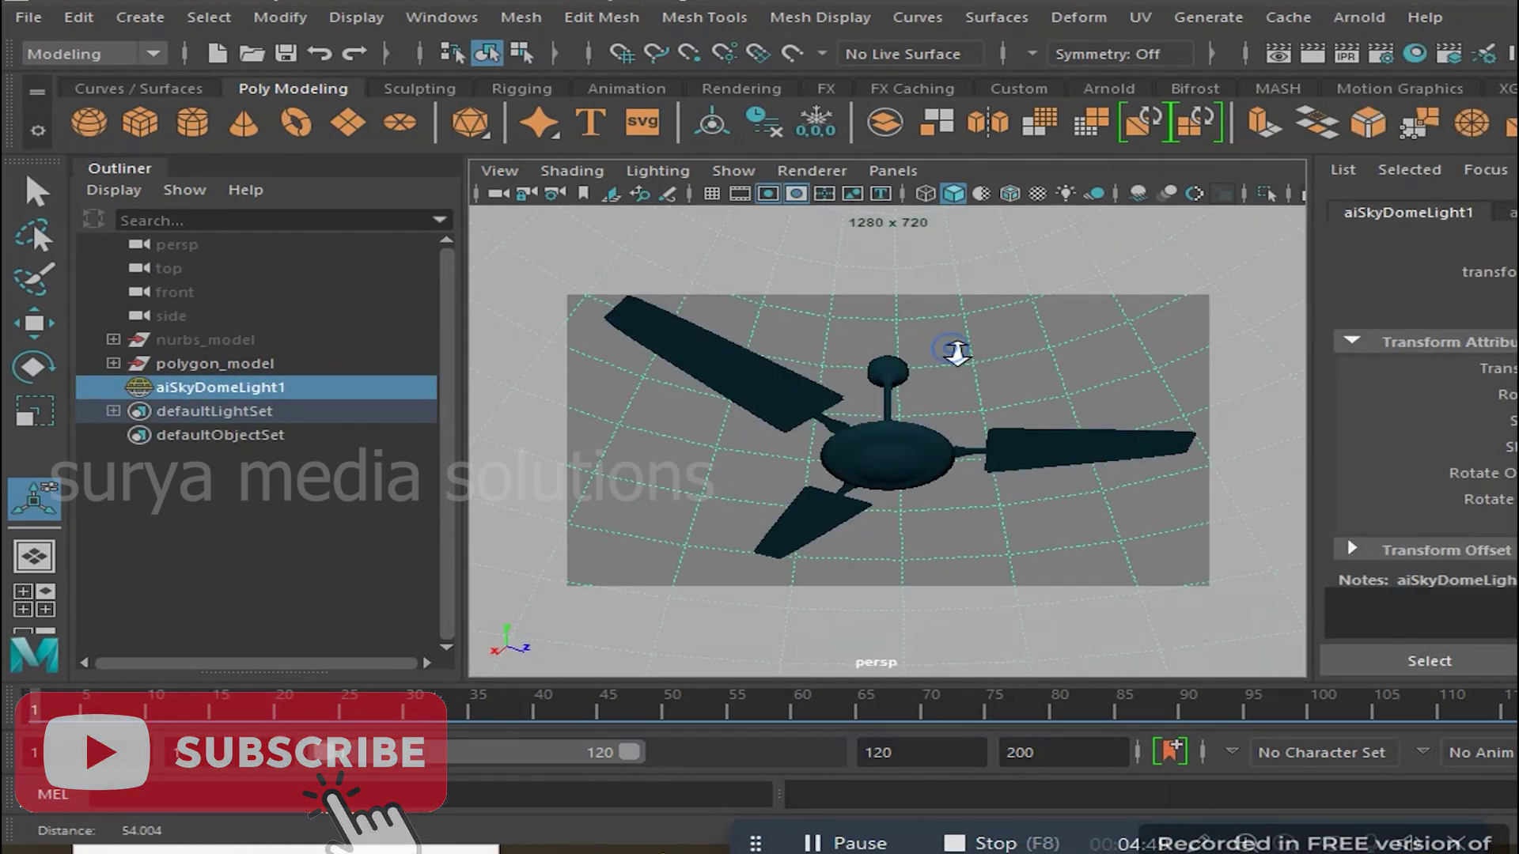
pyautogui.click(1309, 54)
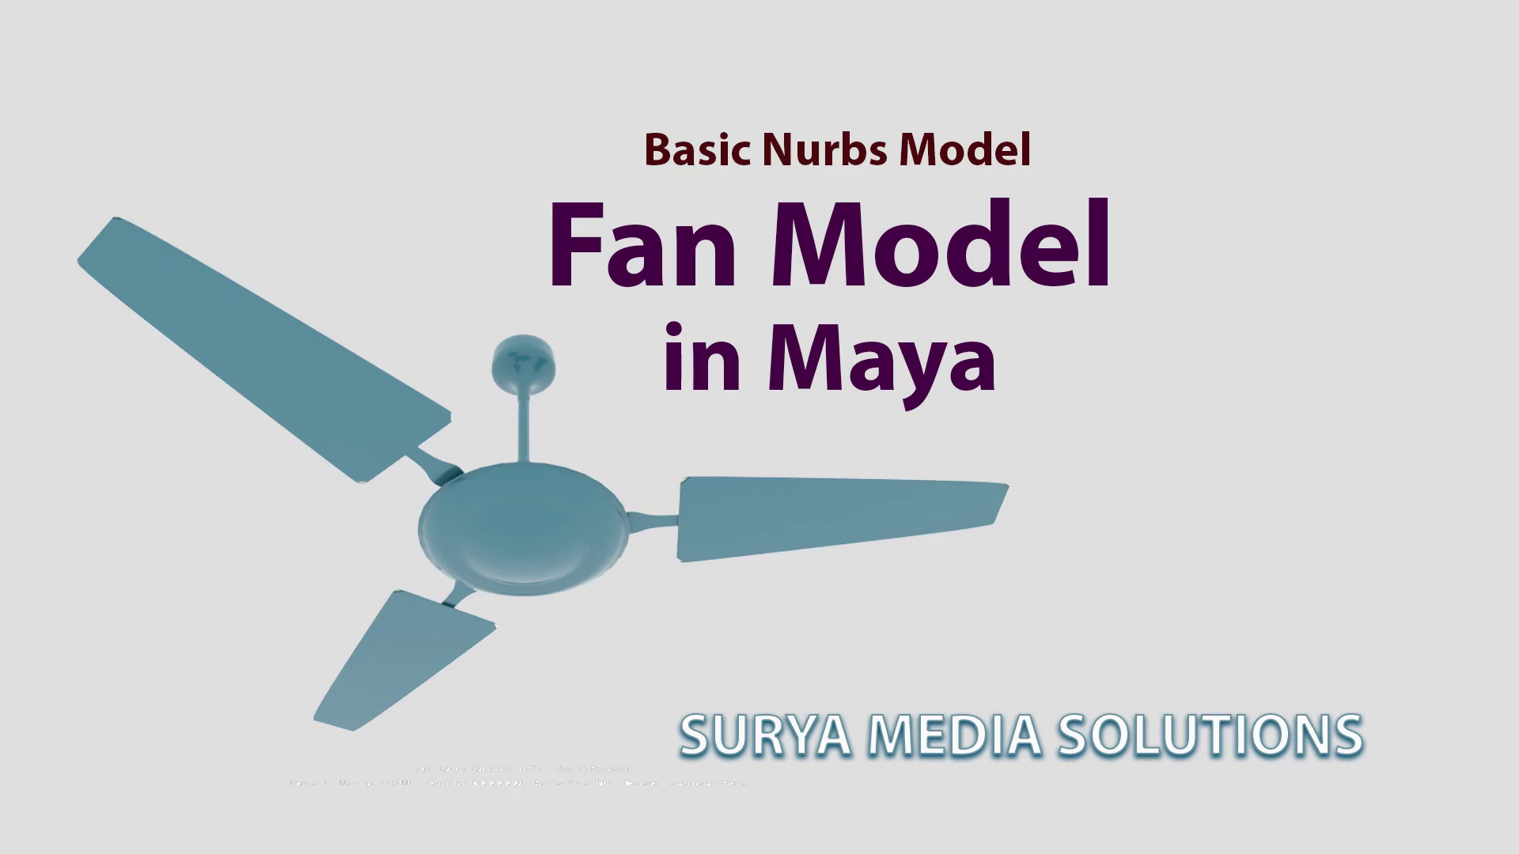